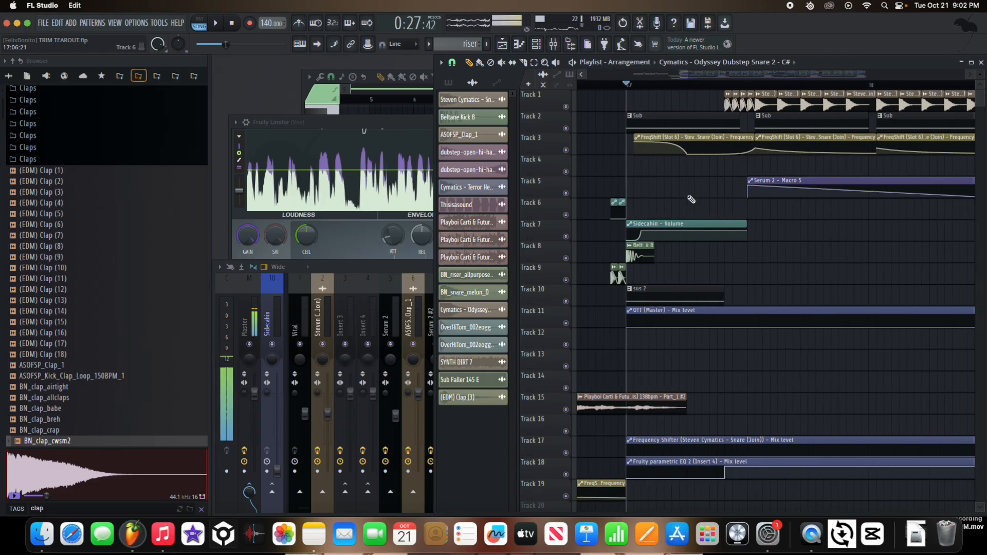
Solo Track 1 to examine its snare clips after bar 17, and restore the other tracks
scroll(738, 169, up, 1)
right_click(566, 105)
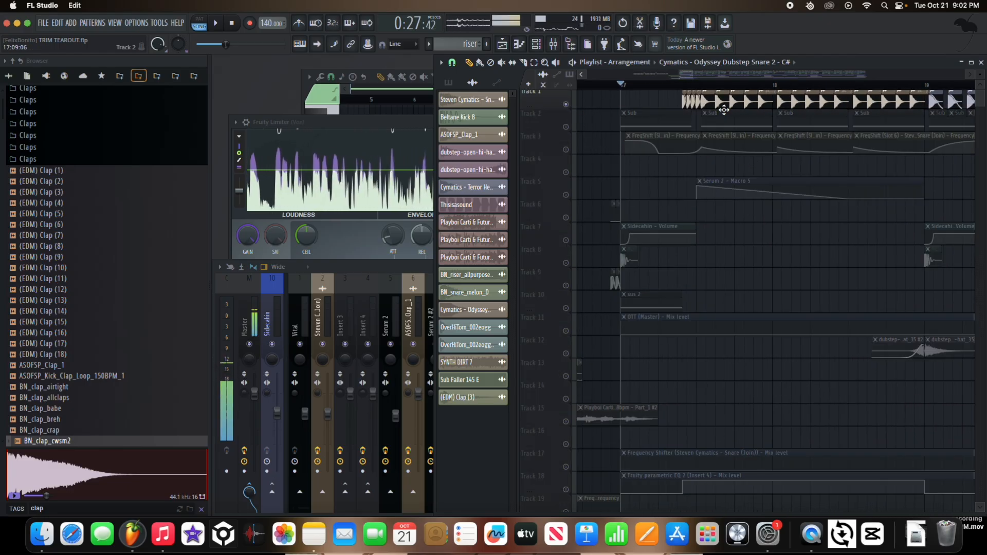
scroll(716, 108, up, 3)
scroll(704, 103, down, 4)
right_click(570, 106)
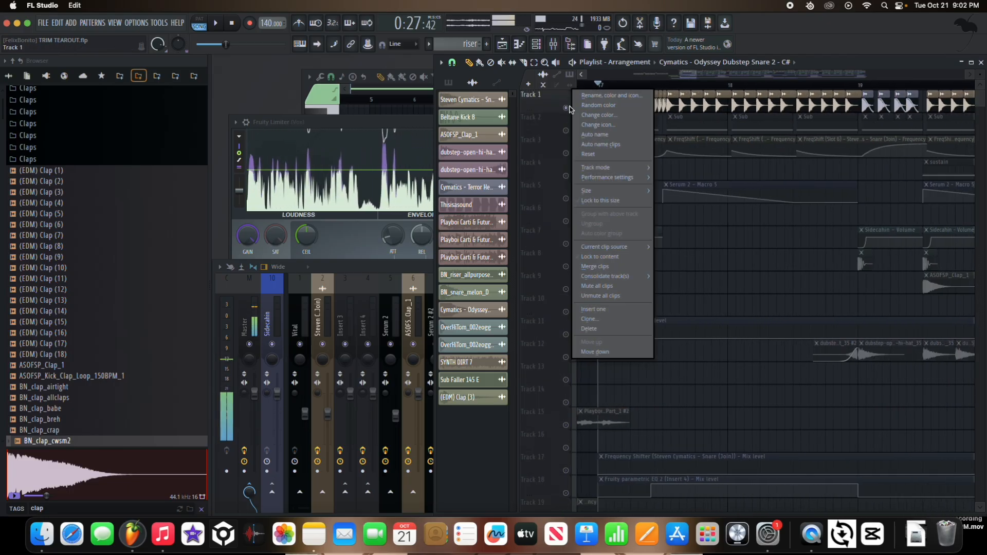
right_click(566, 108)
scroll(683, 106, down, 3)
Play the drop from just before bar 17 and review the full arrangement while listening
click(624, 86)
key(space)
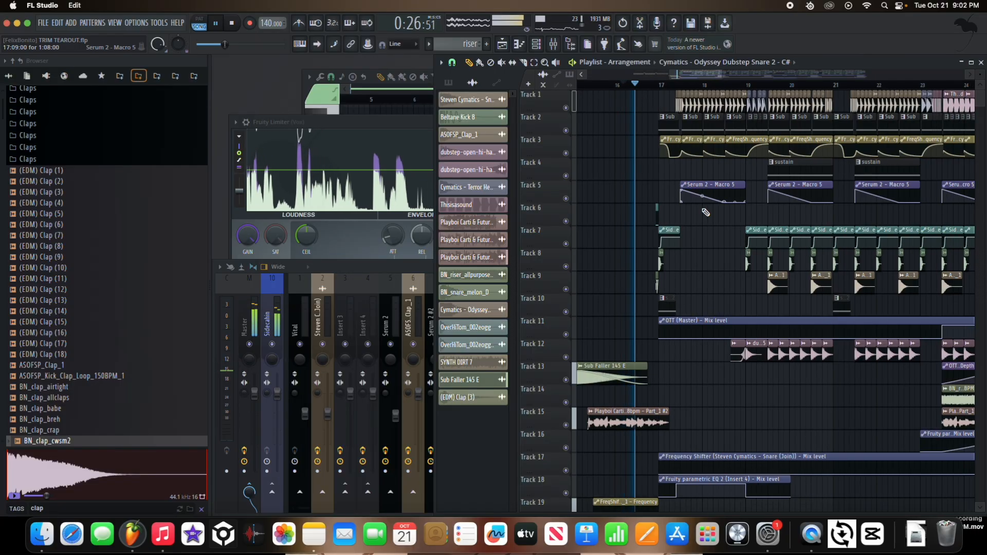
key(XF86AudioRaiseVolume)
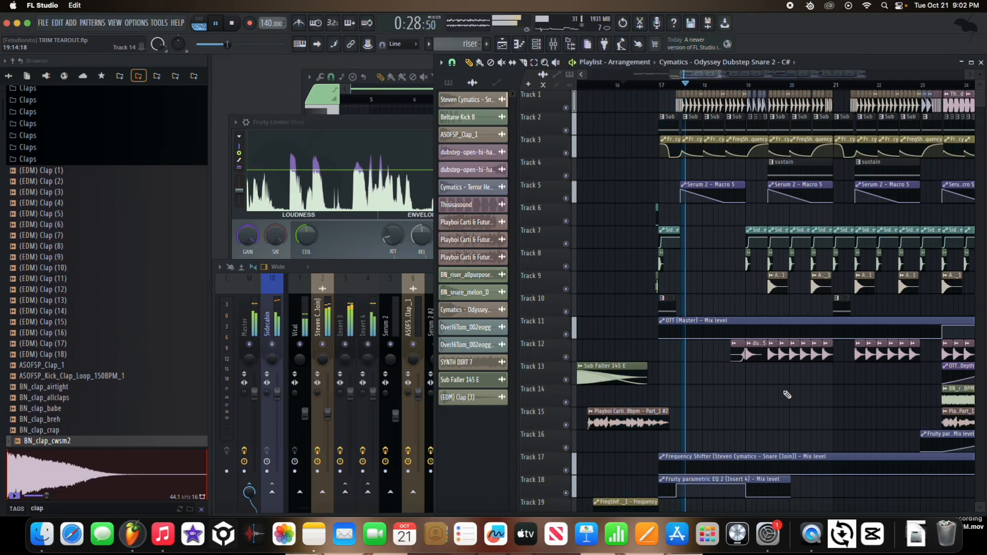
key(XF86AudioLowerVolume)
key(XF86AudioLowerVolume)
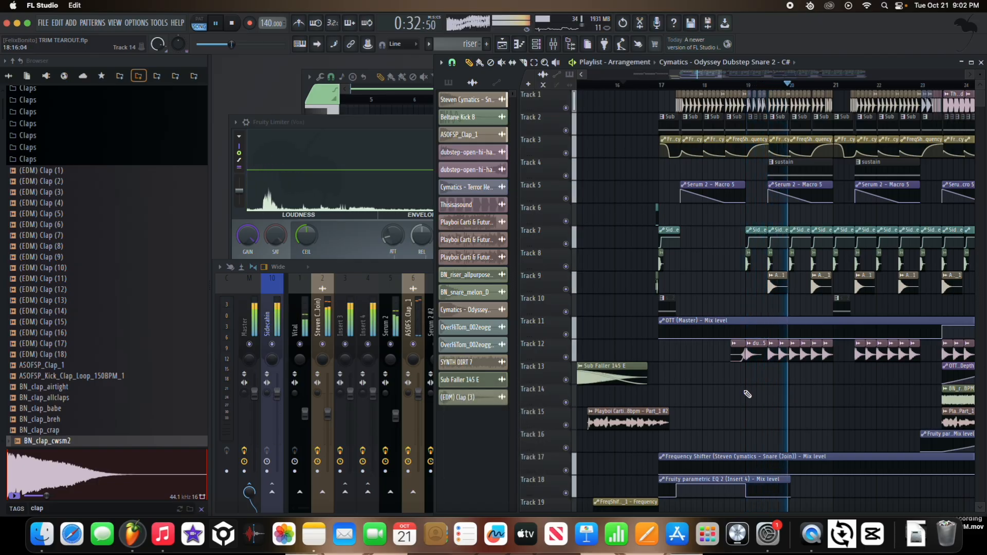
scroll(788, 398, down, 3)
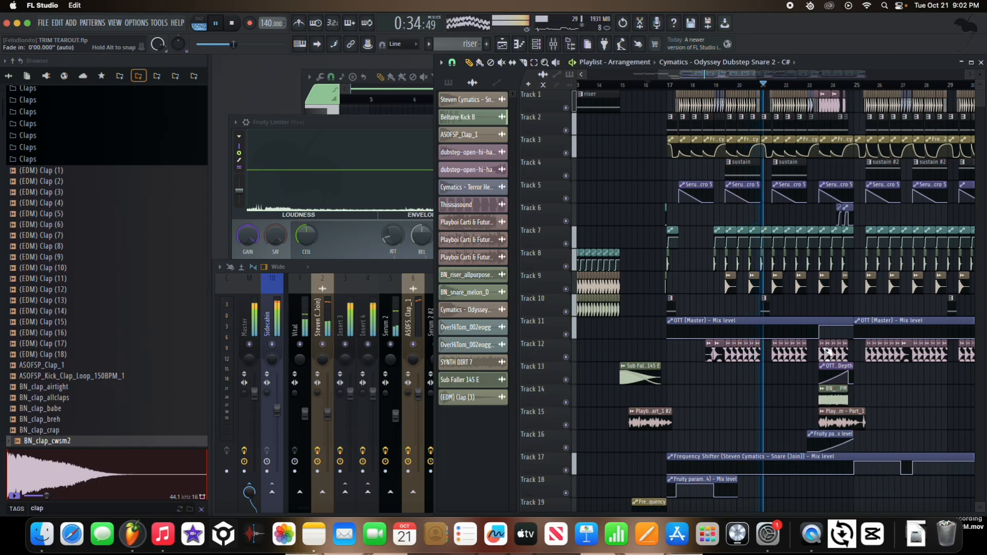
key(XF86AudioLowerVolume)
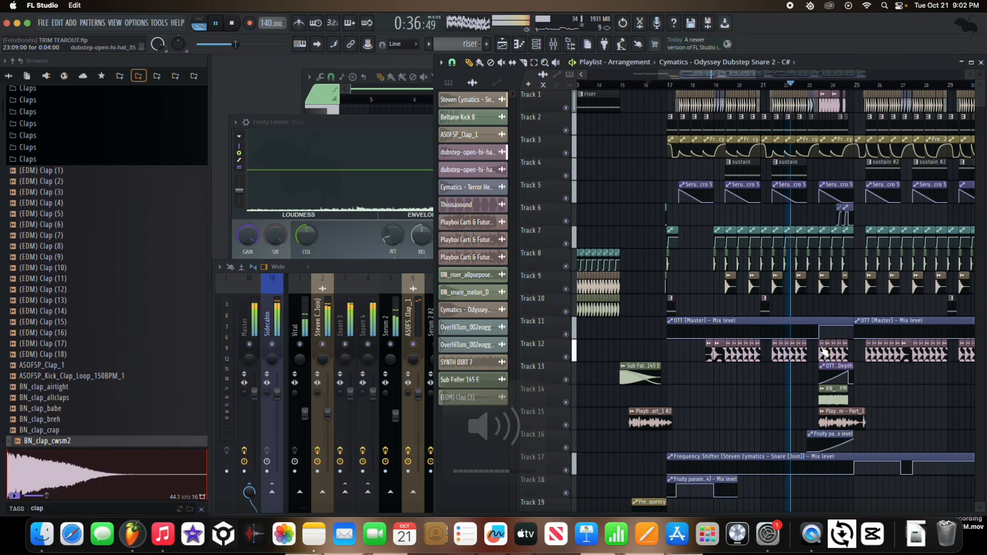
scroll(749, 305, up, 4)
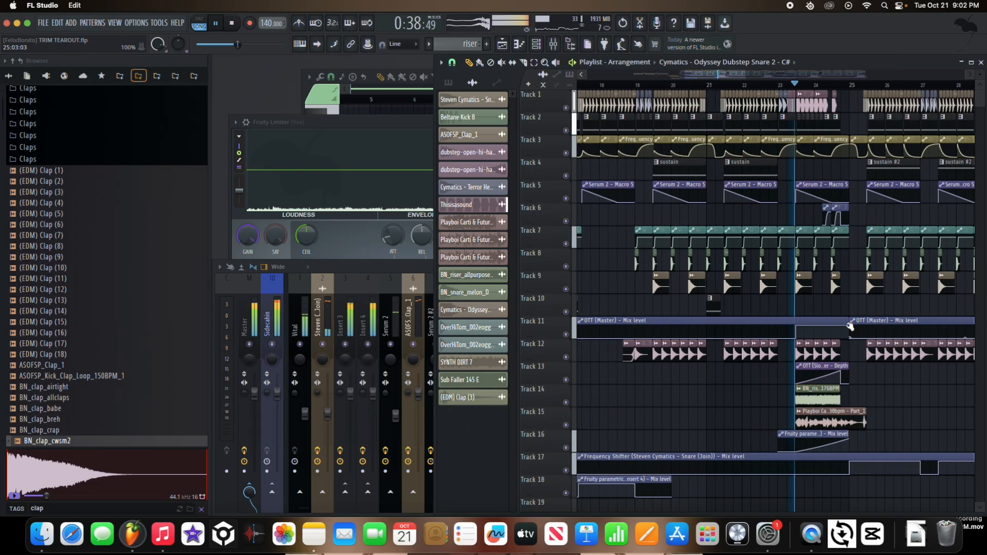
scroll(749, 305, up, 3)
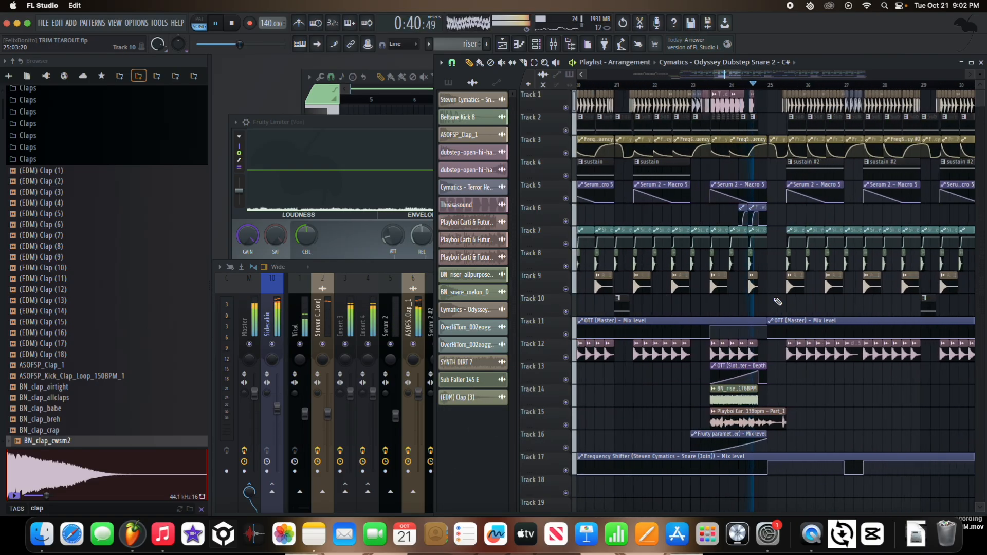
scroll(758, 345, down, 6)
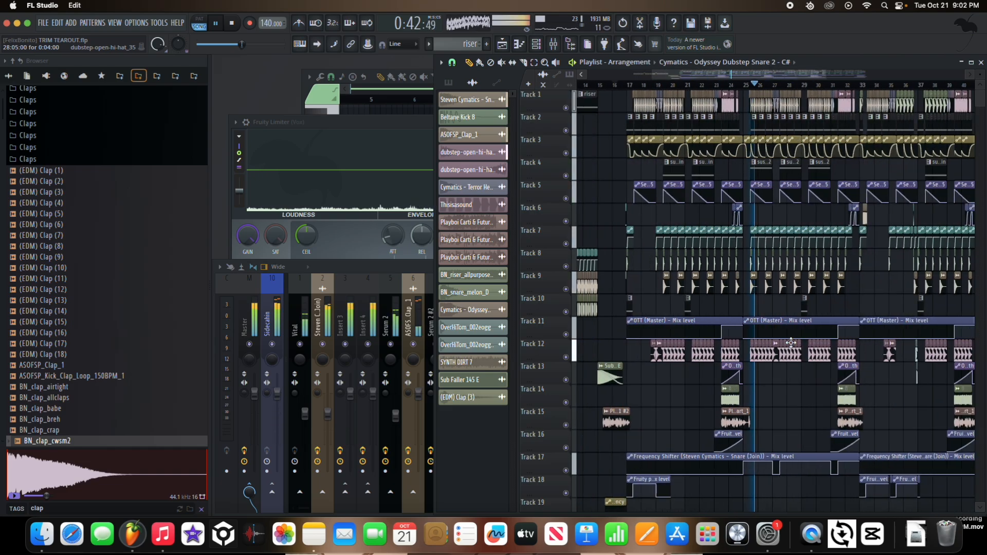
key(space)
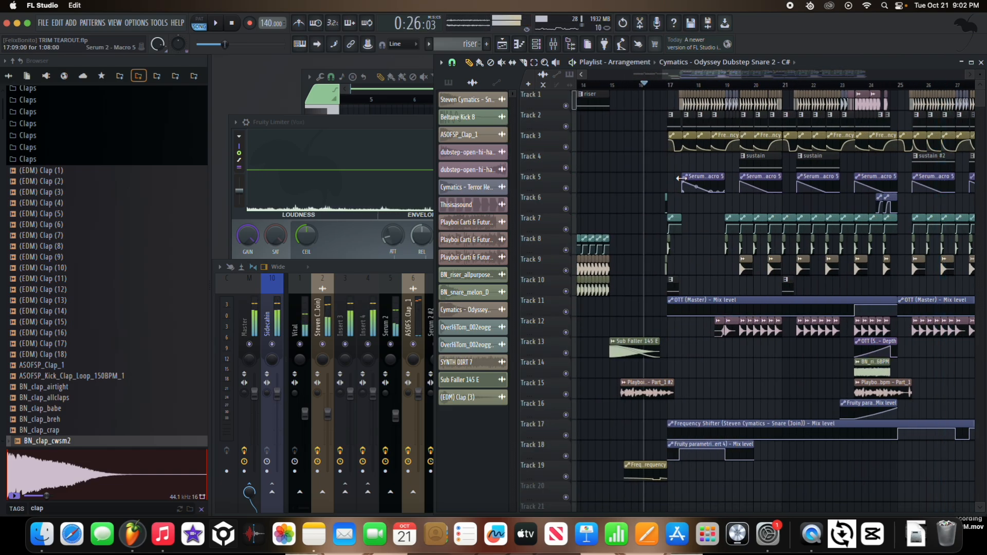
Solo Track 1 and place the playhead at the start of bar 17
scroll(663, 88, up, 5)
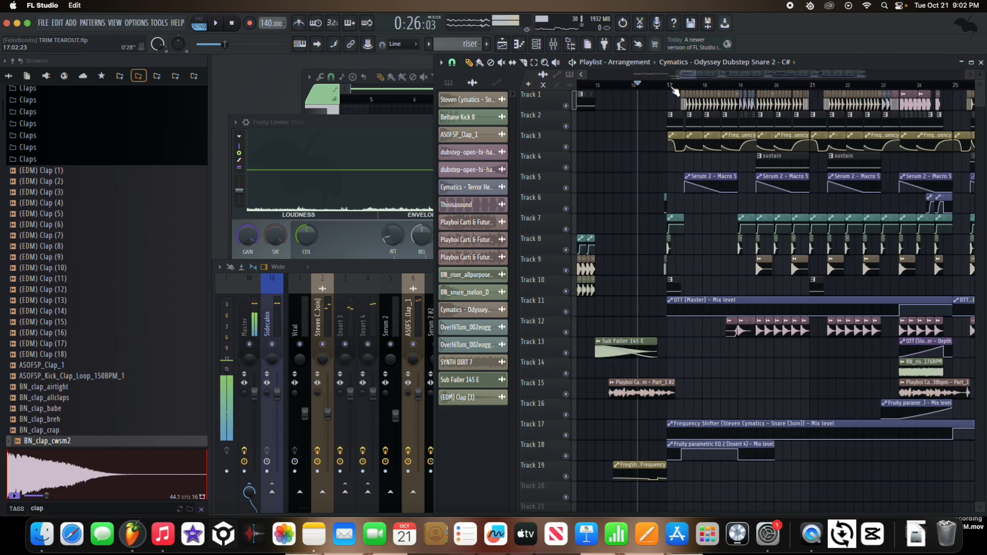
right_click(565, 105)
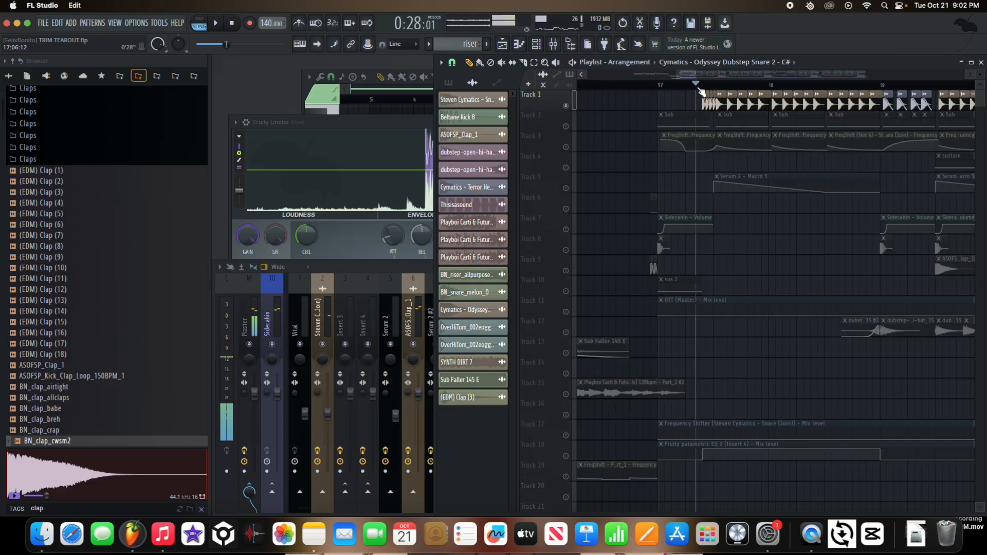
scroll(720, 111, up, 3)
scroll(721, 114, down, 1)
click(657, 84)
scroll(717, 109, down, 2)
Solo Track 2 and audition its Sub clips
right_click(565, 126)
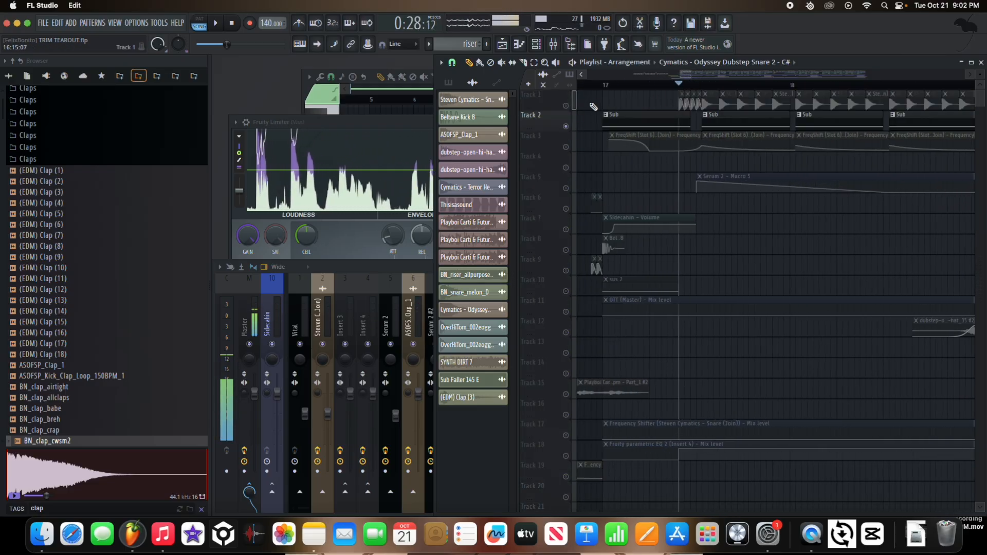
key(space)
click(311, 365)
key(space)
Save the project as a new version
click(45, 23)
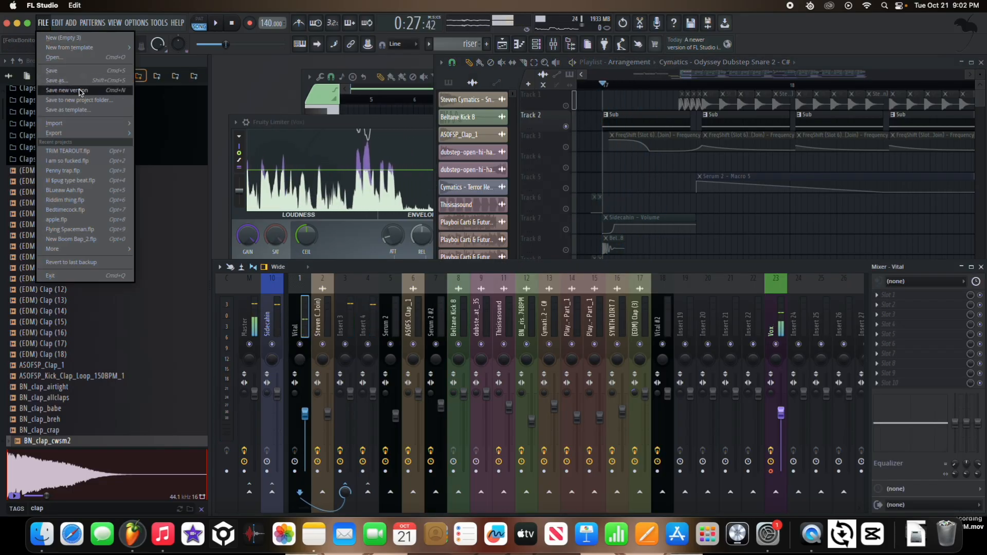
click(86, 92)
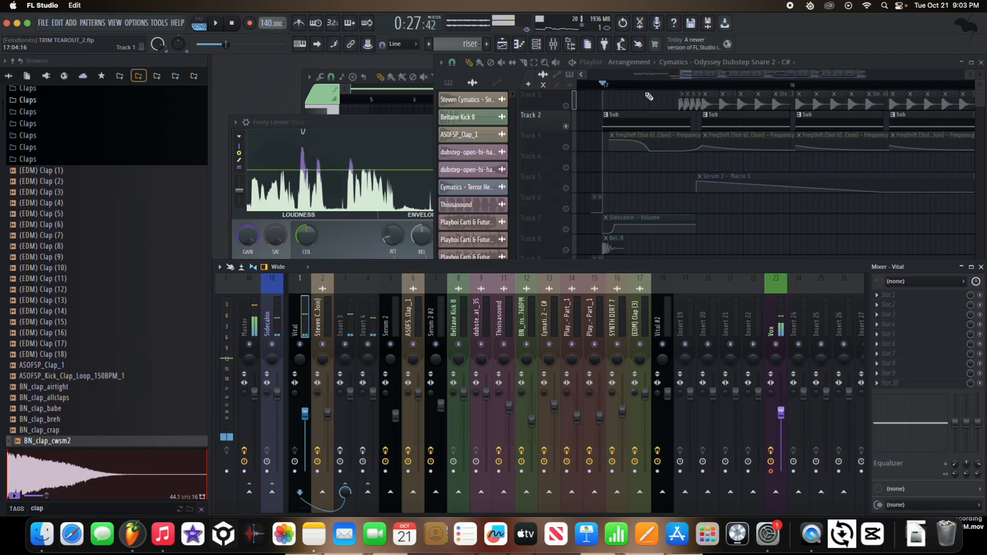
Open the Sub pattern's Vital instrument, inspect its voice and effects settings, and close it along with the piano roll
double_click(624, 114)
click(535, 78)
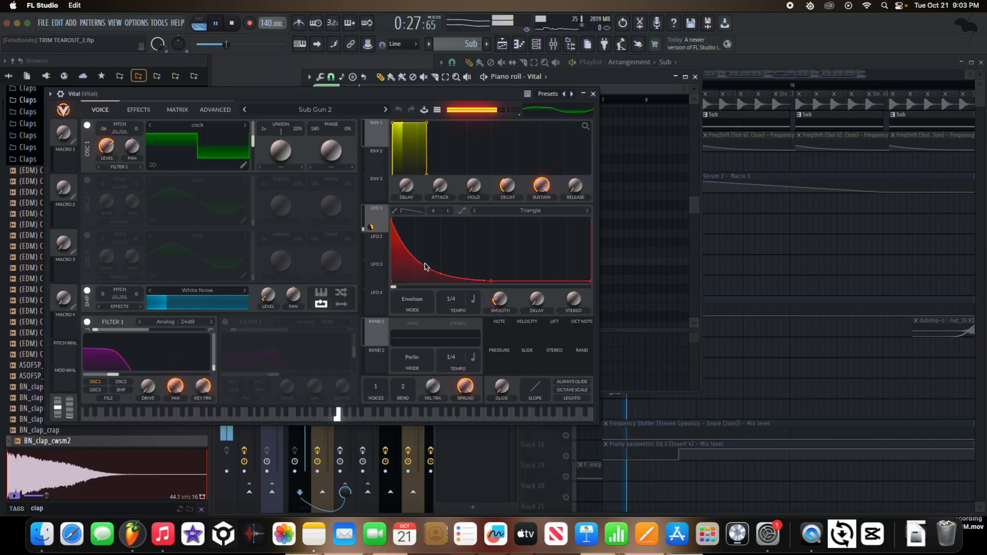
click(138, 110)
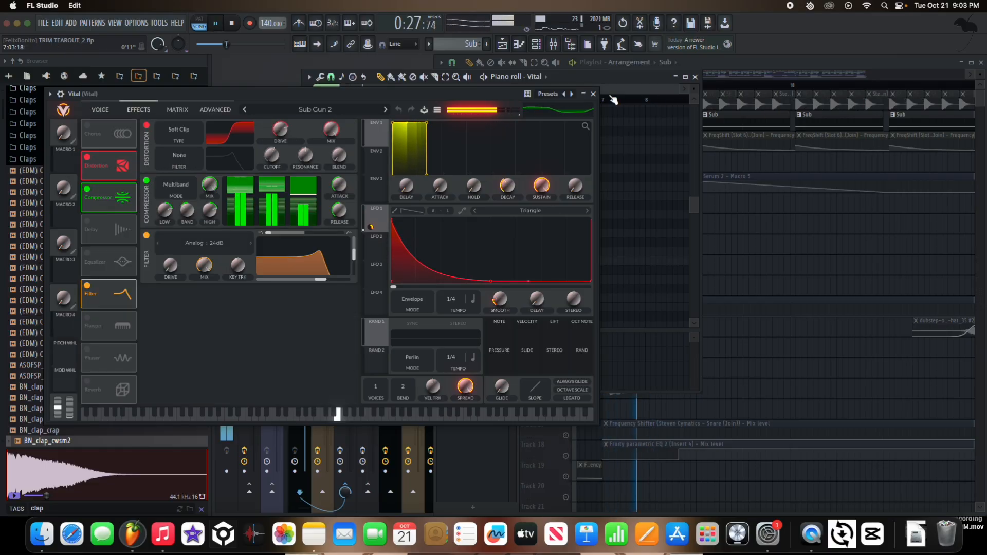
click(593, 95)
click(695, 76)
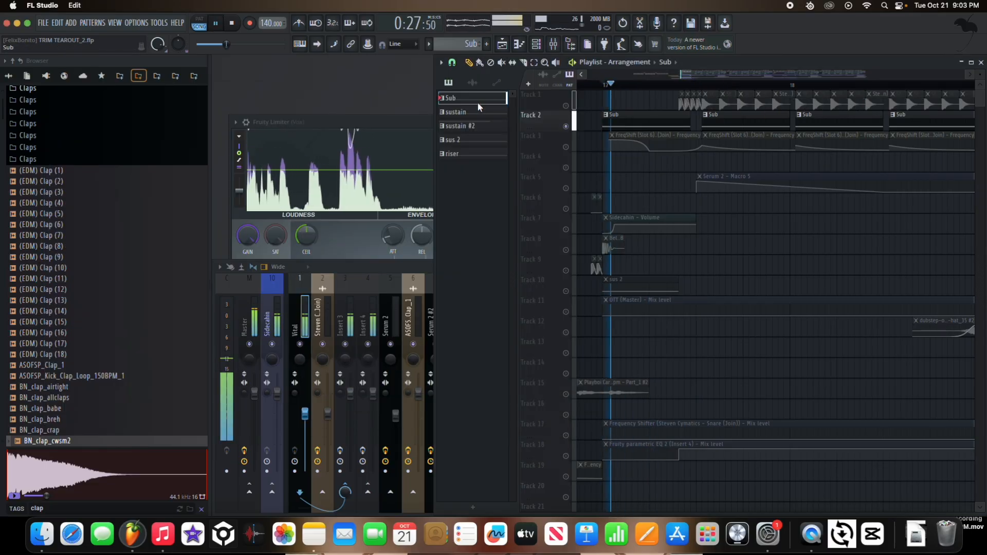
Solo Track 1, add Track 3's frequency shift automation to the audible tracks, and play the snare clips
right_click(566, 106)
key(space)
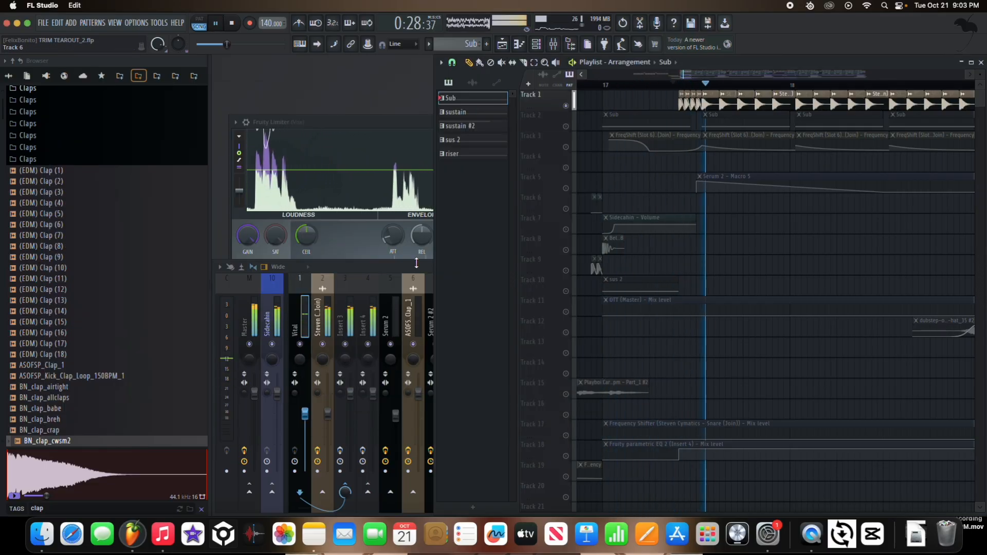
key(space)
click(566, 147)
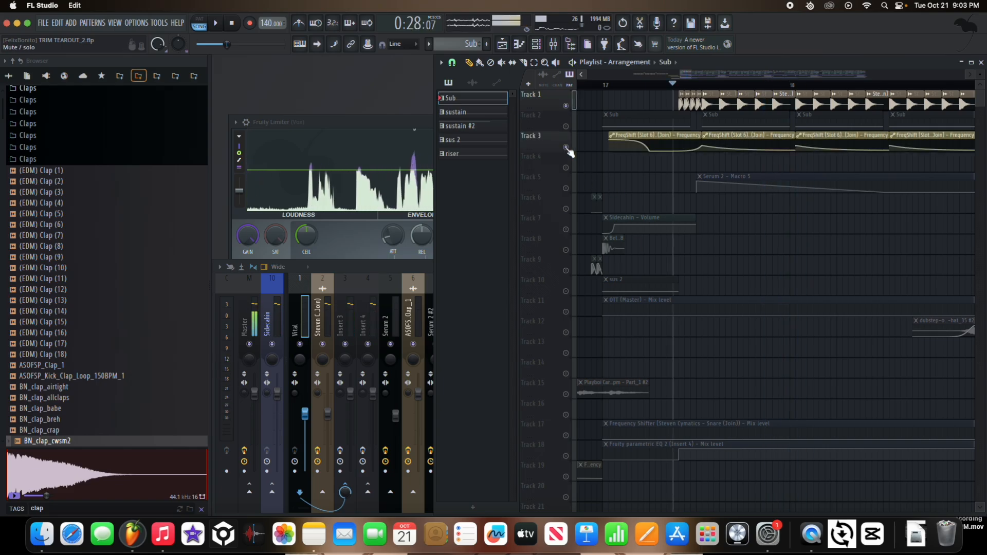
key(space)
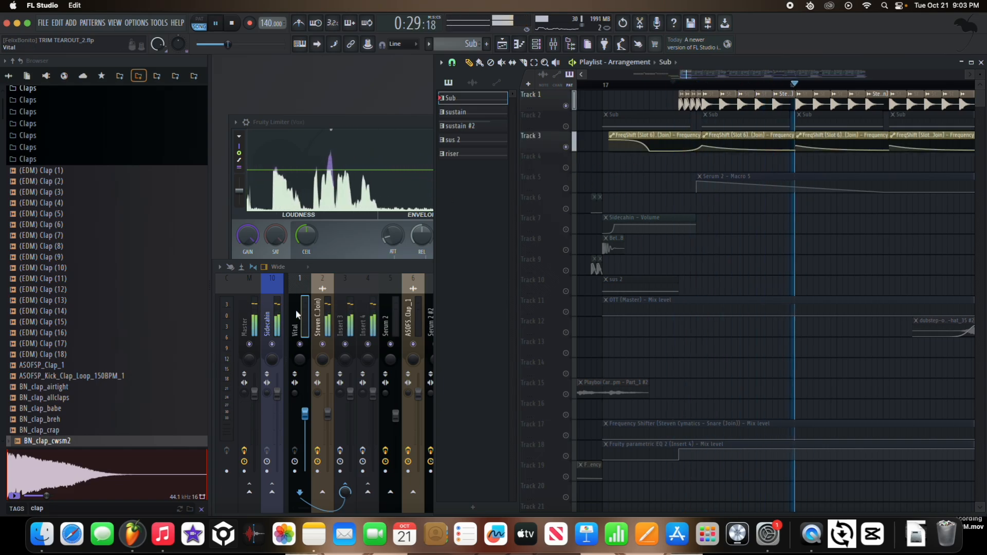
Select the snare's mixer insert 2, bypass its effects, and audition the dry sound
click(325, 329)
click(318, 452)
key(space)
key(space)
key(space)
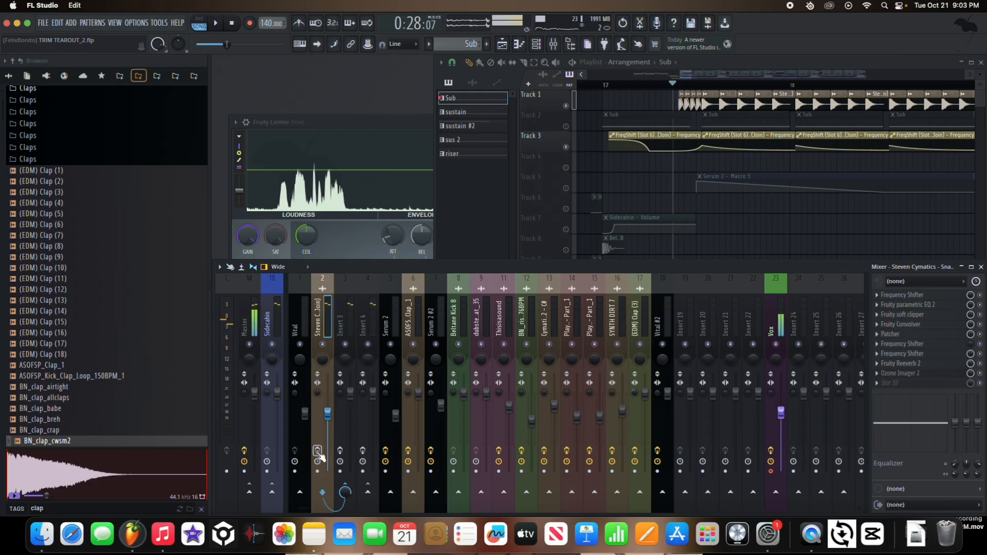
key(space)
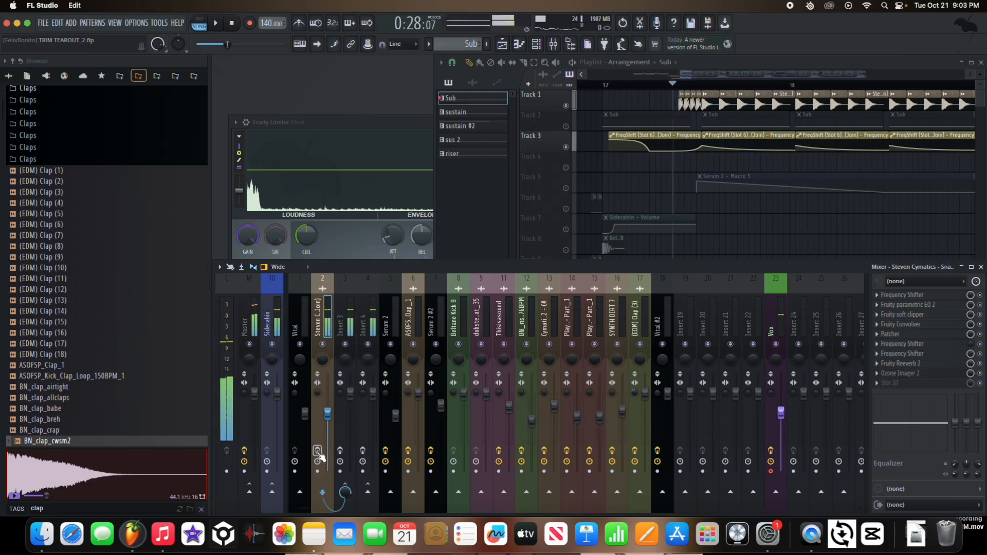
key(space)
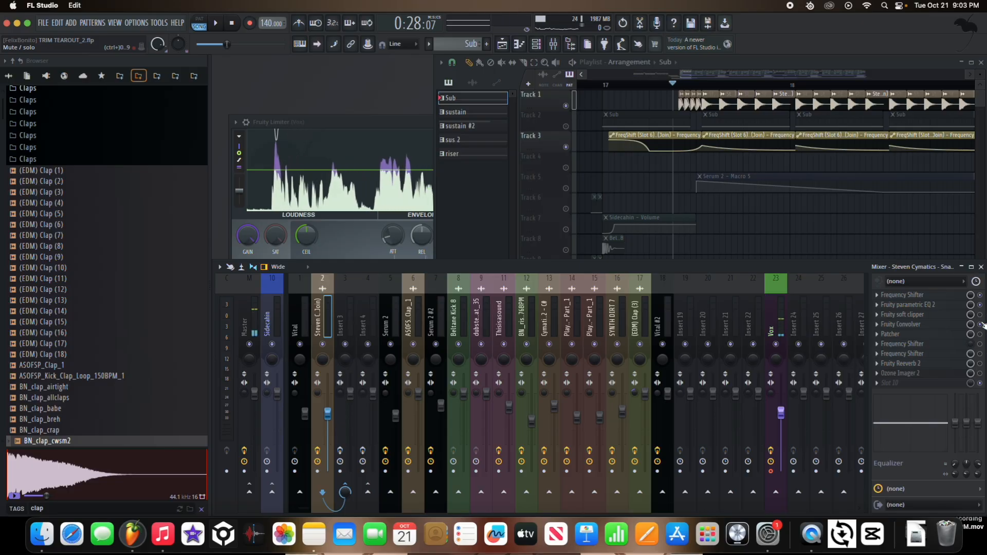
Open the first Frequency Shifter on the snare insert and play the snare clips through it
click(942, 296)
key(space)
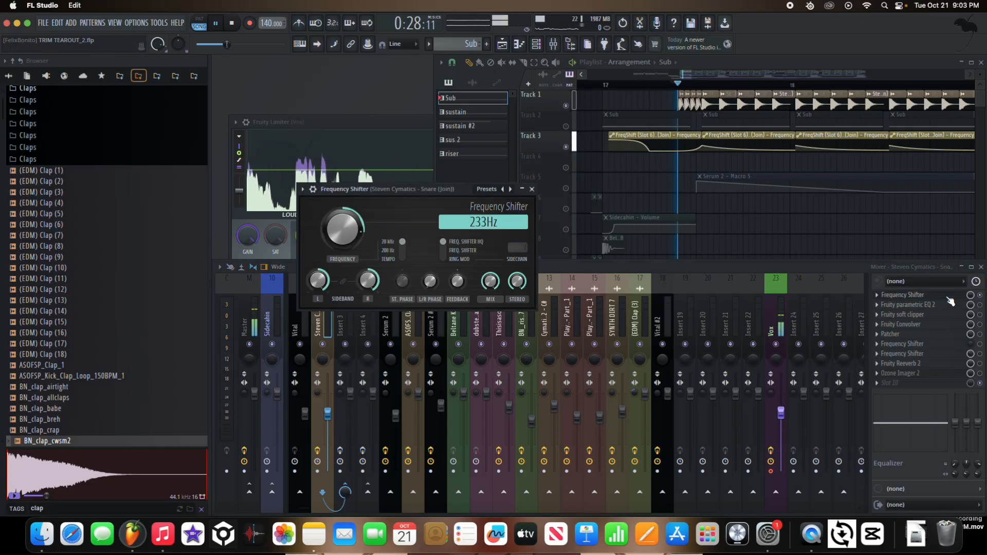
key(space)
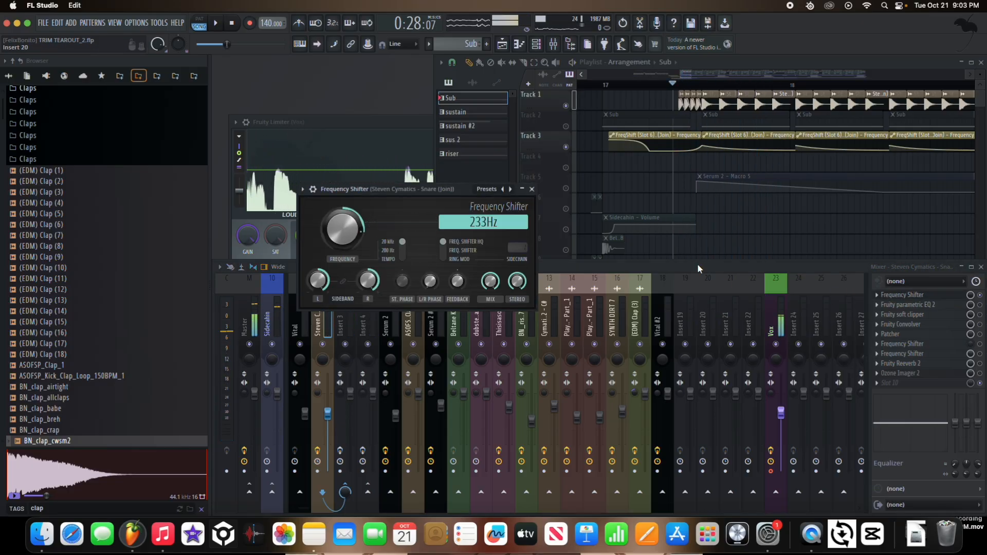
key(space)
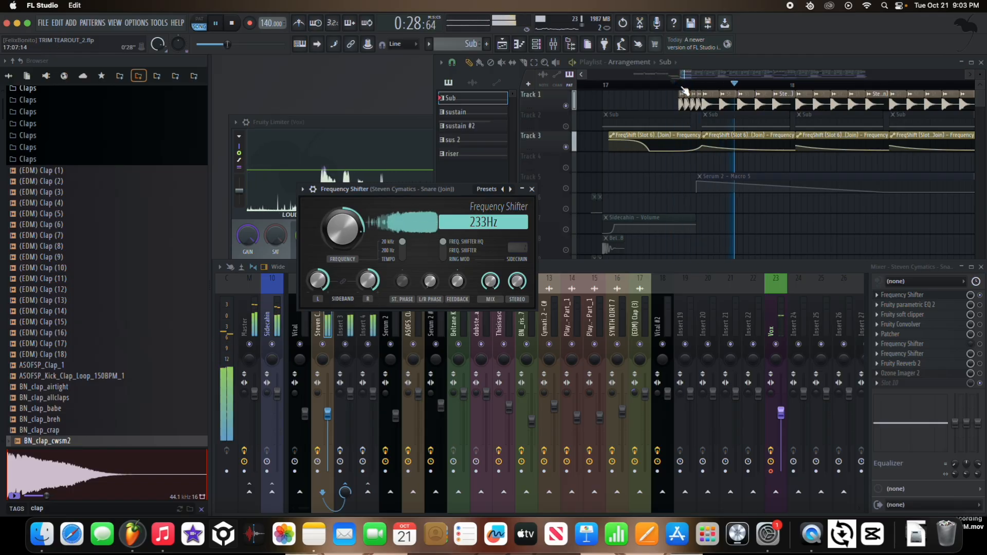
Move the playhead to just before bar 17, reopen the snare insert's first Frequency Shifter, and listen to its automated effect
click(599, 86)
key(space)
key(F9)
click(917, 297)
click(916, 298)
key(space)
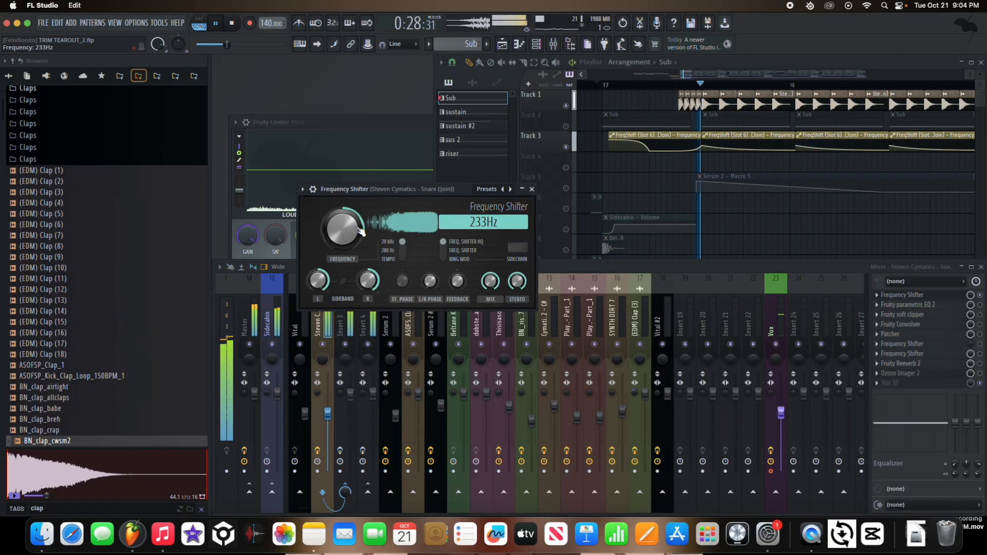
key(space)
Toggle the first Frequency Shifter slot and compare playback from bar 17 and from just before the first snare hit
click(981, 295)
key(space)
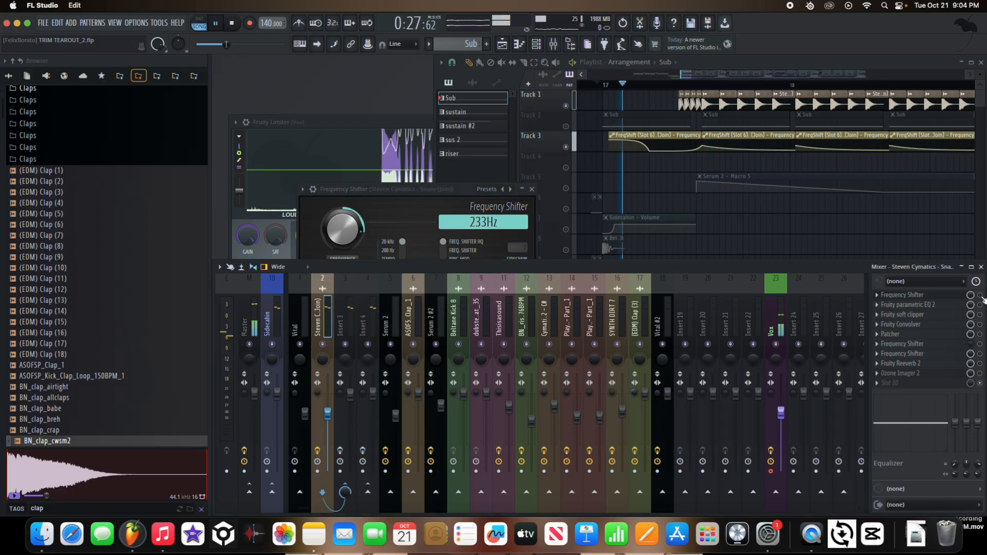
key(space)
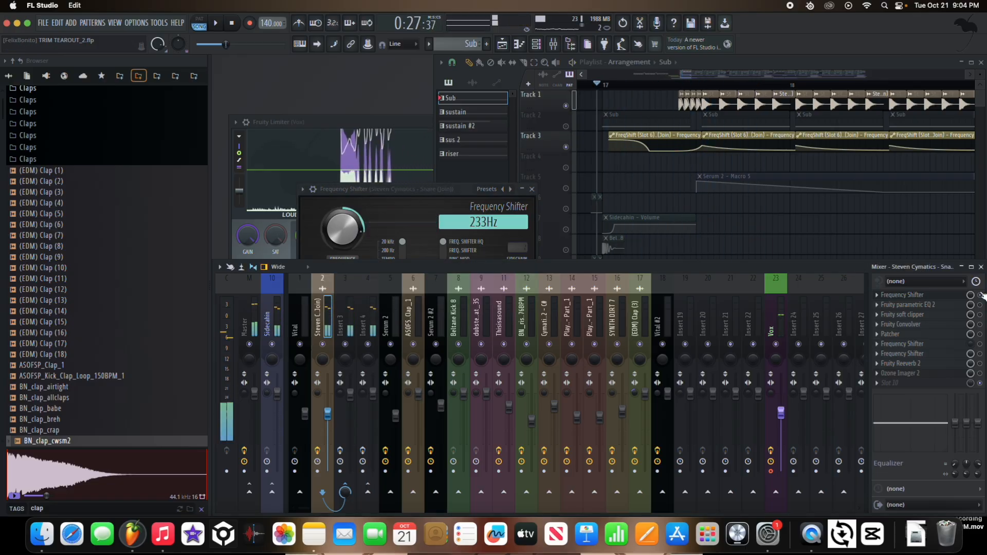
click(673, 85)
key(space)
key(space)
Inspect the Fruity parametric EQ 2 curve on the snare insert, and enable the Fruity soft clipper and audition it
click(328, 320)
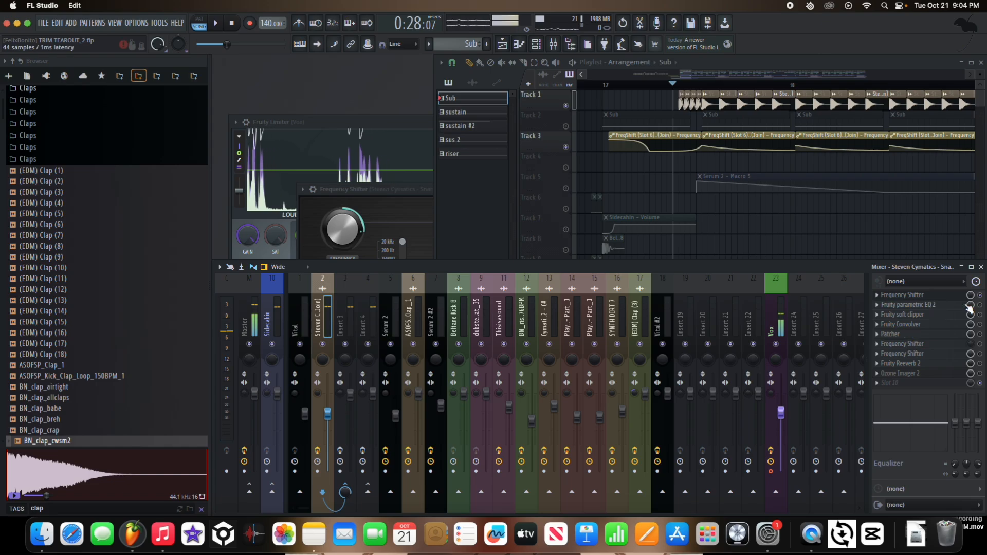
click(945, 306)
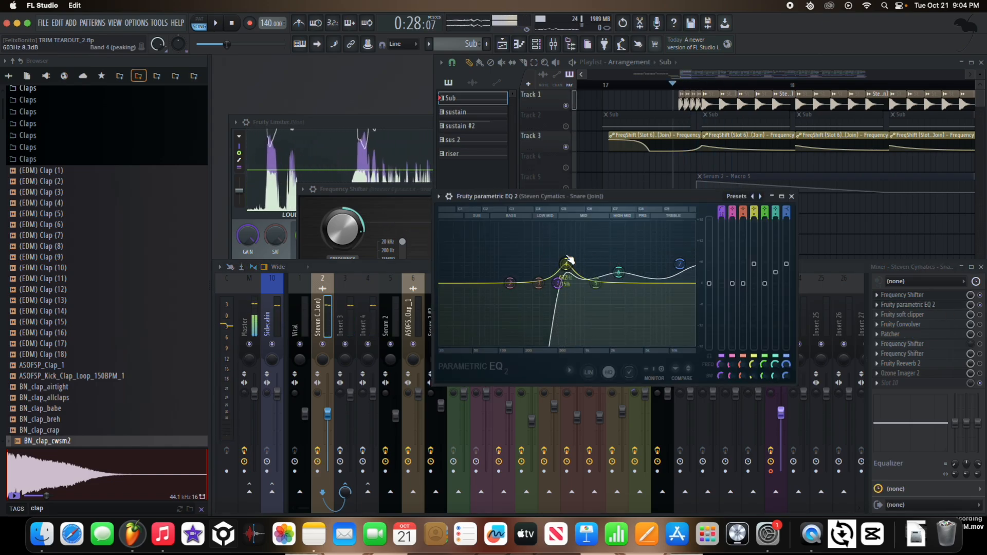
click(980, 315)
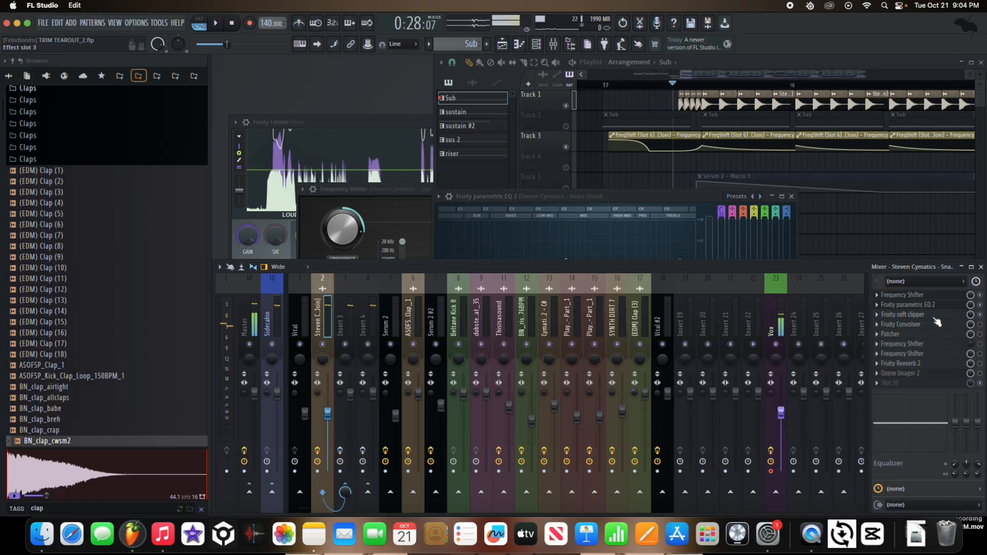
key(space)
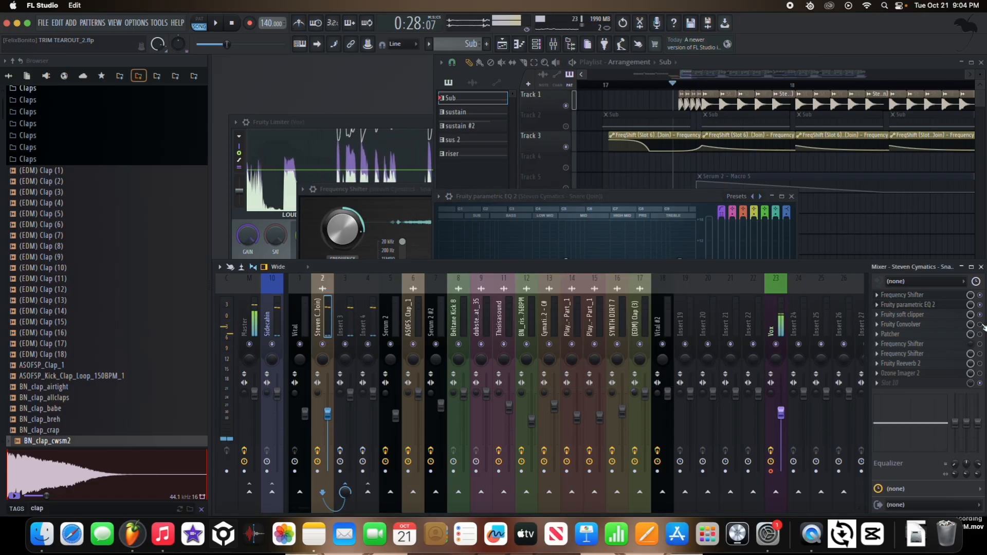
Enable and open the Fruity Convolver on the snare insert, and audition the snare through its impulse
click(941, 324)
key(space)
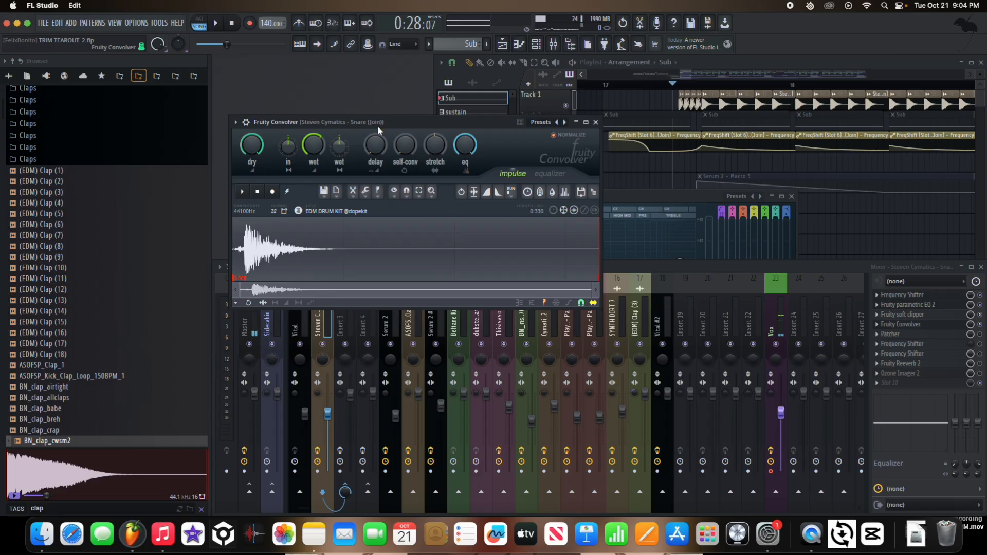
drag(362, 123, 379, 115)
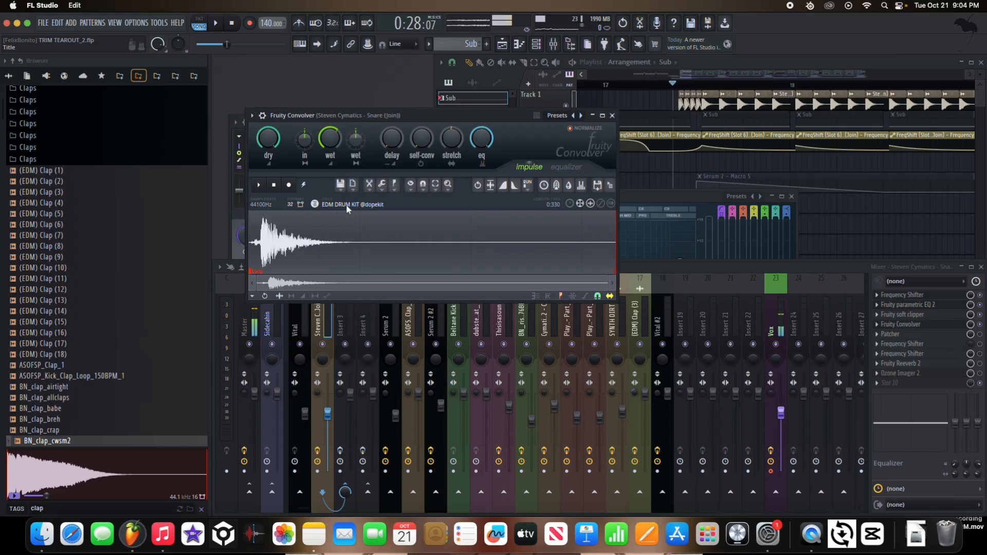
key(space)
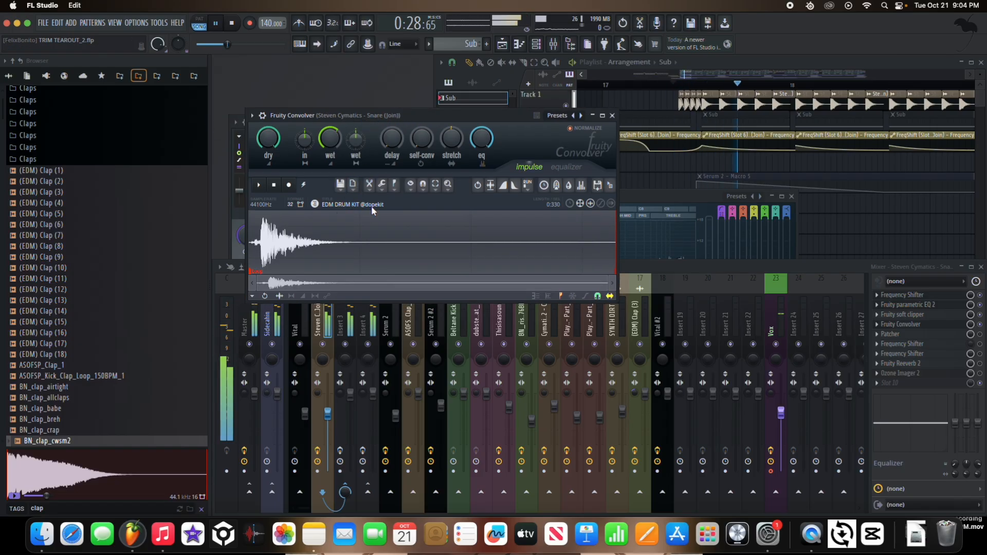
key(space)
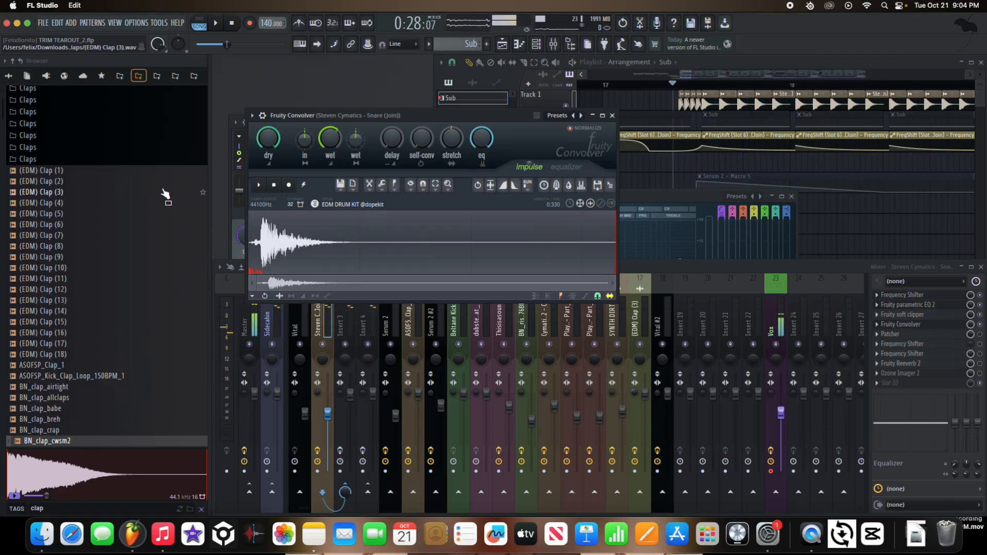
Preview the EDM clap samples in the browser from (EDM) Clap (17) up to (EDM) Clap (4)
click(119, 345)
click(121, 334)
click(122, 323)
click(122, 313)
click(126, 301)
click(125, 290)
click(127, 280)
click(128, 259)
click(122, 236)
click(125, 225)
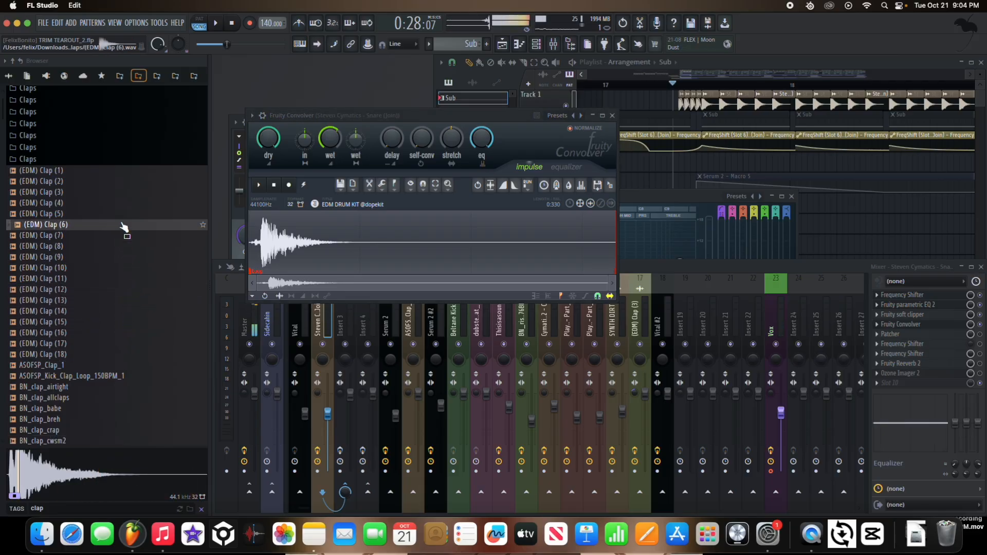
click(127, 214)
click(128, 204)
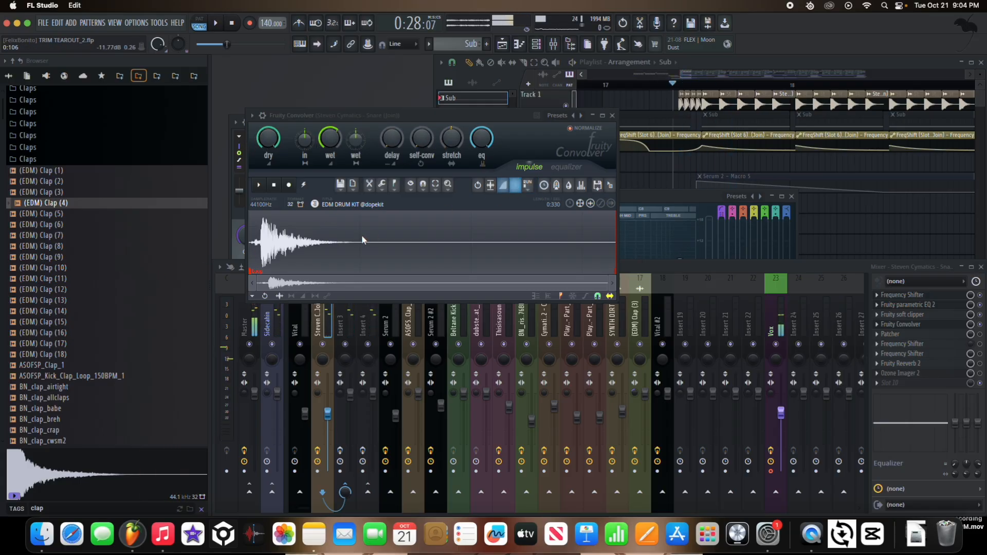
Load (EDM) Clap (6) as the Fruity Convolver impulse, fade out its tail, and audition the snare through it
click(87, 207)
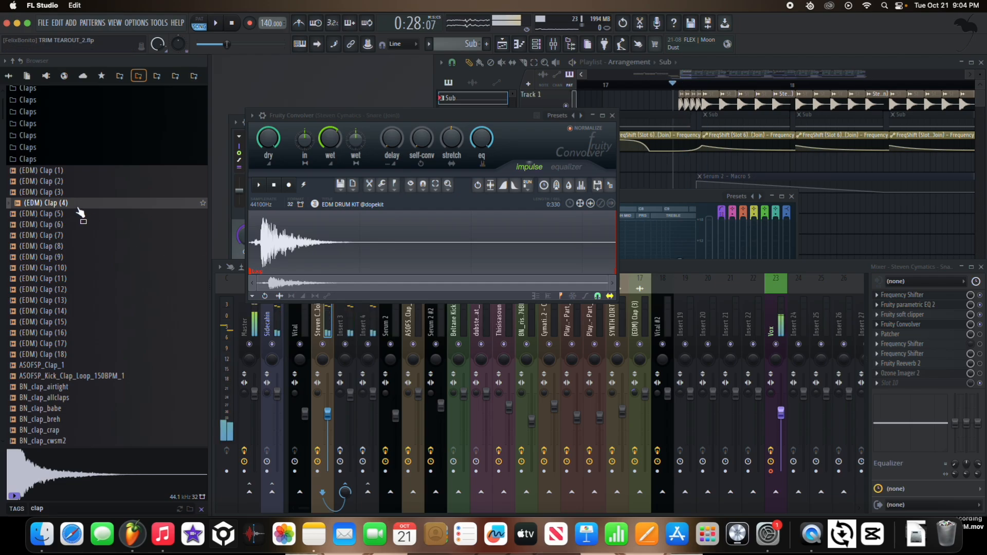
click(81, 214)
click(85, 226)
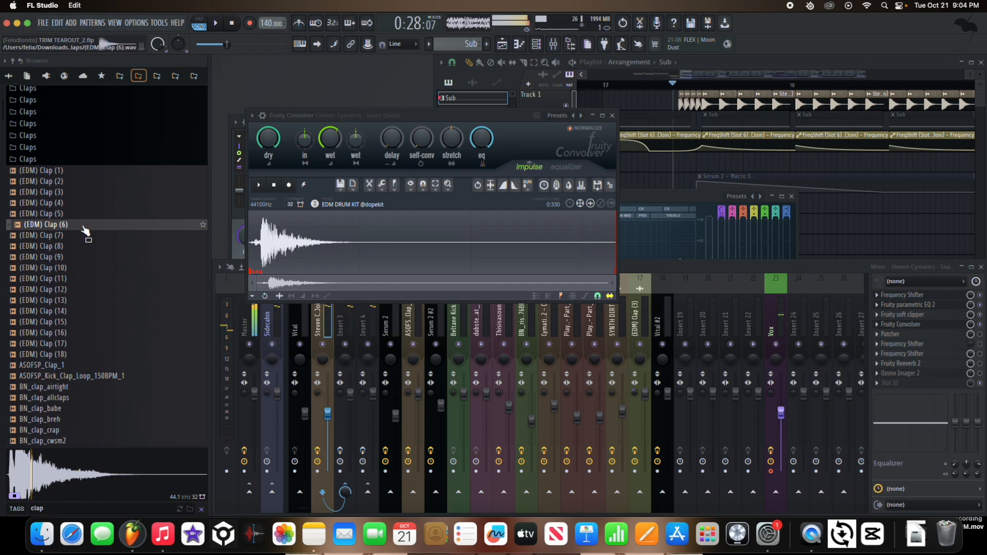
drag(87, 235, 390, 236)
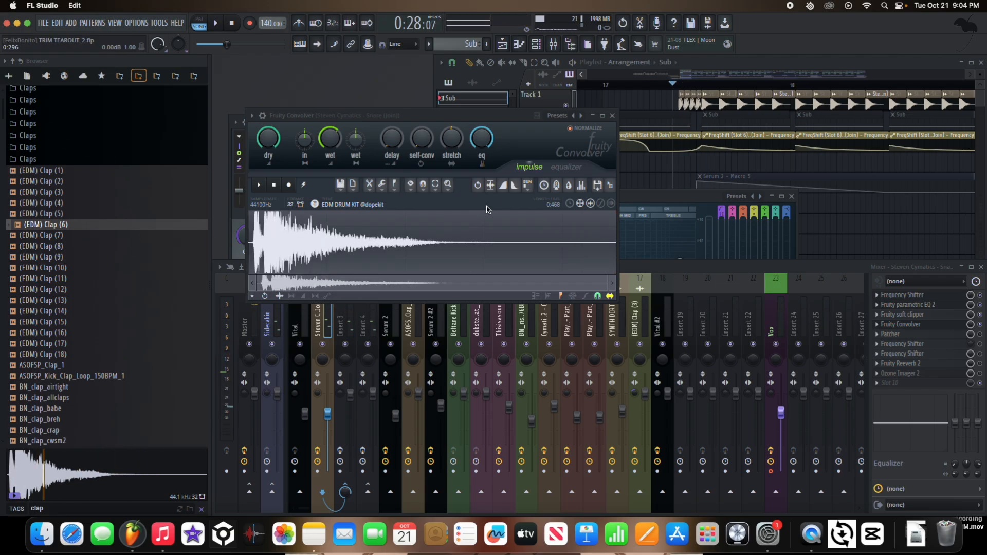
key(space)
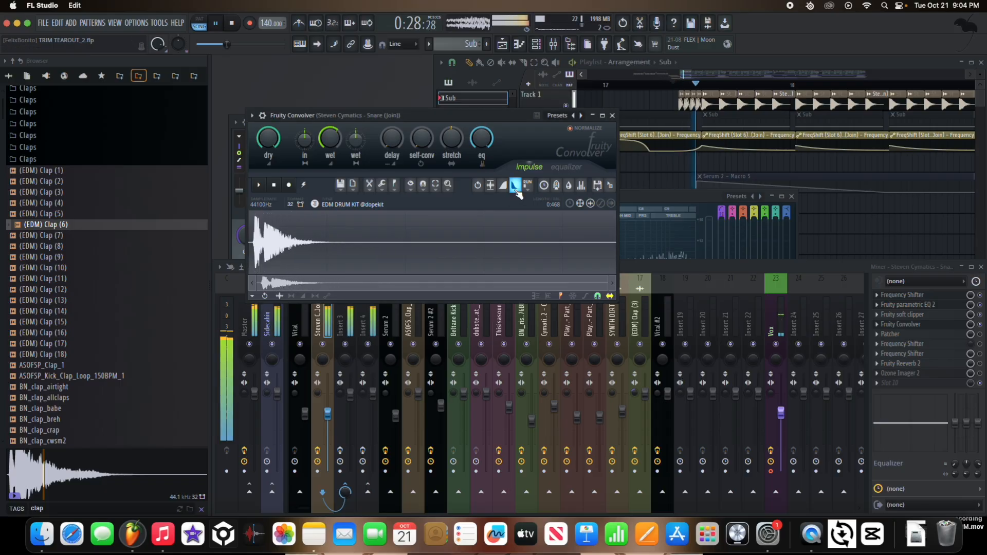
key(space)
click(515, 188)
click(515, 187)
key(space)
key(space)
Replace the convolver impulse with (EDM) Clap (10), fade out its tail, and play the result
click(107, 269)
click(110, 261)
drag(112, 268, 333, 253)
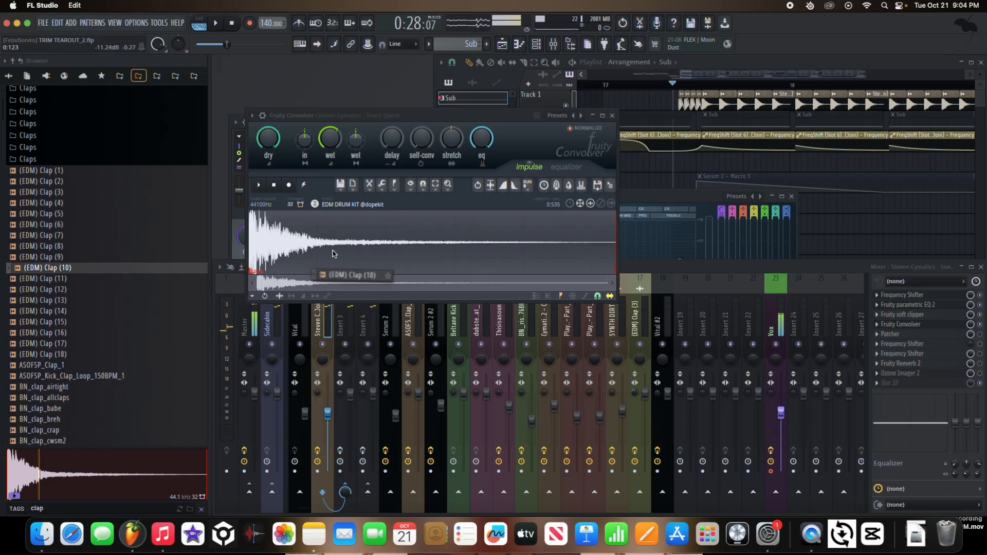
click(516, 186)
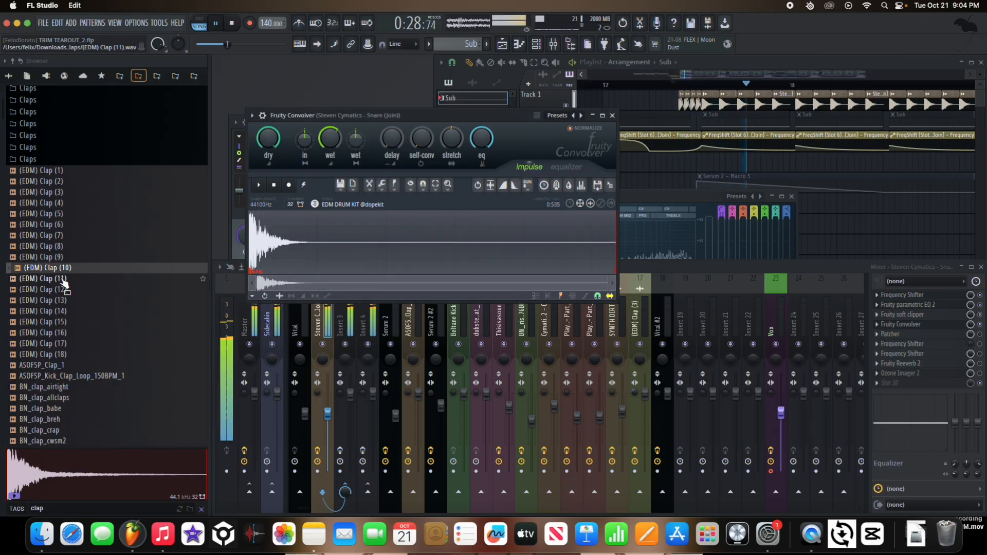
Preview claps 11 to 14, load (EDM) Clap (14) as the convolver impulse, fade out its tail, and audition it
click(62, 278)
click(64, 290)
click(66, 301)
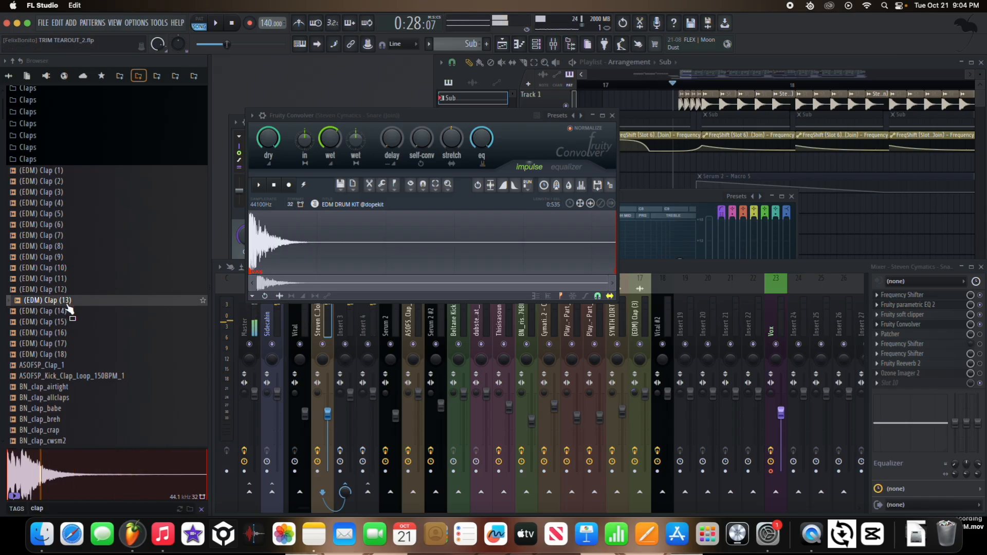
click(72, 313)
drag(298, 283, 325, 251)
click(514, 186)
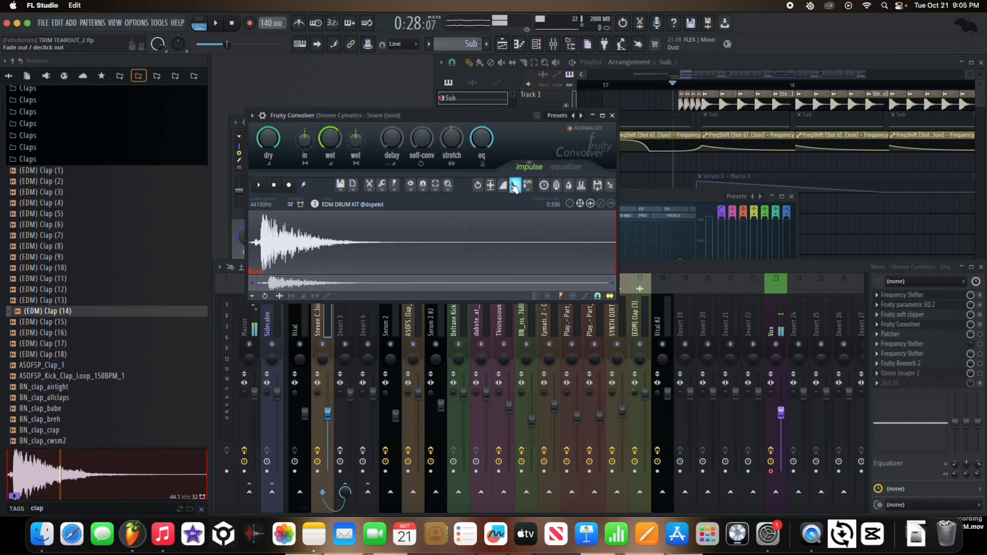
key(space)
key(space)
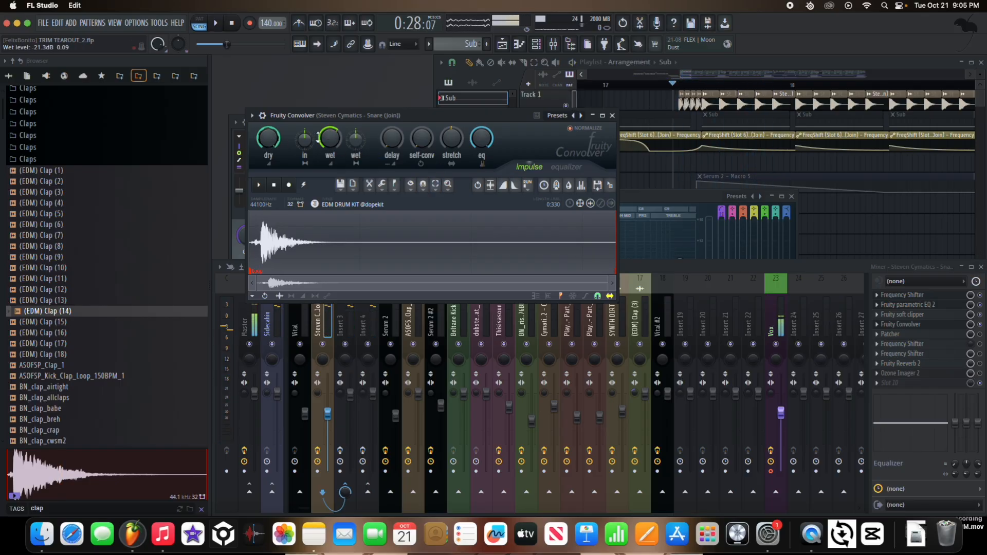
key(space)
key(space)
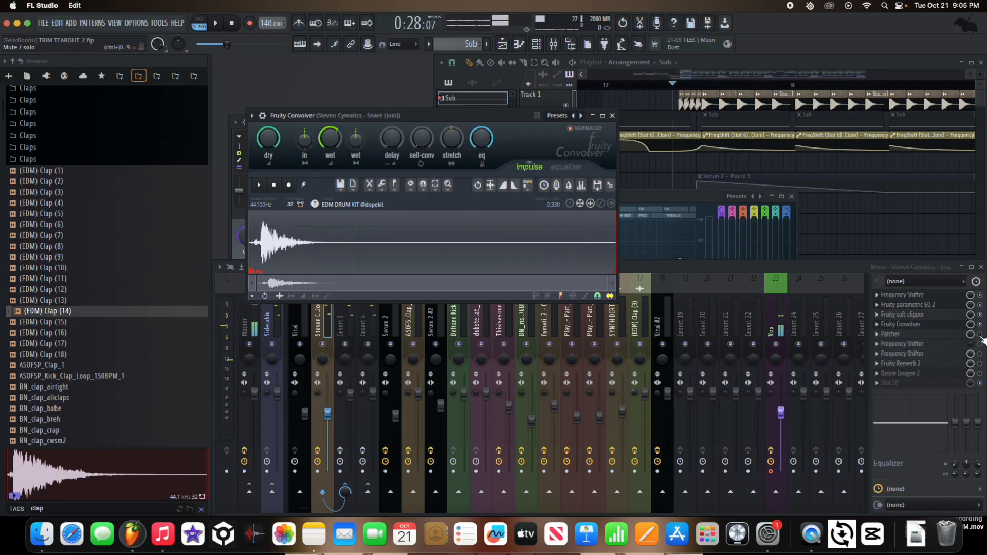
Enable the Patcher slot on the snare insert, show its Disperser, and play the snare through it
click(905, 334)
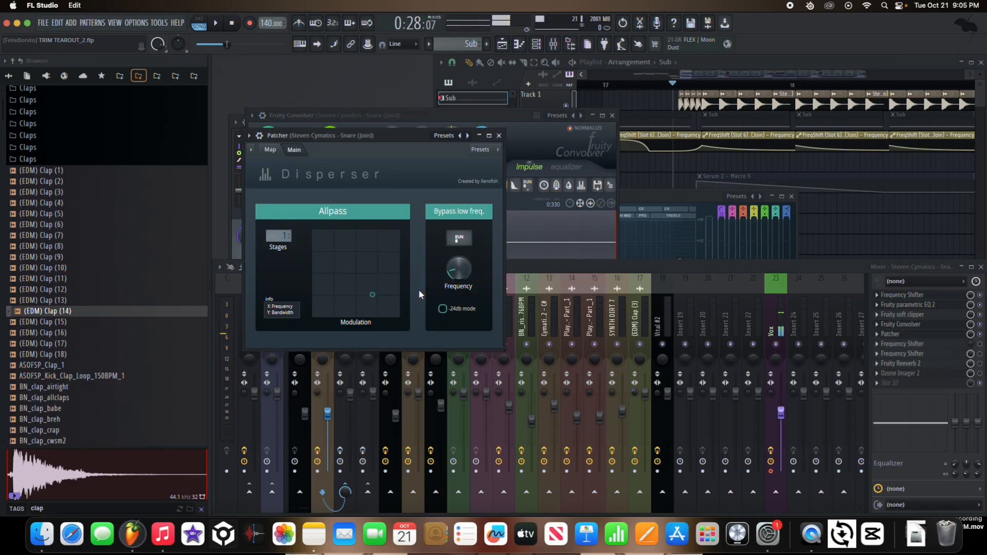
key(space)
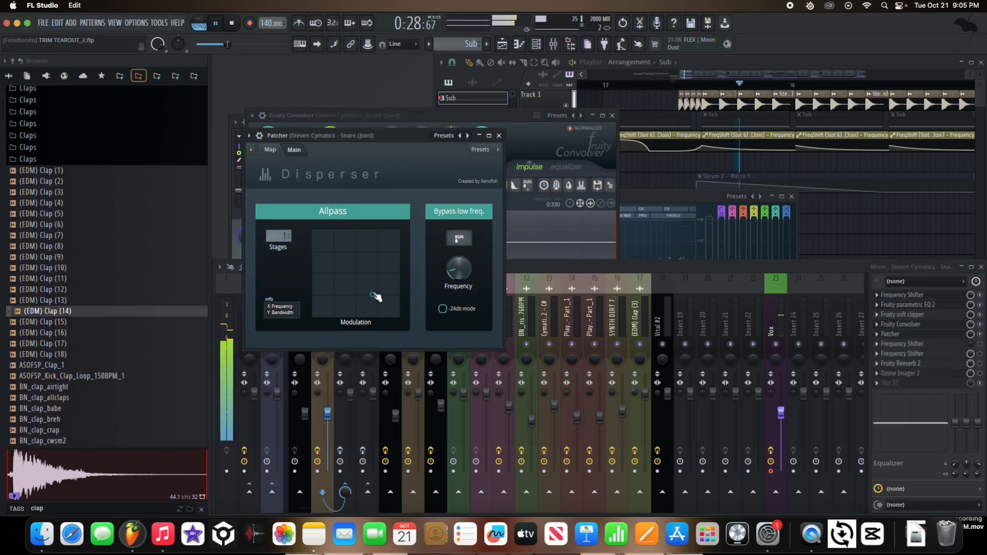
key(space)
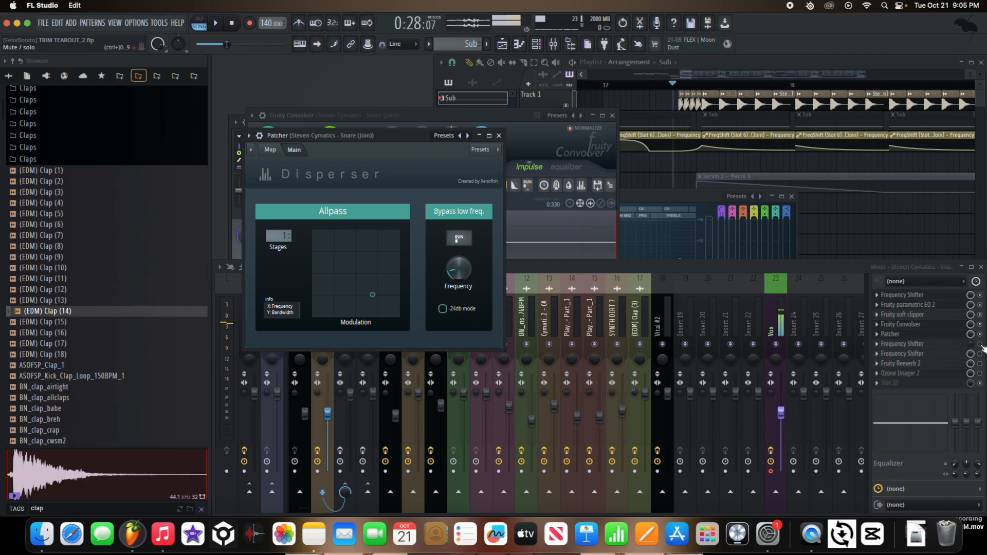
Enable and open the slot 6 Frequency Shifter, audition it, and close the Convolver and Patcher windows
click(943, 345)
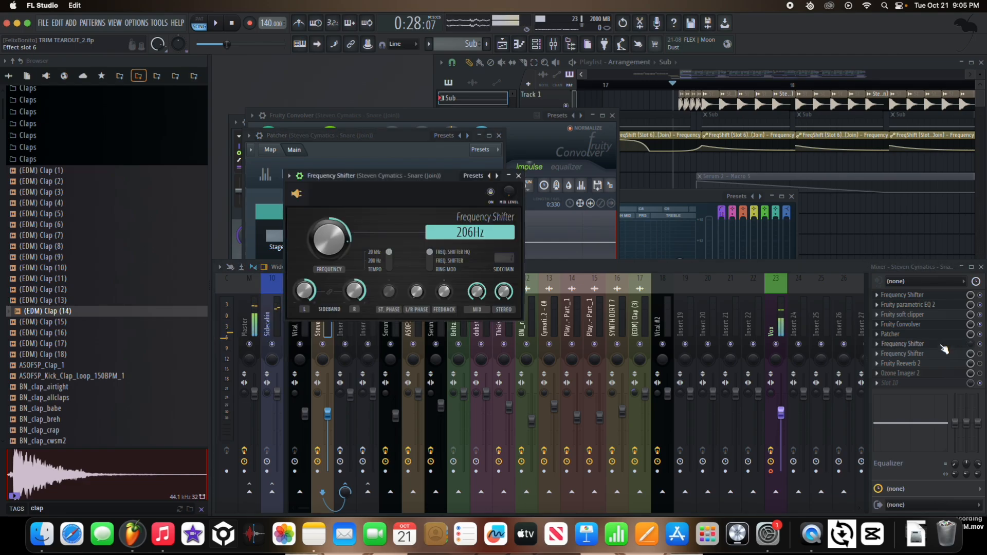
key(space)
key(space)
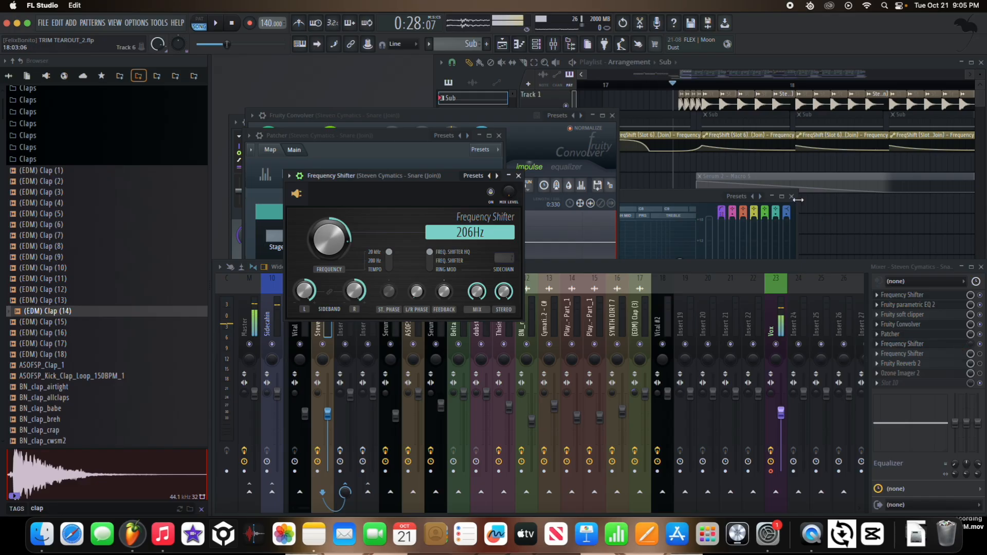
scroll(751, 159, down, 3)
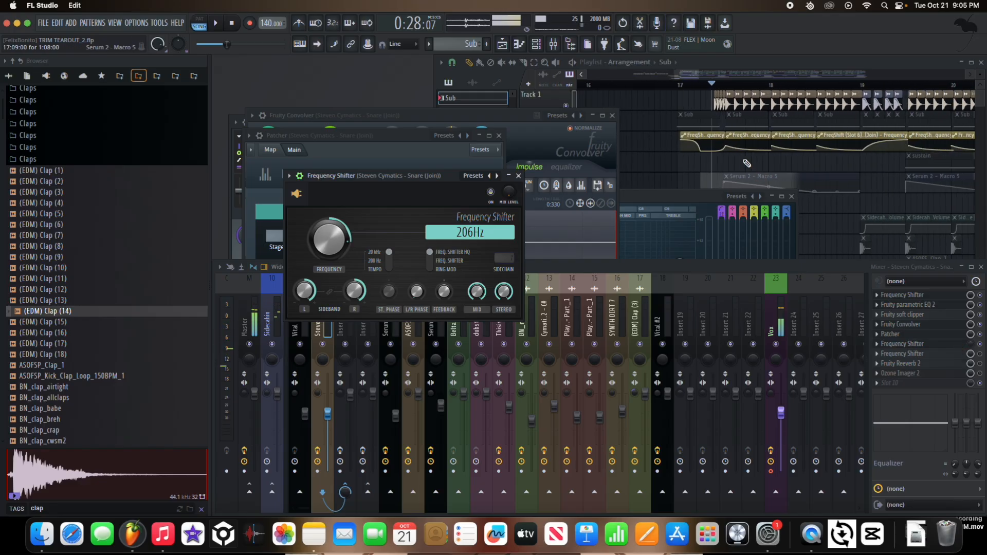
click(613, 115)
click(499, 136)
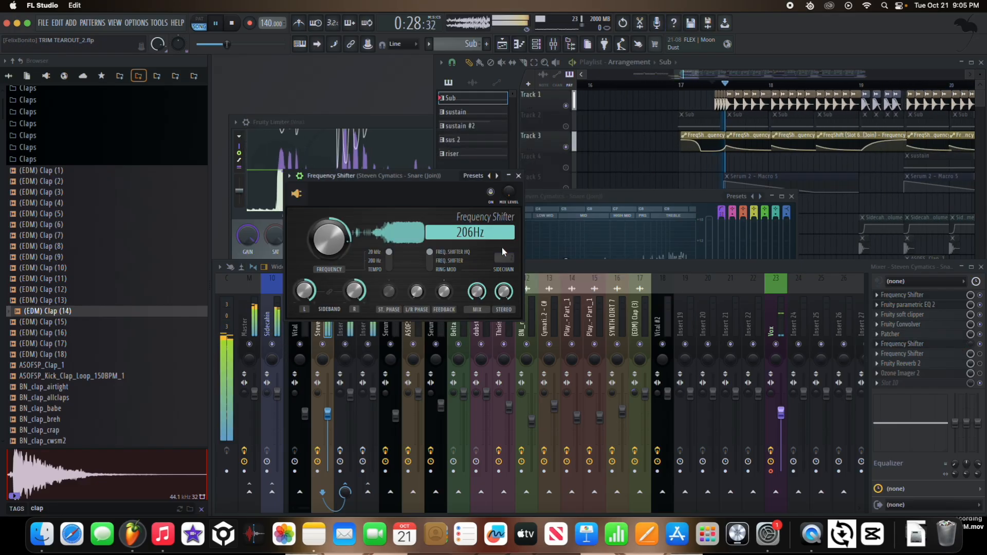
Raise the slot 6 Frequency Shifter's mix level to 87% and audition it
click(970, 349)
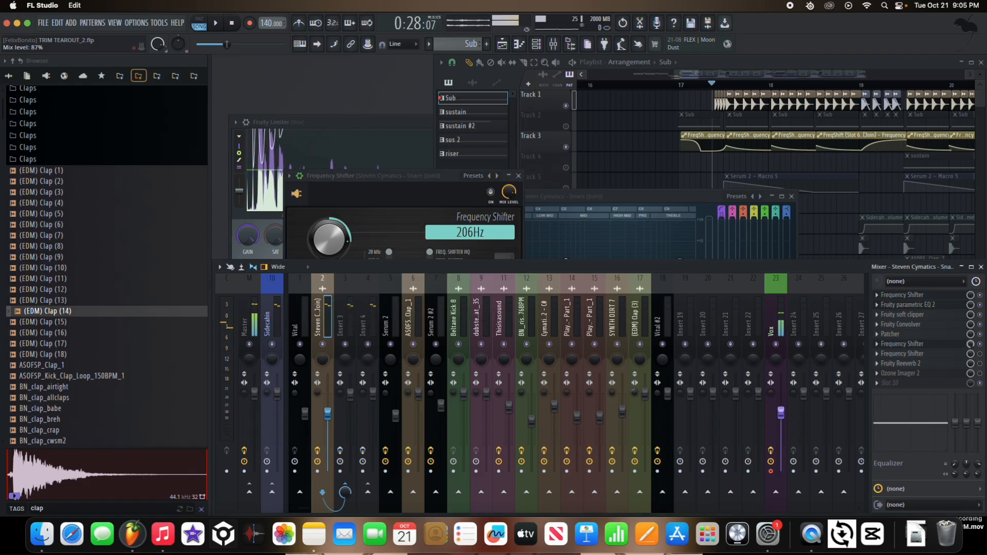
key(space)
key(space)
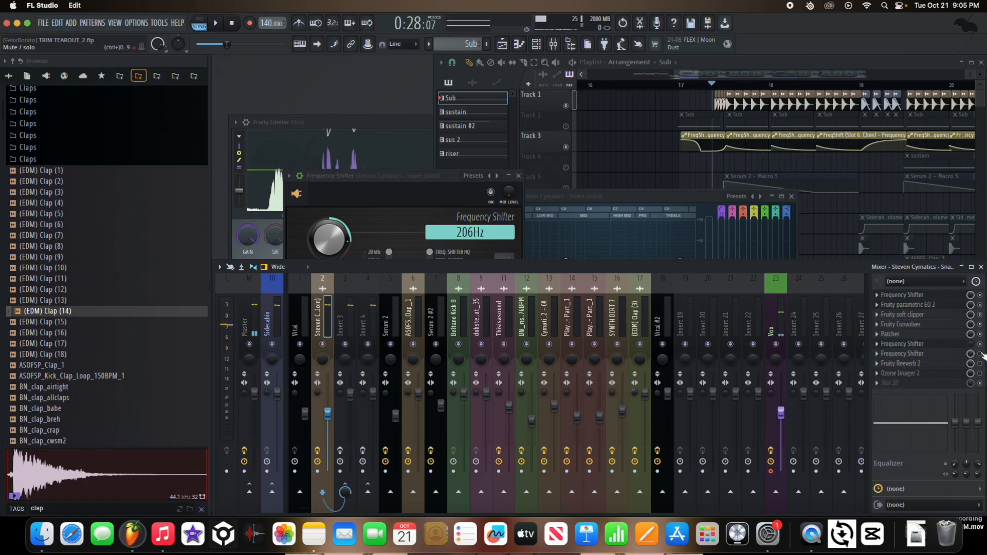
Enable and open the slot 7 Frequency Shifter, then play the snare clips from the start of bar 17
click(931, 355)
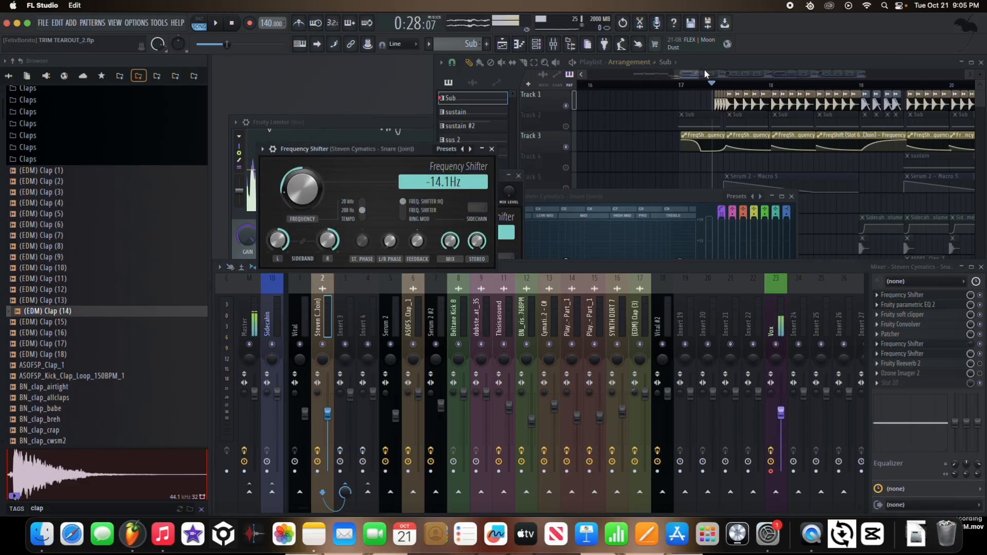
click(685, 86)
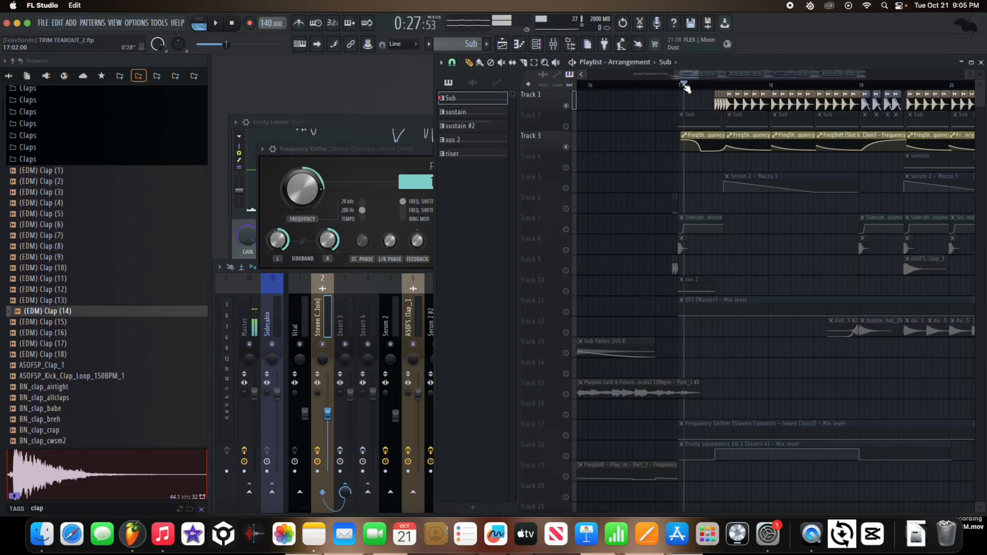
key(space)
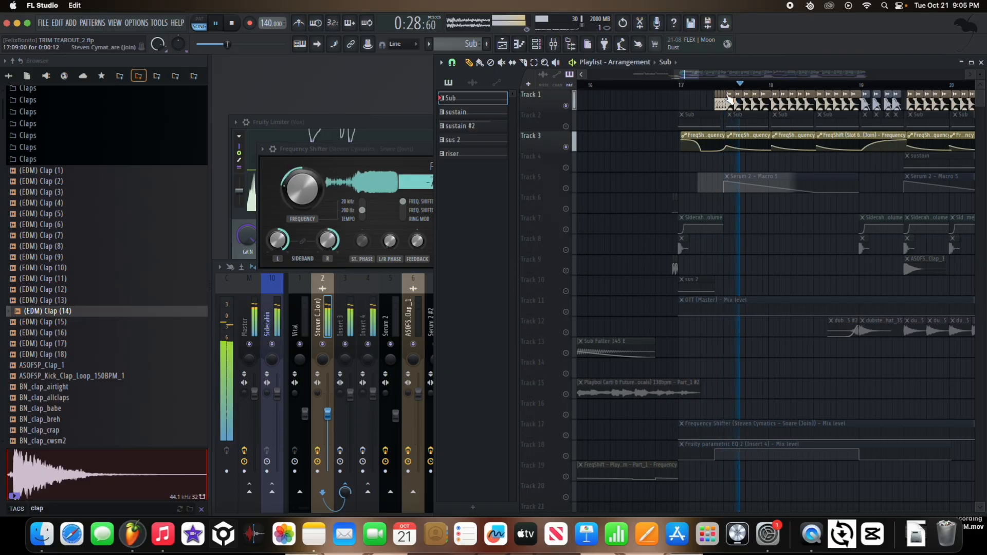
scroll(808, 157, up, 2)
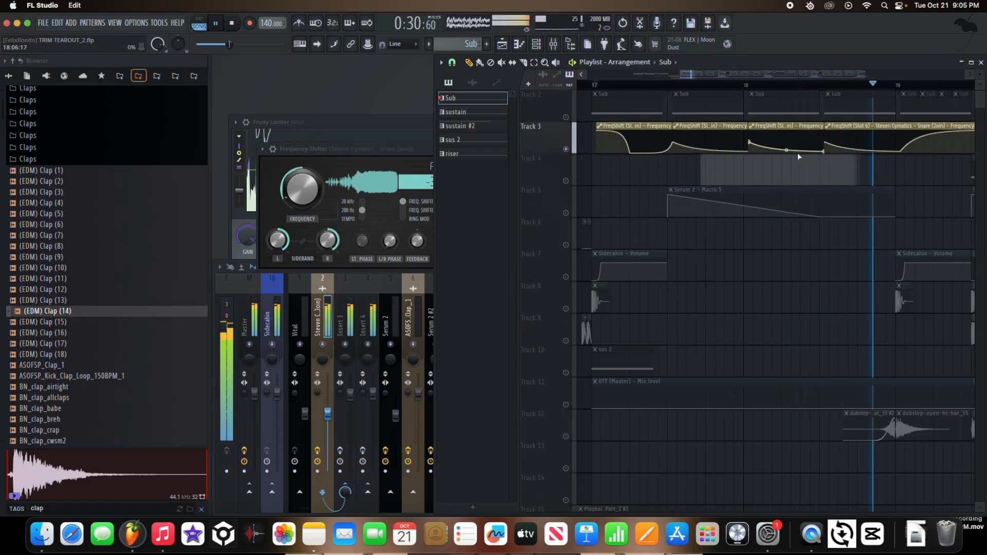
key(space)
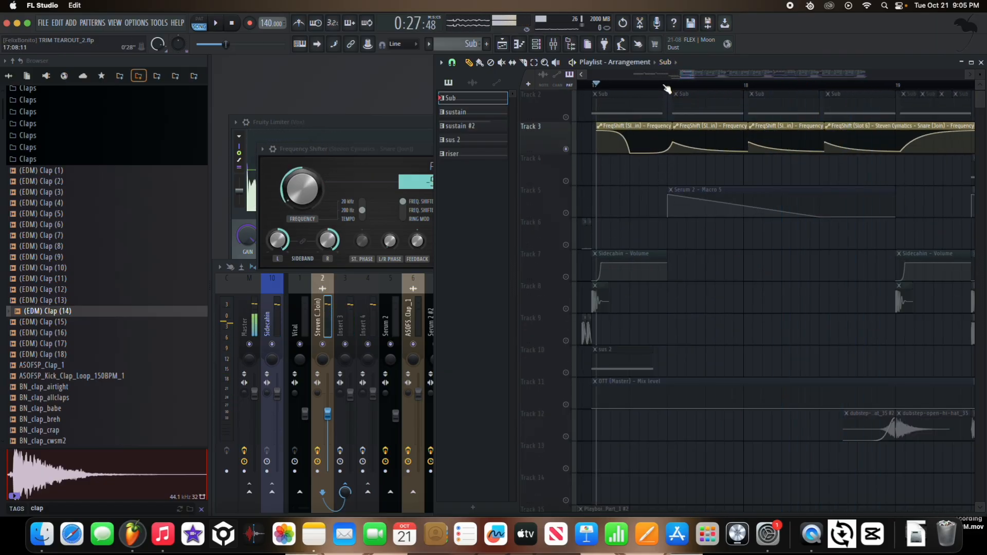
Follow the Frequency Shifter automation on Track 3 during playback from bars 17 and 19, and bring the mixer forward
key(space)
scroll(680, 167, up, 1)
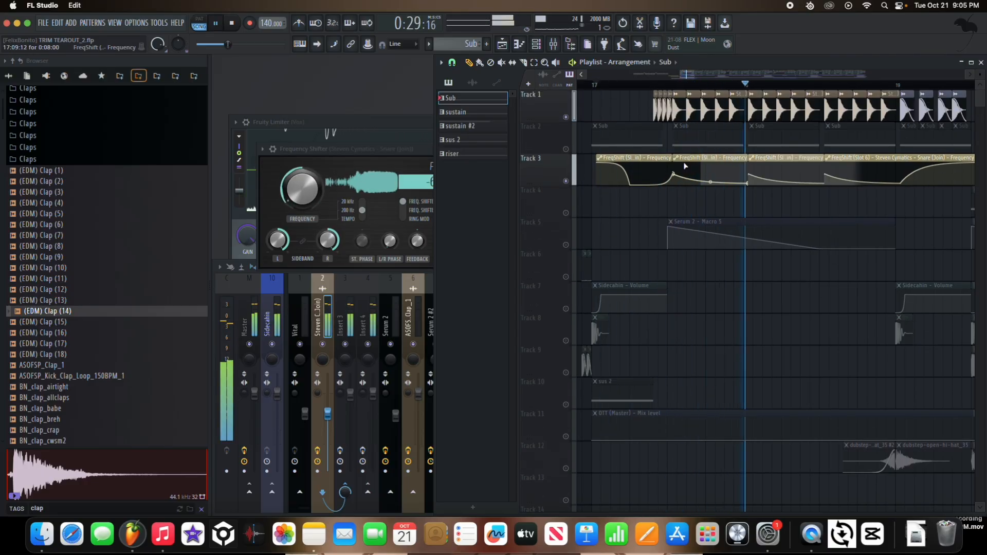
scroll(755, 203, down, 2)
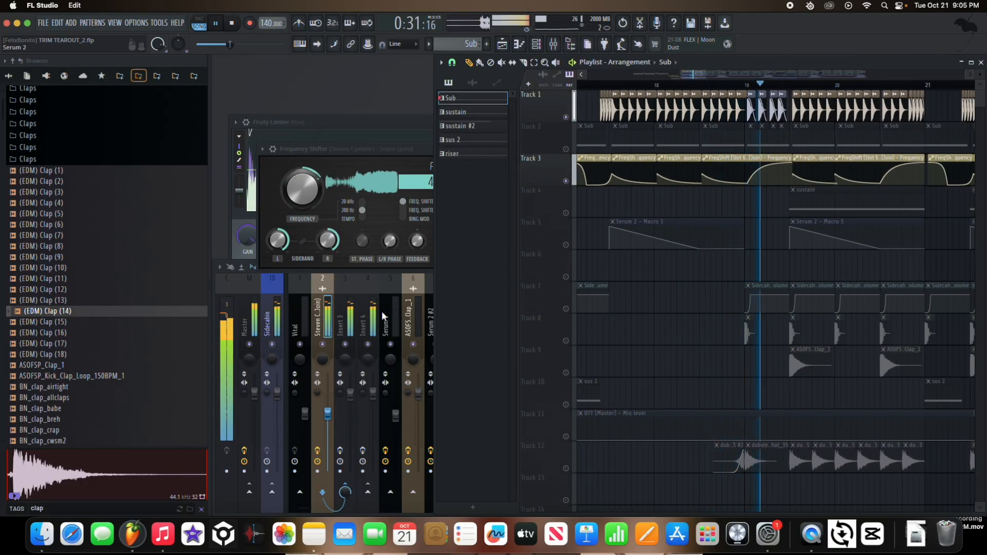
key(space)
scroll(715, 91, up, 3)
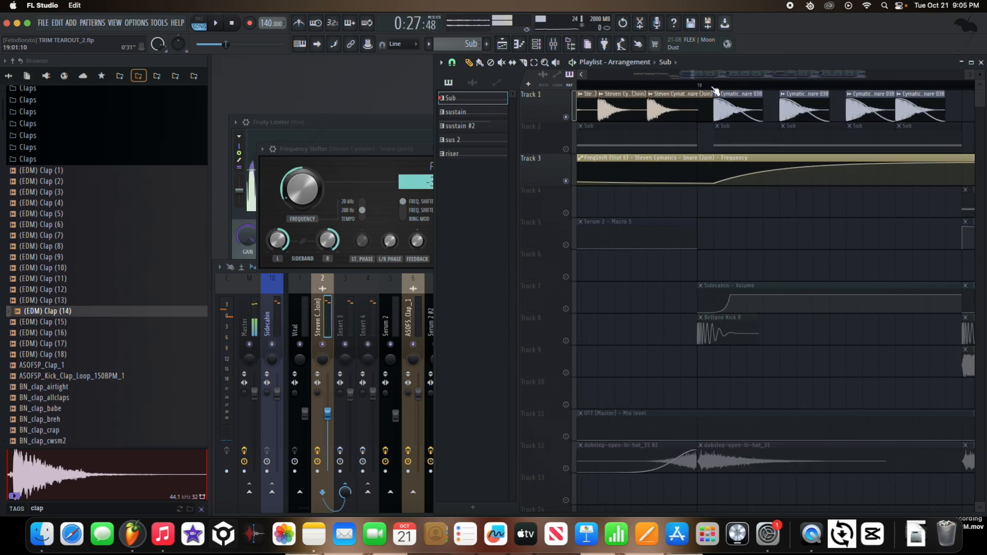
key(space)
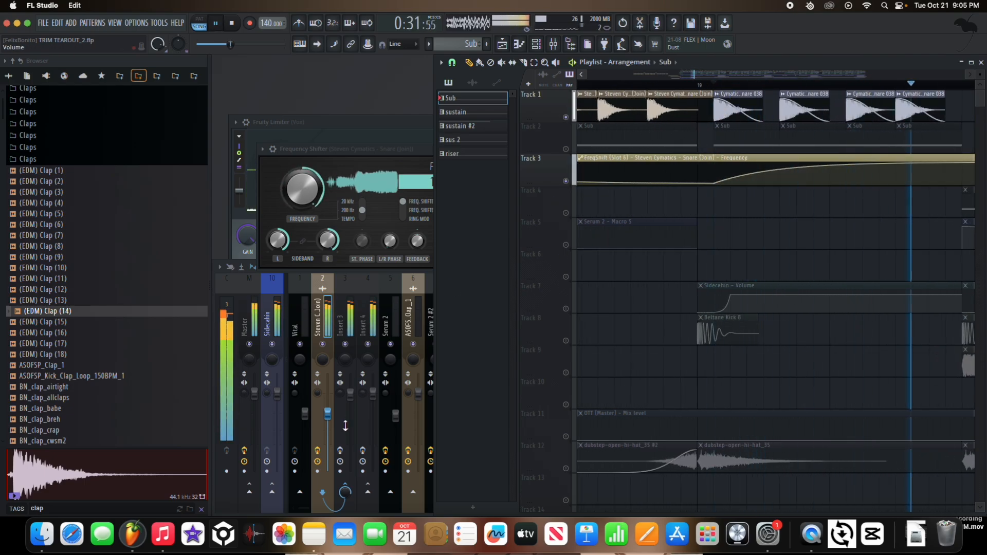
click(319, 453)
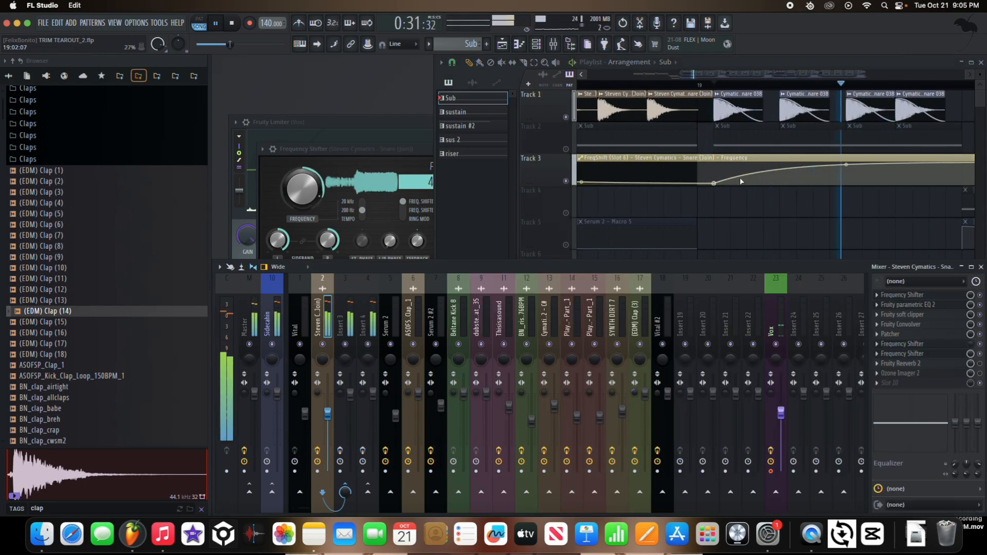
Enable and open Fruity Reeverb 2 on the snare track, raise its wet level to 54%, and audition it
scroll(725, 213, down, 2)
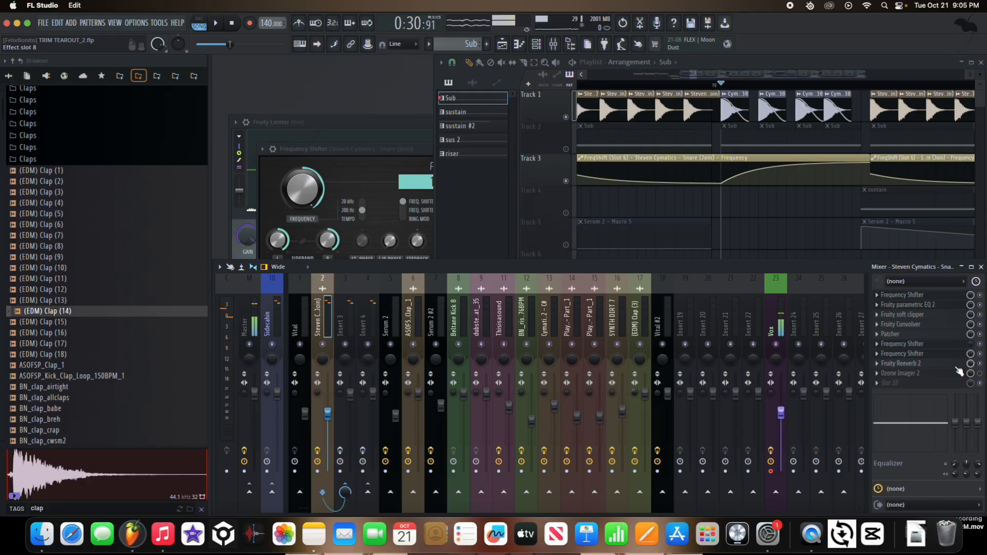
click(931, 364)
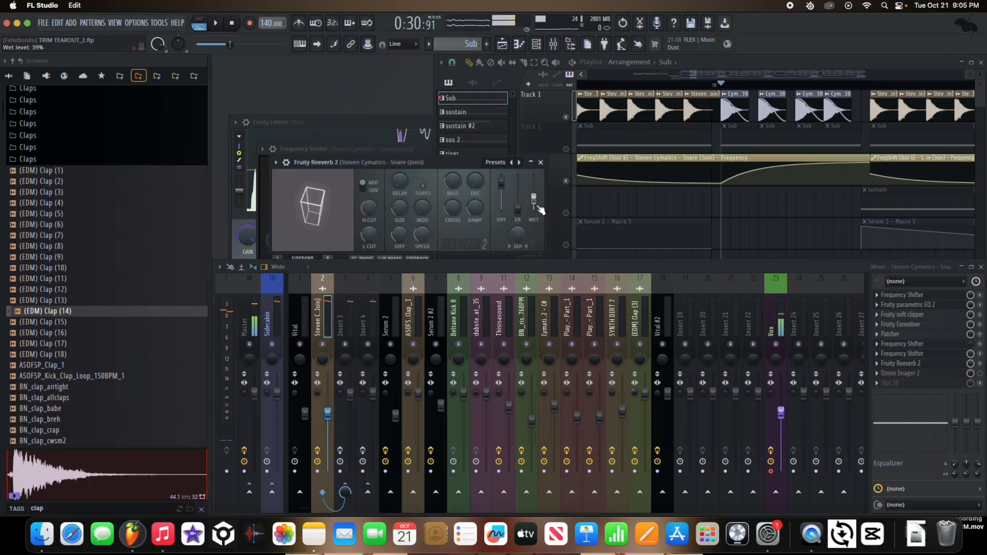
key(space)
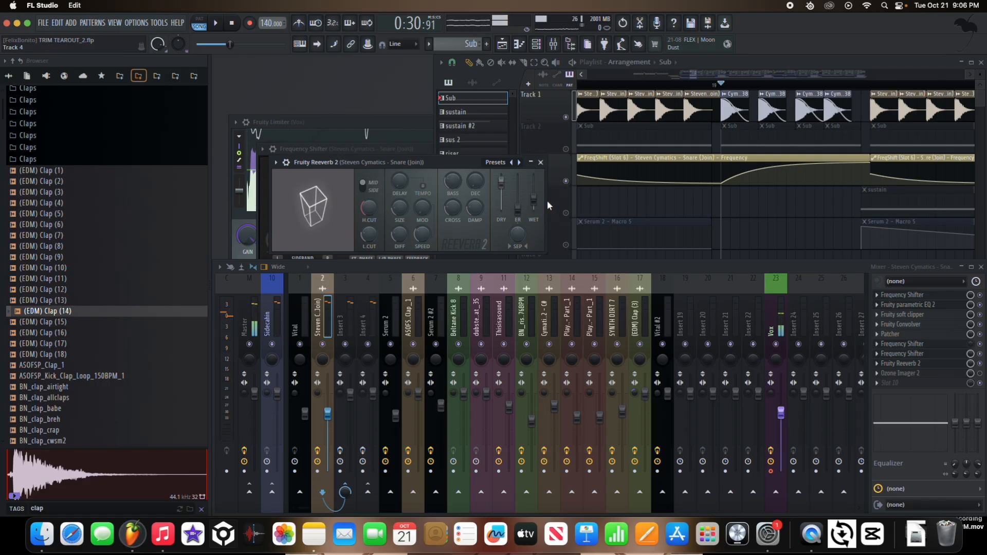
drag(534, 199, 534, 193)
key(space)
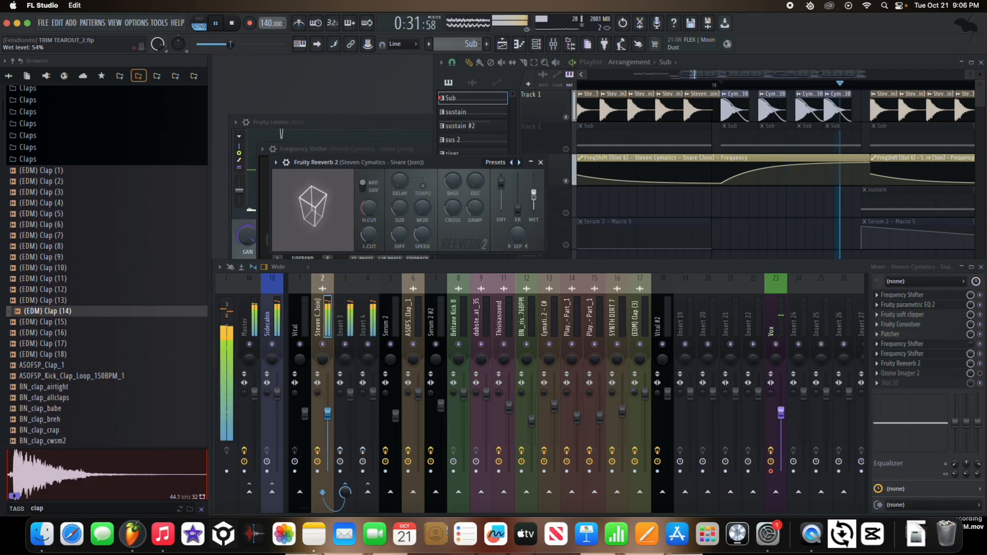
key(space)
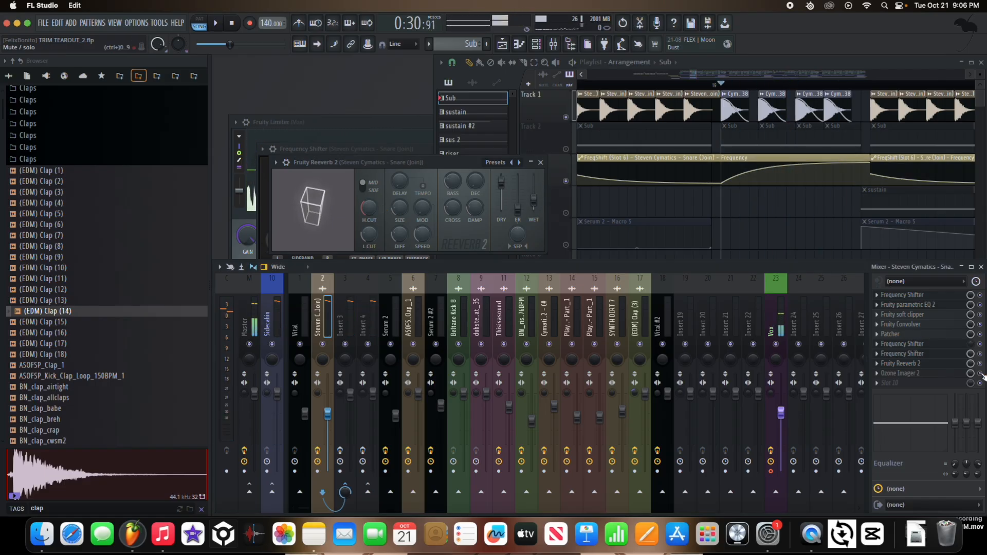
Enable and open Ozone Imager 2 on the snare track and audition its stereo widening
click(955, 376)
key(space)
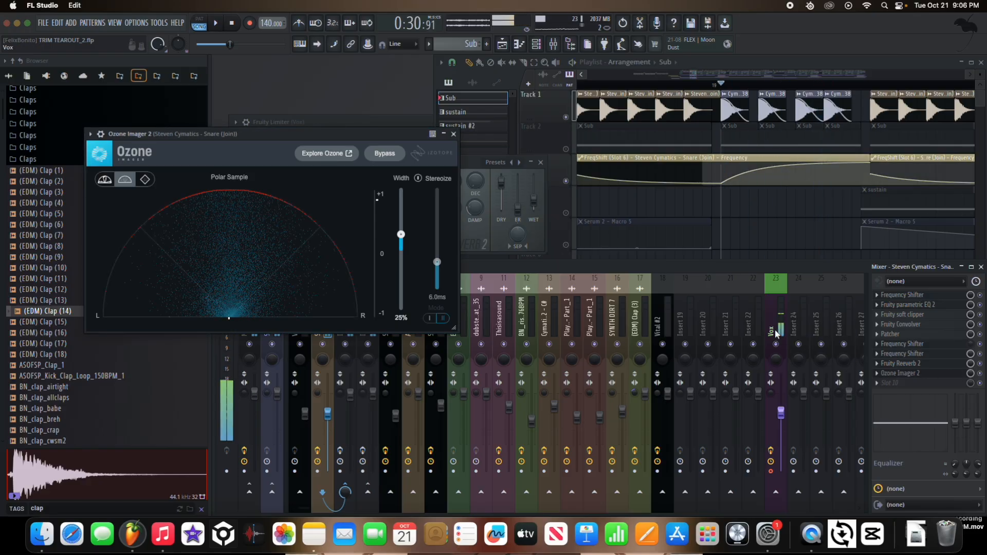
key(space)
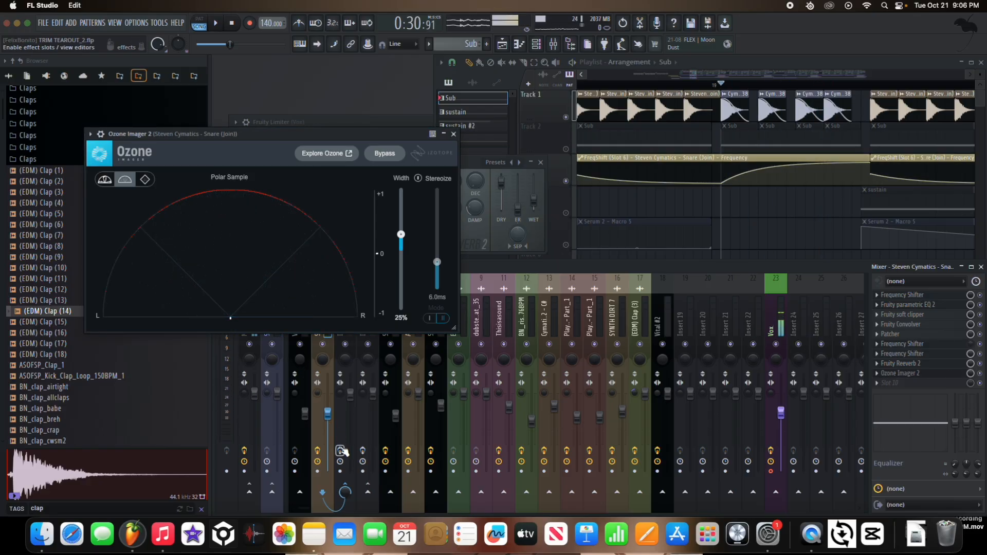
Set the playback start to just before bar 17, solo playlist Track 2, and play its Sub clips
scroll(779, 148, down, 5)
drag(668, 85, 711, 114)
click(571, 149)
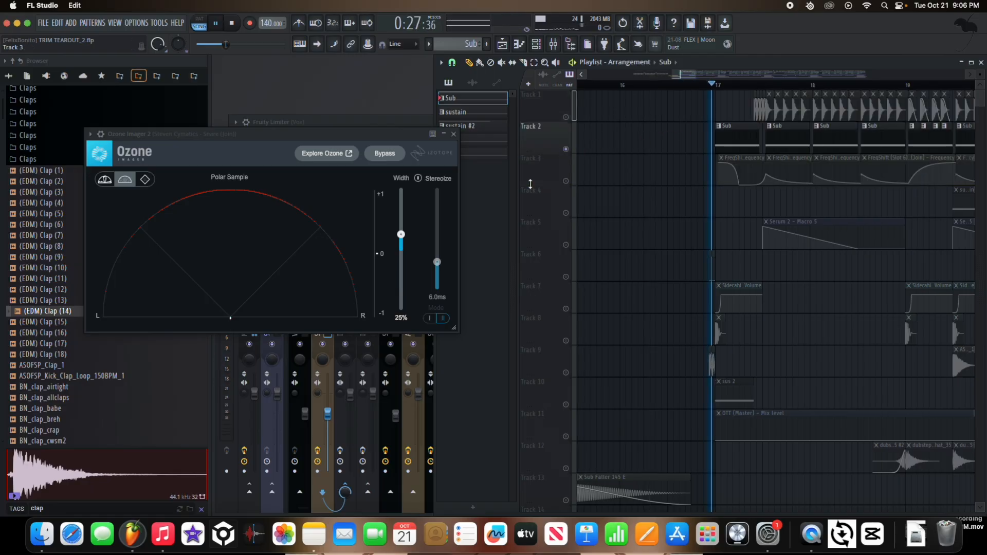
click(227, 431)
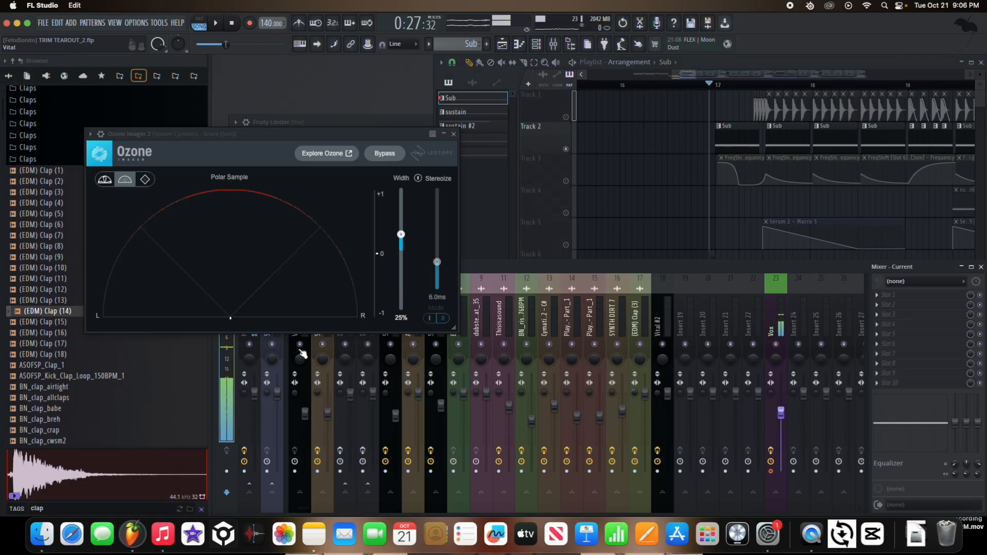
Close the Ozone Imager 2 window, select the Vital mixer track, and replay the sub
click(454, 135)
click(297, 314)
key(space)
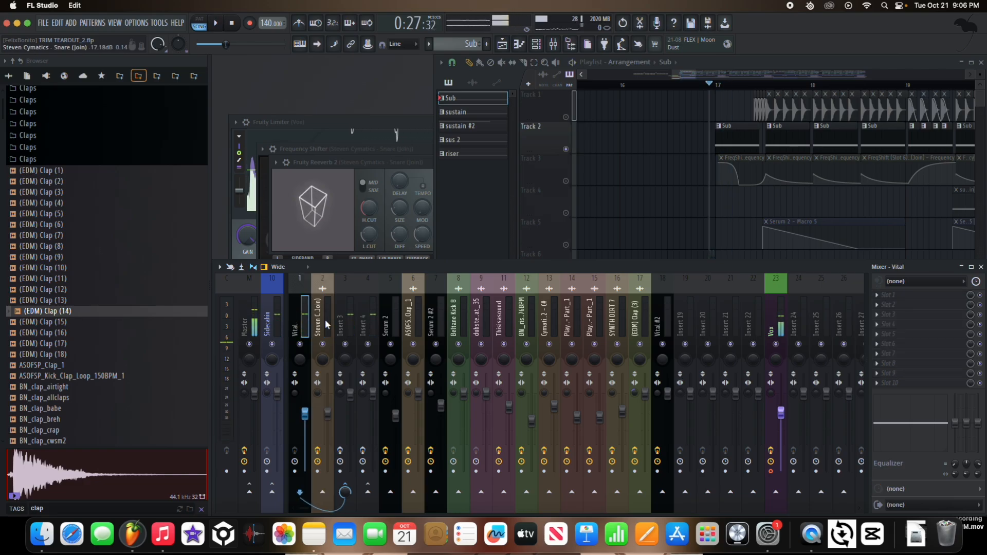
key(space)
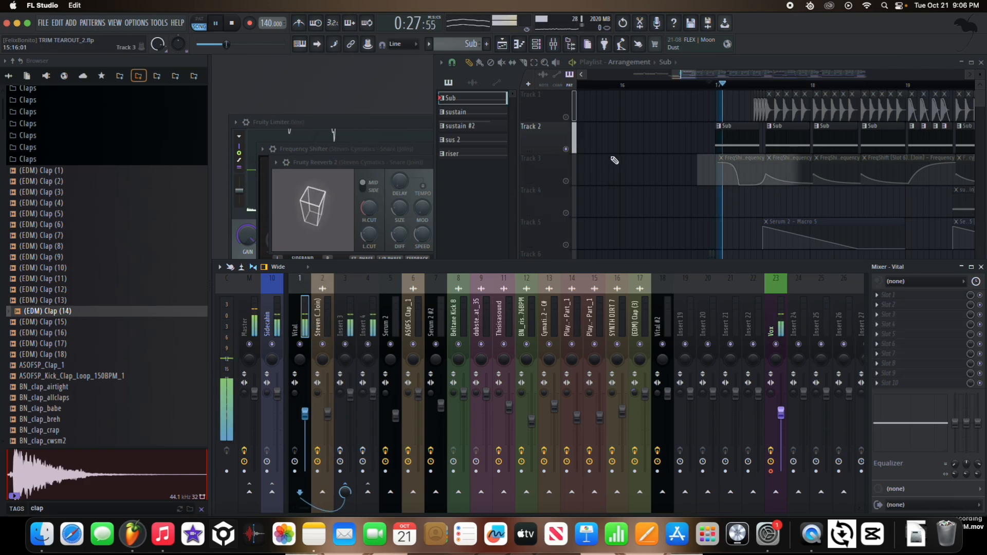
Unmute playlist Track 1 and play the snare clips together with the sub
click(567, 122)
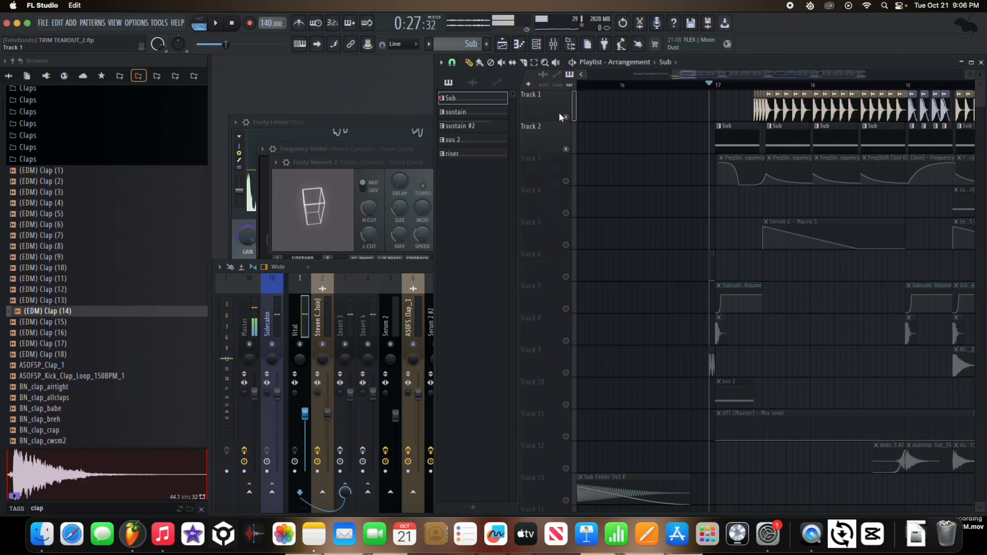
key(space)
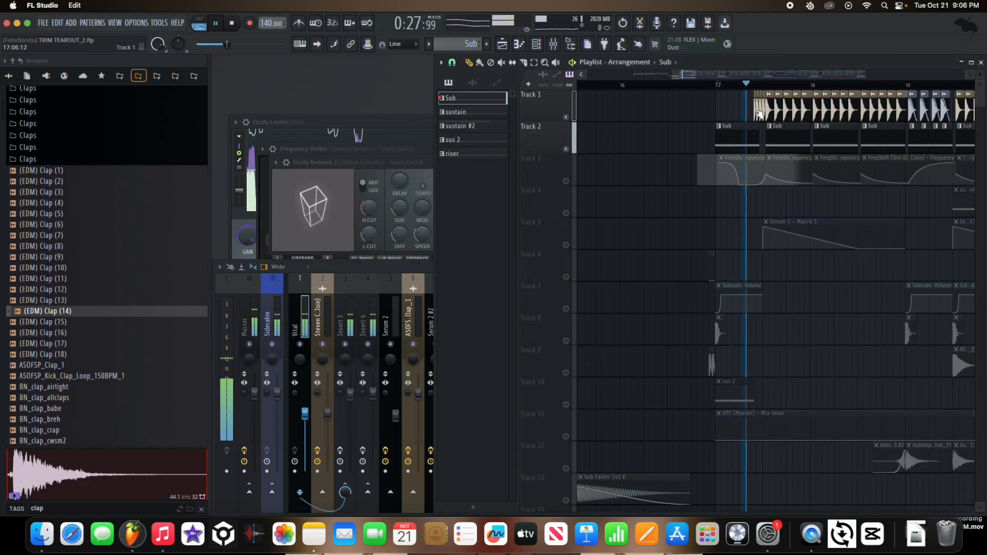
Select the Insert 3 mixer track, switch off its effects, and move the slot 2 OTT to slot 10
click(338, 321)
key(space)
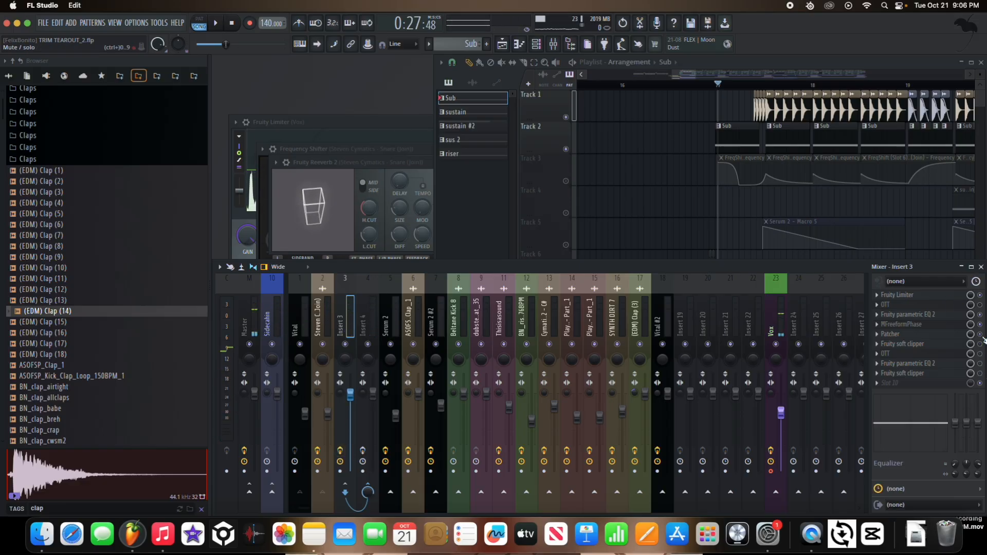
drag(982, 301, 951, 358)
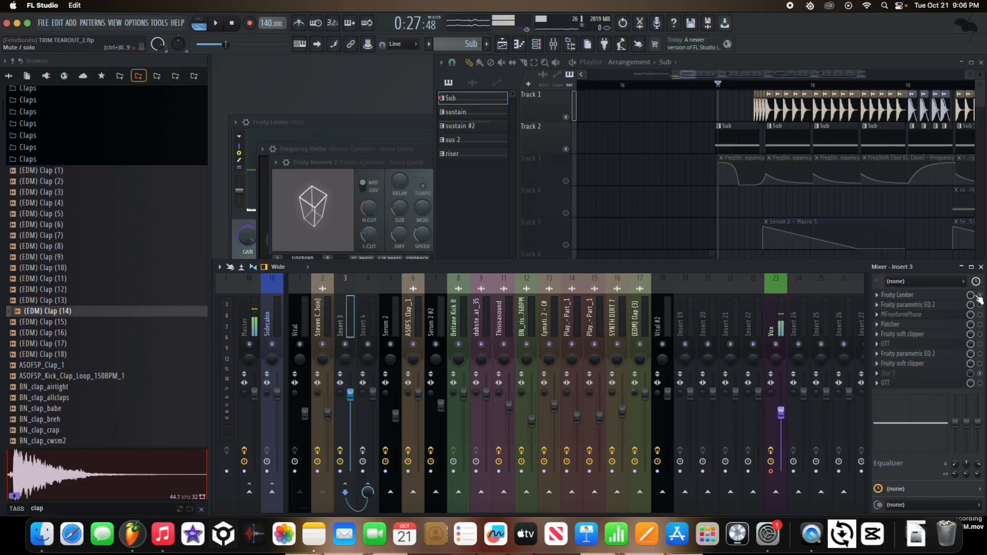
Enable and open the Fruity Limiter on Insert 3 and audition the snare and sub through it
click(946, 296)
key(space)
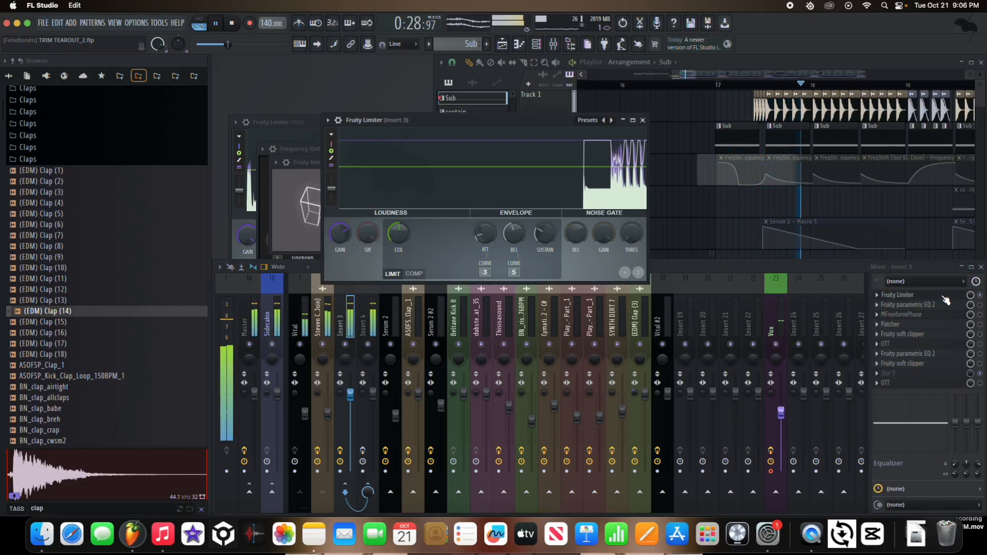
key(space)
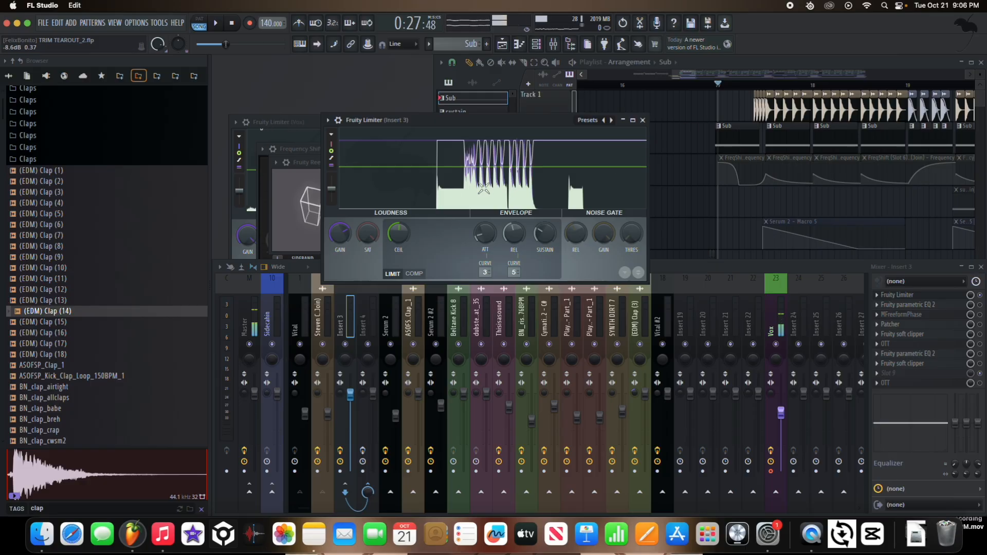
key(space)
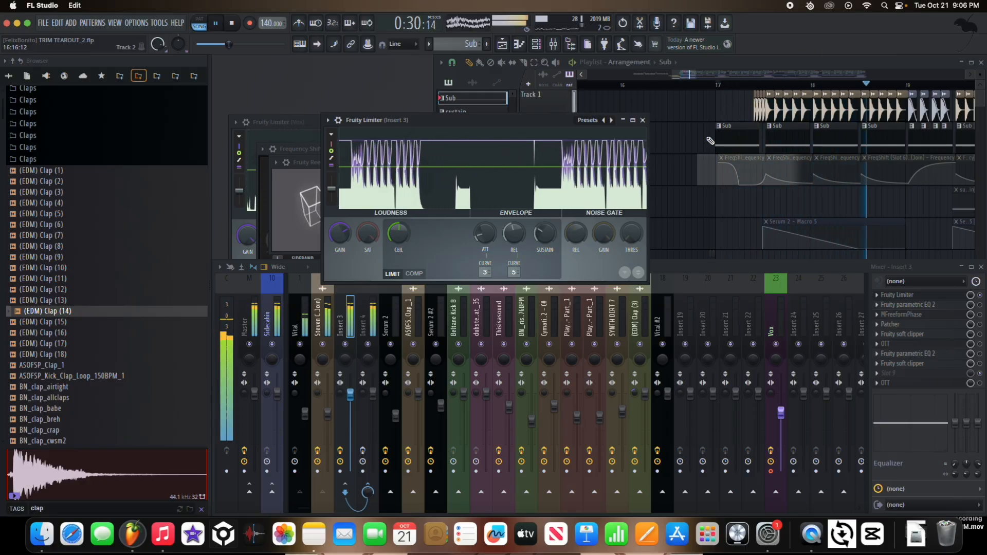
key(space)
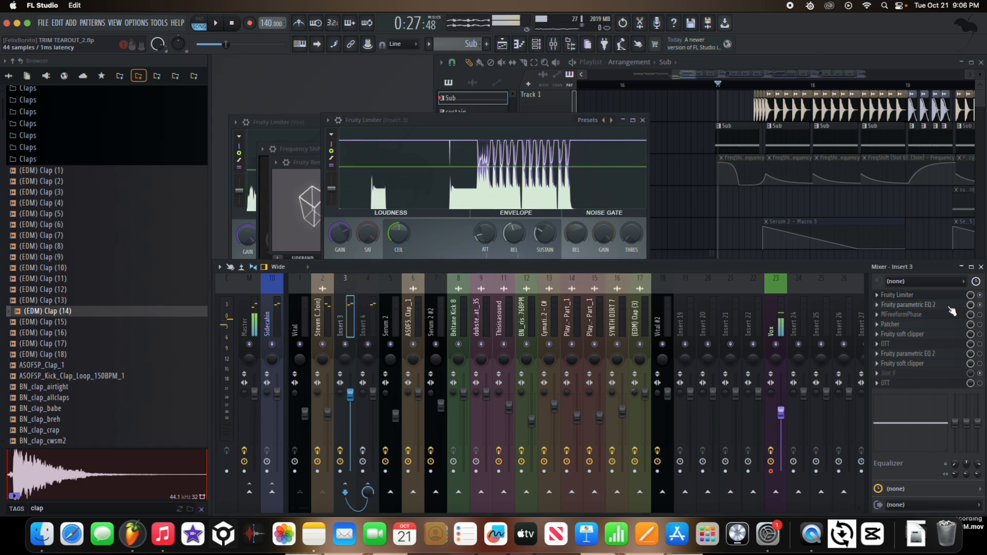
Enable and open the slot 2 Fruity parametric EQ 2 on Insert 3 and audition its curve
click(948, 306)
key(space)
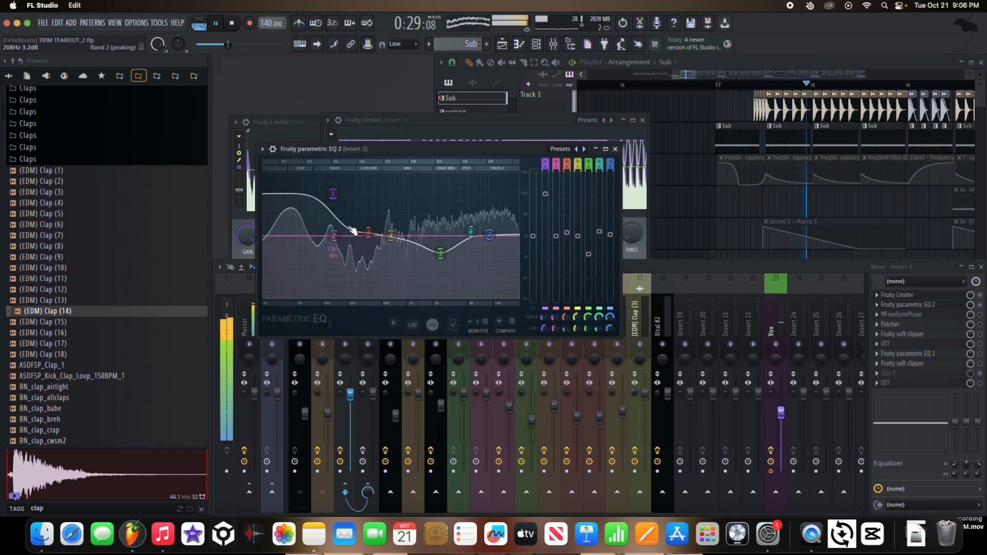
key(space)
Move the playback start to the snare clips midway through bar 17, replay the equalized sound, and close the EQ window
click(771, 94)
key(space)
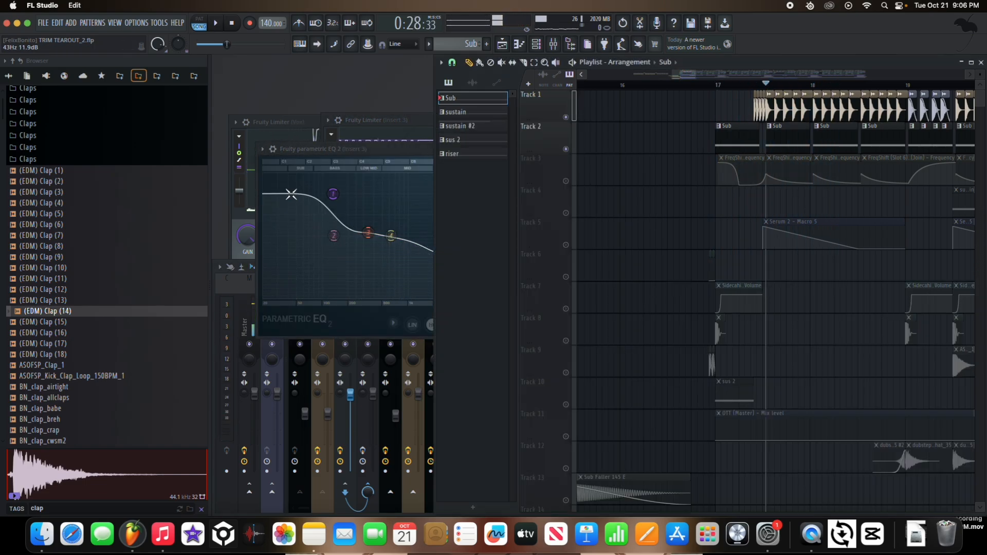
key(space)
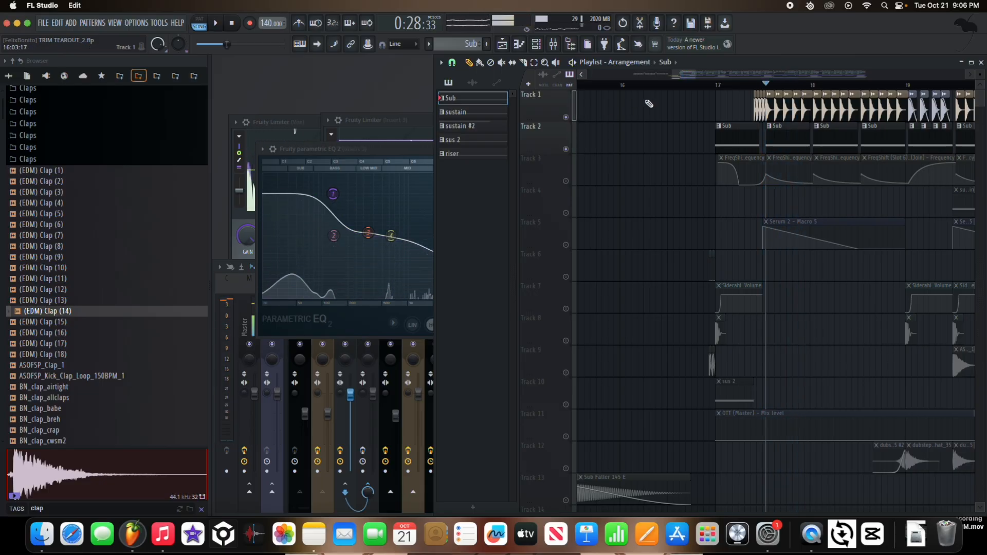
click(426, 152)
click(615, 149)
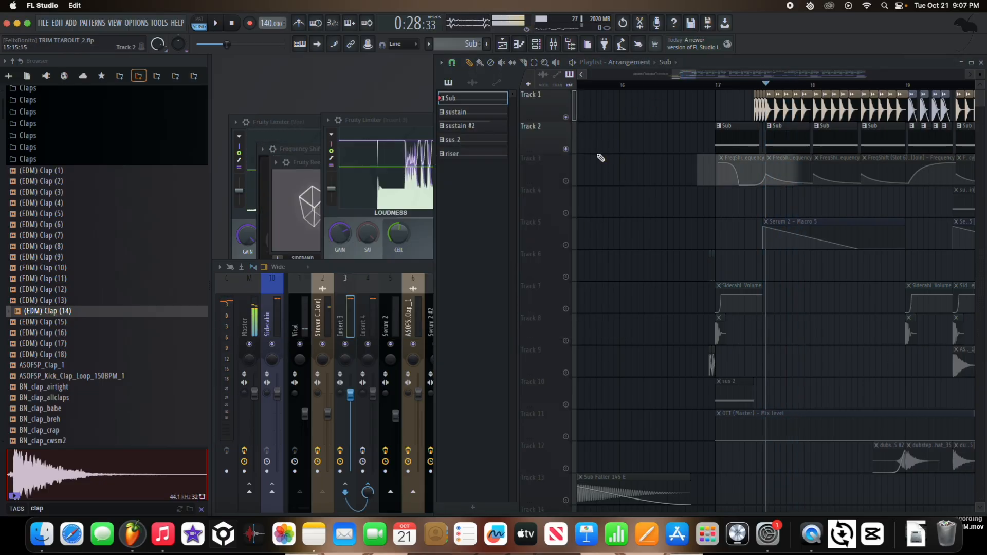
Bring the Insert 3 Fruity Limiter forward and watch its gain reduction during playback
click(401, 124)
key(space)
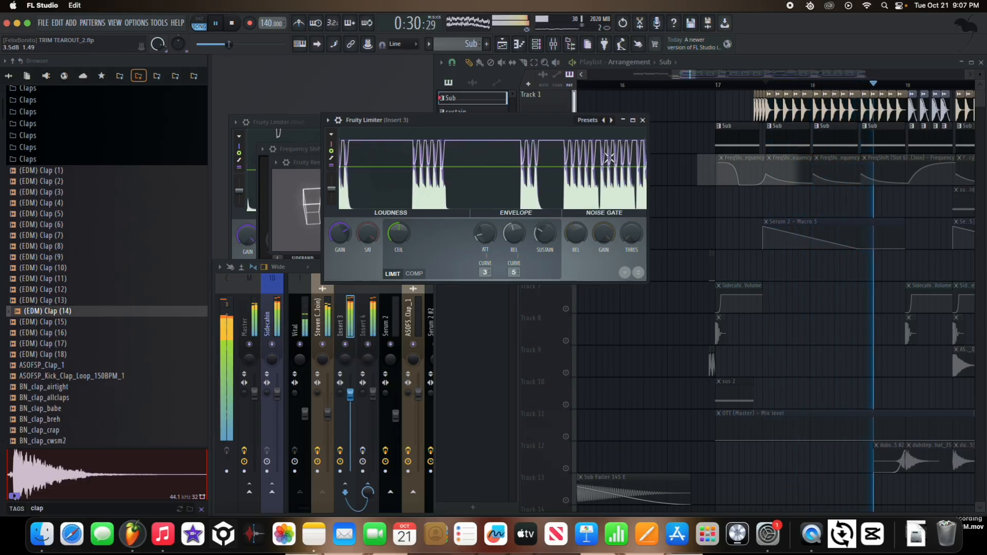
key(space)
Try the Fruity Limiter's gain at about 1.3 dB and at 12.1 dB while auditioning the snare clips
key(space)
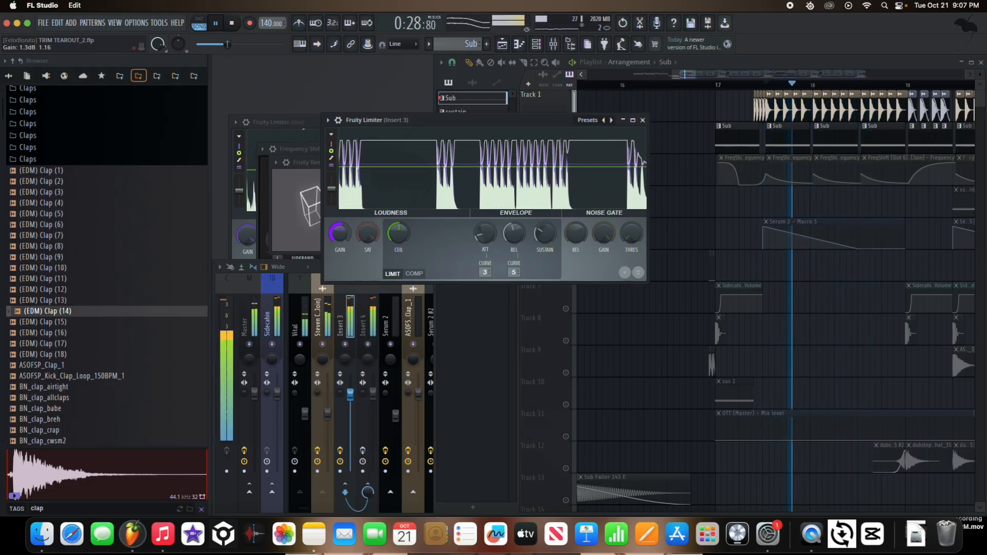
key(space)
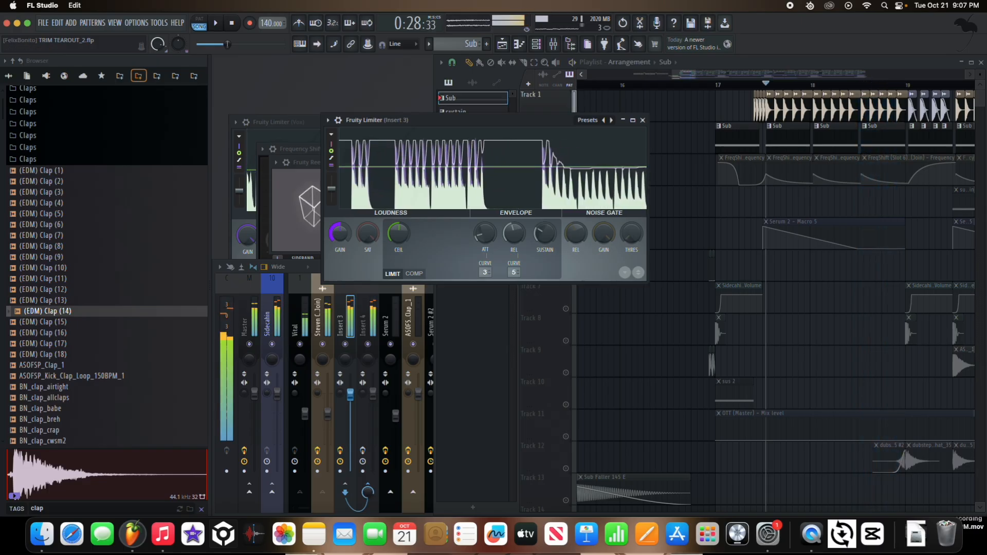
key(space)
key(space)
drag(339, 234, 339, 210)
key(space)
key(space)
key(space)
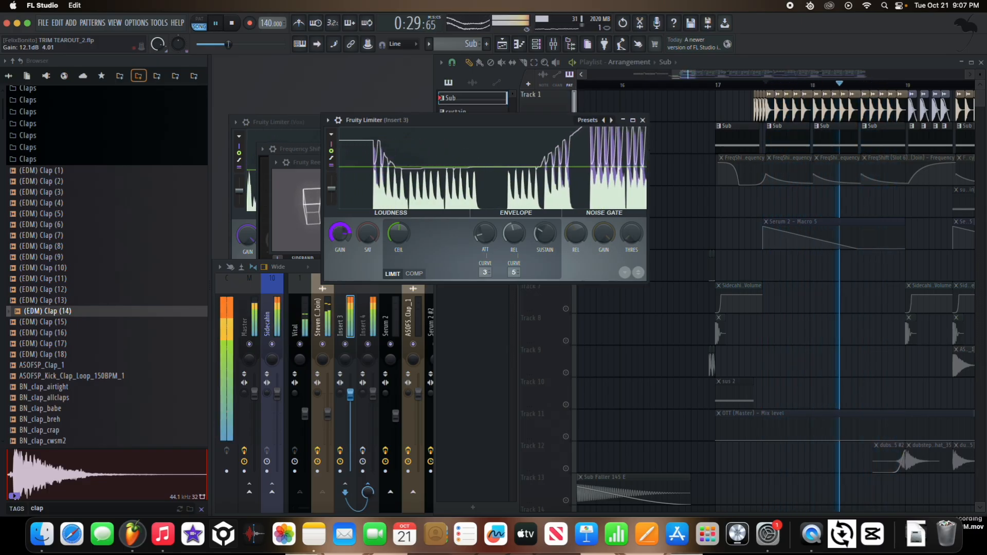
key(space)
Undo the Fruity Limiter gain changes and replay the snare clips
key(super+z)
key(super+z)
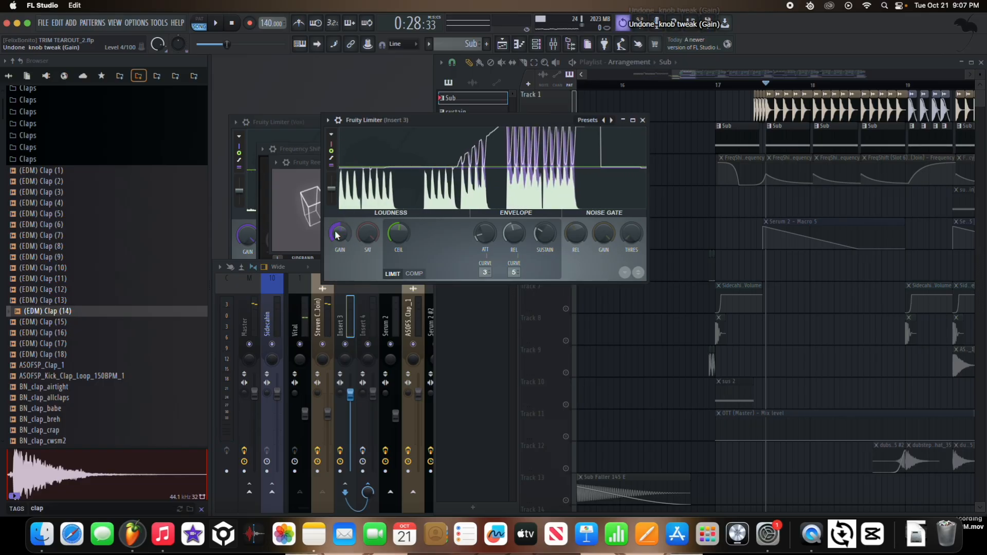
key(space)
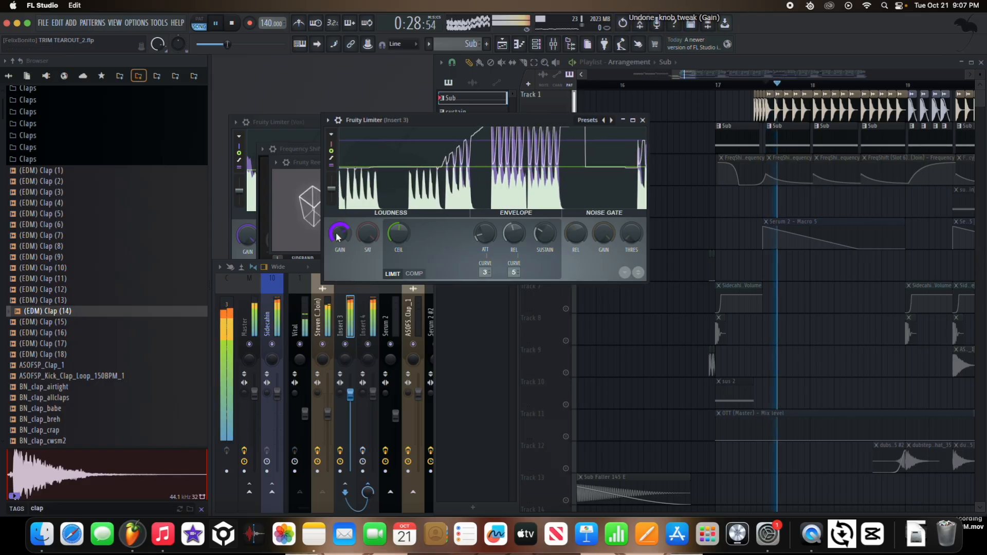
key(space)
Enable and open MFreeformPhase in slot 3 of Insert 3 and audition its phase adjustment repeatedly
click(342, 315)
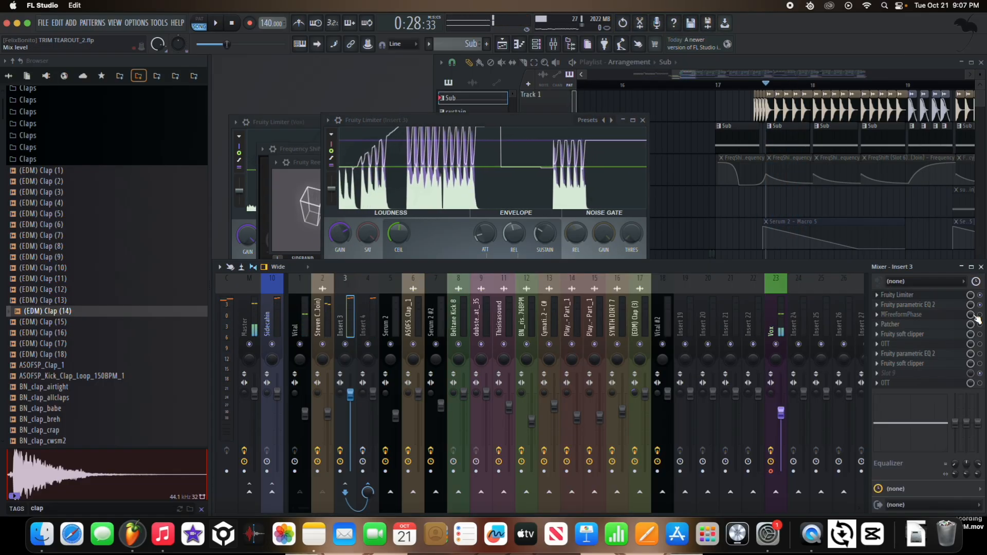
click(935, 315)
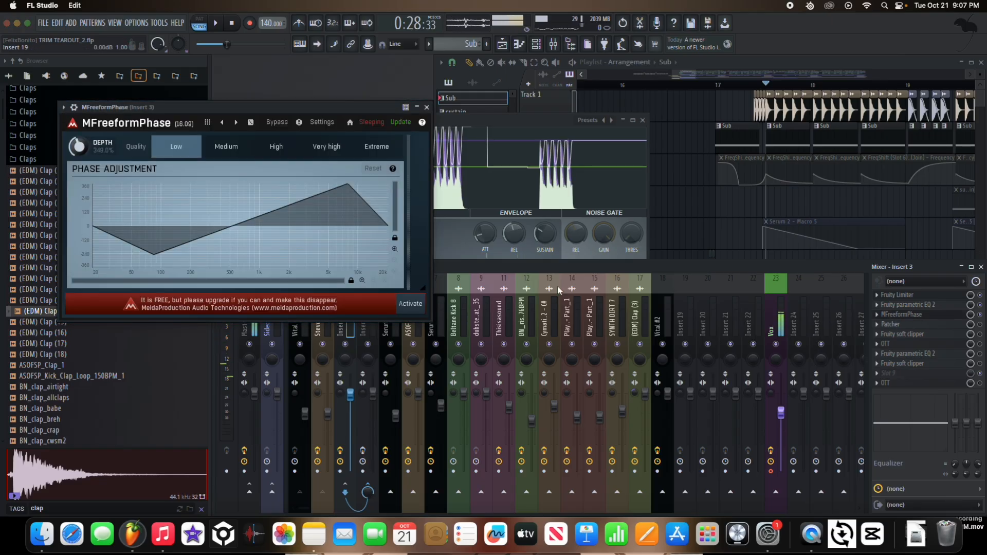
key(space)
key(space)
key(space)
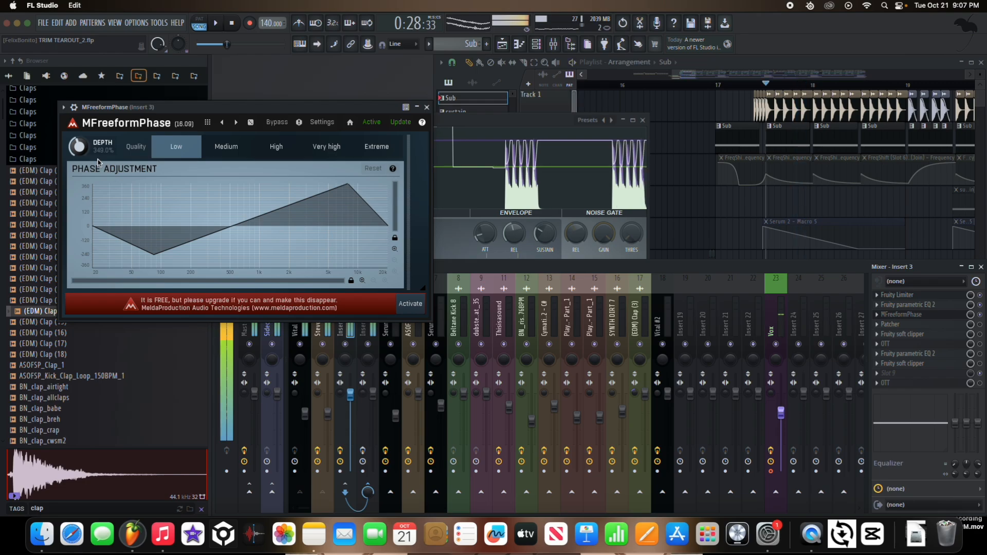
key(space)
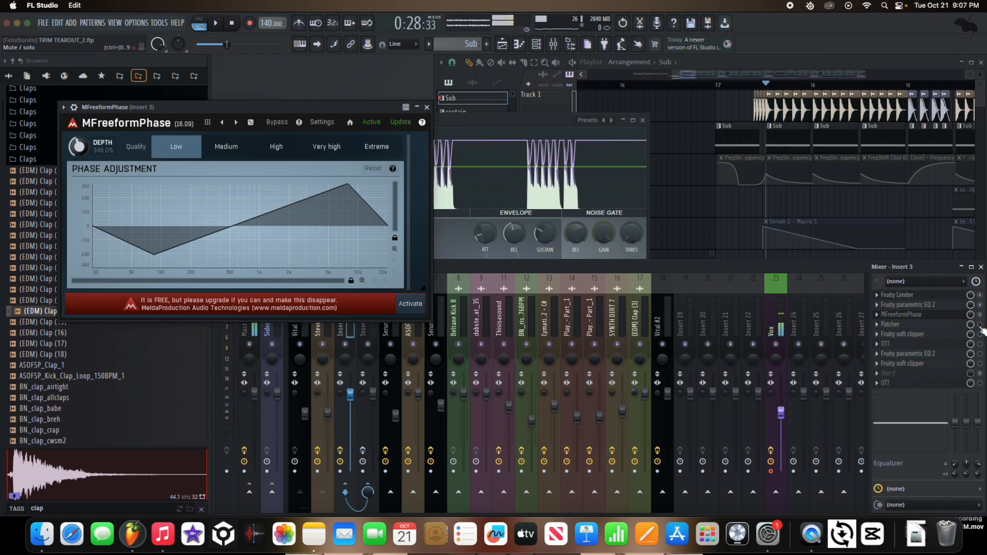
key(space)
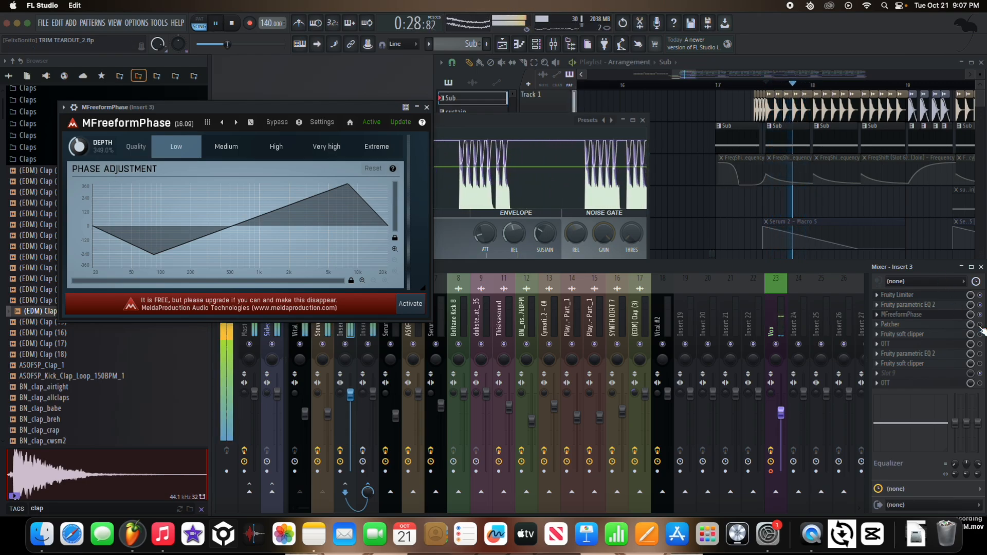
key(space)
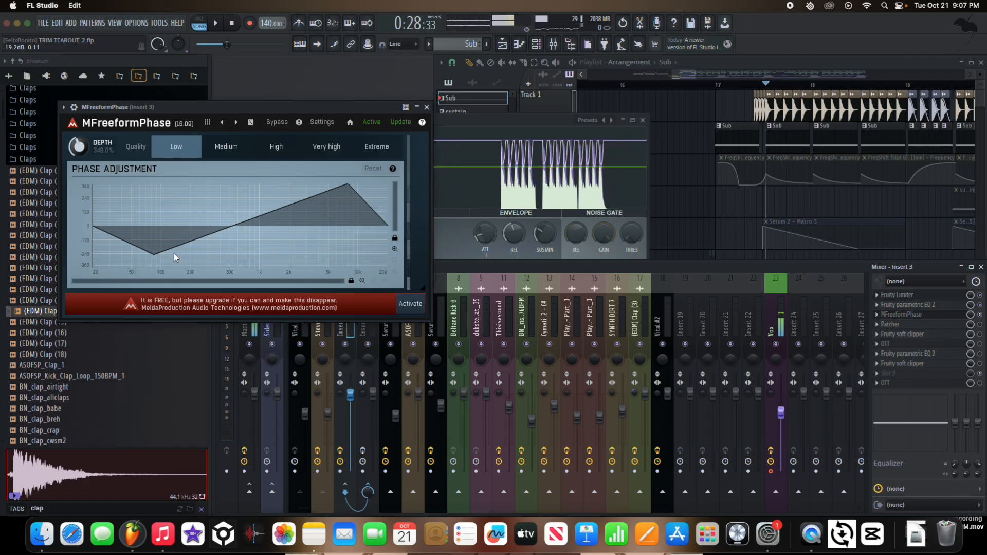
Close MFreeformPhase, view the Disperser Patcher in slot 4 of Insert 3 and audition it
click(959, 328)
click(427, 107)
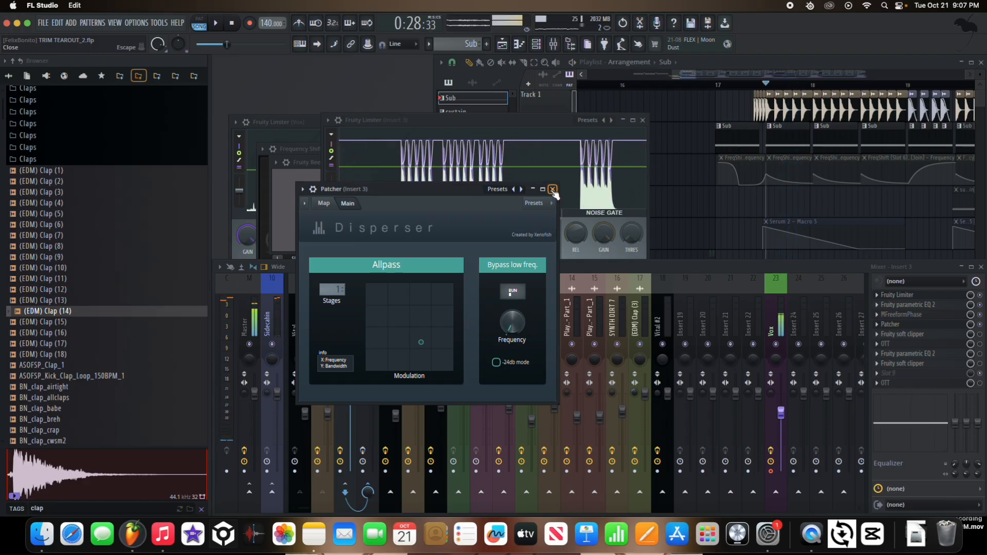
key(space)
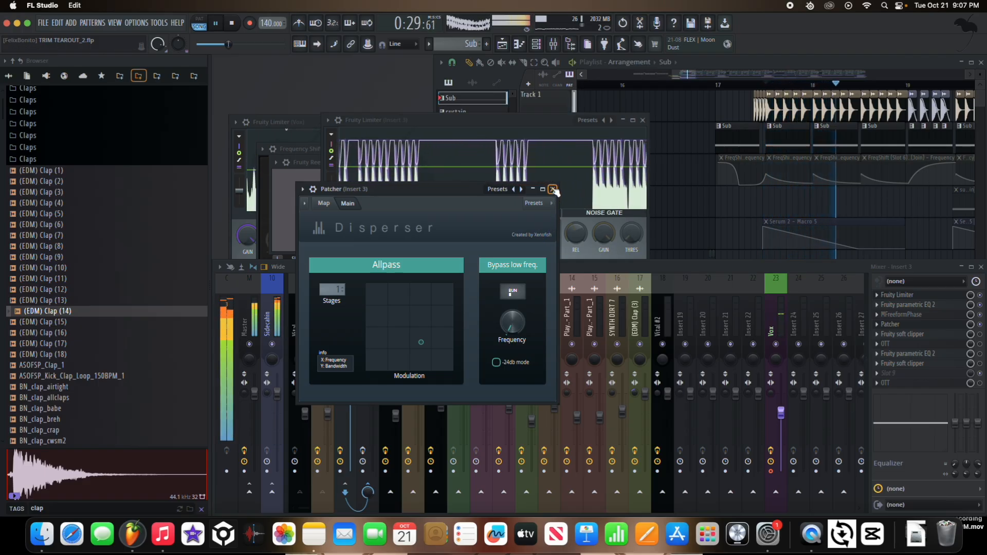
click(553, 189)
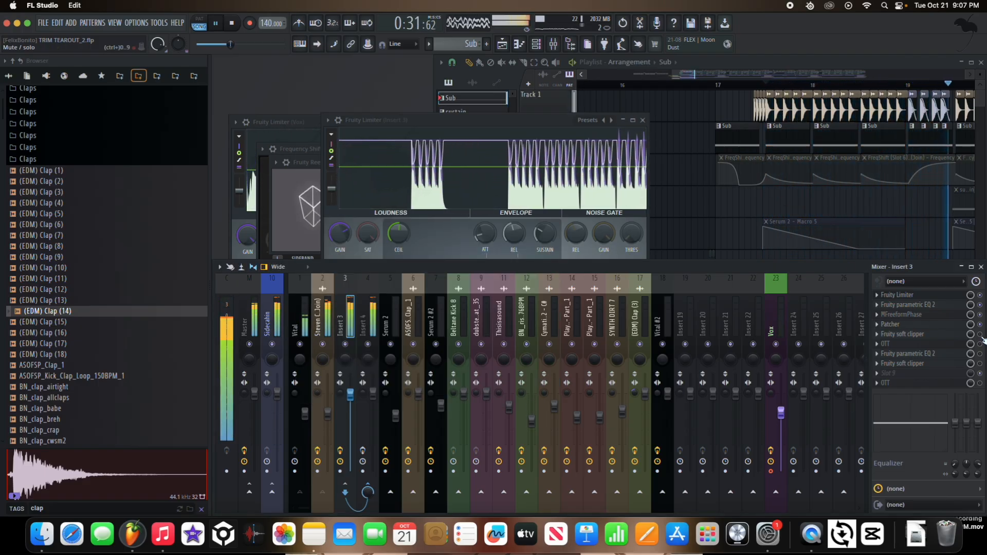
Enable the Fruity soft clipper in slot 5 of Insert 3 and audition the snare clips
key(space)
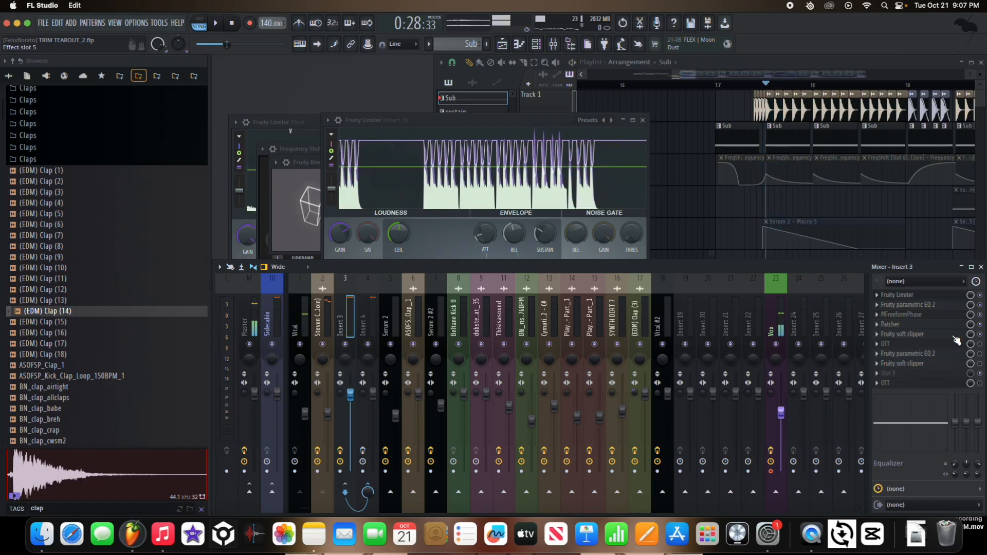
key(space)
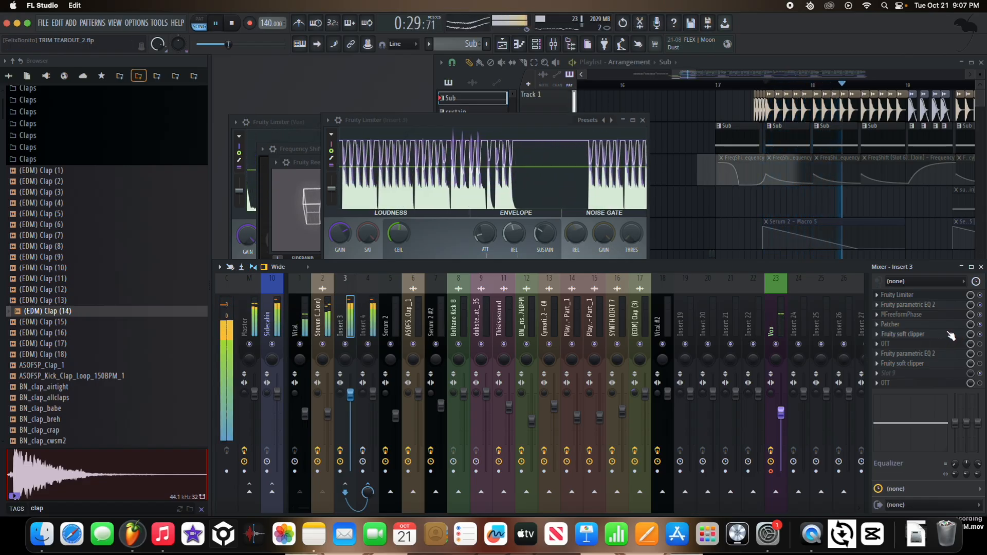
key(space)
Open Fruity parametric EQ 2 in slot 2 of Insert 3 and try raising band 1 to about 17.1 dB at 143 Hz during playback
click(937, 309)
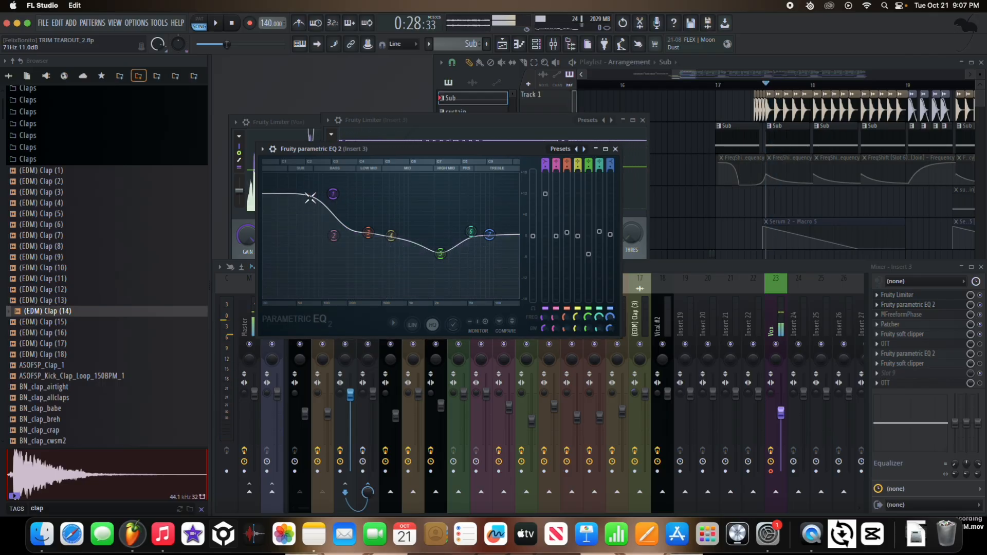
key(space)
key(space)
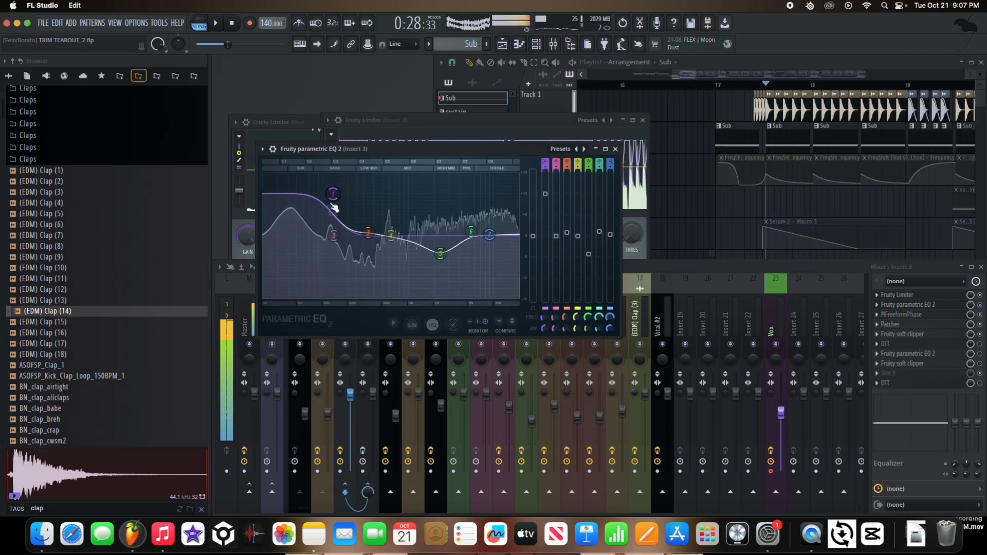
drag(333, 193, 339, 180)
key(space)
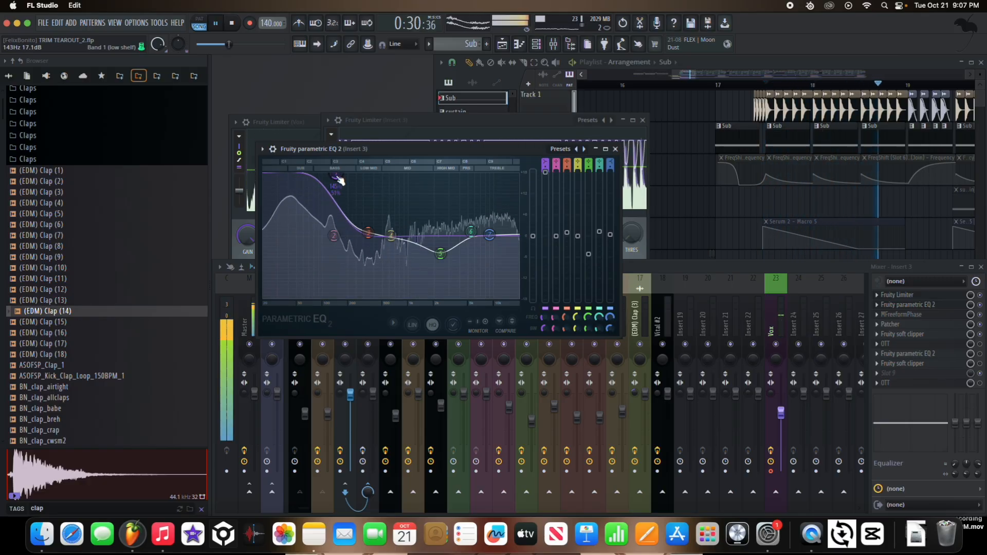
Undo the band 1 boost in the slot 2 EQ and replay the clips
key(space)
key(super+z)
key(space)
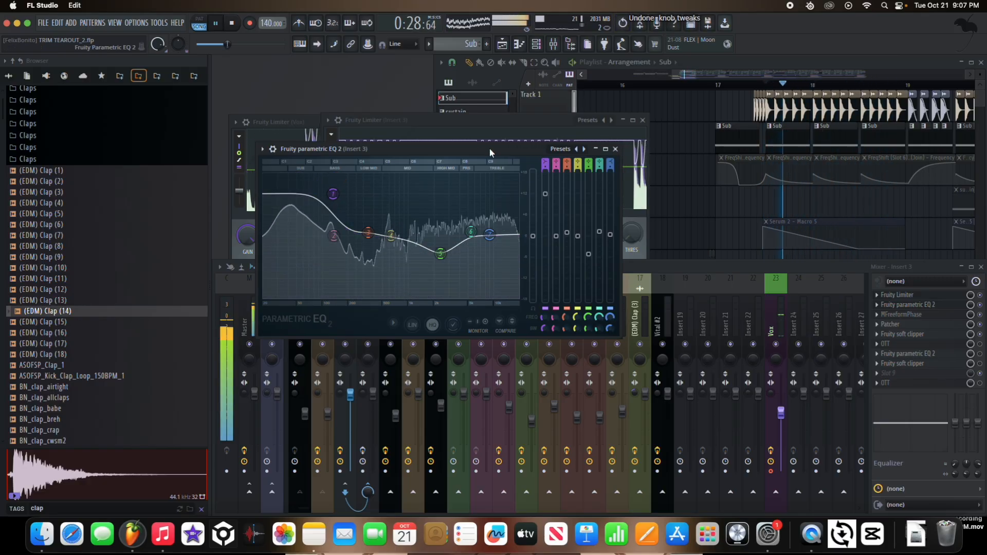
Mute Track 1 in the Playlist and audition the Sub clips on Track 2 alone
click(537, 105)
key(space)
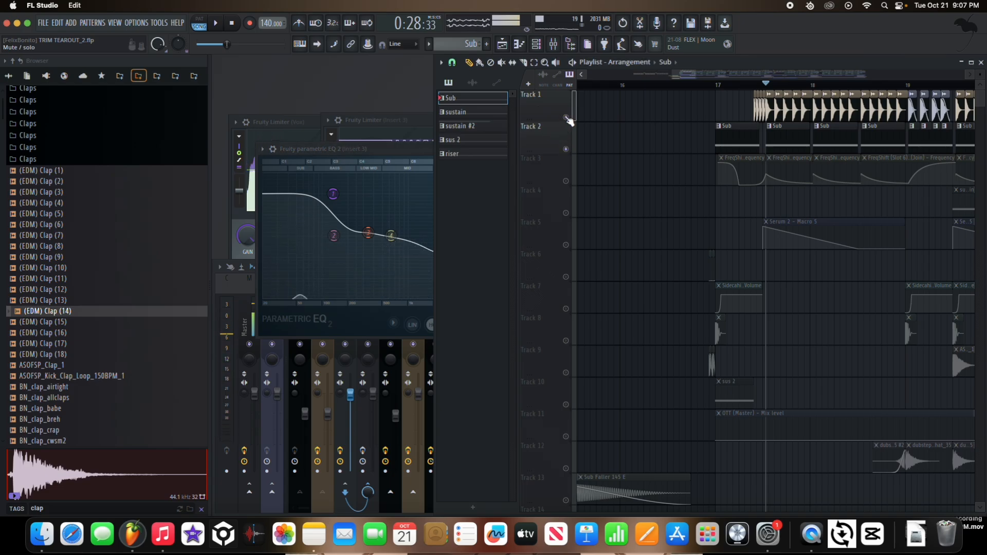
click(567, 118)
scroll(744, 135, up, 5)
scroll(705, 126, down, 4)
scroll(756, 129, up, 1)
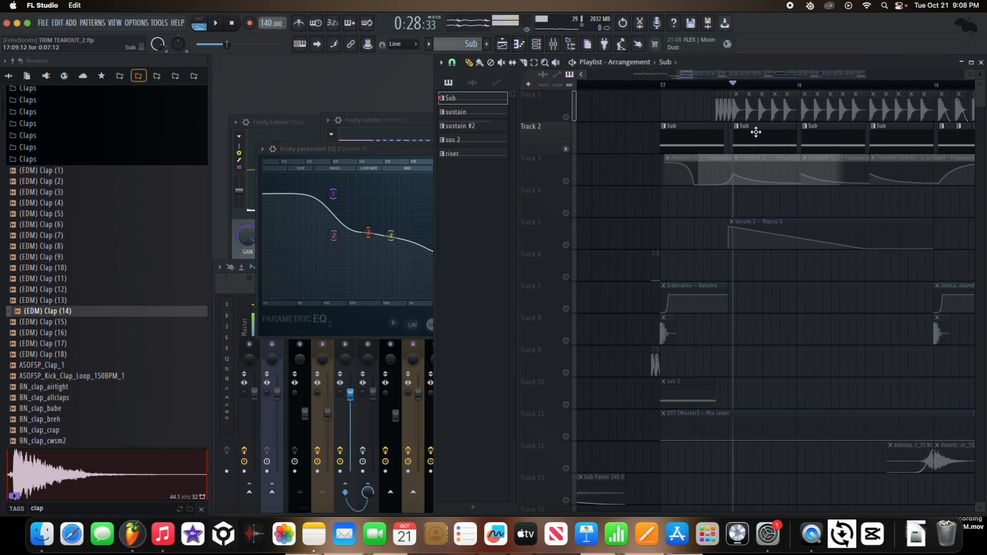
scroll(756, 131, up, 3)
scroll(719, 137, down, 3)
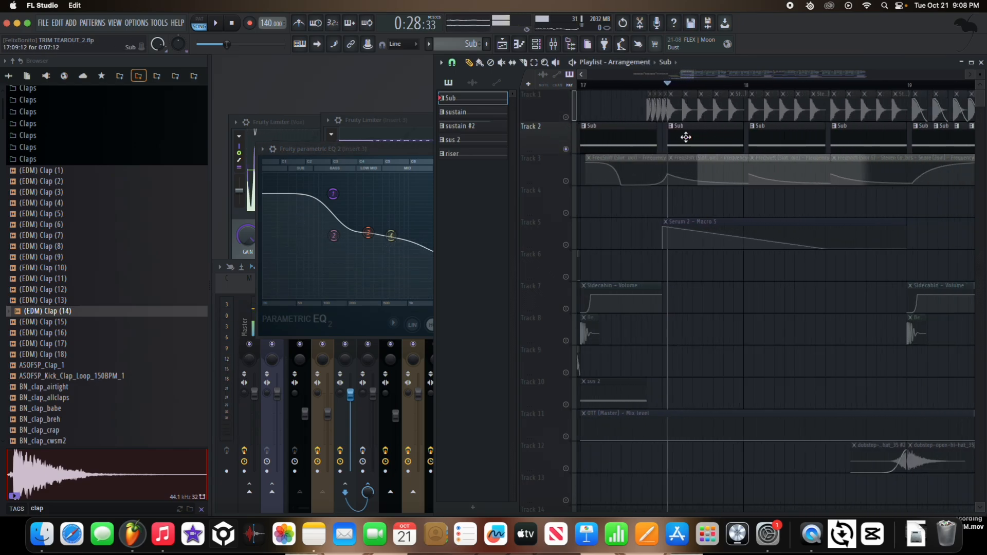
scroll(689, 139, up, 2)
key(space)
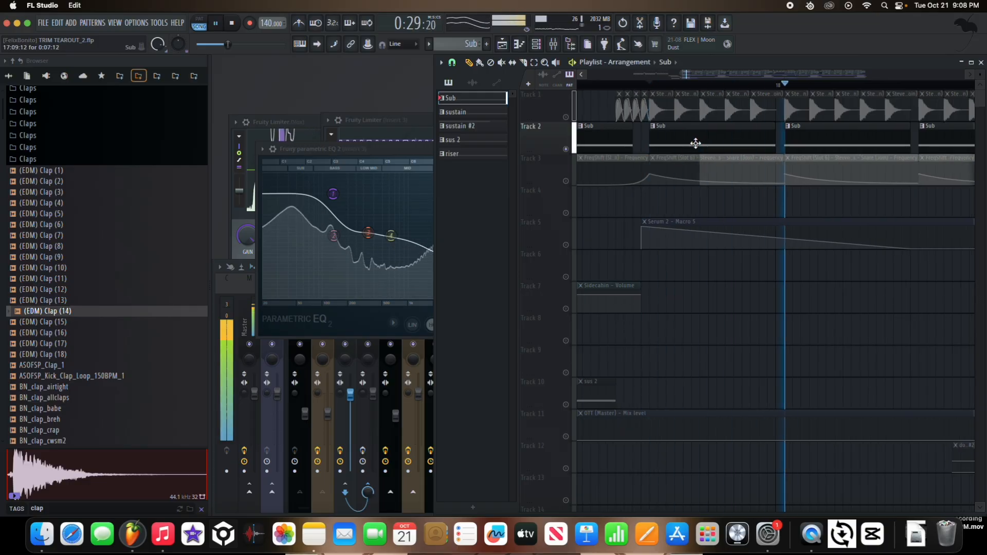
scroll(717, 145, down, 2)
key(space)
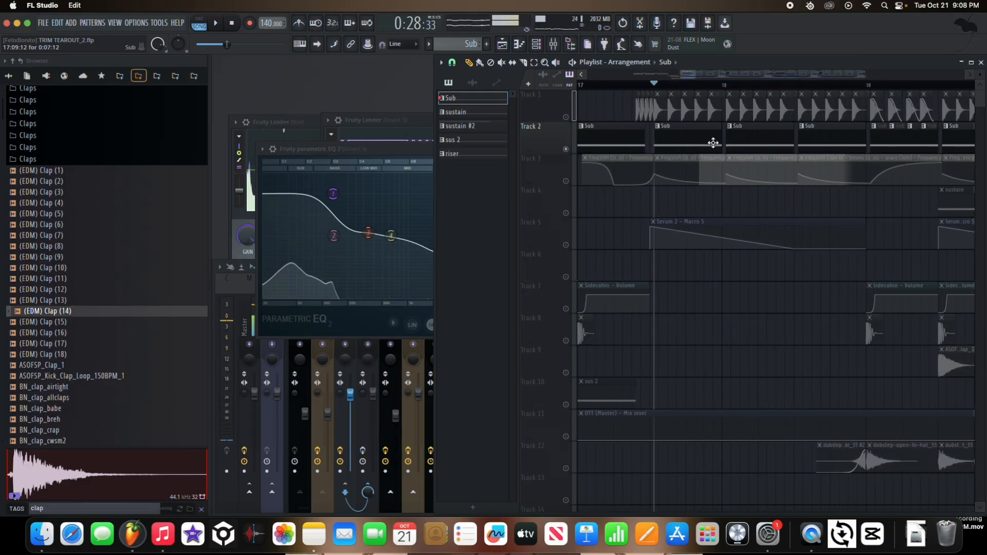
scroll(730, 146, down, 2)
key(space)
key(space)
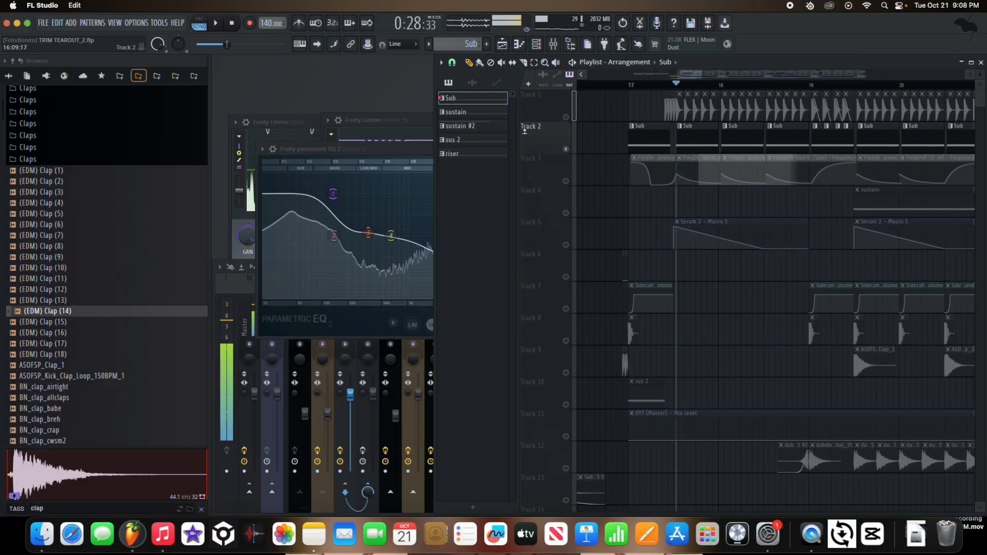
Unmute Track 1, play both tracks together and bring Insert 3's effect chain forward in the mixer
click(566, 117)
key(space)
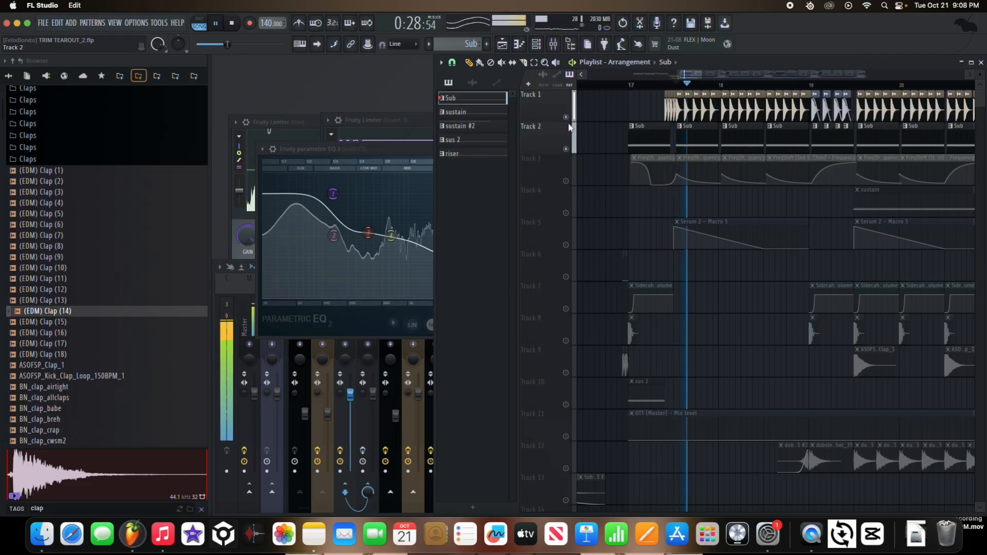
click(230, 333)
click(345, 326)
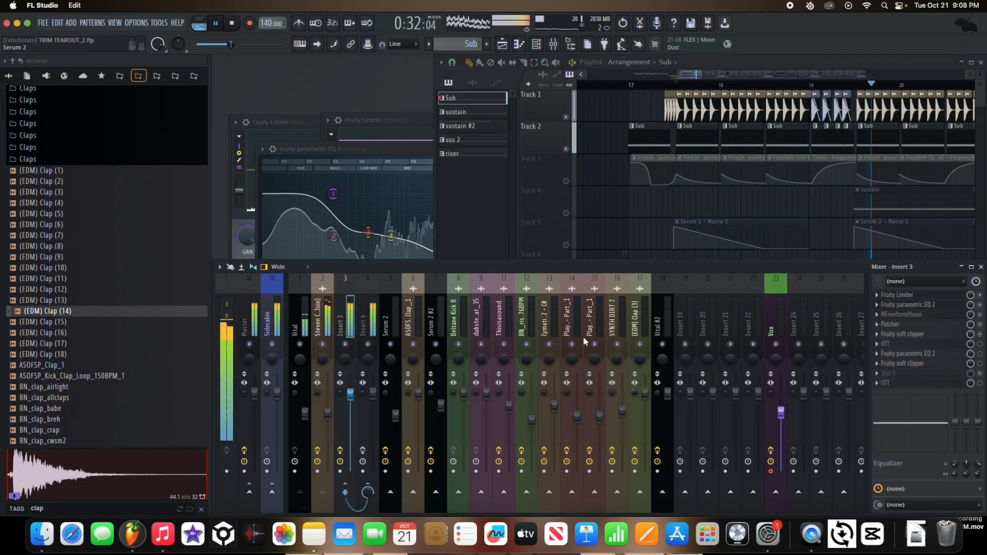
key(space)
Enable and open OTT in slot 6 of Insert 3 and audition it
click(946, 344)
key(space)
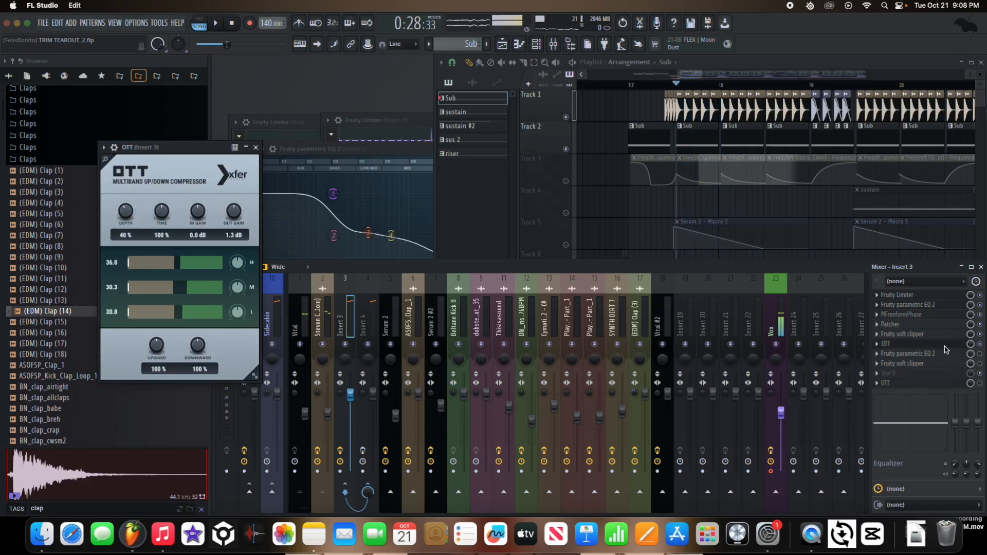
click(946, 346)
Enable the remaining Insert 3 effects, EQ 2 in slot 7, soft clipper in slot 8 and OTT in slot 10, auditioning the additions
click(934, 358)
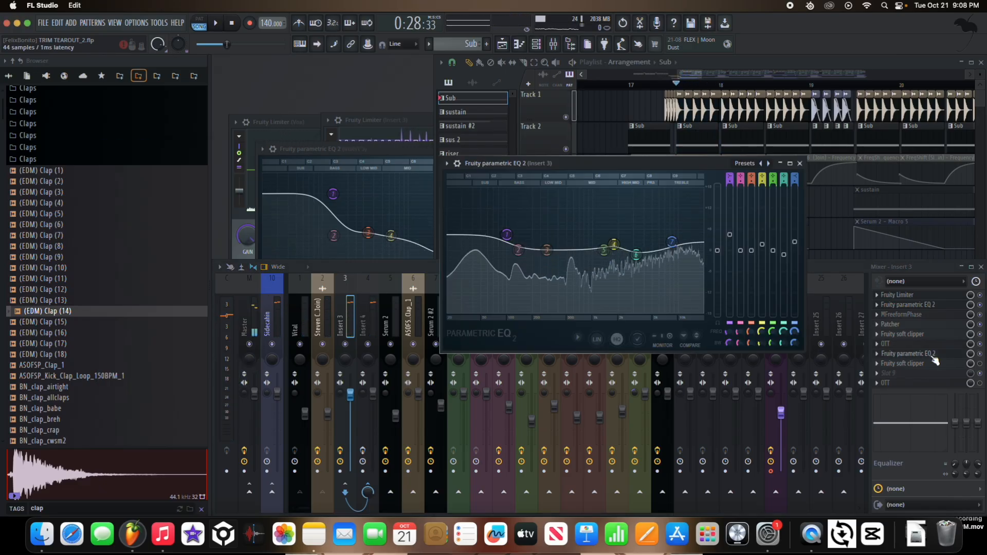
key(space)
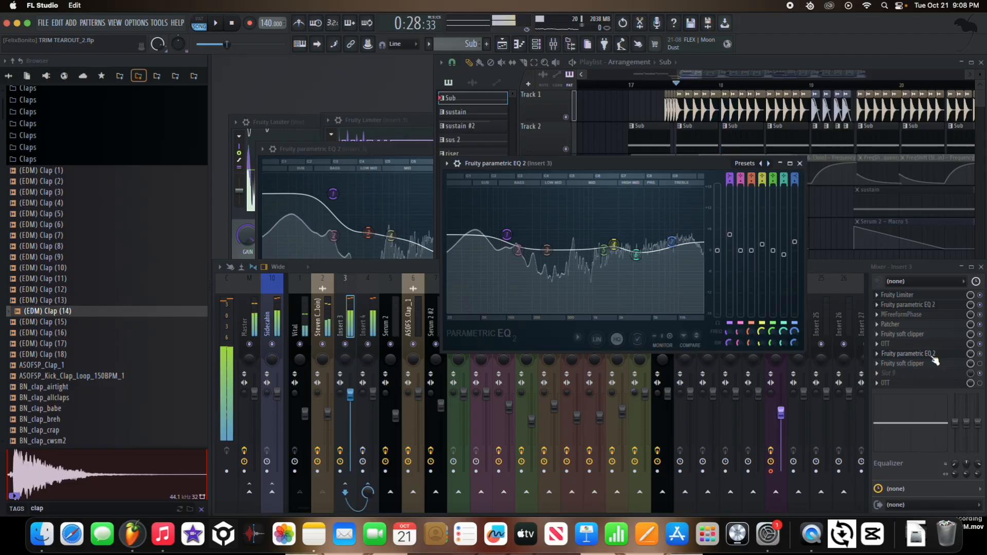
click(980, 373)
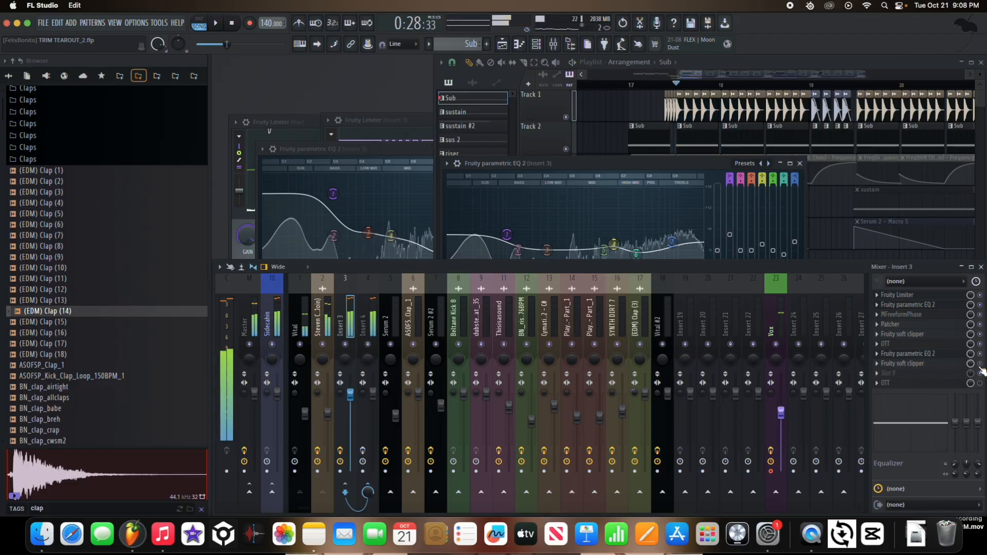
key(space)
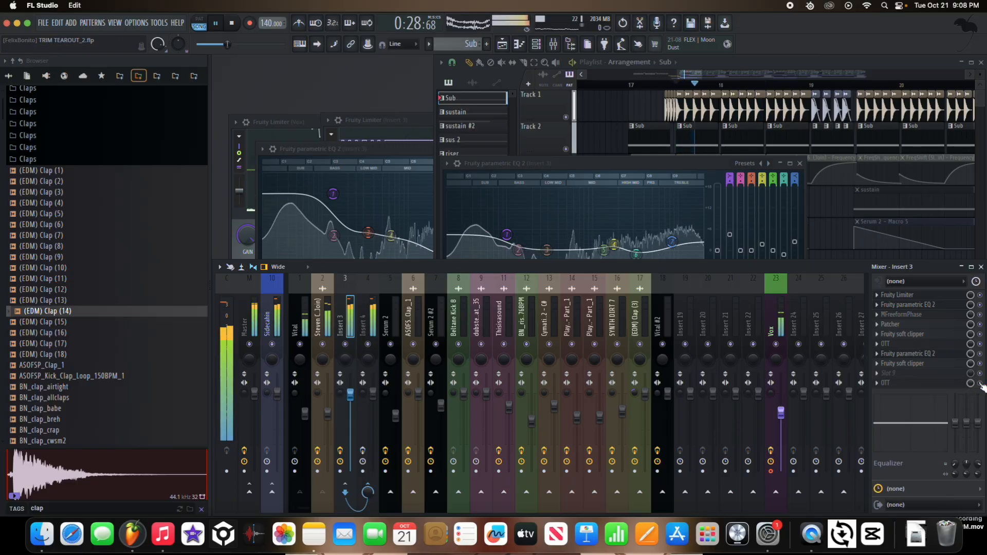
Select Insert 4 in the mixer and examine the Fruity parametric EQ 2 in slot 1
click(364, 322)
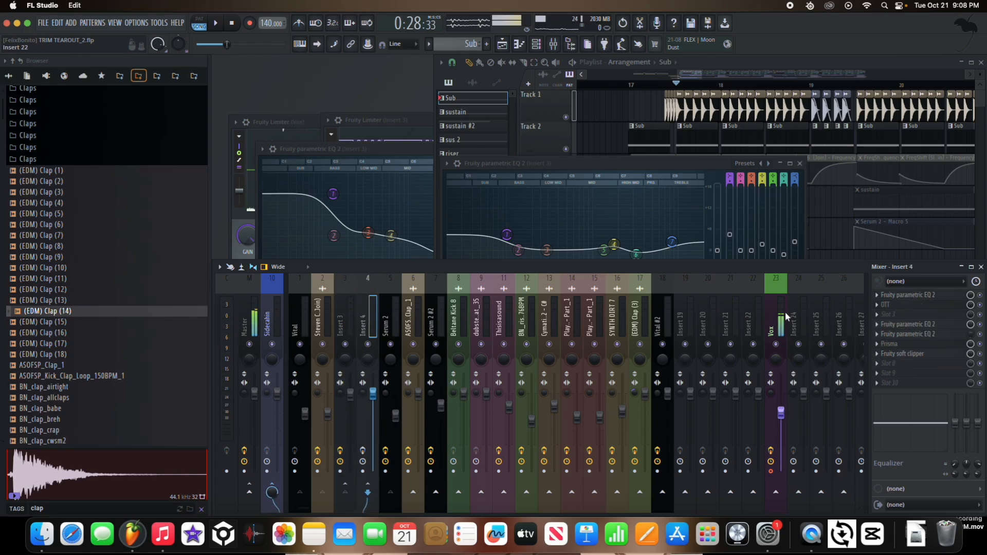
click(903, 303)
key(space)
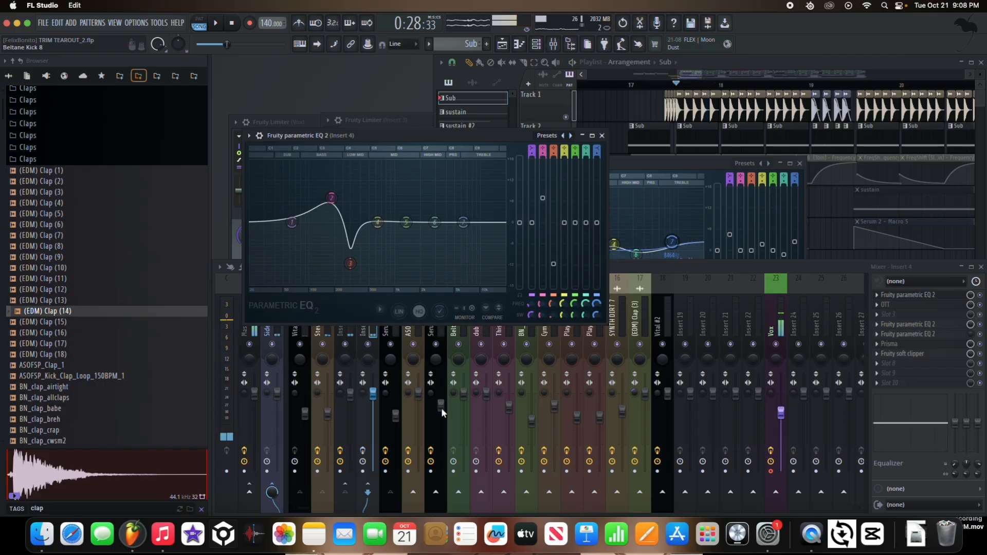
Switch off the effects on Insert 4 and reopen the Fruity parametric EQ 2 in slot 1
click(365, 450)
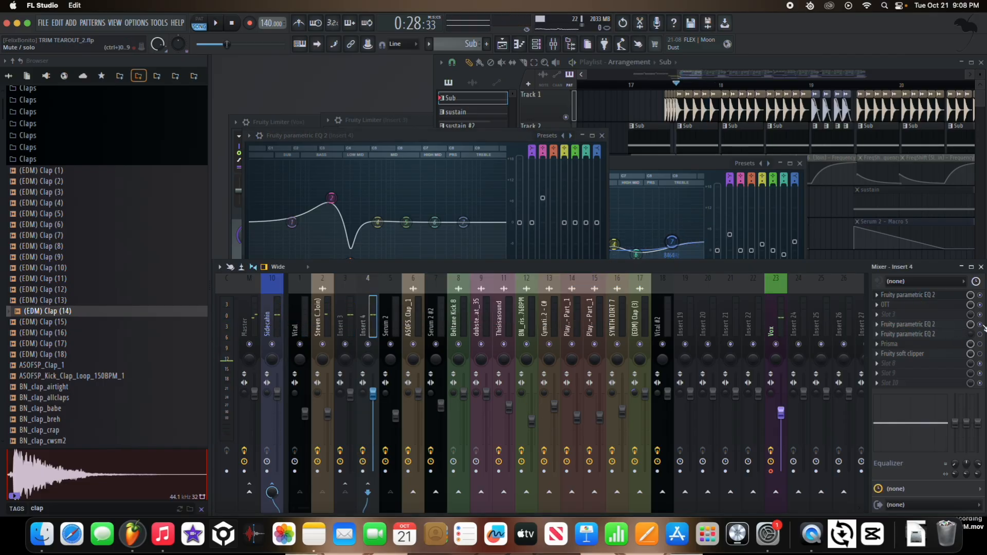
click(935, 297)
click(936, 298)
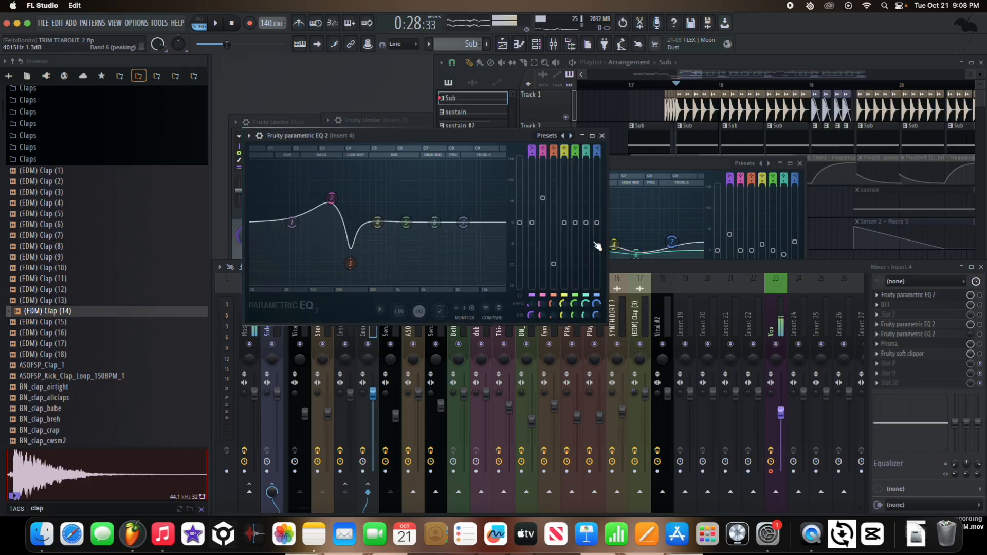
Audition the clips without and with the slot 1 Fruity parametric EQ 2, leaving it enabled
key(space)
key(space)
key(space)
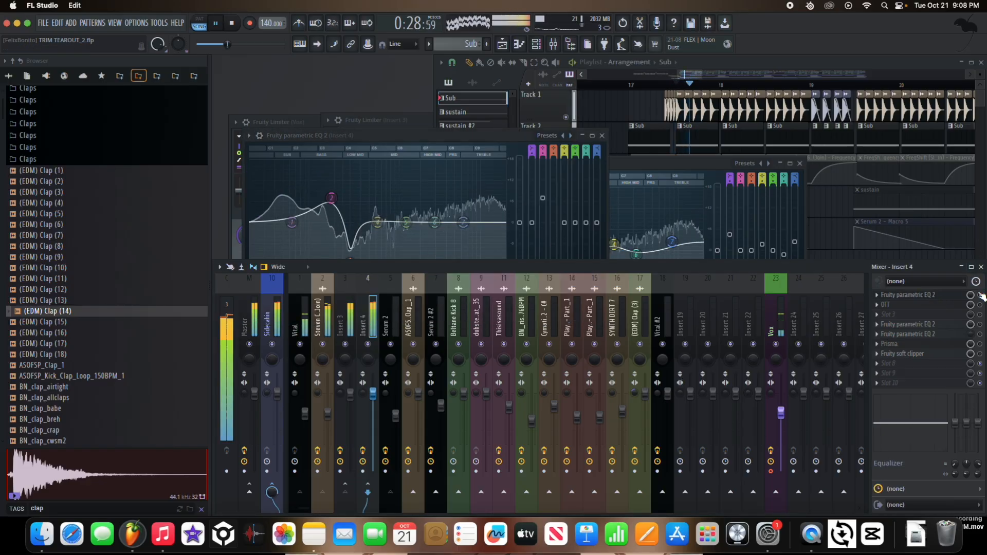
key(space)
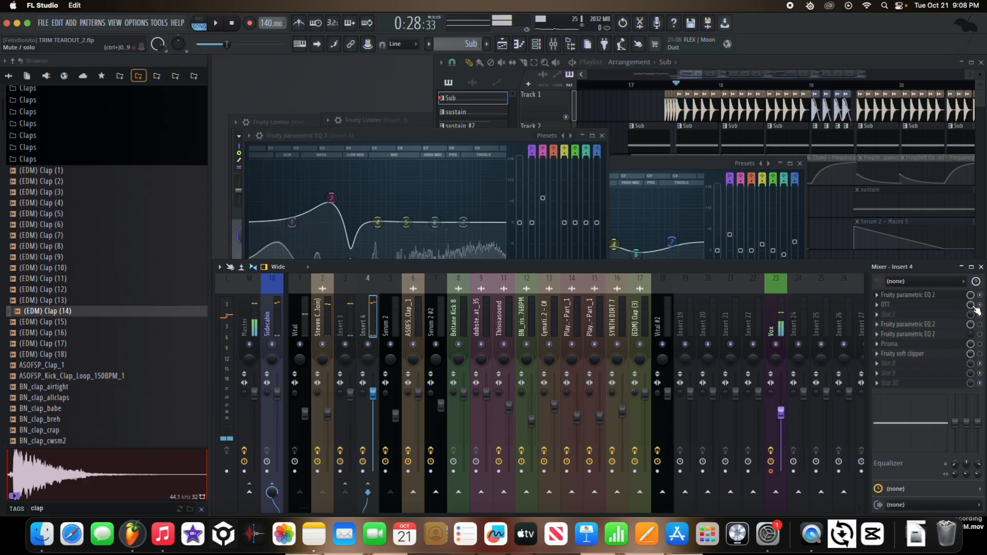
Enable and open OTT in slot 2 of Insert 4 and audition it
click(976, 306)
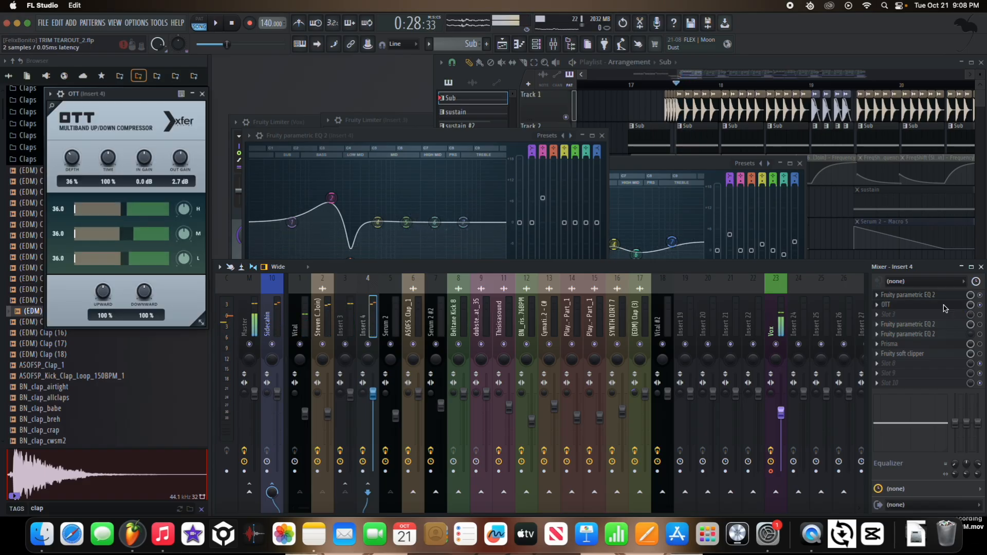
key(space)
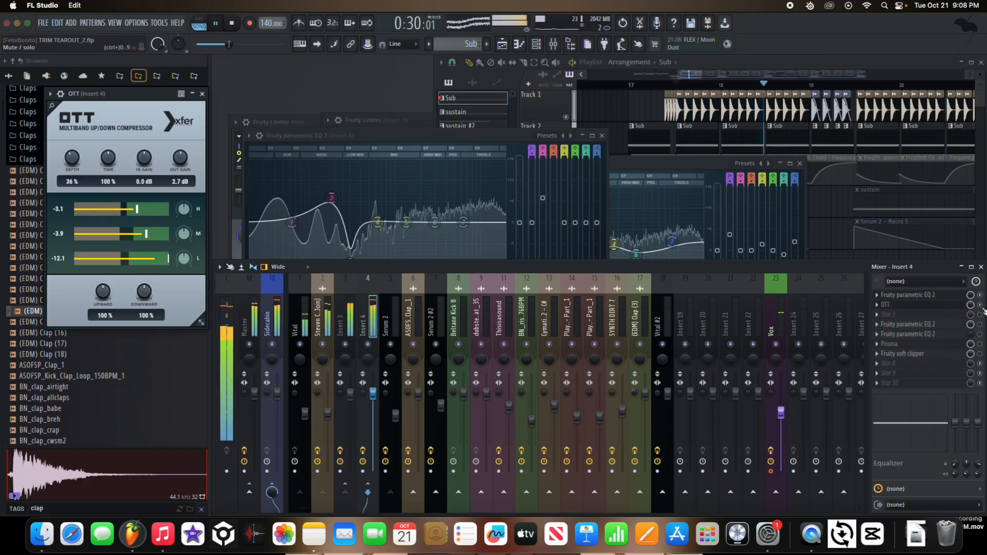
key(space)
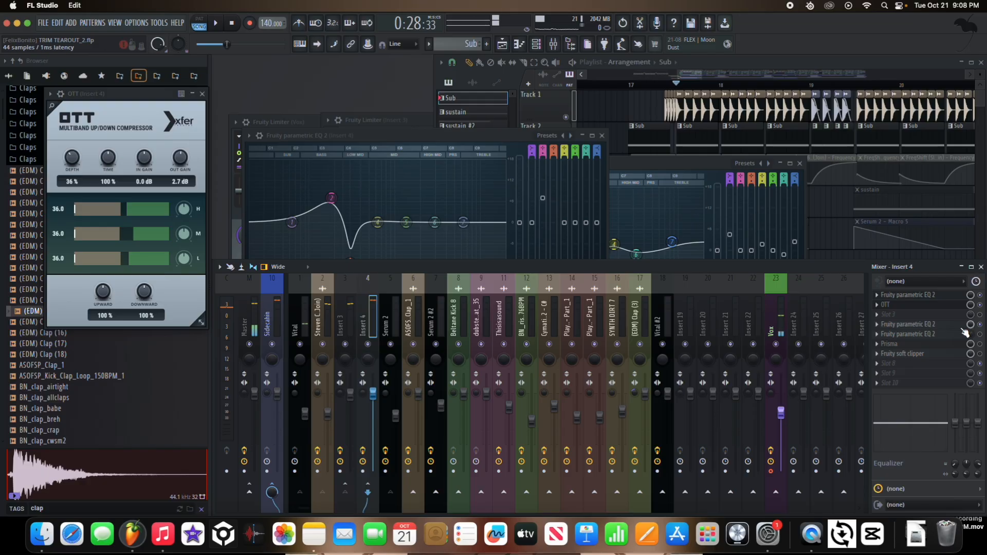
Enable and open Fruity parametric EQ 2 in slot 4 of Insert 4 and audition it
click(966, 333)
key(space)
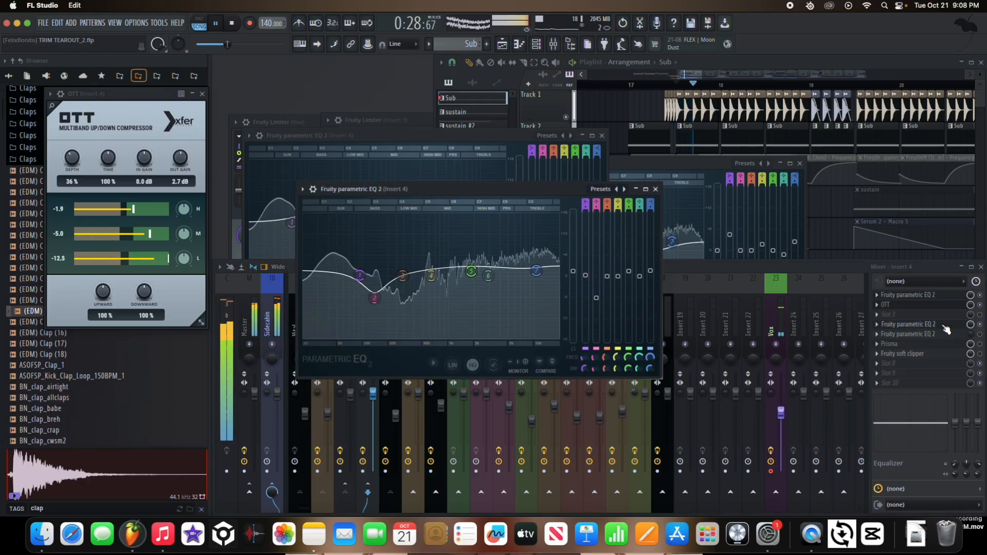
key(space)
Enable and open Fruity parametric EQ 2 in slot 5 of Insert 4 and audition it at 100% mix level
click(980, 335)
click(951, 336)
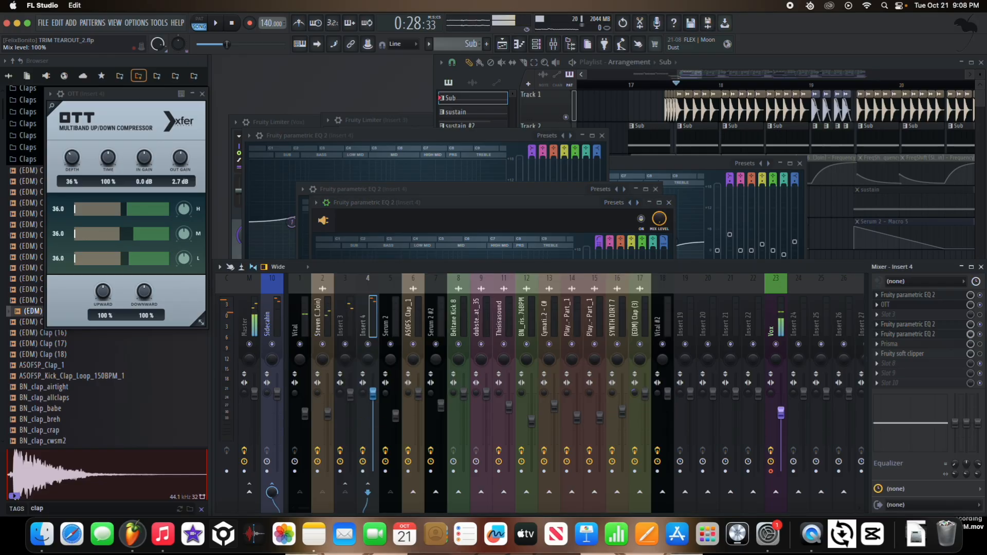
key(space)
key(space)
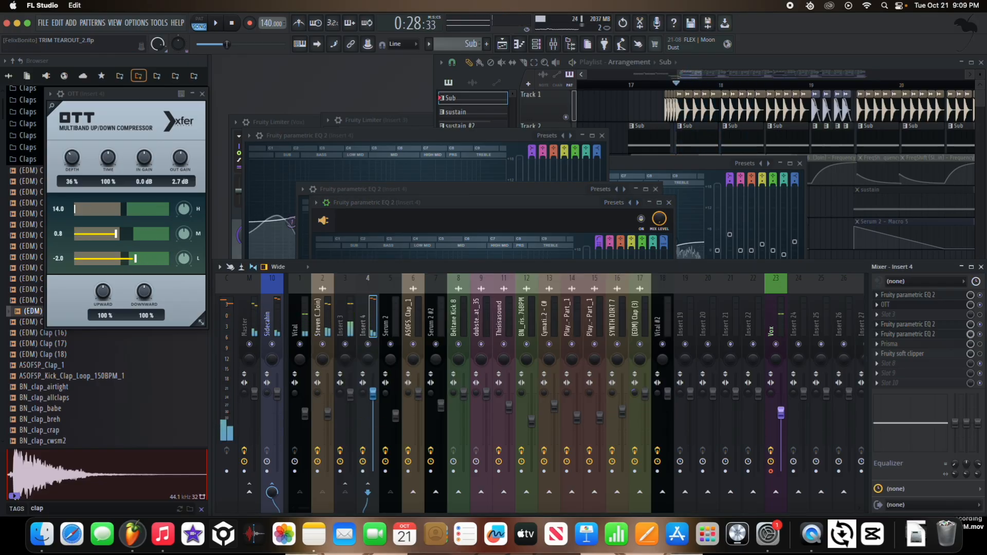
click(954, 338)
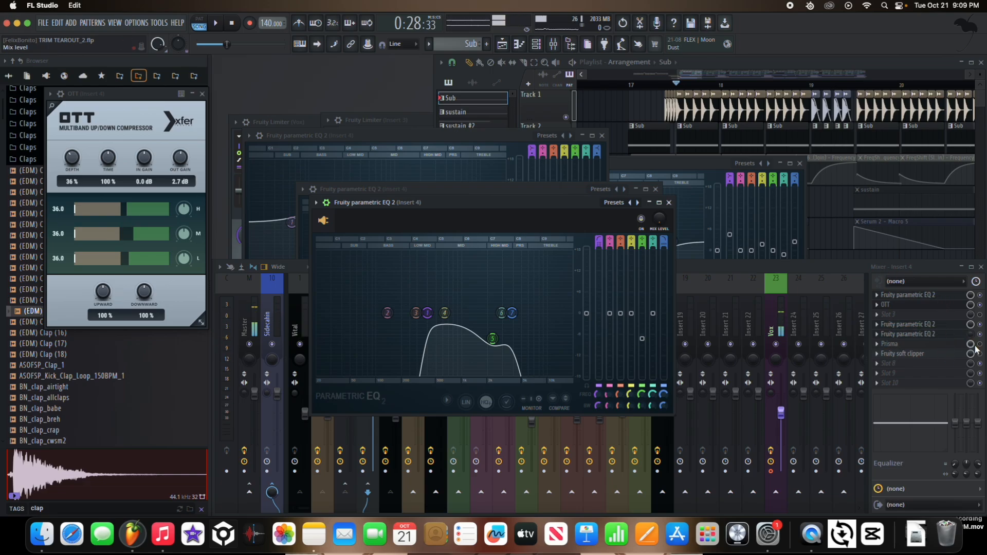
Open Prisma in slot 6 of Insert 4, solo its low band with the Width effect, and audition it
click(952, 344)
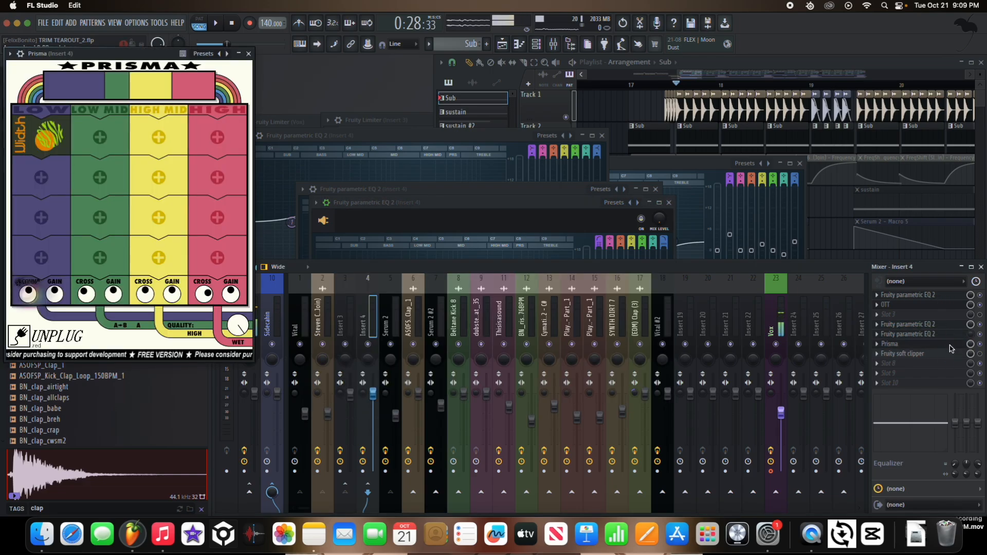
click(75, 78)
key(space)
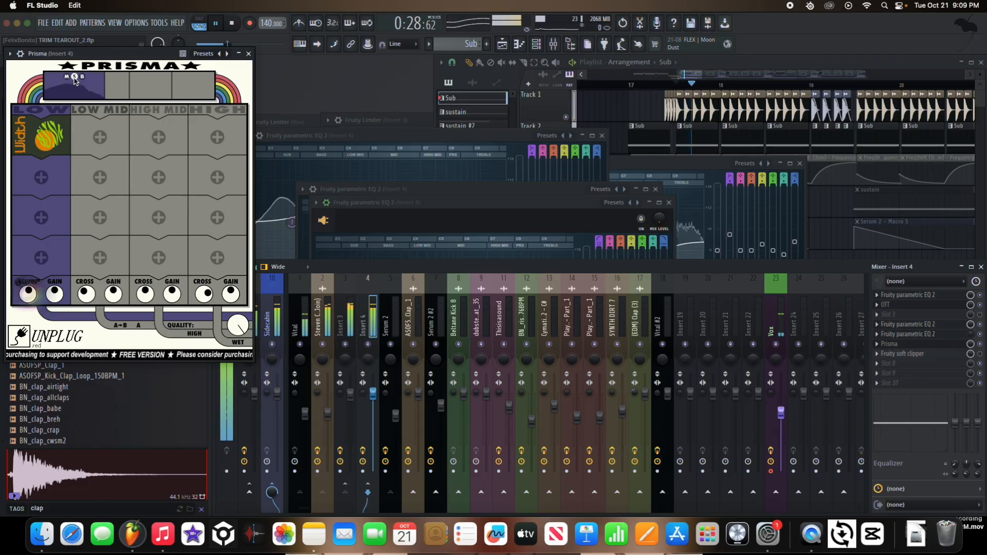
key(space)
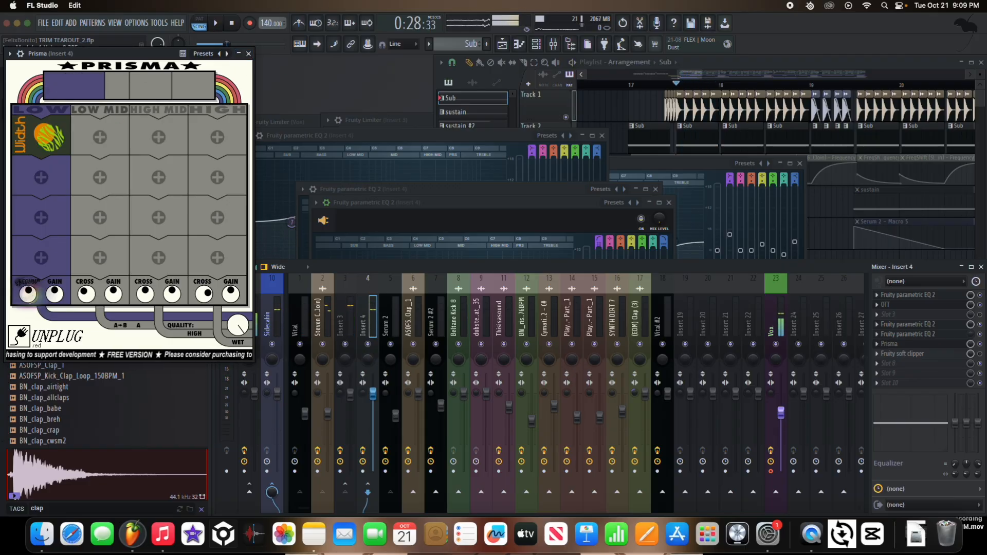
click(249, 53)
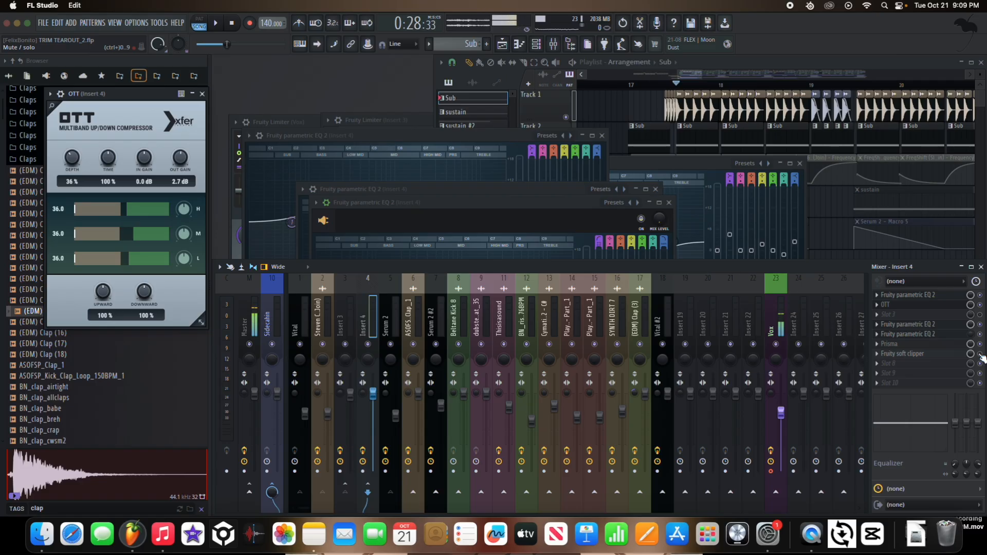
Open Fruity soft clipper in slot 7 of Insert 4 and audition the bus
click(938, 359)
key(space)
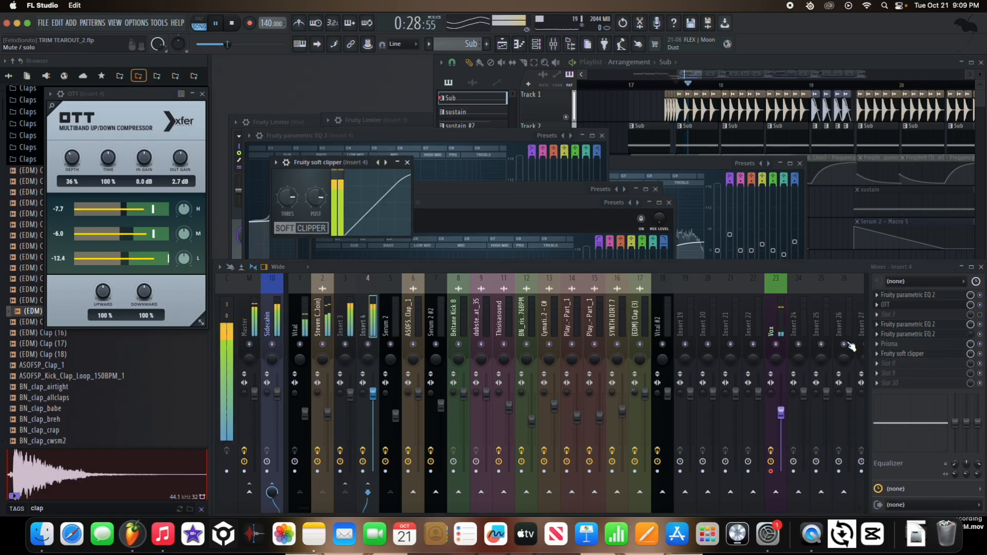
key(space)
Reopen Prisma on Insert 4 to check its low band, close it, and audition the bus
click(954, 345)
click(75, 77)
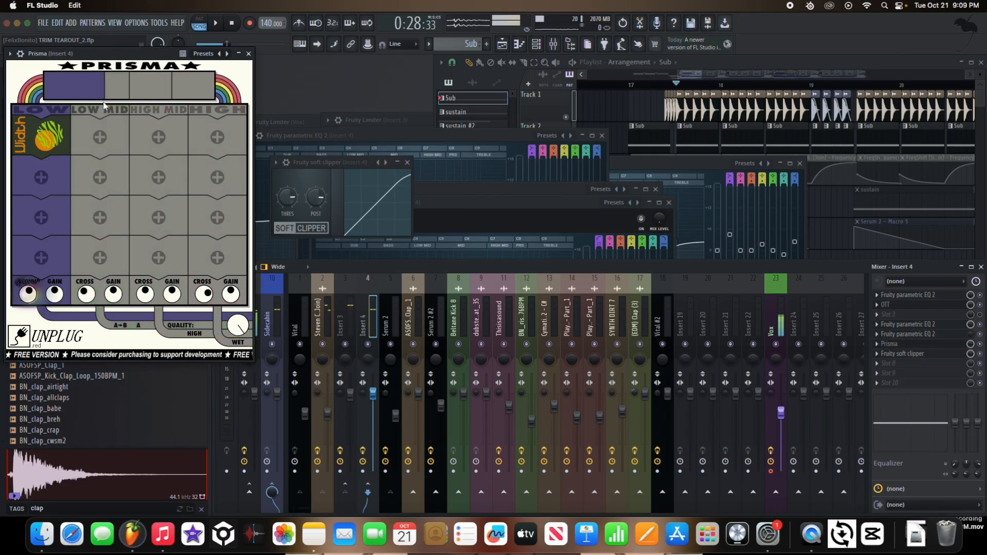
click(75, 77)
key(space)
click(248, 54)
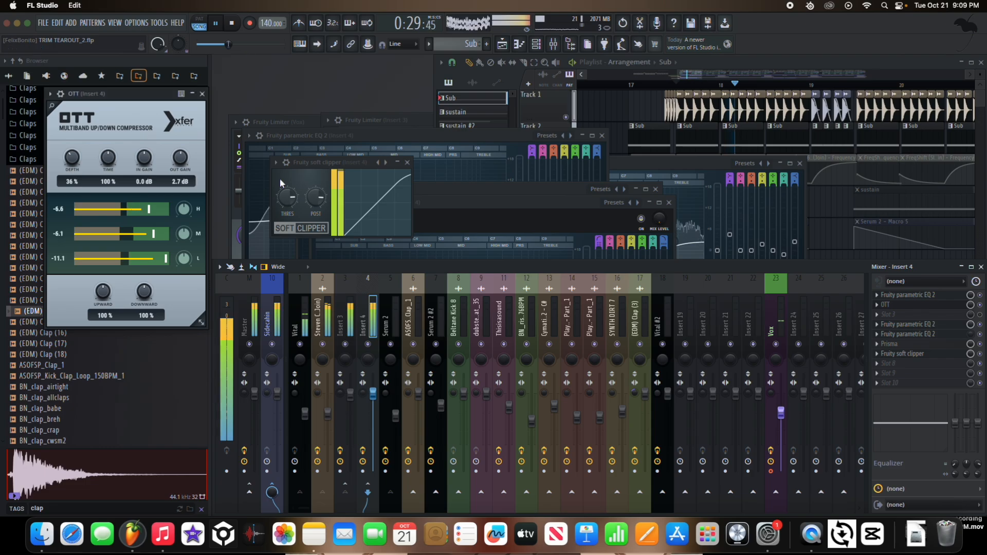
key(space)
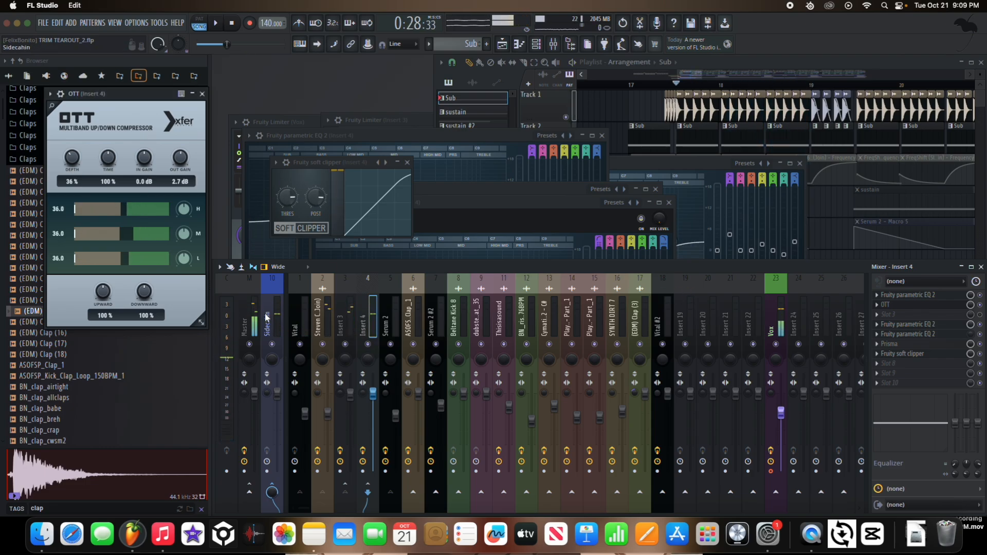
Bring the playlist forward and audition Tracks 1 and 2 together with the Track 7 sidechain volume automation
click(530, 110)
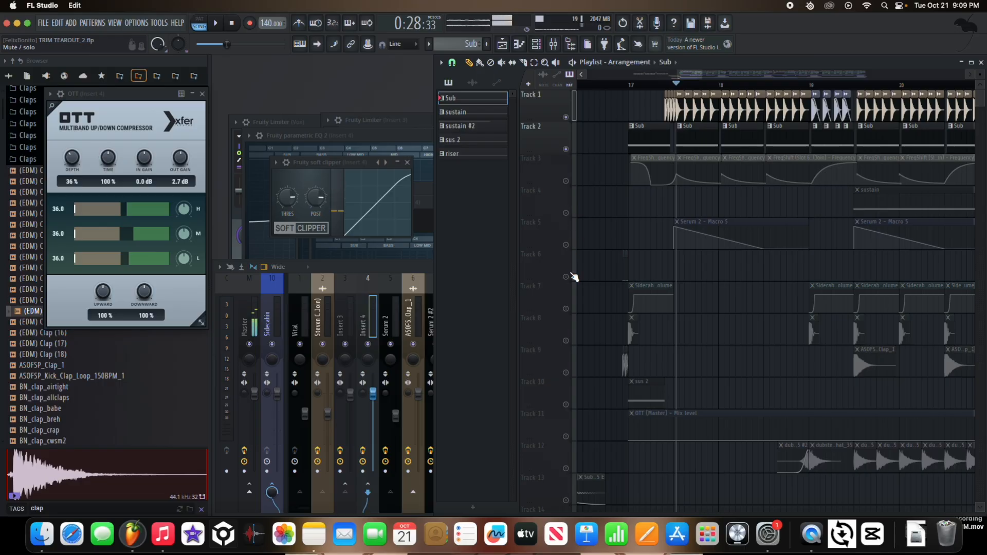
key(space)
scroll(734, 221, down, 4)
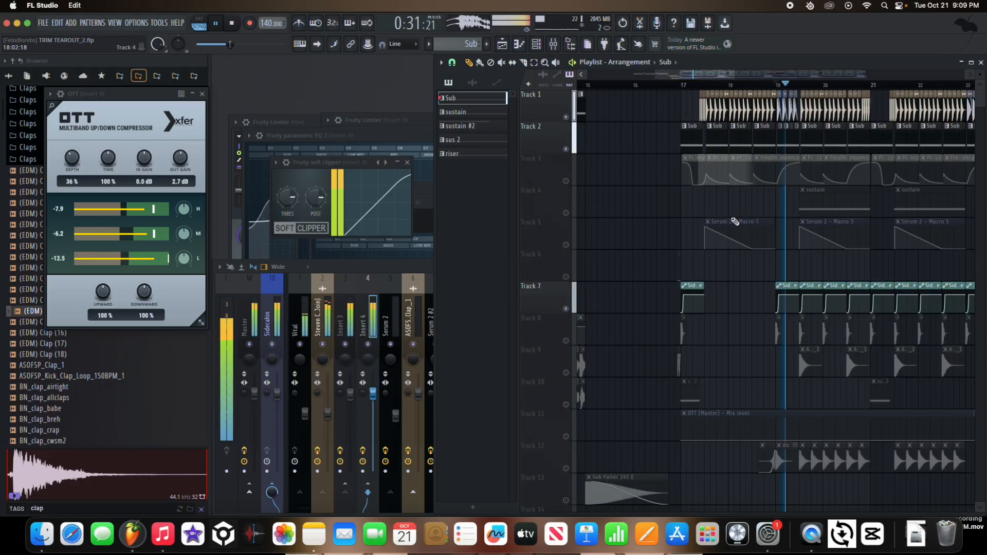
scroll(767, 271, up, 4)
key(space)
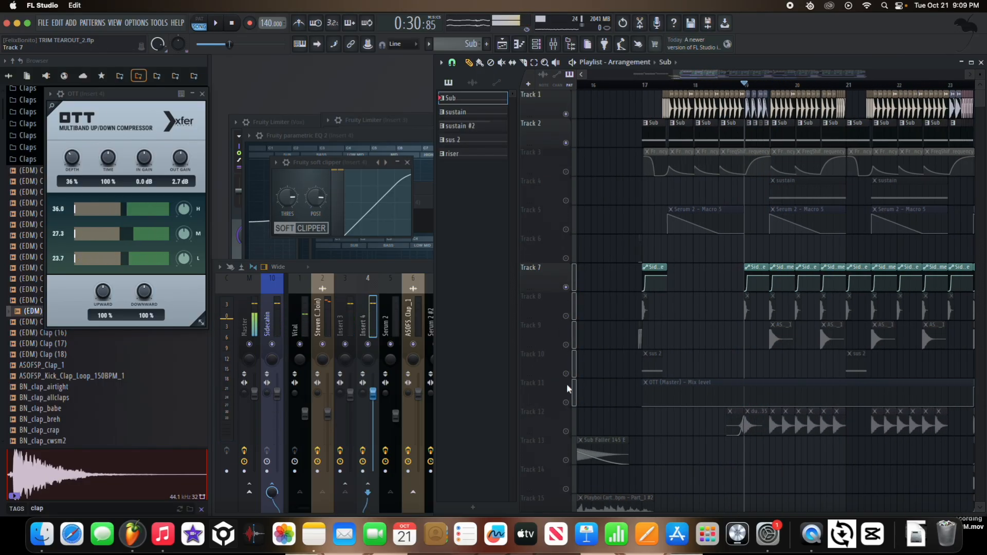
Solo playlist Tracks 7 to 12 and audition the drums from bar 19
right_click(567, 433)
click(570, 452)
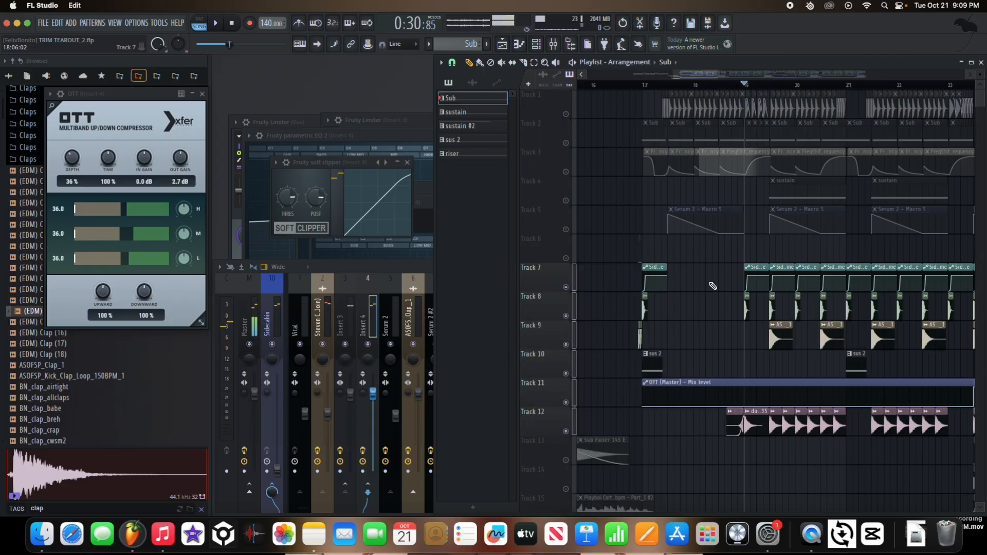
scroll(749, 309, up, 3)
key(space)
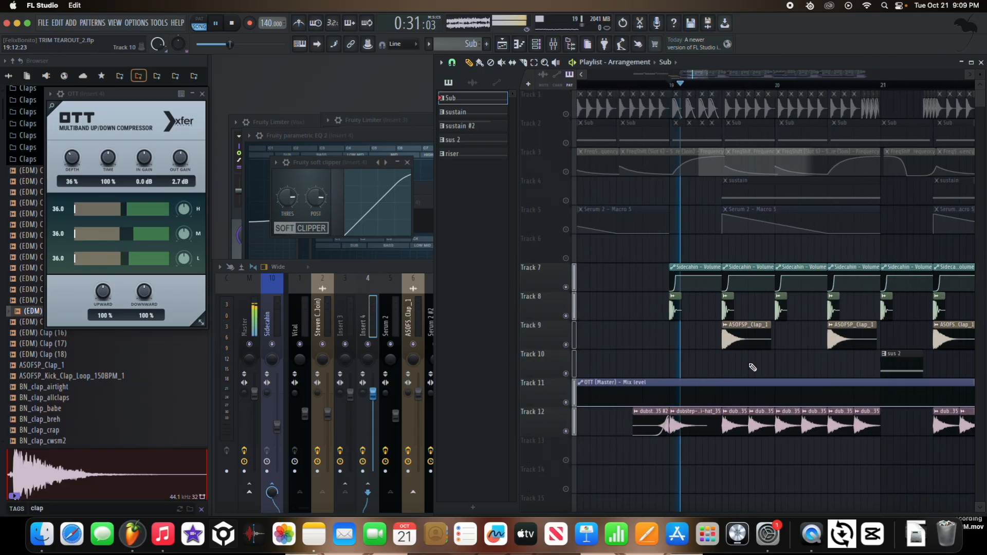
scroll(764, 371, up, 2)
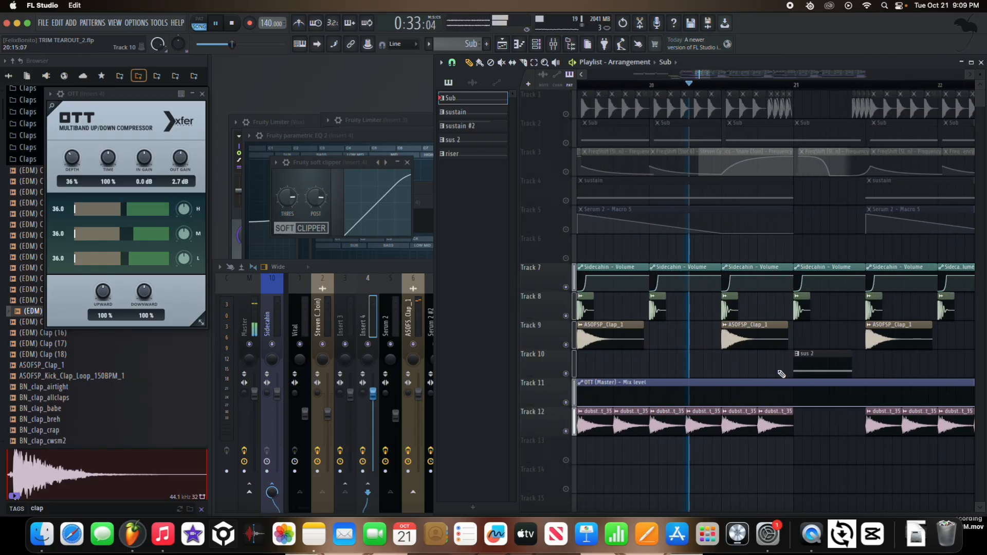
scroll(768, 365, down, 4)
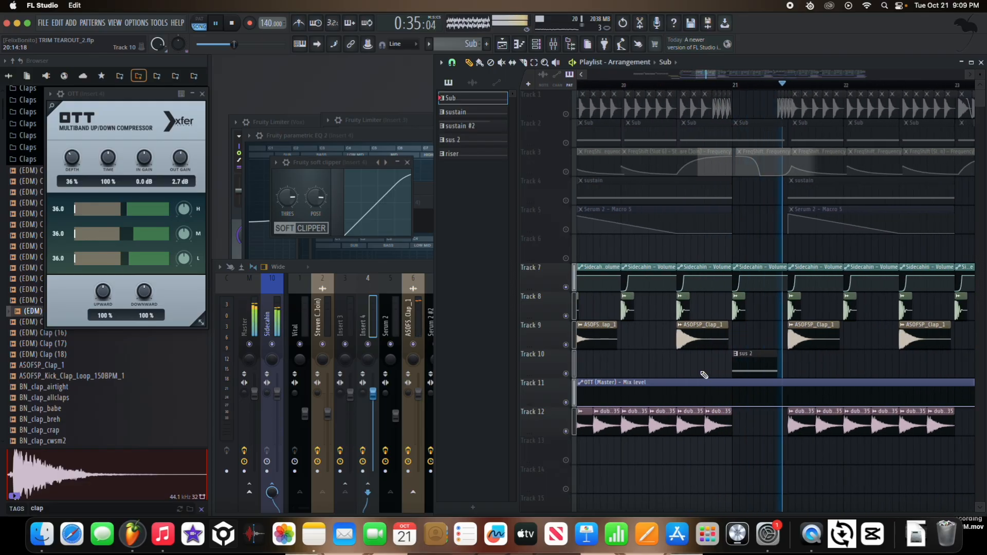
scroll(775, 355, up, 3)
key(space)
Inspect the ASOFSP_Clap_1 clip's channel on Track 9 and close the OTT window
double_click(782, 340)
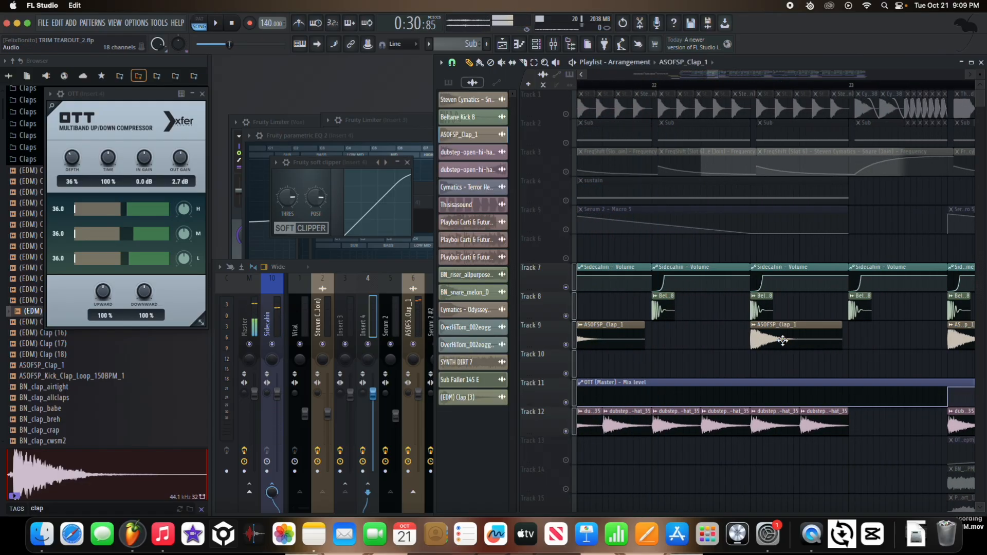
click(201, 94)
click(515, 122)
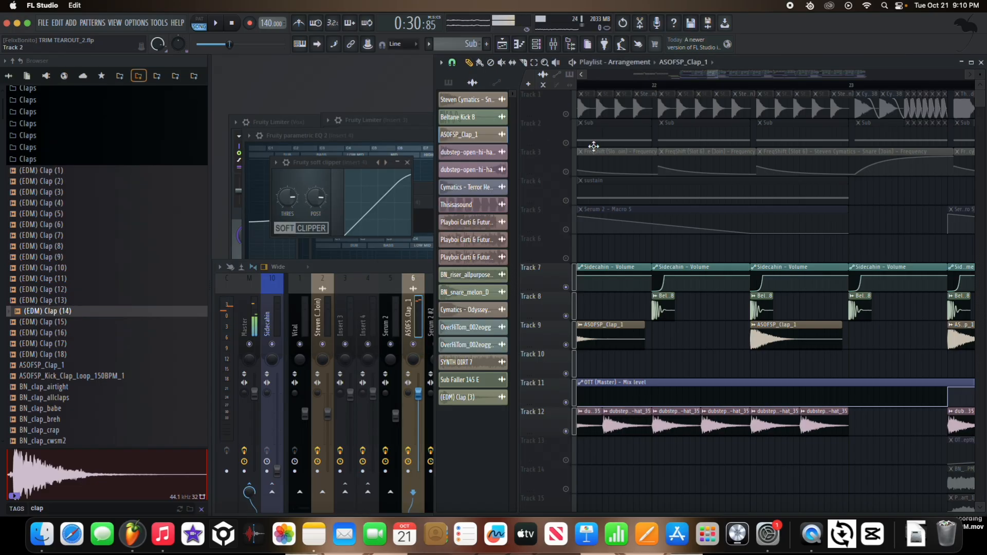
Examine the drum clips from bar 17 onward and audition the soloed drum tracks again
scroll(652, 241, down, 5)
scroll(670, 245, down, 3)
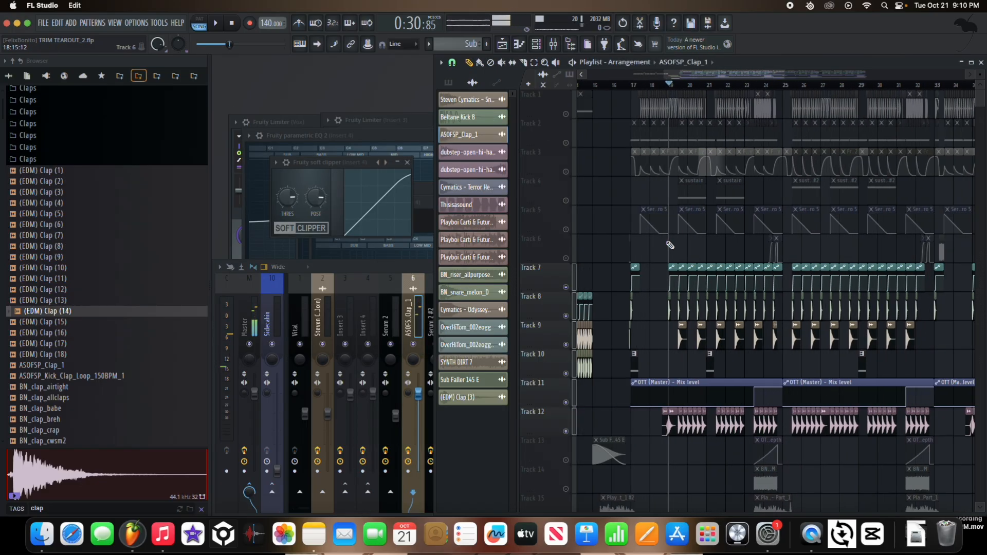
scroll(638, 255, up, 8)
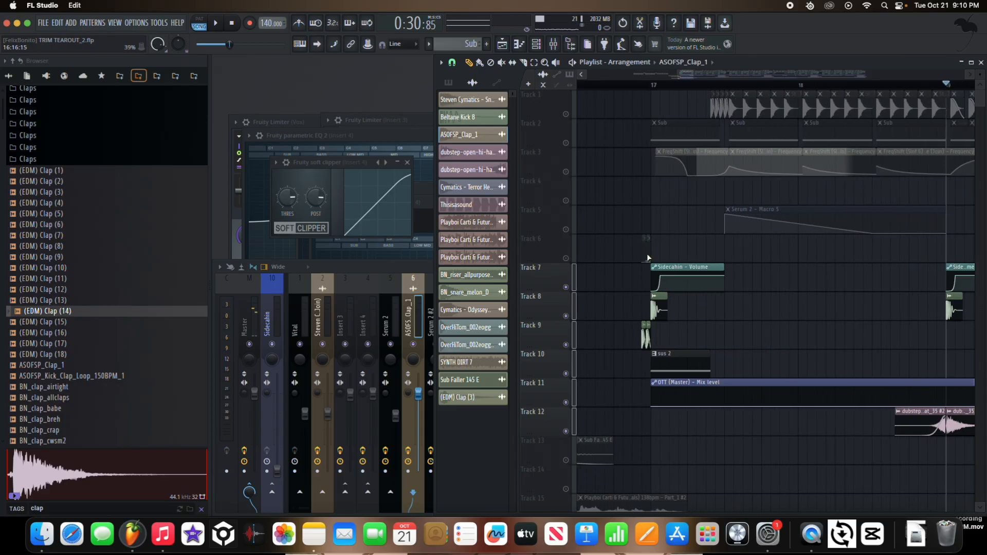
scroll(660, 312, down, 3)
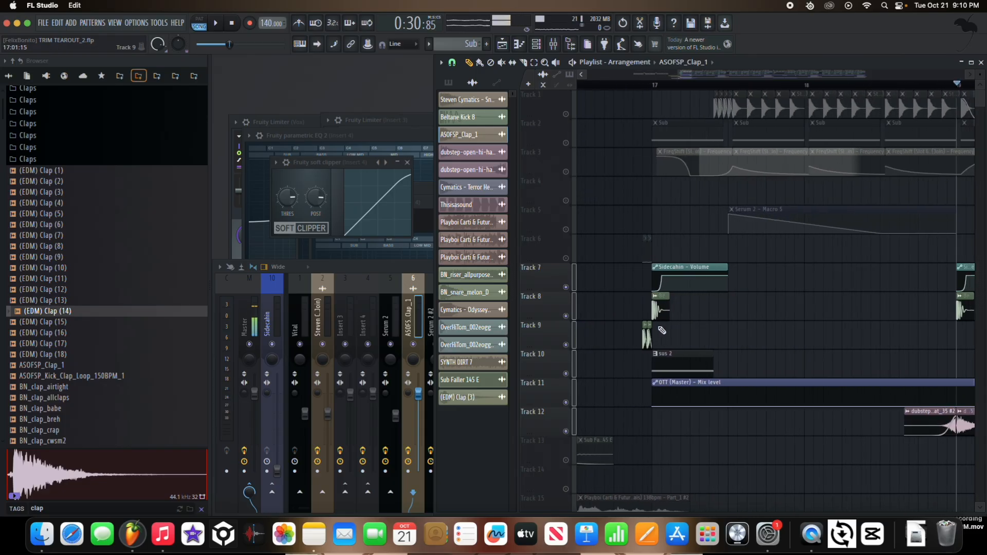
key(space)
scroll(715, 308, up, 3)
key(space)
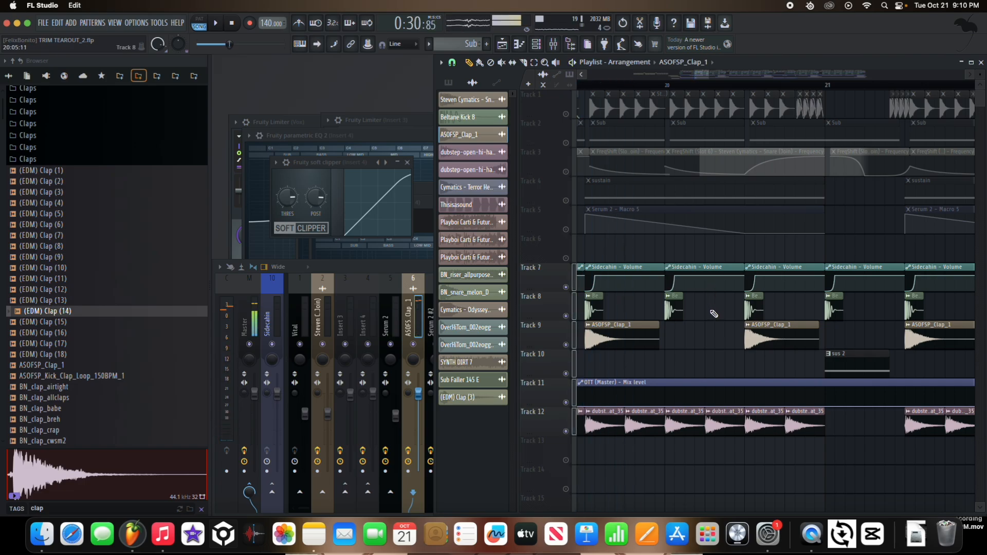
Take the drum tracks out of solo so all playlist tracks are active
scroll(716, 308, down, 5)
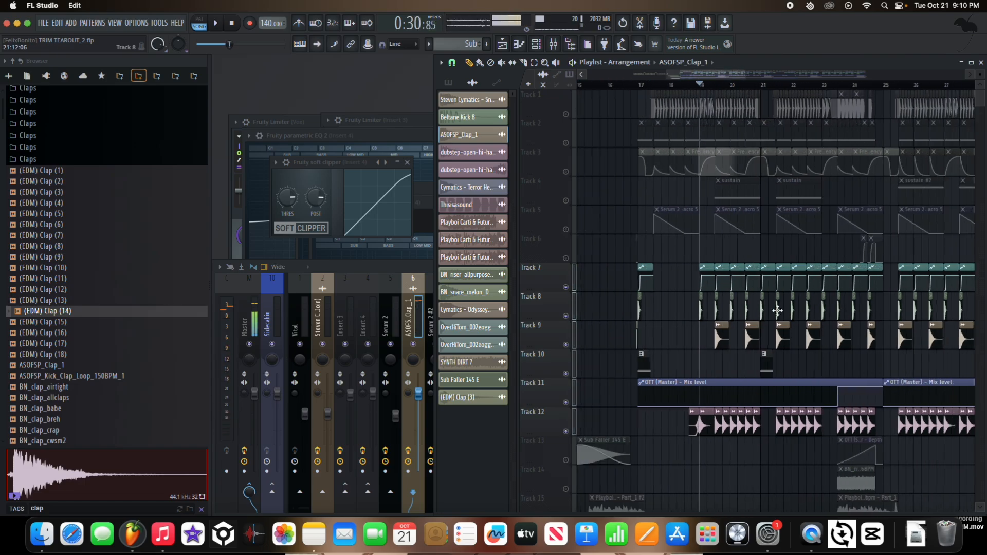
right_click(567, 288)
click(551, 249)
scroll(668, 210, up, 4)
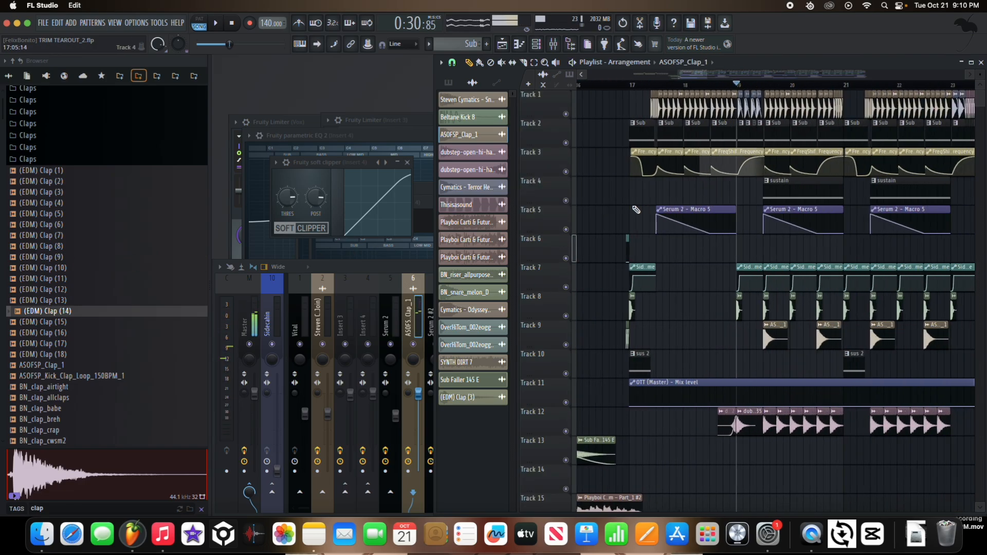
Solo Track 4 plus the Track 5 Serum 2 - Macro 5 automation and audition from the first sustain clip's start
right_click(567, 201)
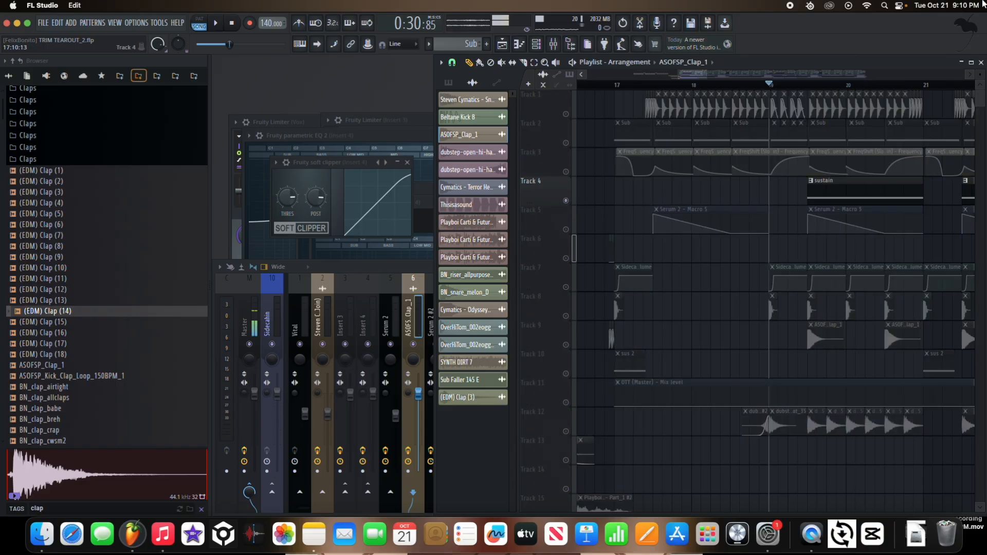
click(812, 86)
key(space)
click(566, 230)
key(space)
key(space)
Open the sustain clip's Serum 2 instrument from the playlist and move its window higher up
click(853, 202)
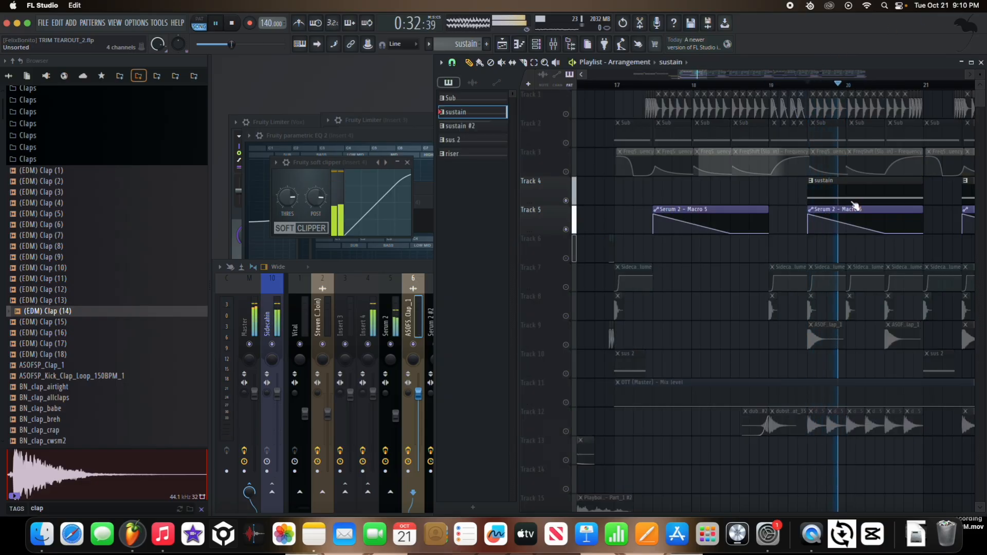
double_click(854, 204)
key(space)
click(545, 78)
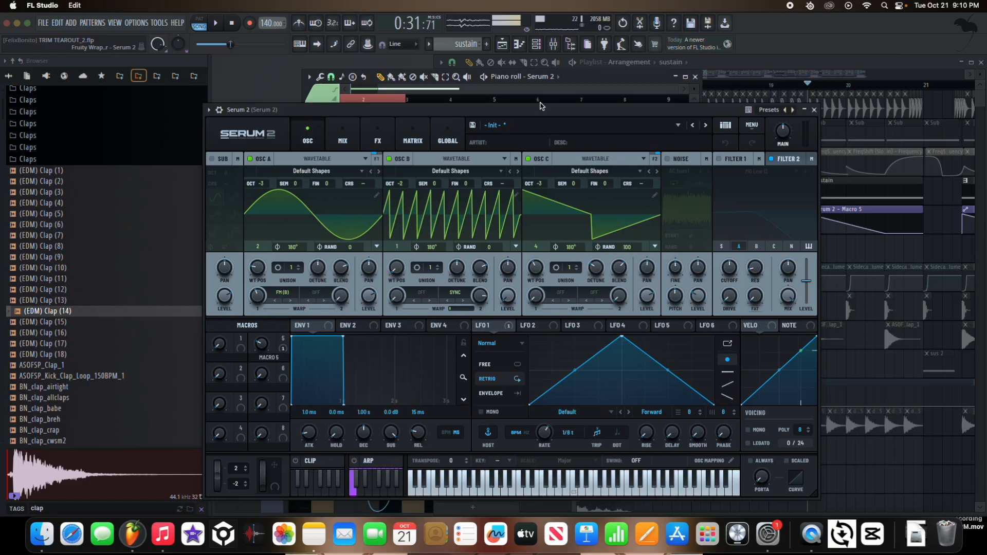
drag(540, 106, 564, 69)
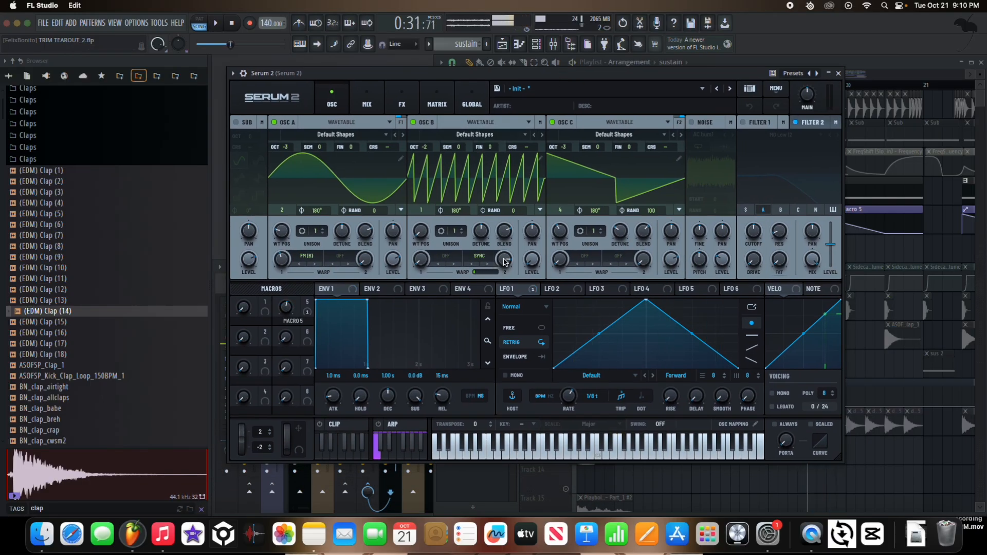
Examine the waveforms, warp settings, levels and phase randomness of OSC A, B and C, toggling OSC C to compare its sound
mouse_move(507, 261)
mouse_move(426, 150)
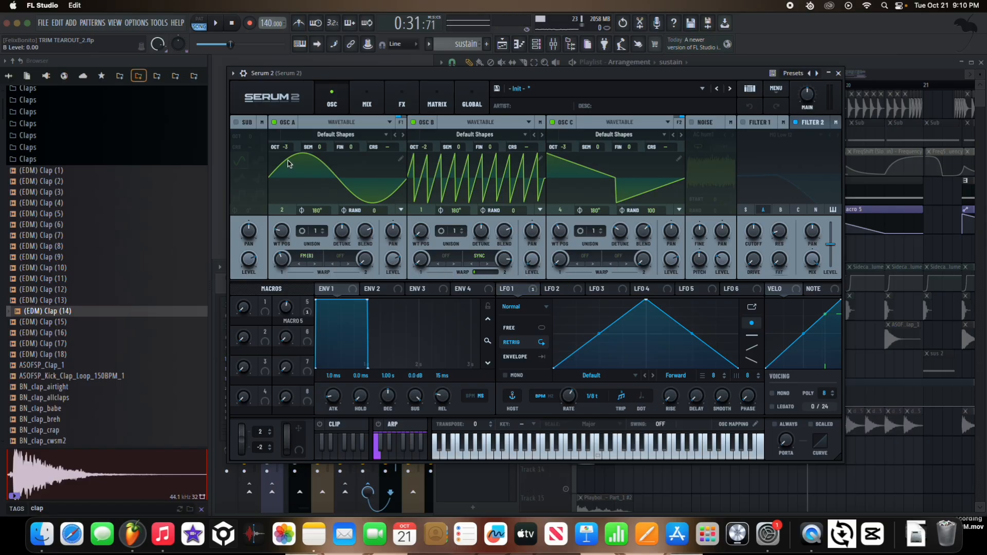
click(286, 264)
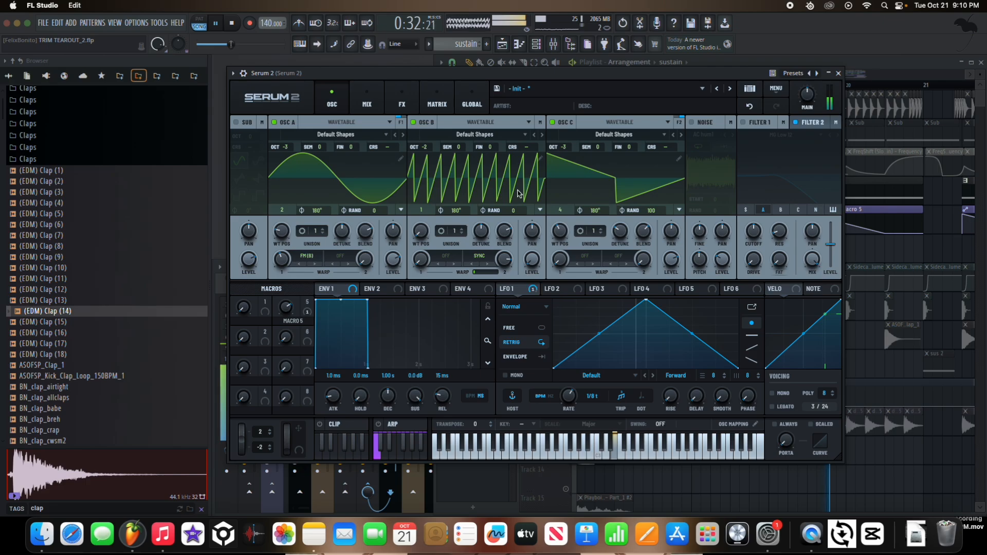
click(553, 123)
click(553, 123)
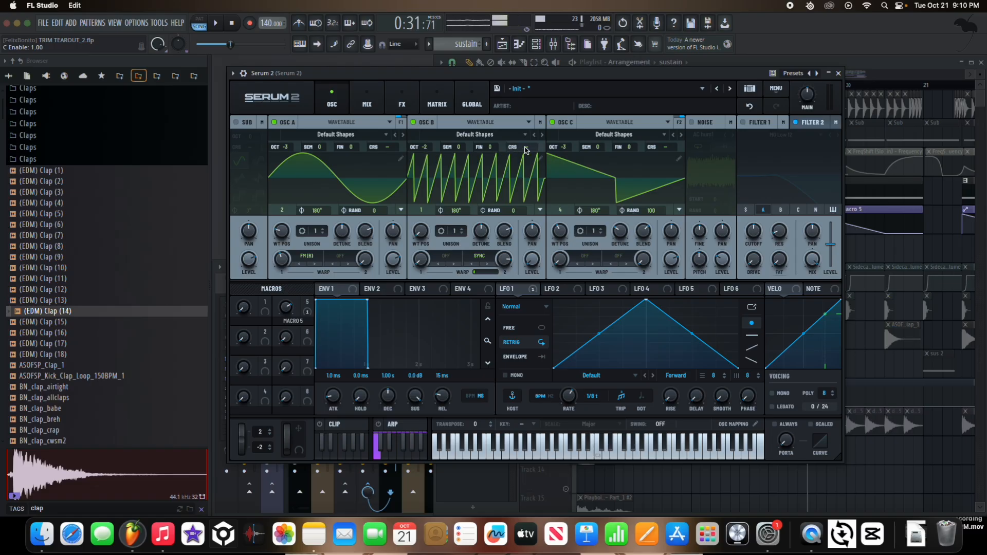
click(670, 260)
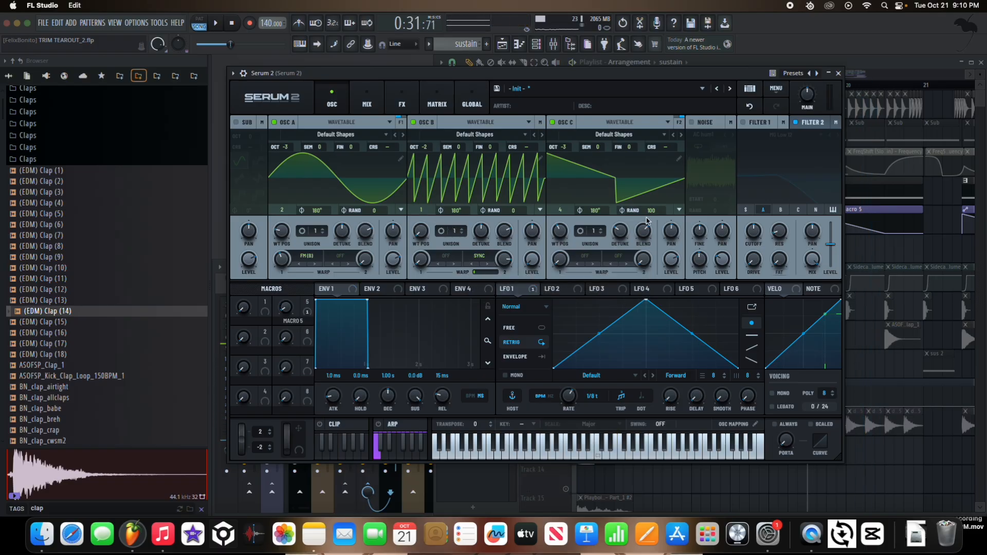
drag(653, 212, 633, 346)
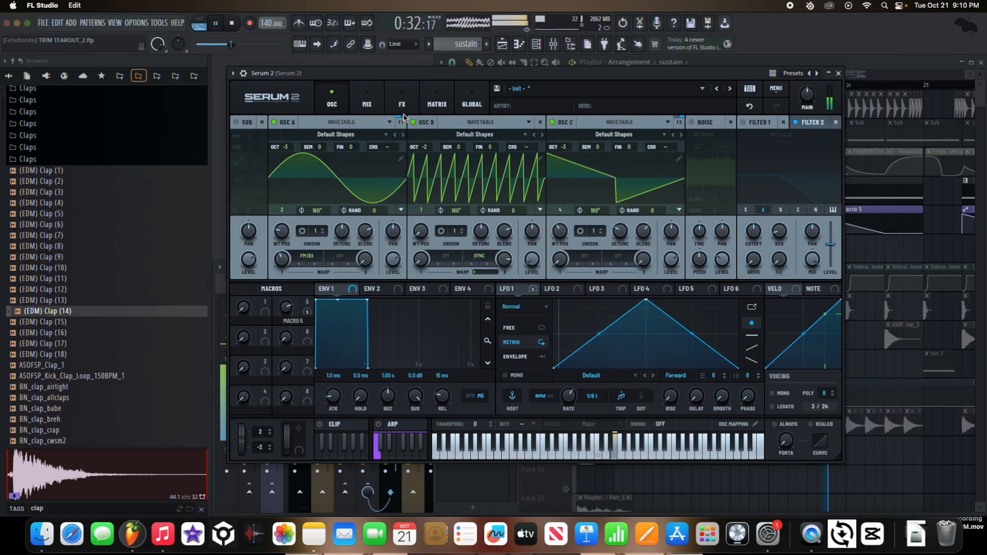
Open Serum 2's main effects rack and toggle the bypass of the Distortion, Compressor and Phaser
click(374, 105)
click(397, 107)
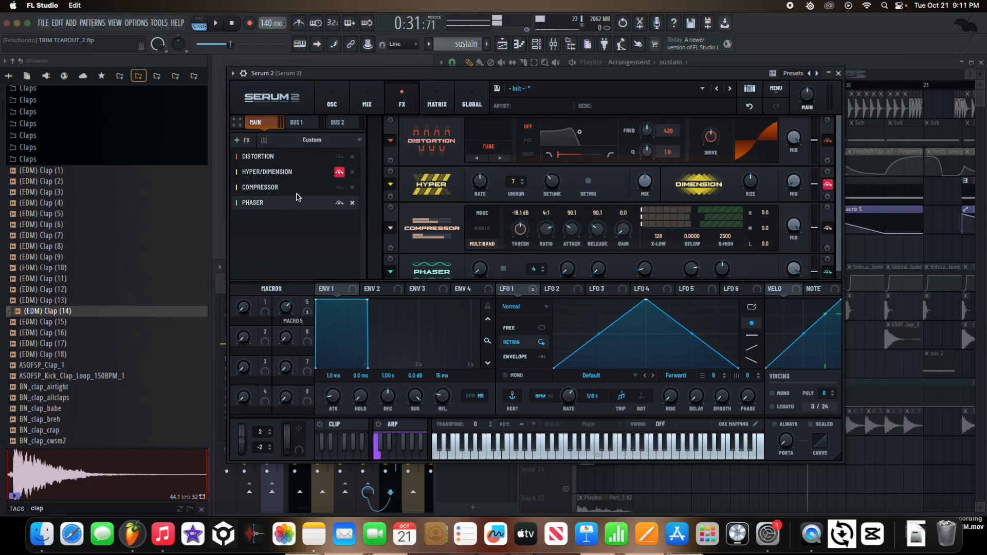
click(339, 156)
click(339, 187)
click(340, 203)
Audition the sustain bass with Distortion toggled on and off, leaving Distortion bypassed
click(339, 157)
key(space)
click(339, 158)
key(space)
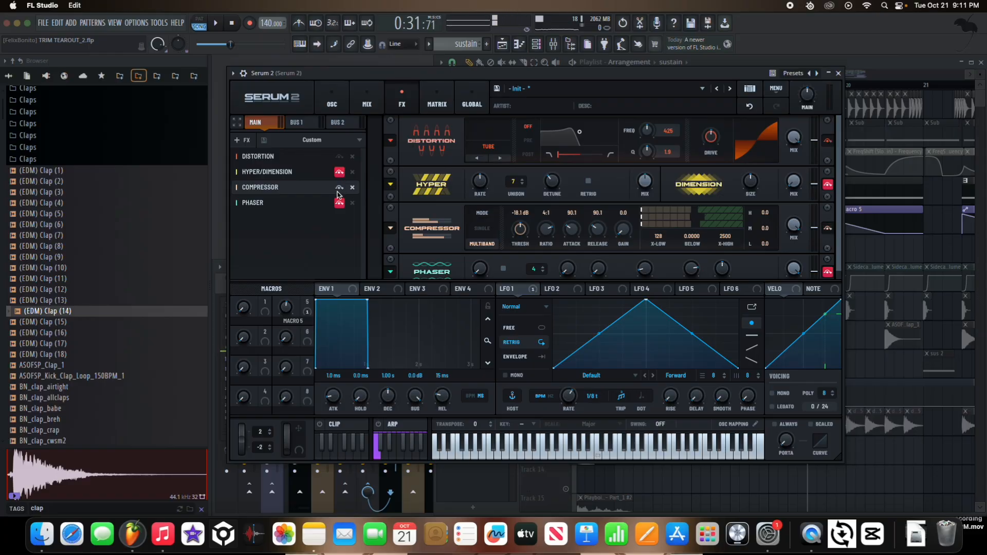
key(space)
key(space)
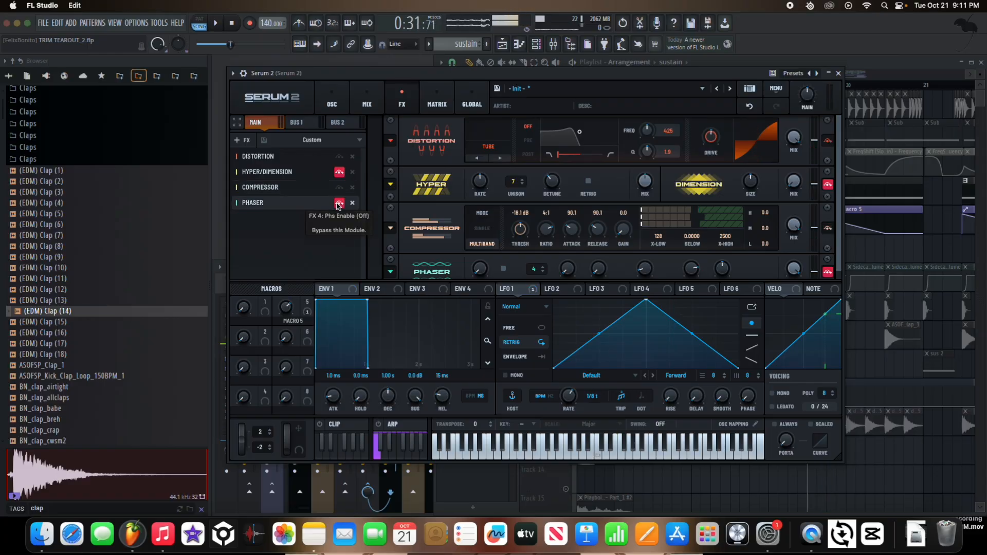
Enable the Phaser in Serum 2's main effects rack and audition the sustain bass with it
click(338, 205)
key(space)
key(space)
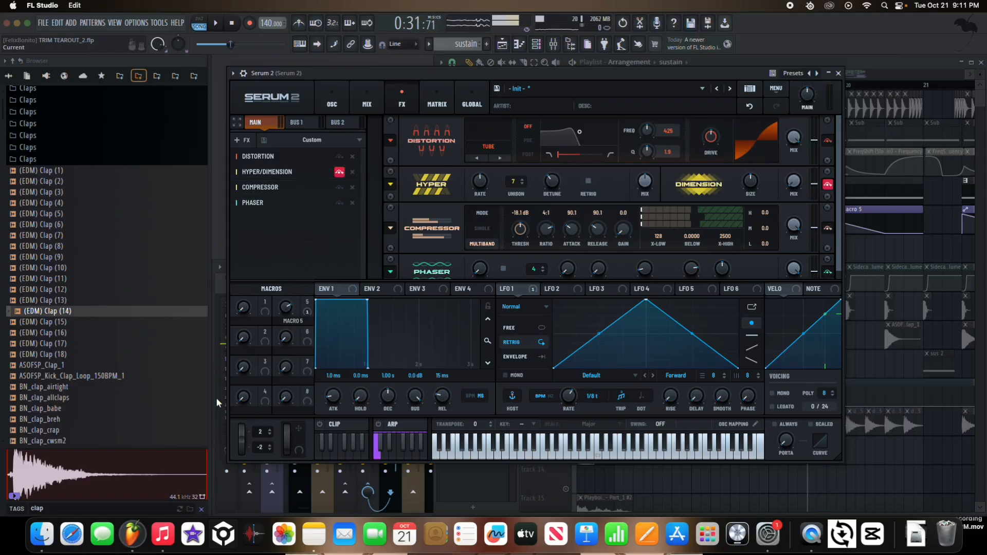
key(space)
key(space)
scroll(501, 220, down, 1)
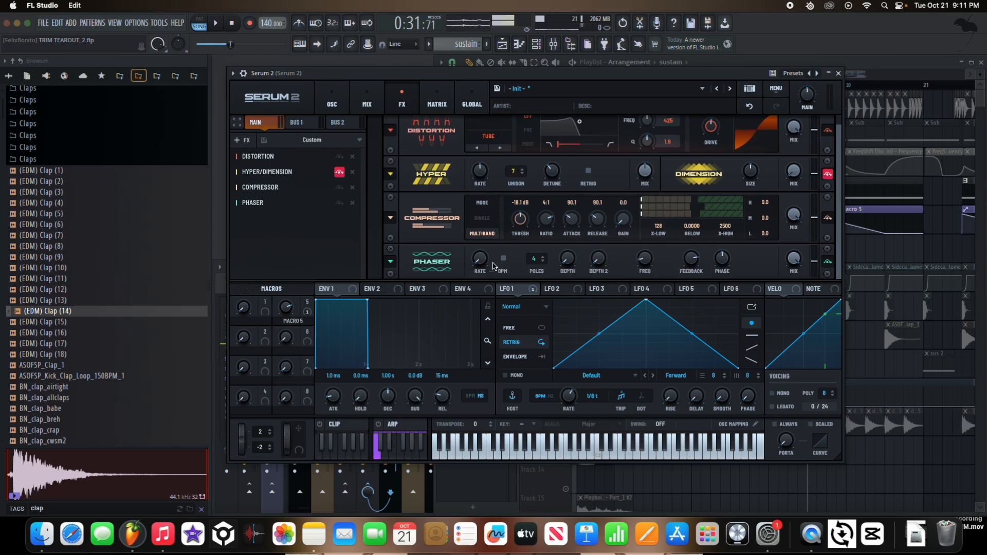
Move the Serum 2 window aside and close it to uncover the mixer
click(229, 405)
drag(446, 75, 247, 275)
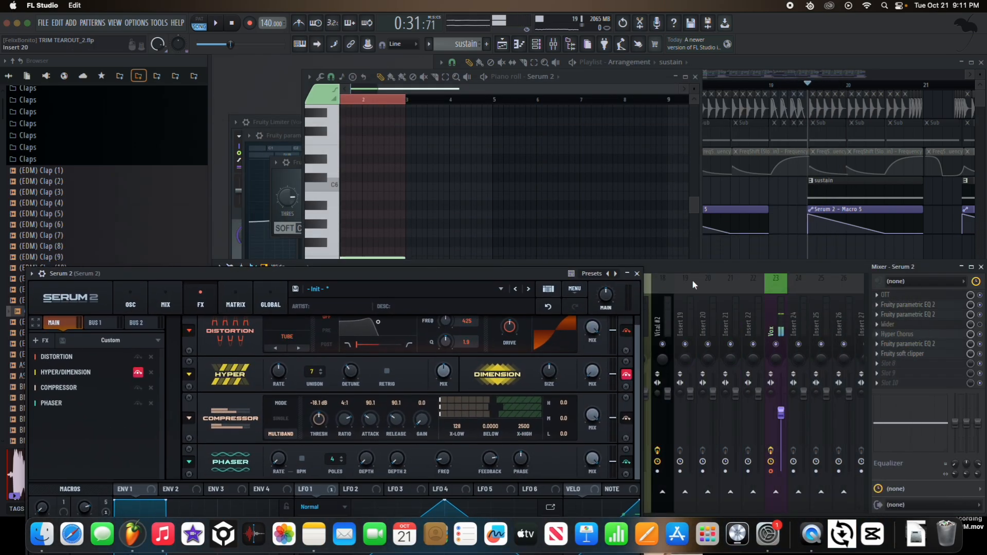
click(638, 274)
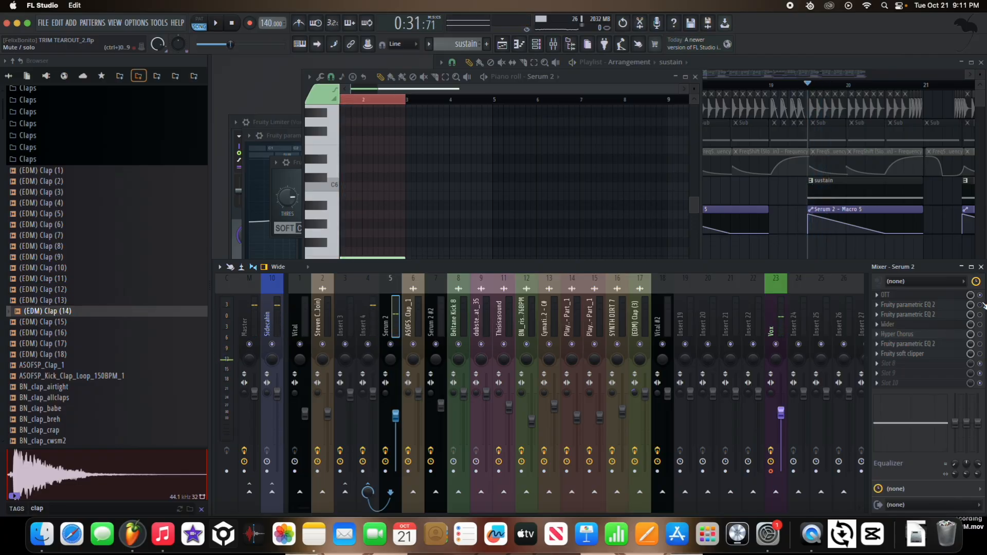
Switch on the Serum 2 mixer track's Fruity parametric EQ 2 and Hyper Chorus effects one by one, auditioning the bass between changes
key(space)
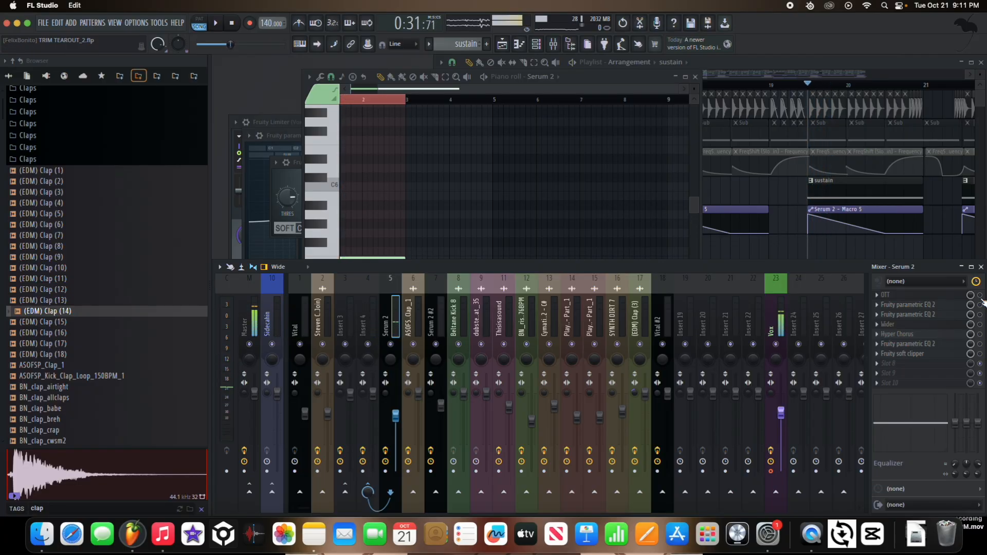
click(953, 313)
click(980, 315)
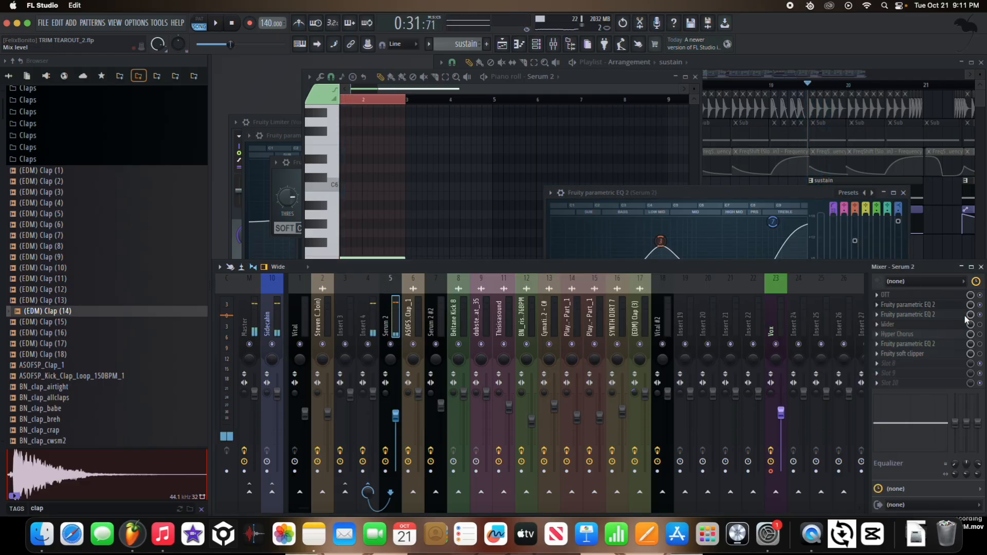
click(952, 317)
click(953, 320)
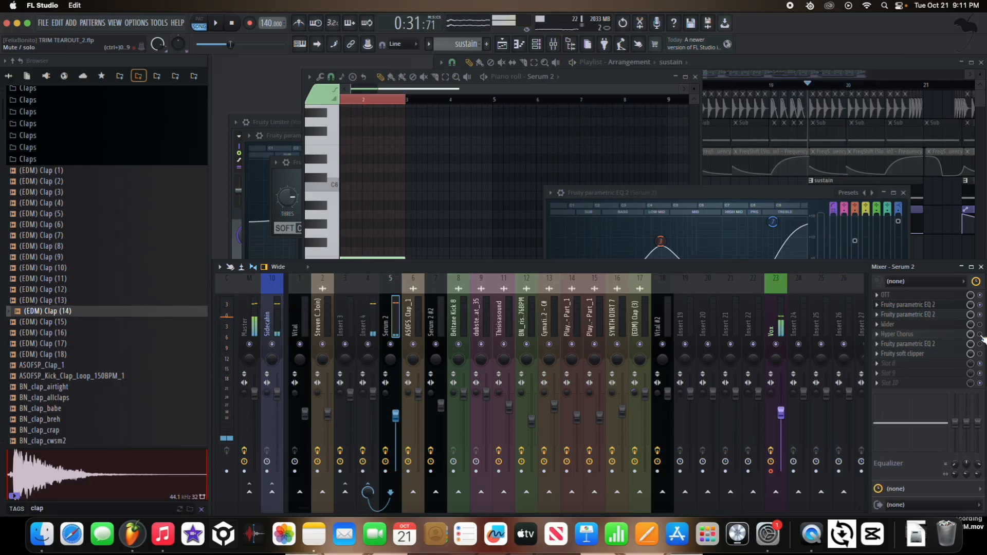
click(950, 335)
key(space)
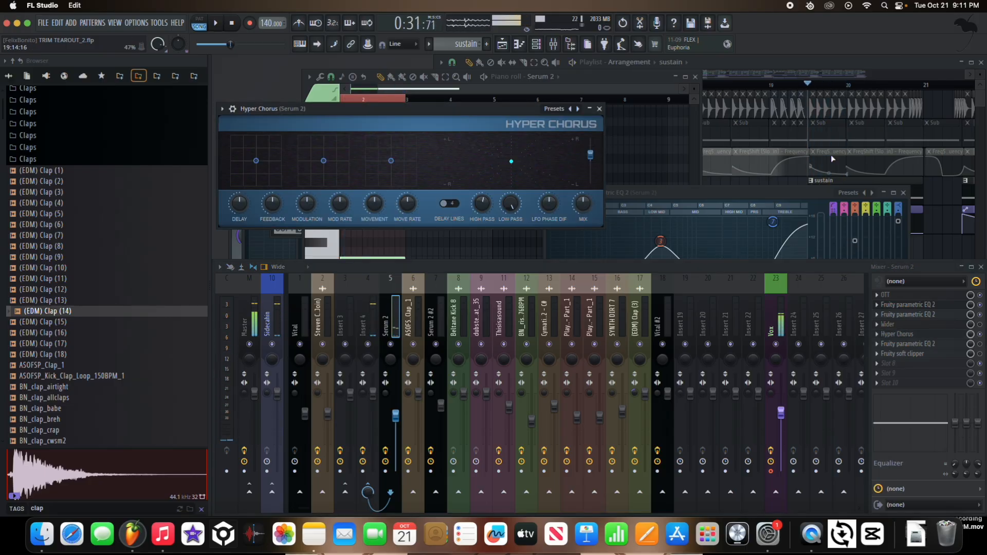
click(980, 344)
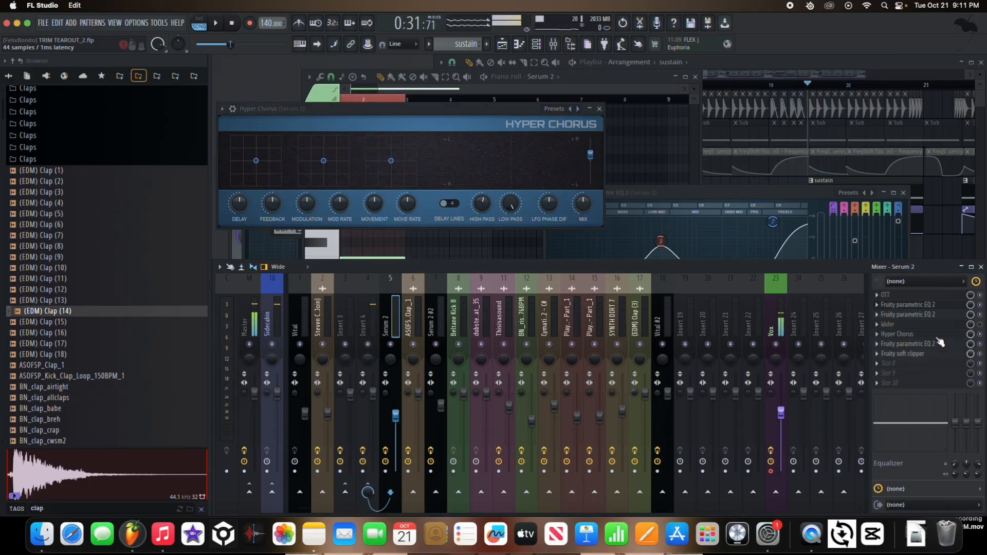
Return the playlist position to the start of the sustain clip and reopen its Serum 2 instrument
click(772, 85)
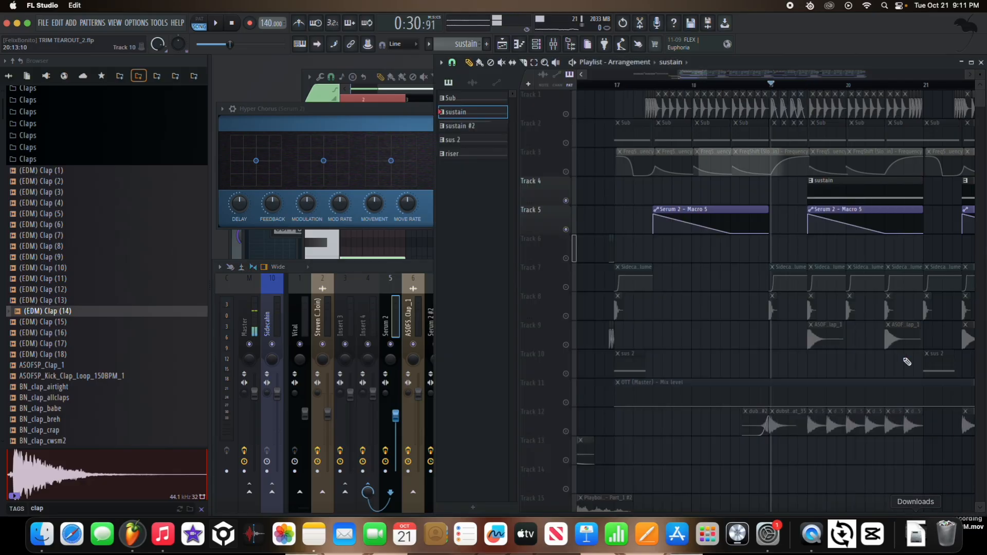
scroll(807, 208, up, 5)
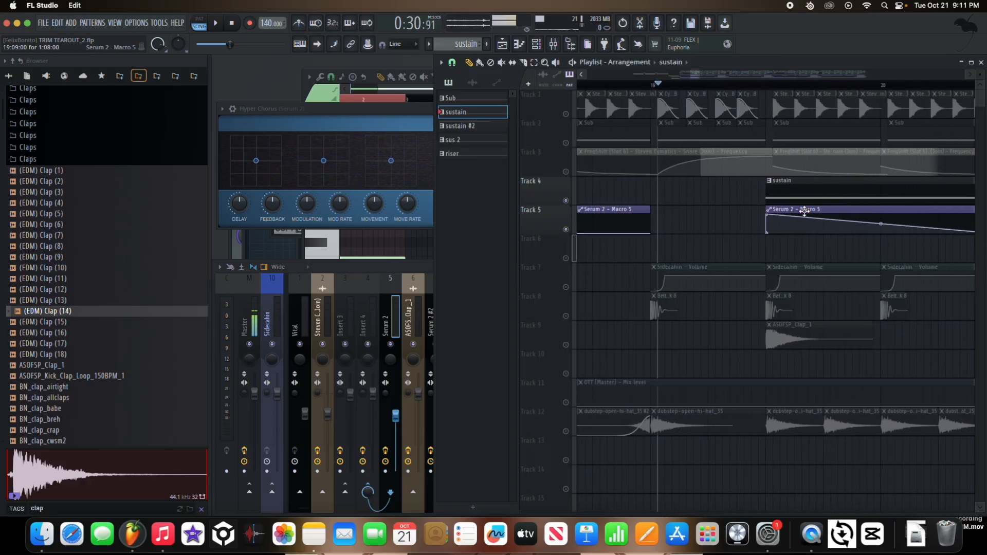
key(super+z)
click(767, 85)
double_click(794, 188)
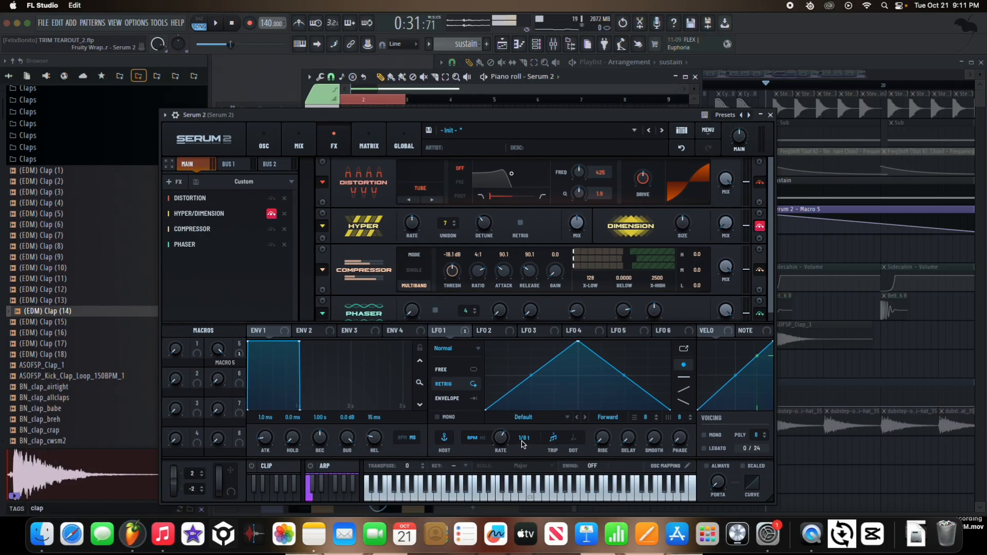
Play the sustain bass, examine Serum 2's modulation matrix, and close the instrument and piano roll
key(space)
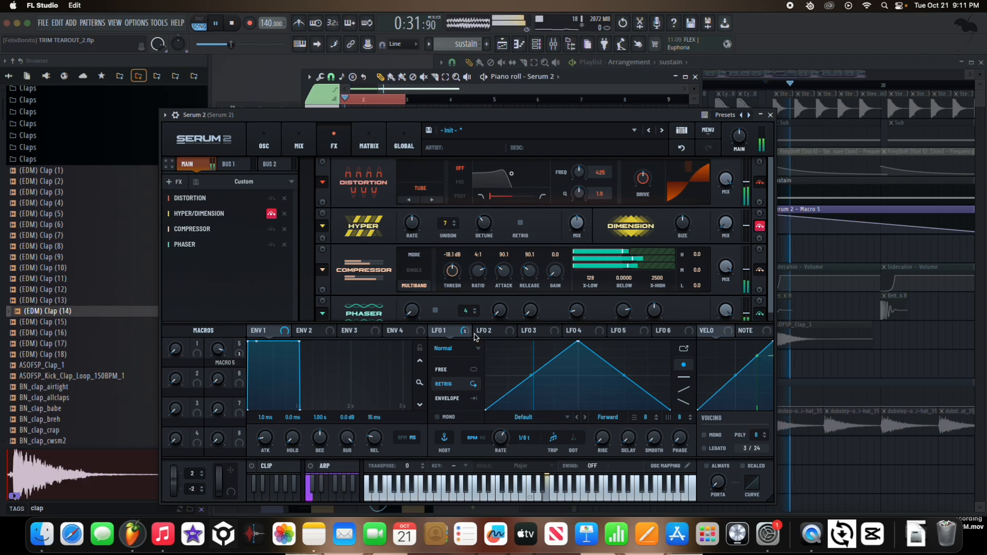
key(space)
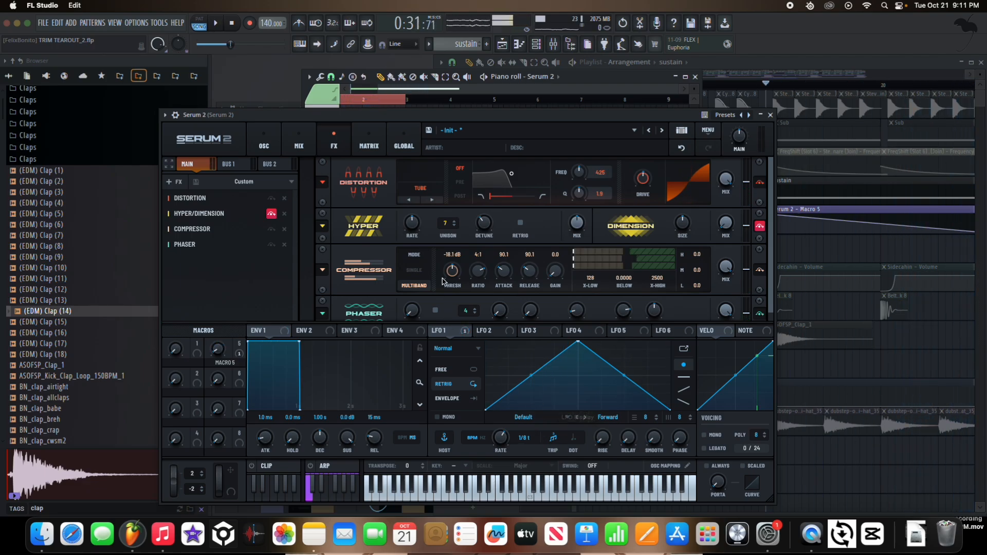
click(404, 142)
click(368, 141)
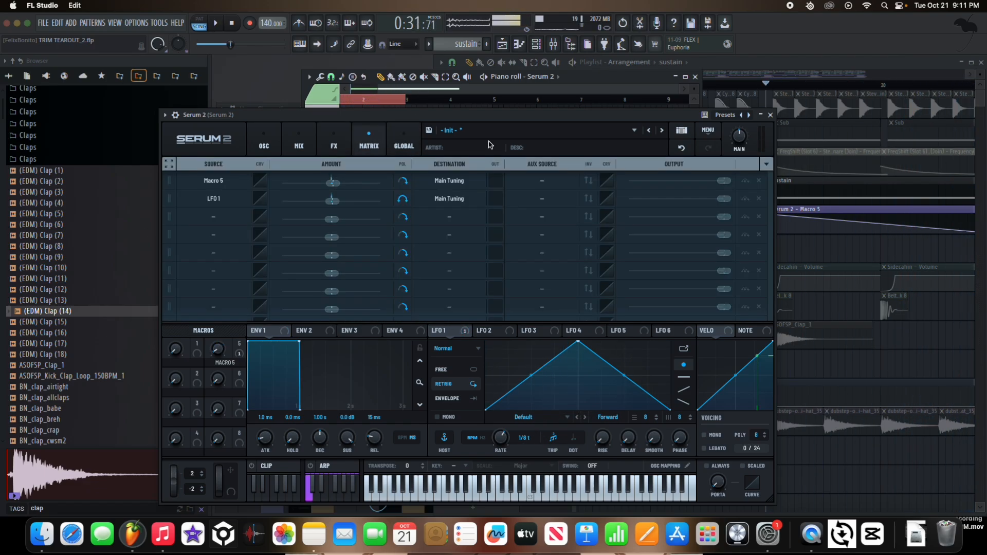
click(771, 114)
click(695, 76)
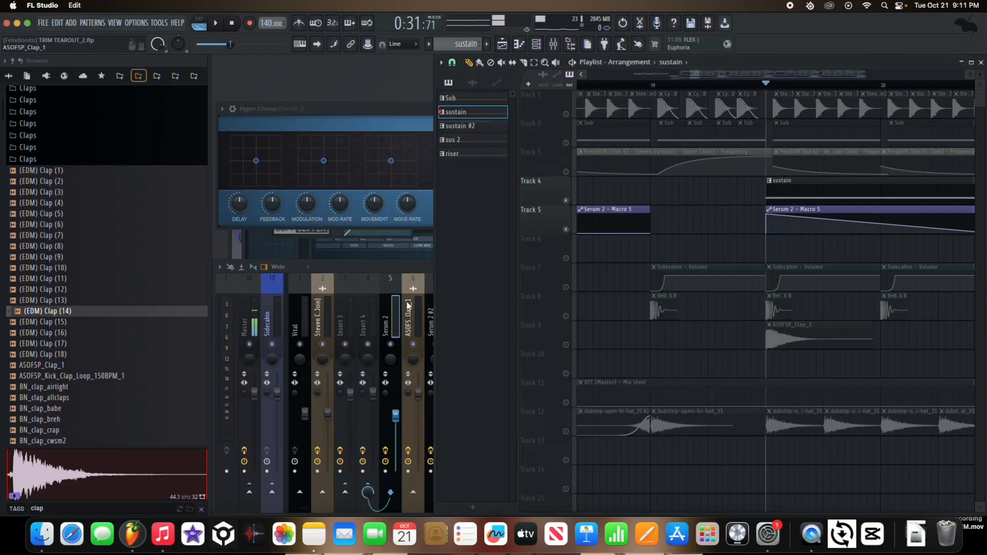
Open the last Fruity parametric EQ 2 and the Fruity soft clipper on the Serum 2 mixer track and audition the bass through them
click(391, 315)
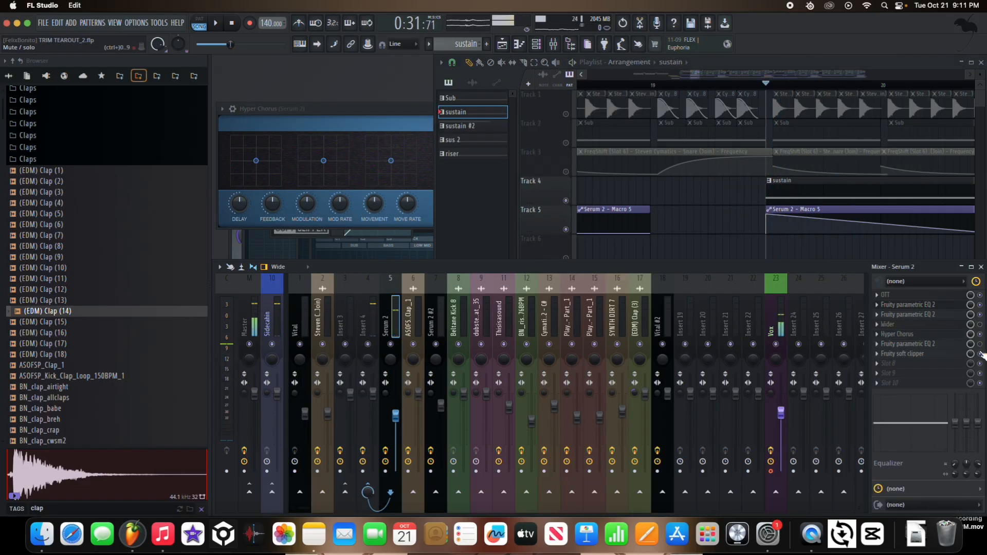
click(945, 346)
key(space)
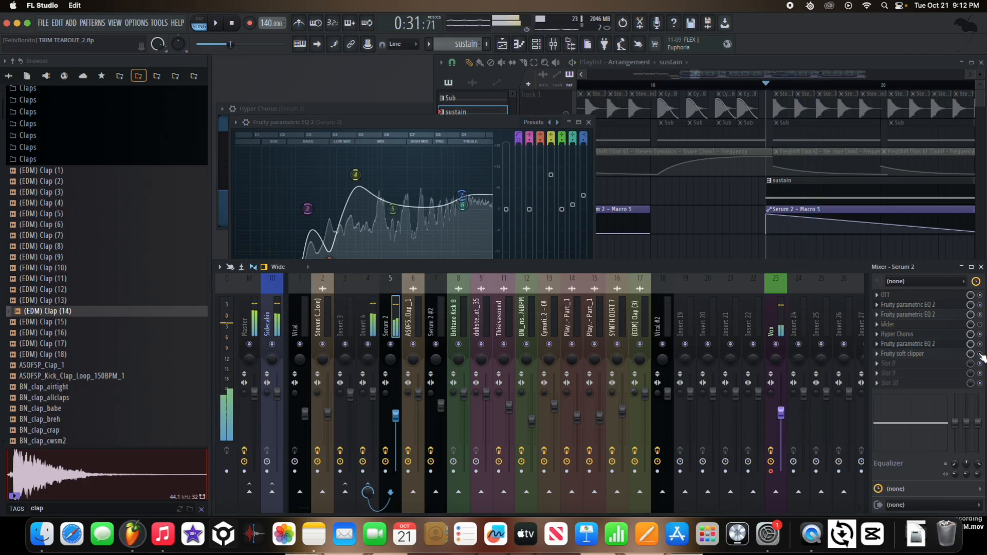
click(905, 354)
key(space)
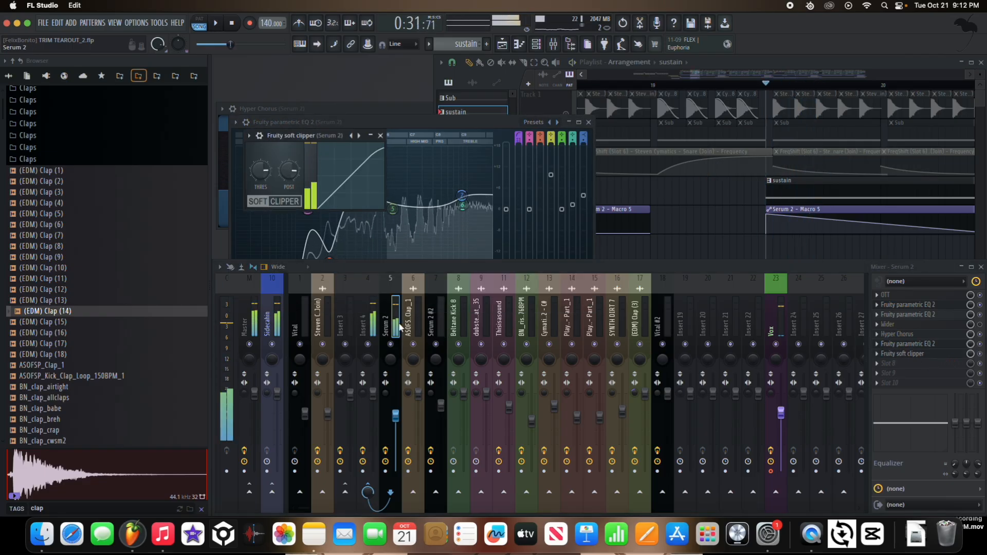
Examine the effects and routing of the Serum 2, Insert 3, Insert 4 and neighbouring mixer tracks, and play the sustain bass
click(372, 332)
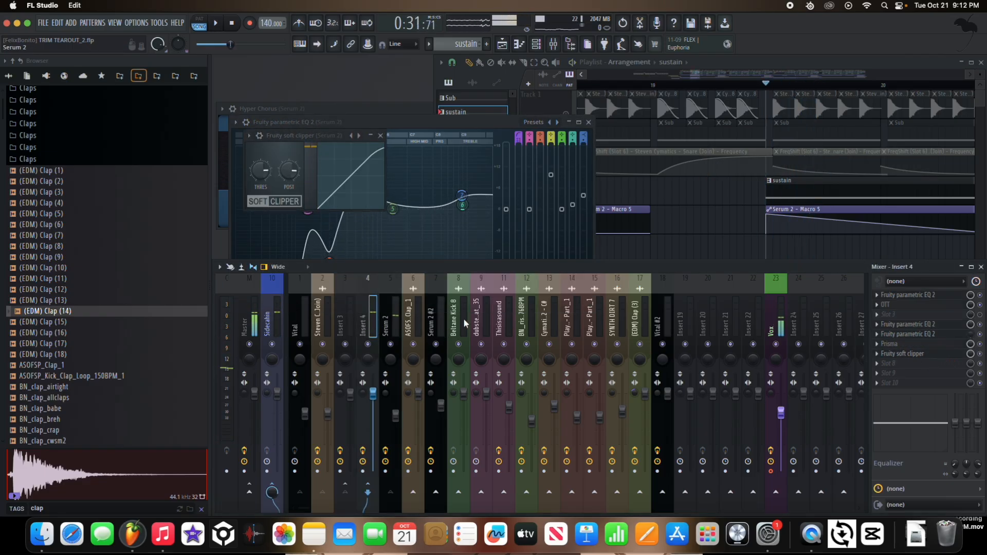
click(343, 317)
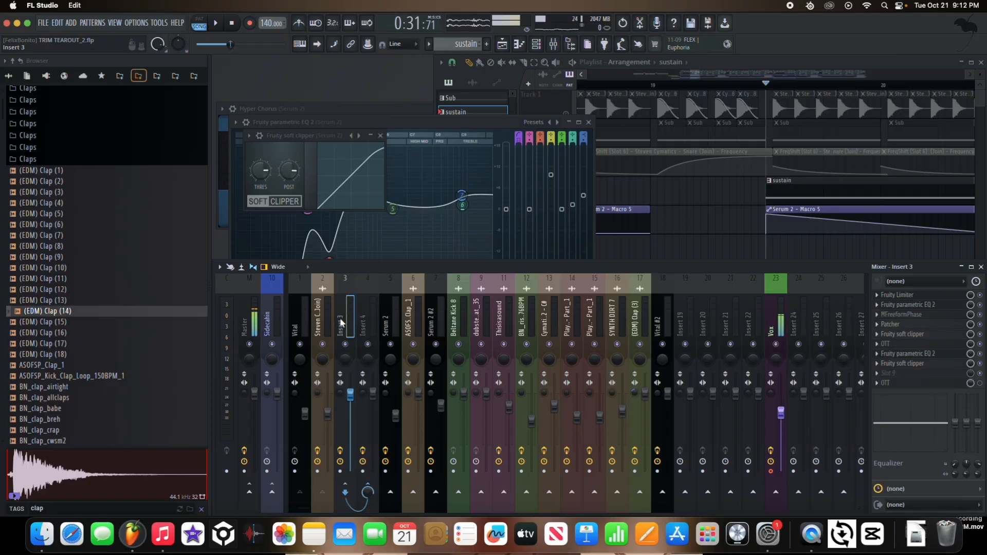
click(308, 322)
click(319, 323)
click(341, 325)
click(364, 323)
click(386, 325)
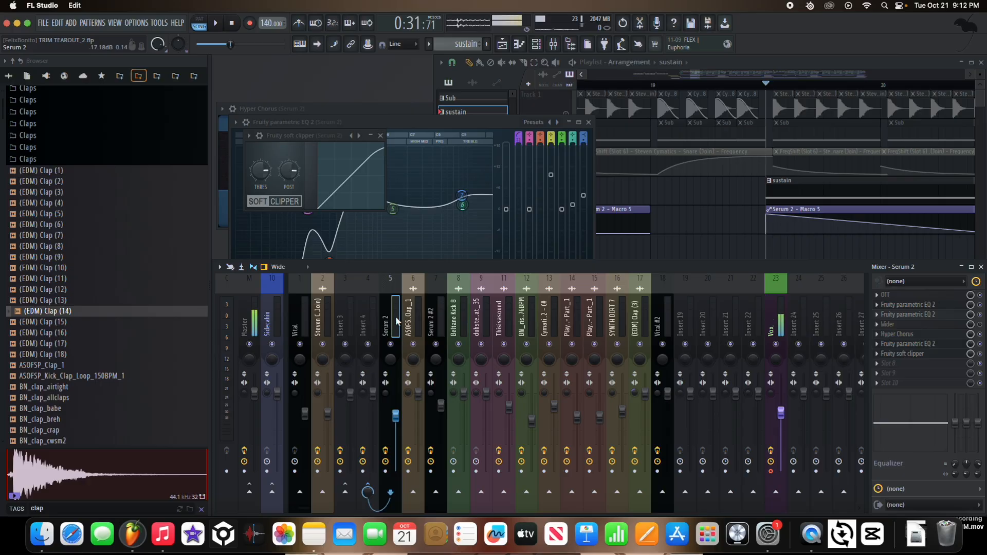
click(376, 322)
click(387, 322)
click(372, 320)
click(386, 323)
click(377, 322)
key(space)
scroll(717, 221, down, 6)
key(space)
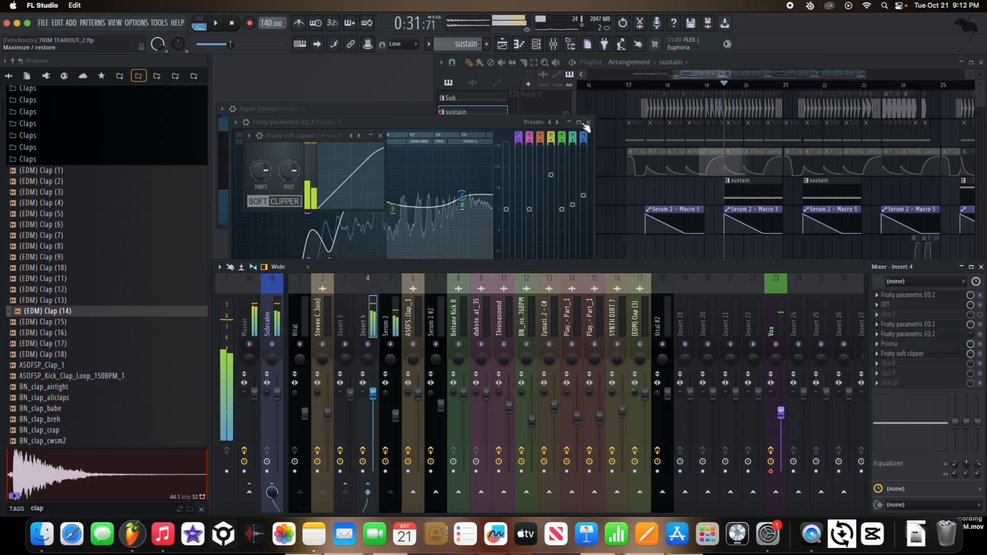
Audition the sus 2 clip at bar 17 in the playlist, open its Serum 2 #2 instrument, and move its window higher up
click(557, 104)
scroll(574, 143, up, 5)
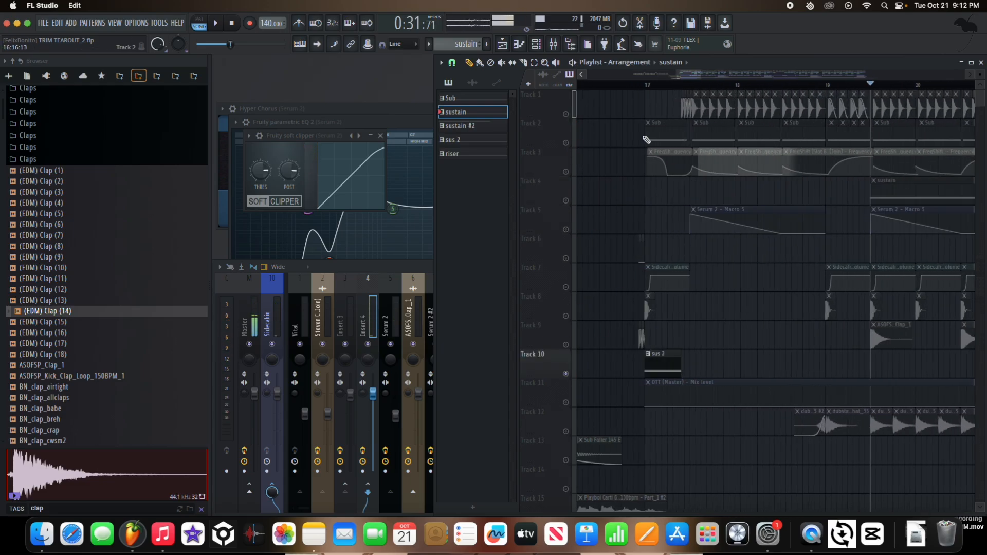
scroll(650, 261, up, 5)
click(667, 364)
key(space)
double_click(668, 367)
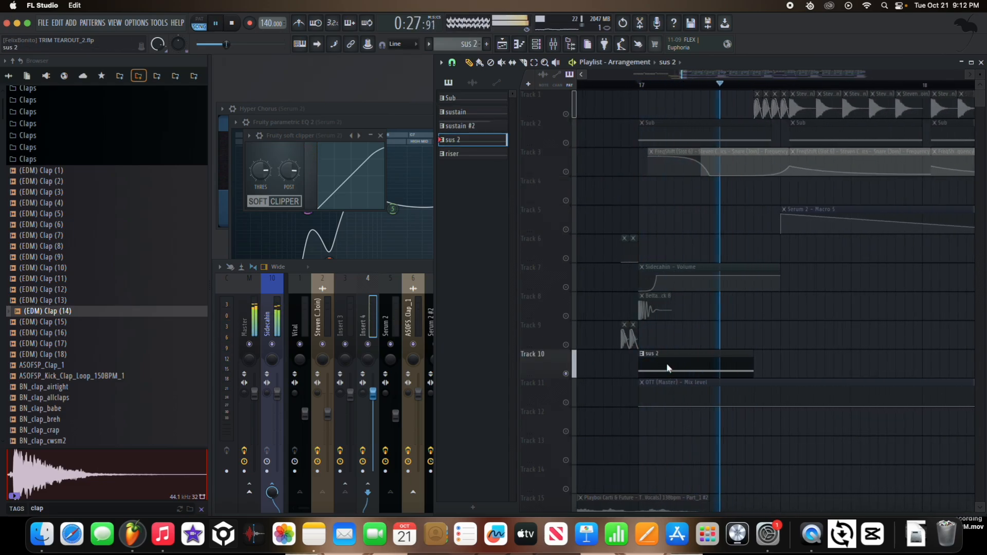
key(space)
right_click(554, 80)
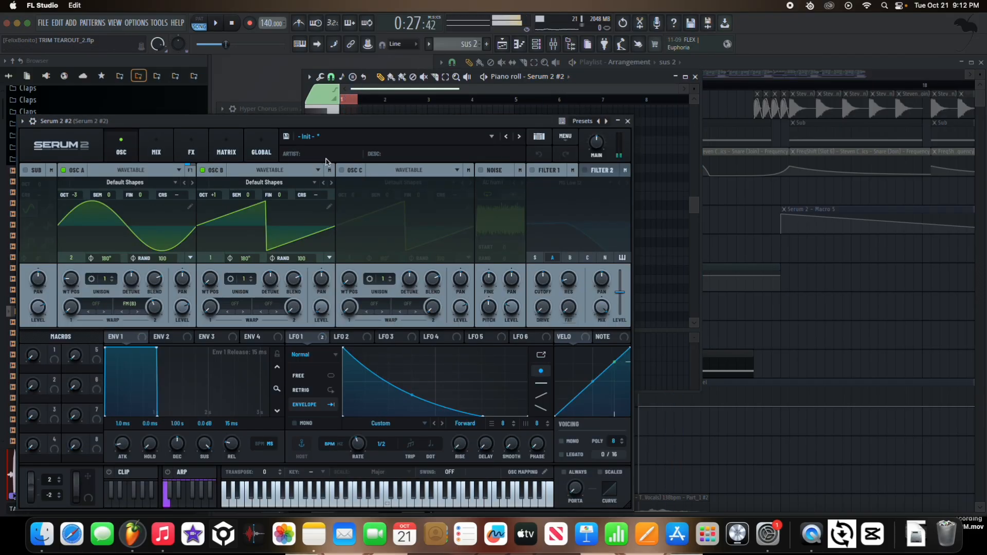
drag(293, 120, 460, 91)
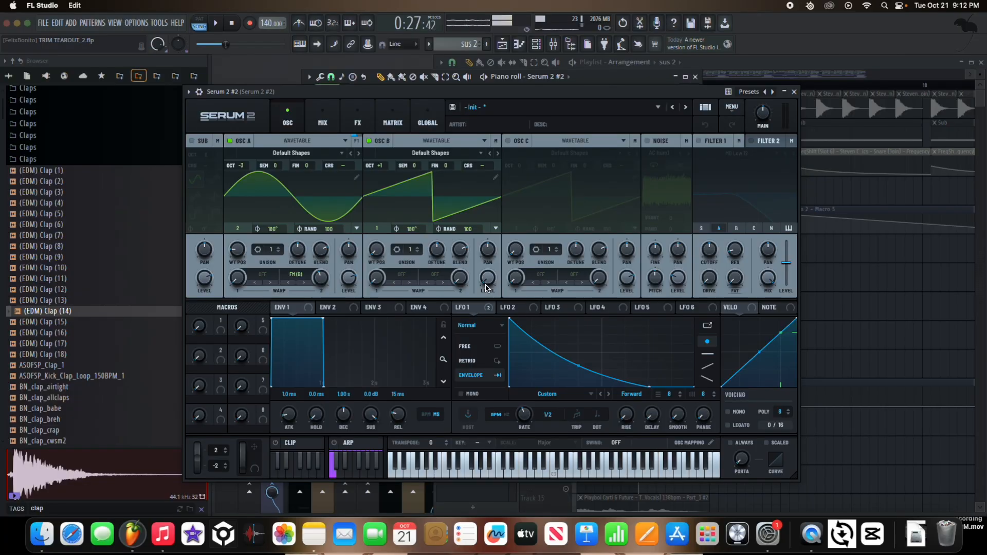
Open Serum 2 #2's main effects rack, bypass and re-enable the Equalizer, Distortion and Compressor, and audition the sound
click(323, 119)
click(357, 119)
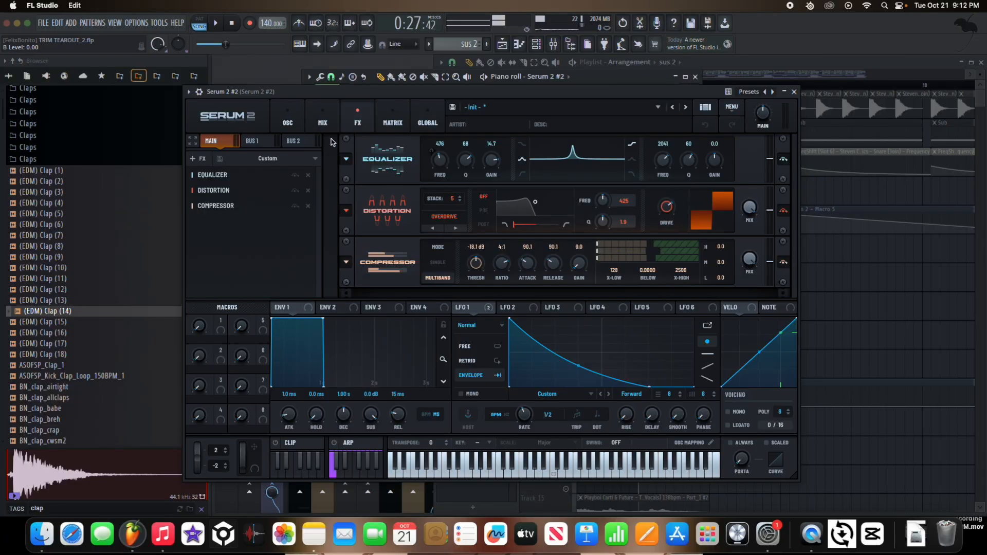
mouse_move(294, 180)
mouse_down()
mouse_move(295, 198)
mouse_move(296, 181)
mouse_up()
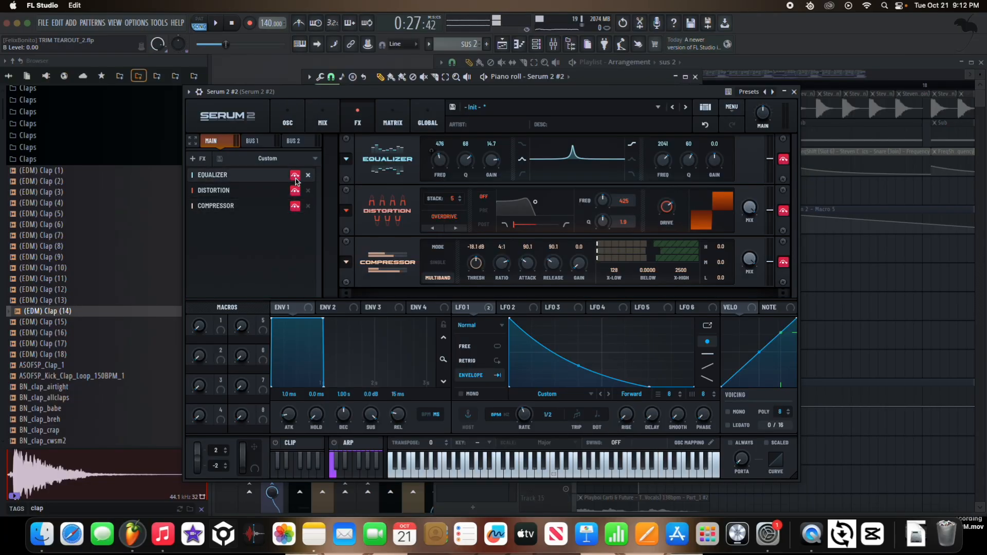
click(295, 177)
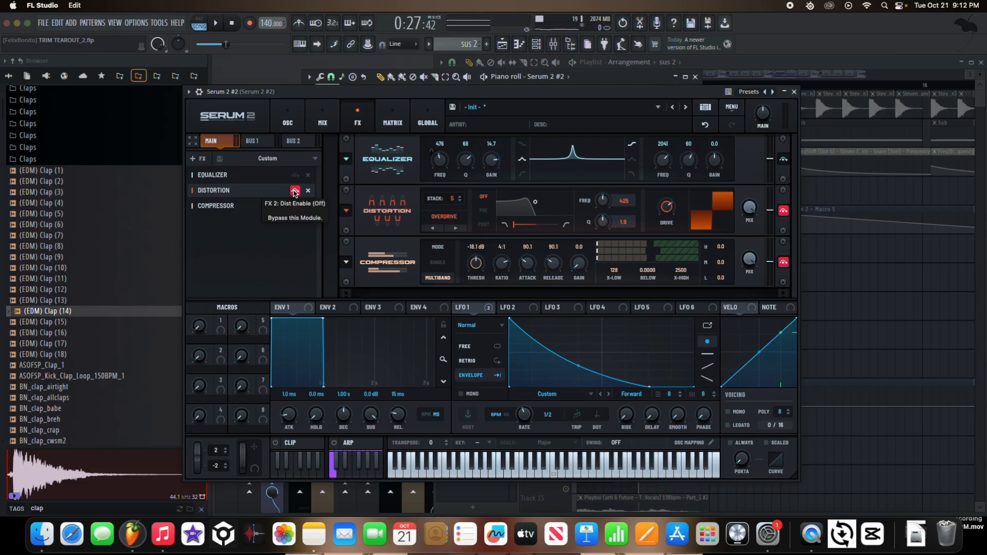
click(295, 192)
key(space)
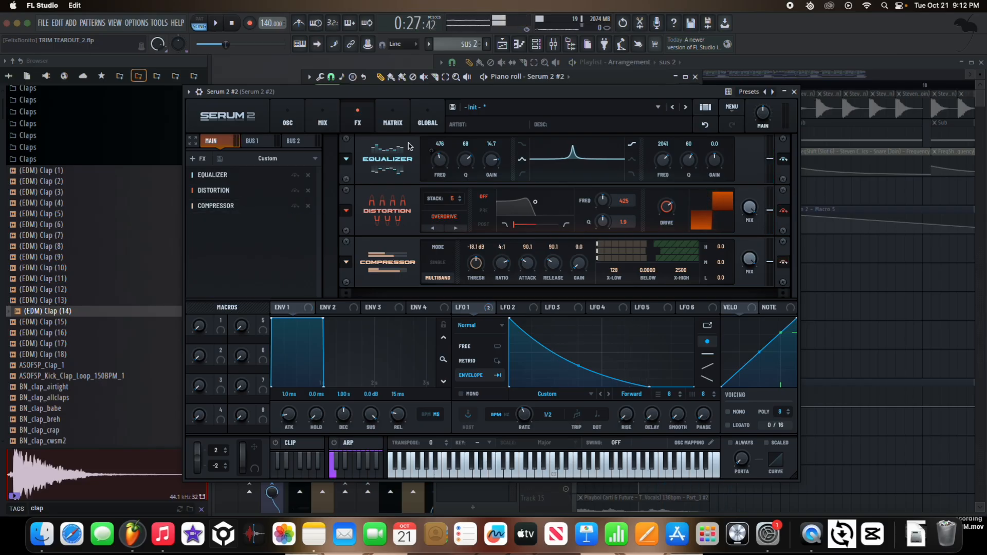
key(space)
Close Serum 2 #2, move its mixer track's two unused Fruity parametric EQ 2 effects to slots 8 and 10, and enable the slot 2 EQ
click(795, 92)
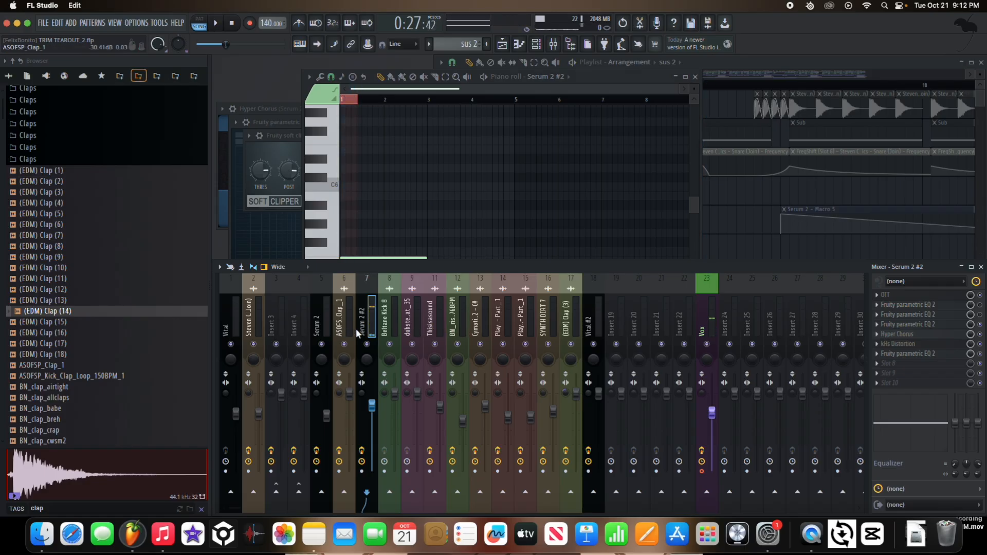
scroll(220, 325, left, 3)
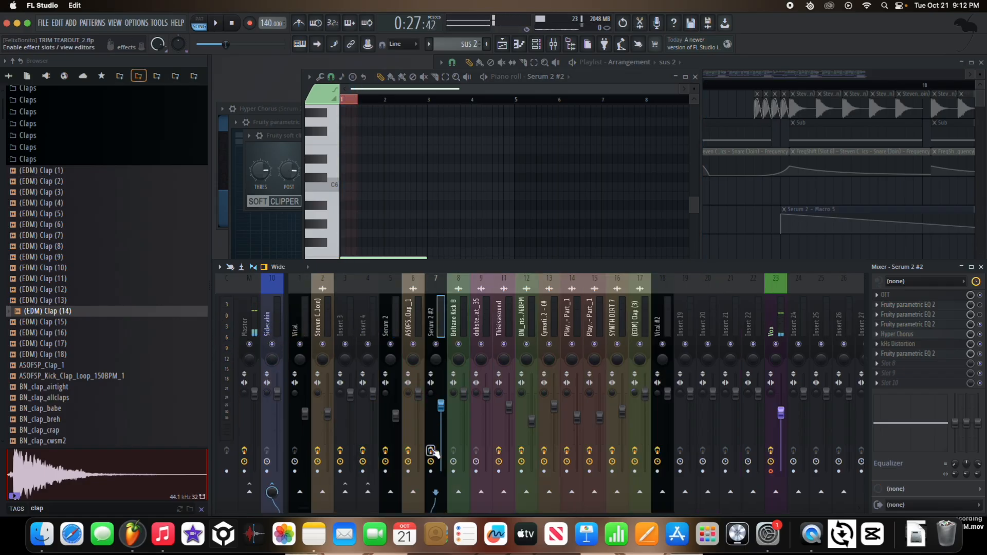
drag(964, 315, 949, 359)
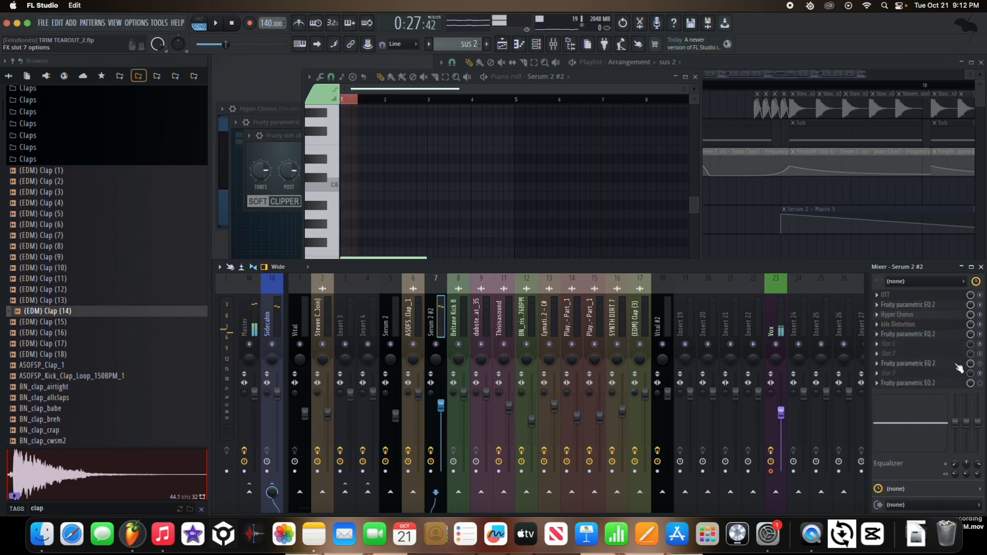
click(981, 306)
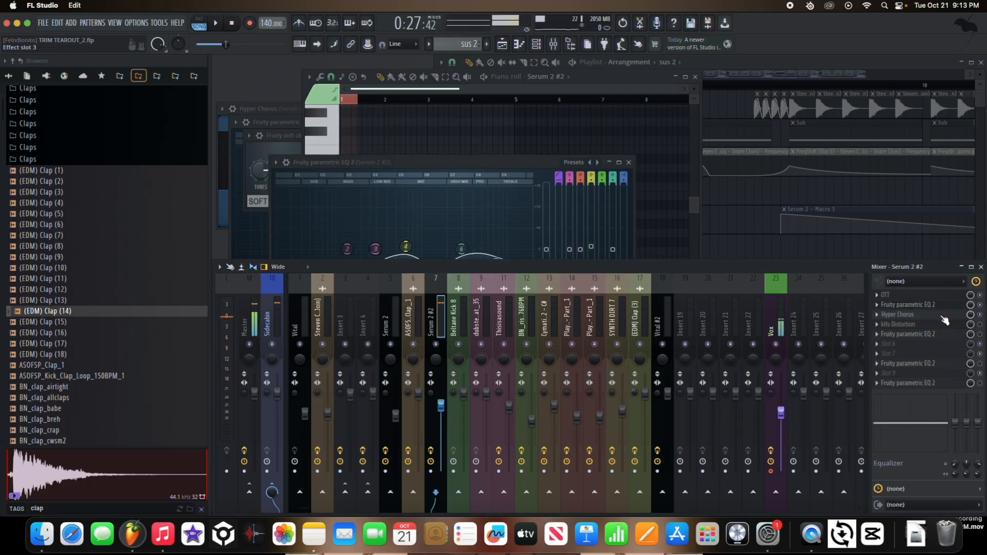
Open the Hyper Chorus on Serum 2 #2's mixer track, enable kHs Distortion and audition the sus 2 bass
click(942, 316)
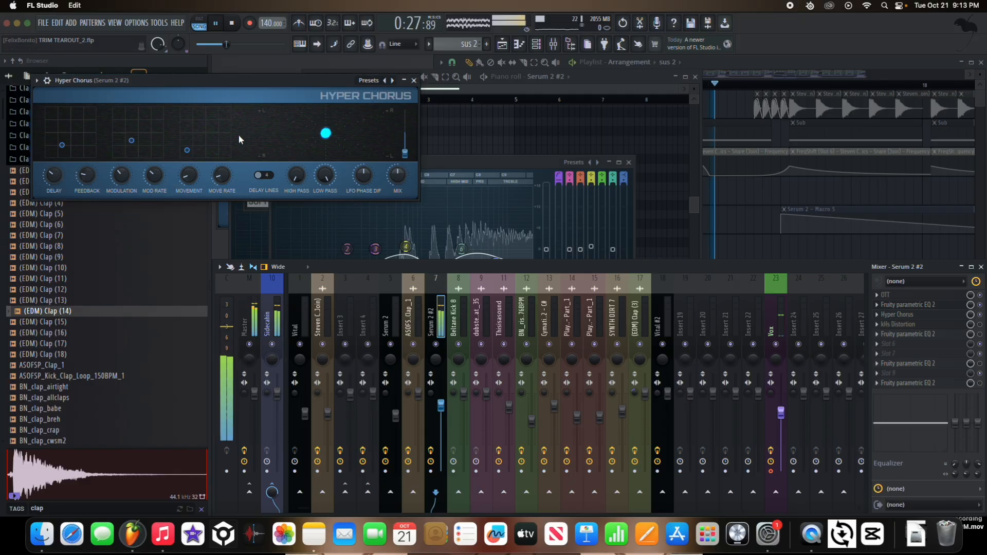
click(980, 325)
key(space)
key(space)
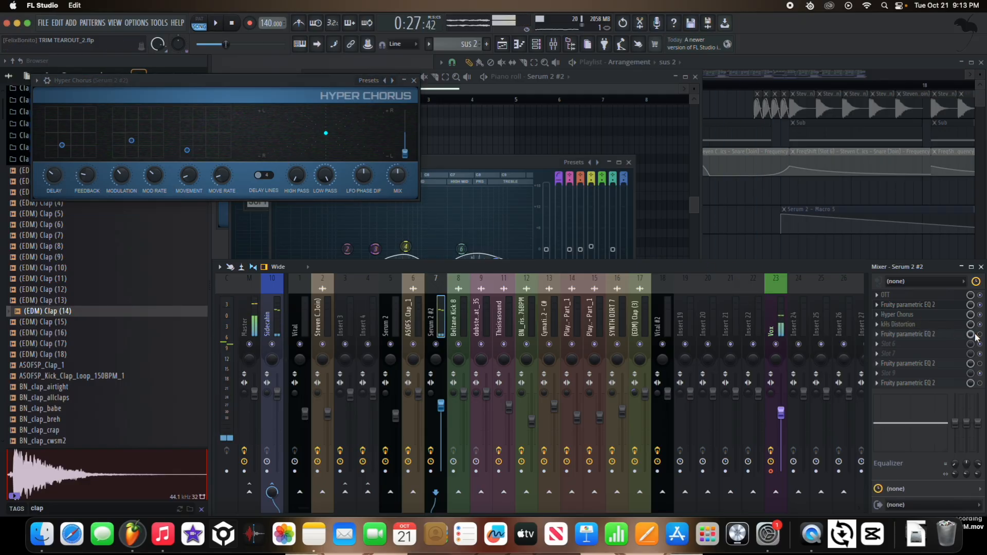
Enable and open the slot 5 Fruity parametric EQ 2 on Serum 2 #2's mixer track, and audition the bass through it
click(980, 334)
click(950, 337)
key(space)
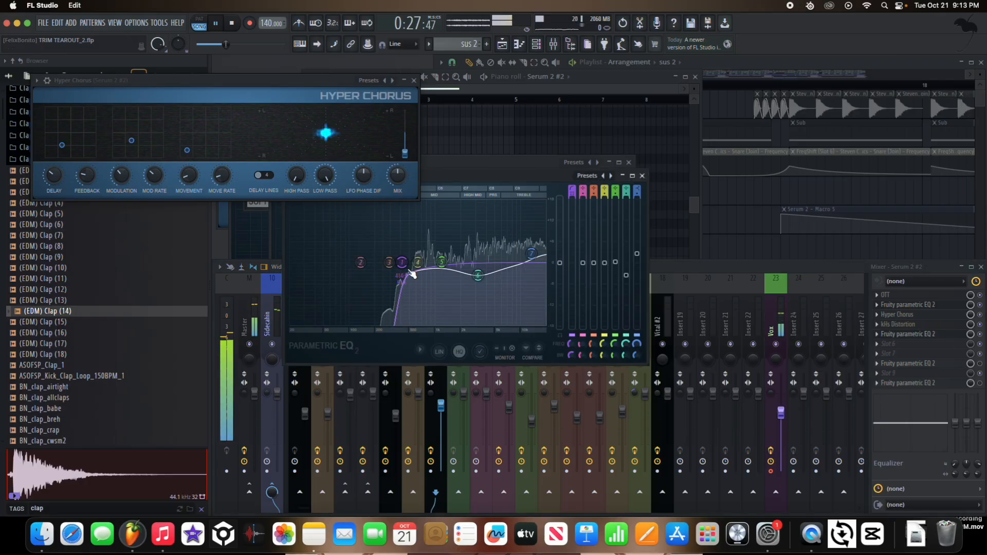
Stop playback and close the Hyper Chorus, the two front Fruity parametric EQ 2 windows and the Serum 2 #2 piano roll
click(414, 81)
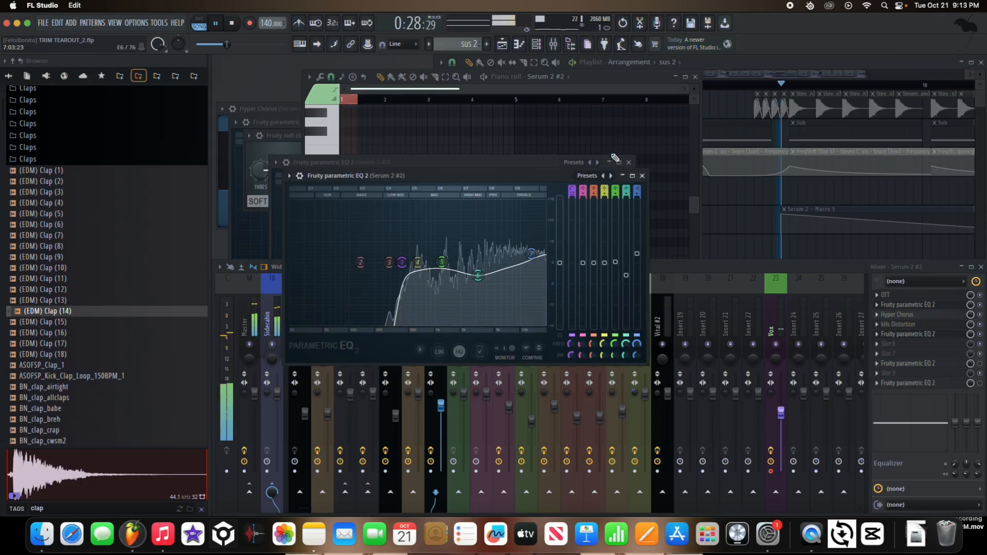
key(space)
click(643, 176)
click(629, 161)
click(695, 77)
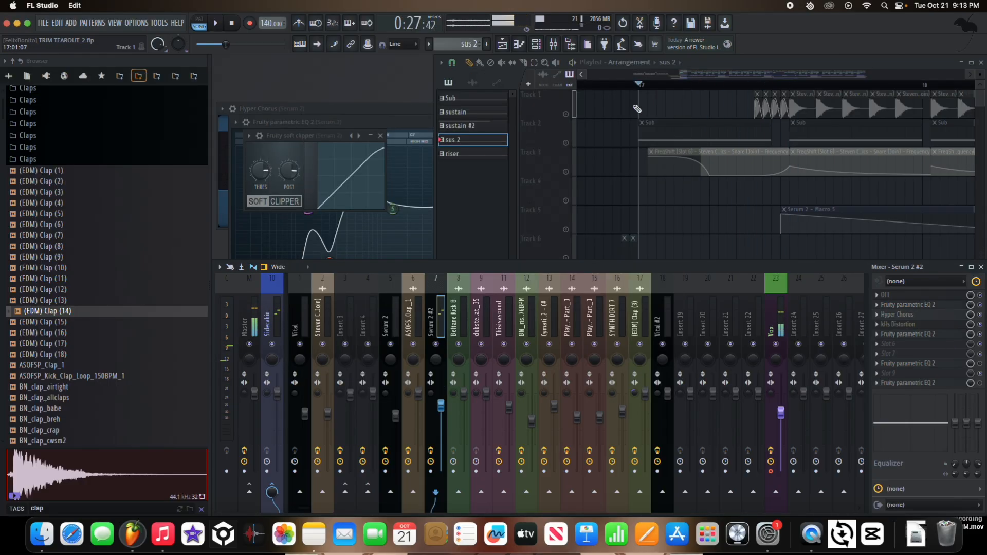
Bring all playlist tracks back from solo and play the full drop from bar 17 through bar 24
right_click(567, 114)
right_click(566, 115)
key(space)
scroll(653, 180, down, 5)
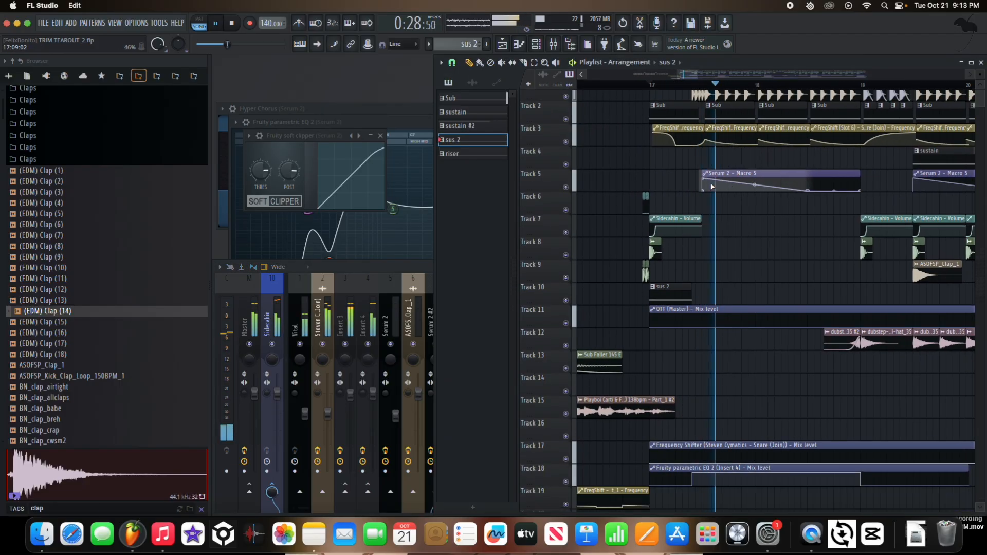
scroll(681, 211, up, 1)
scroll(685, 231, down, 3)
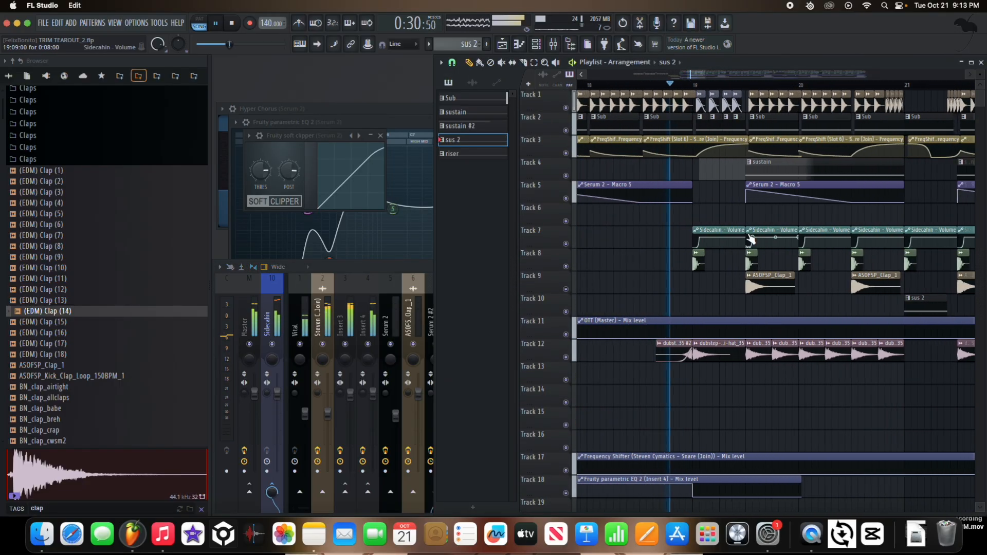
scroll(690, 263, down, 4)
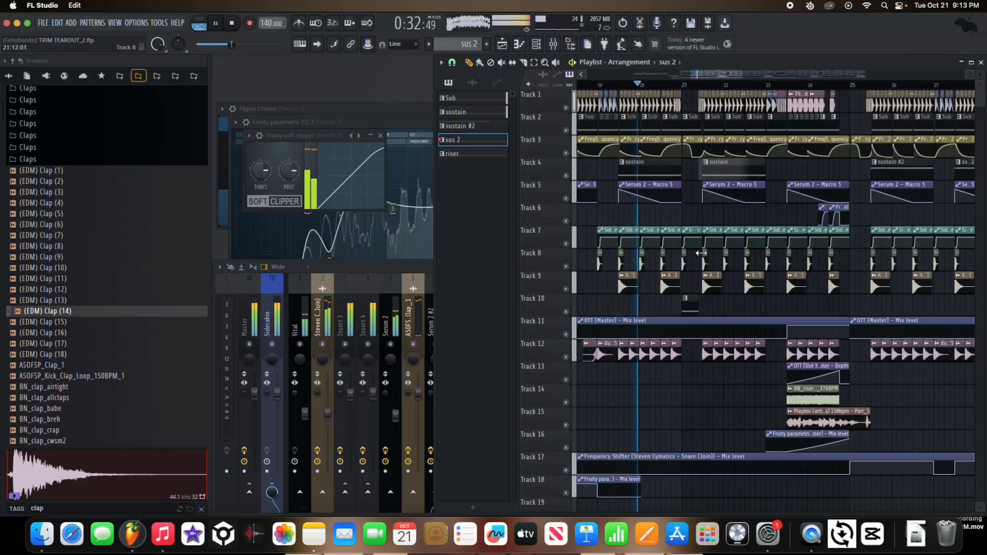
scroll(717, 244, up, 4)
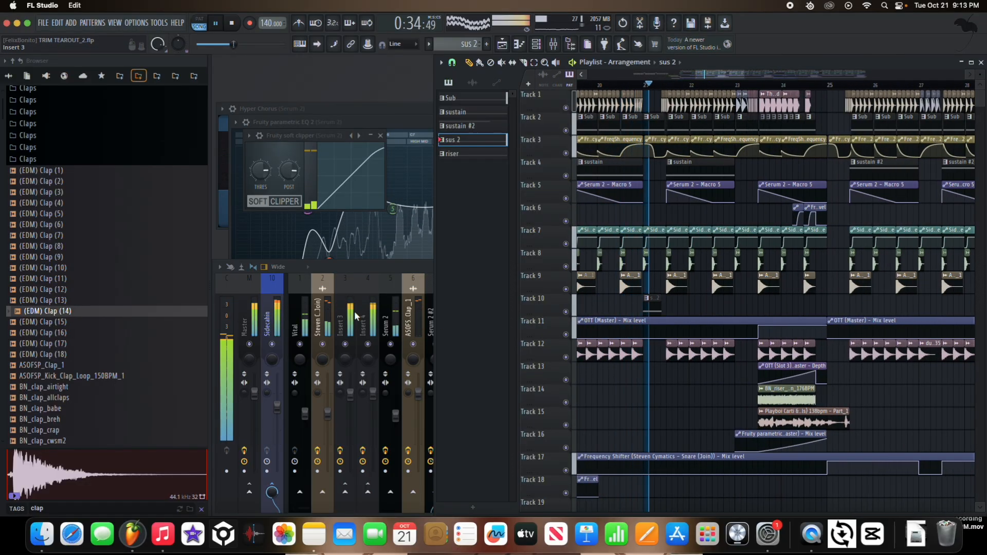
scroll(814, 106, up, 2)
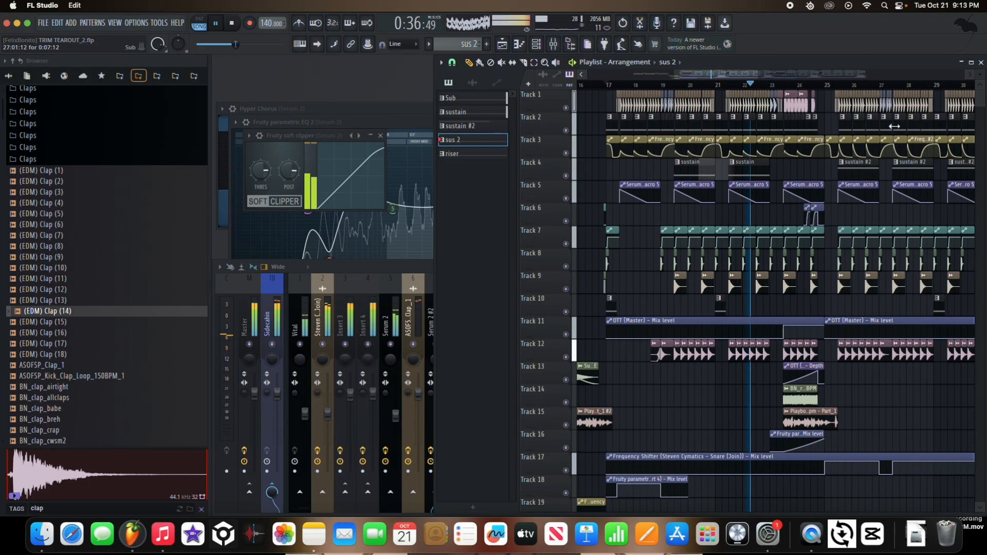
scroll(714, 287, down, 3)
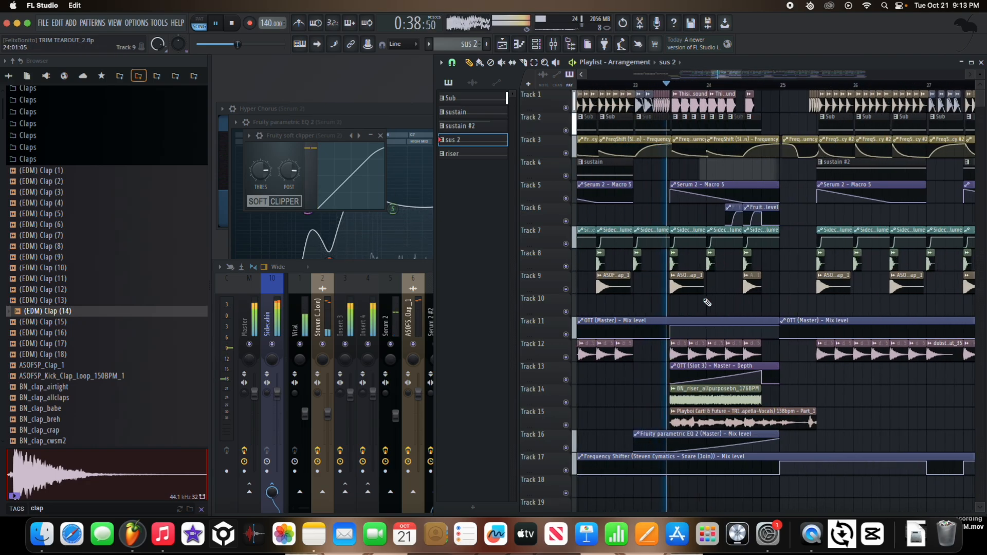
scroll(710, 285, up, 2)
key(space)
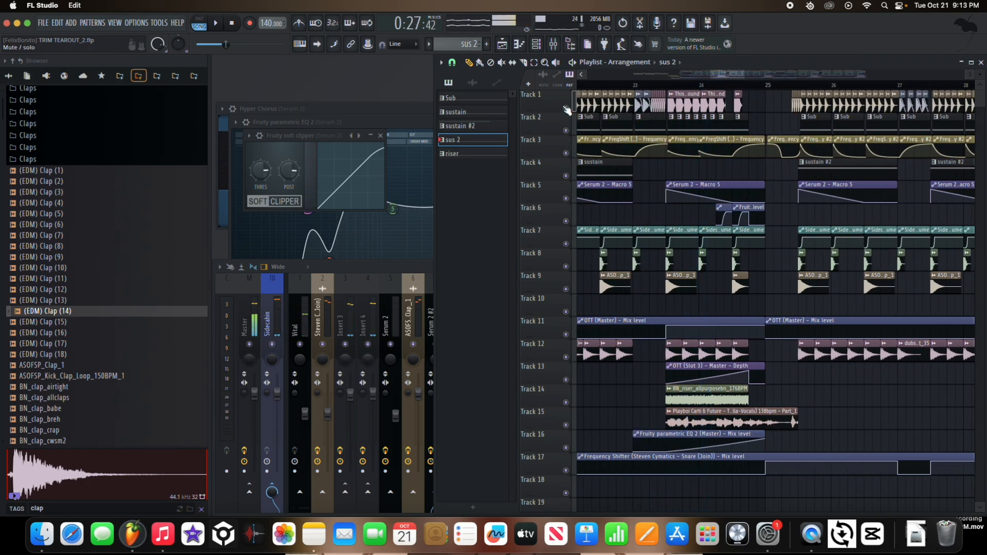
Solo Track 1 and audition its Thisisasound clips in bars 23 and 24
right_click(566, 108)
drag(638, 86, 670, 86)
key(space)
scroll(670, 86, up, 3)
click(617, 87)
scroll(758, 113, up, 3)
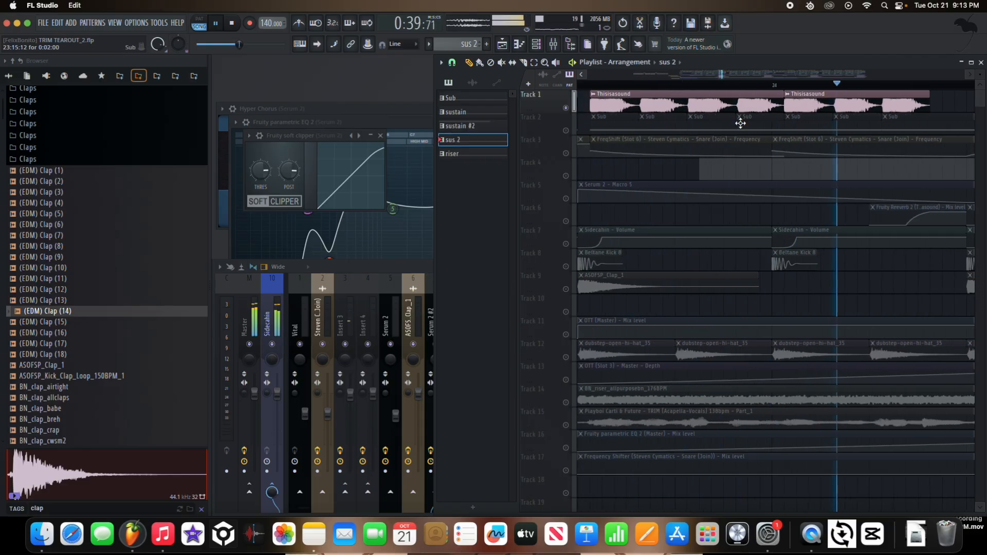
scroll(741, 124, down, 1)
key(space)
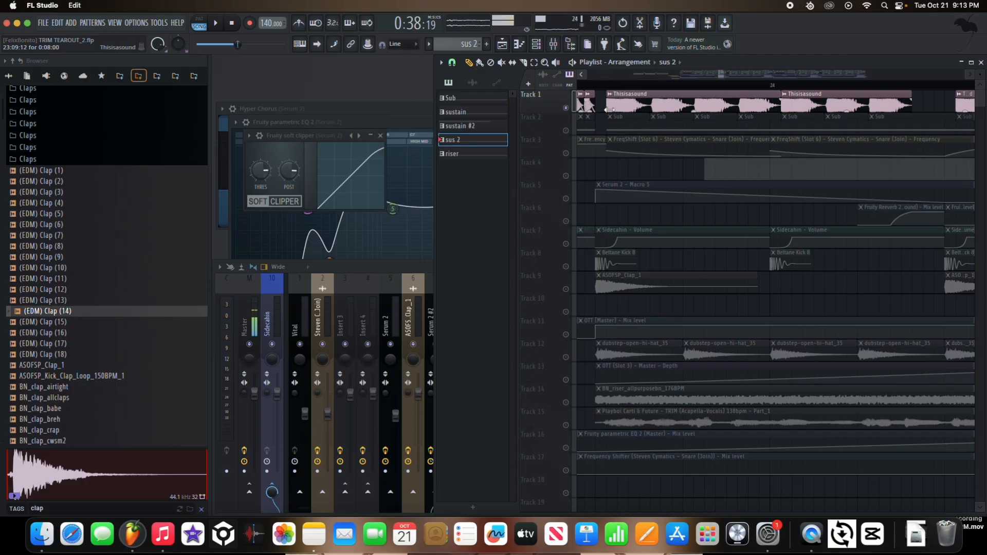
Unmute the Sub on Track 2 and the reverb automation on Track 6 alongside Track 1, and audition them from bar 23
click(568, 131)
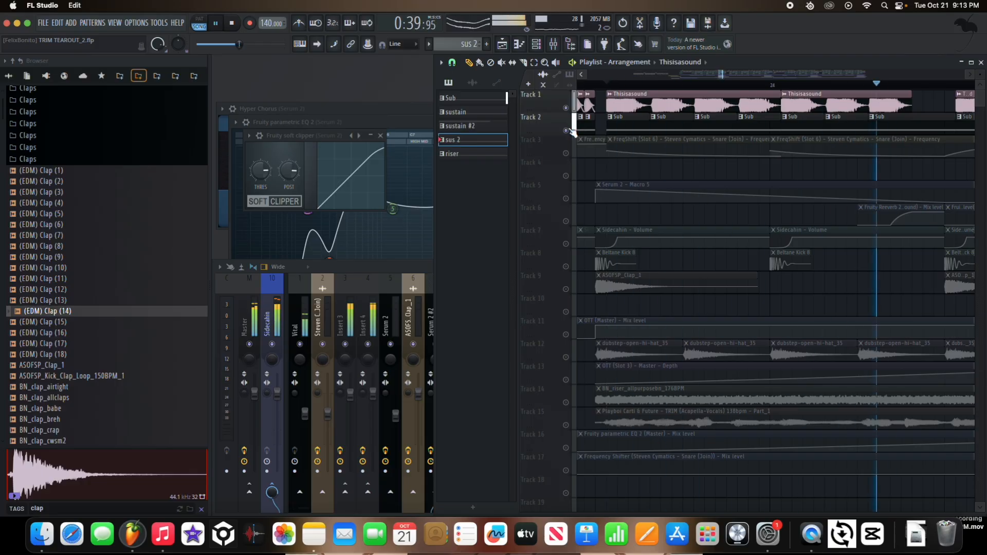
scroll(729, 144, down, 5)
key(space)
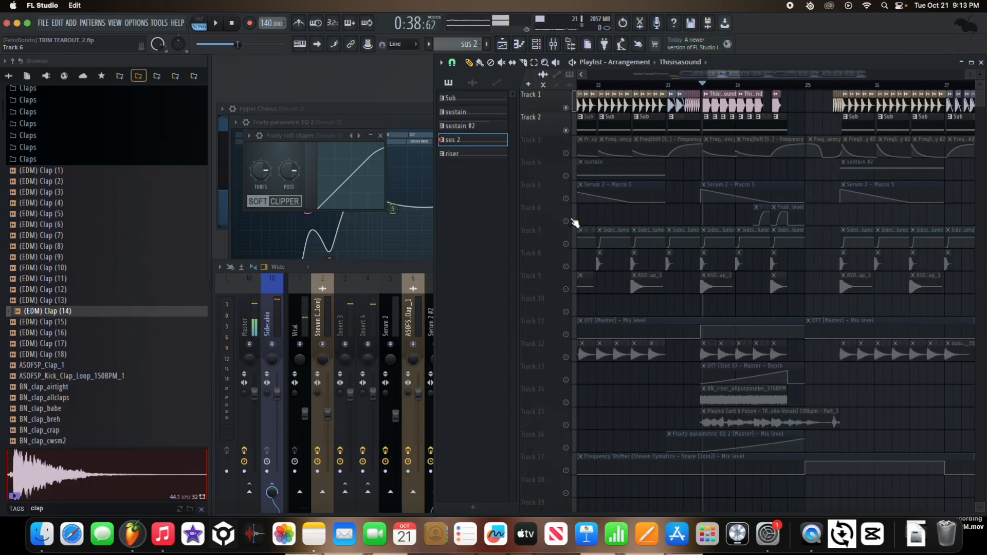
click(567, 221)
key(space)
scroll(679, 134, up, 3)
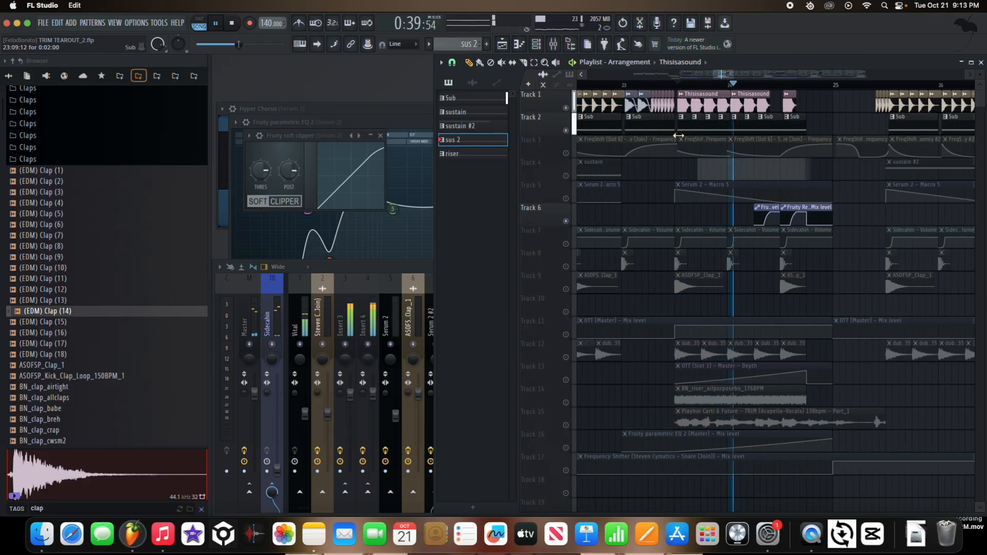
Unmute the sidechain volume automation on Track 7, play the section, and move playback to the Track 6 reverb automation in bar 24
click(574, 236)
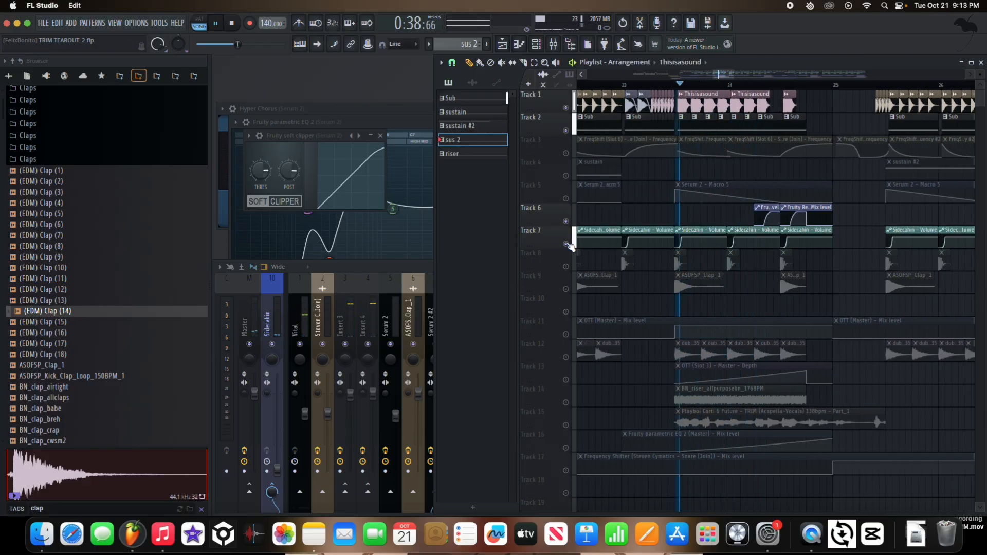
key(space)
scroll(780, 219, up, 2)
scroll(781, 214, up, 3)
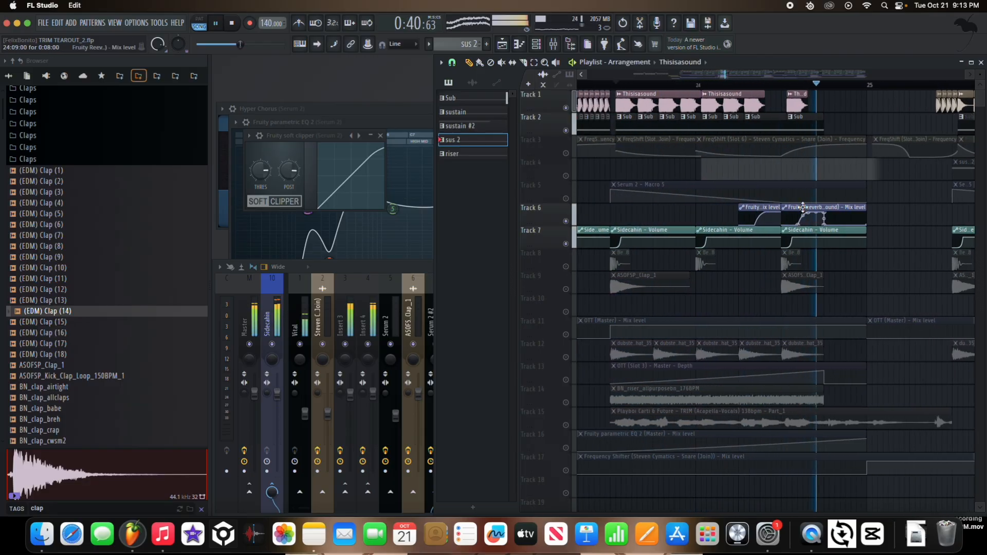
key(space)
click(712, 85)
scroll(777, 205, up, 2)
scroll(772, 204, down, 4)
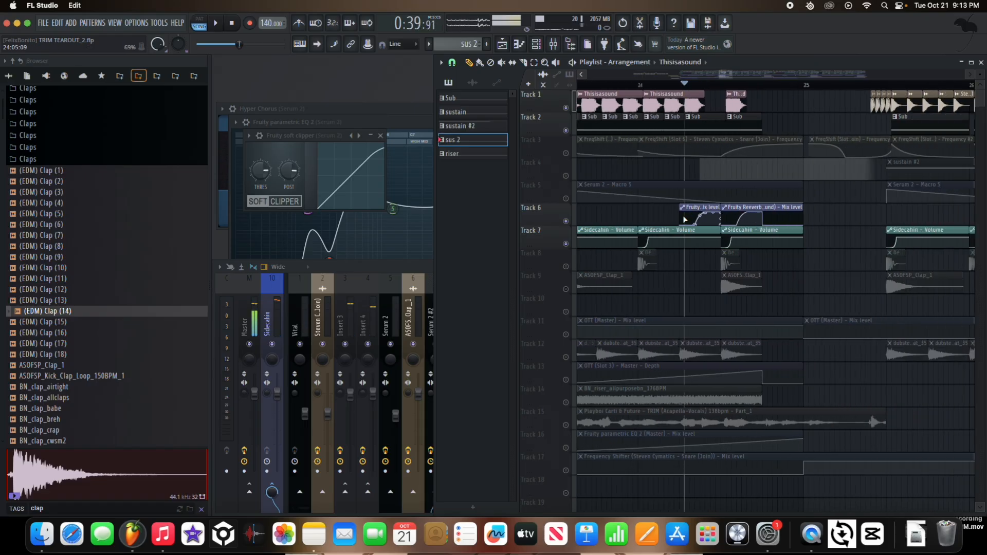
Restore all playlist tracks from solo and play the full arrangement from just before bar 23
right_click(565, 222)
right_click(565, 221)
scroll(851, 158, down, 5)
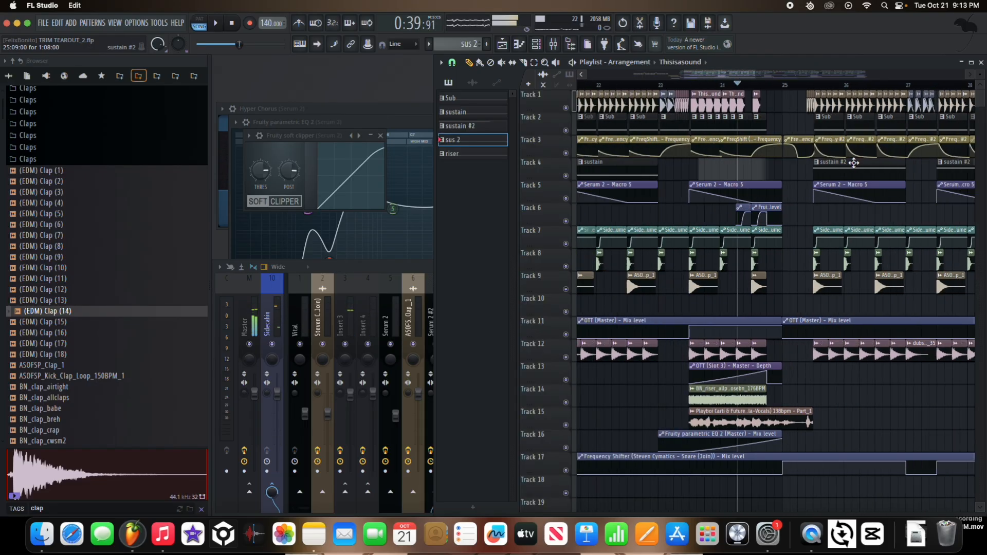
scroll(855, 179, up, 3)
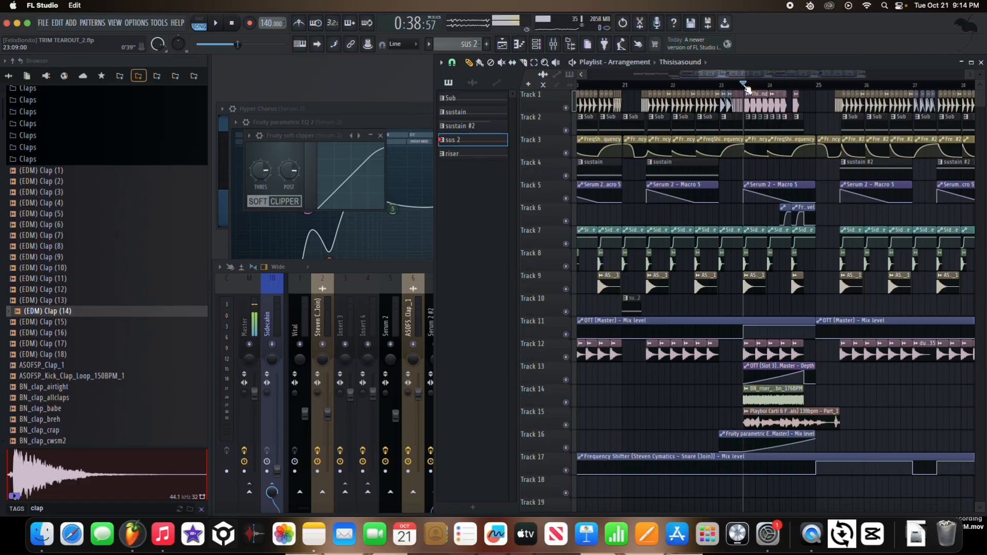
scroll(736, 90, up, 1)
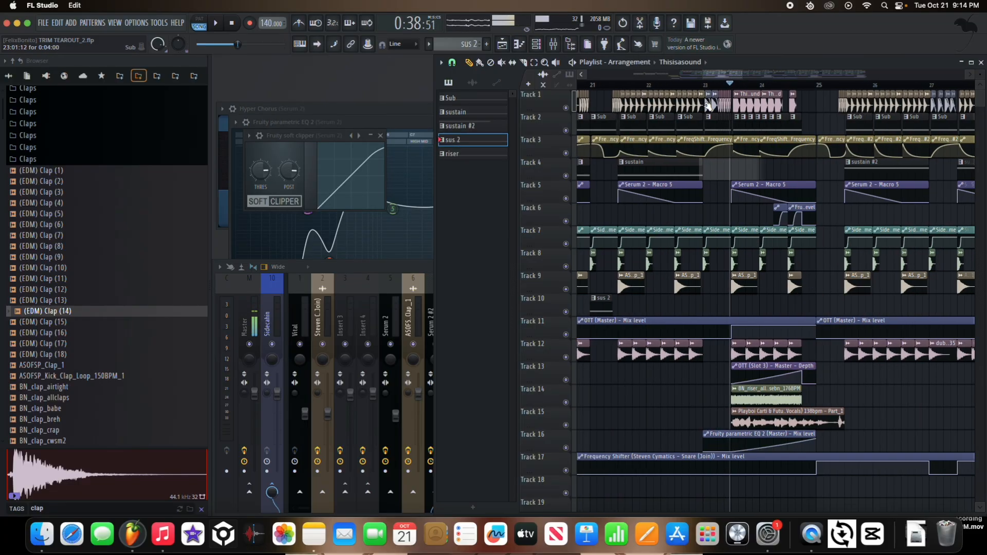
click(699, 86)
key(space)
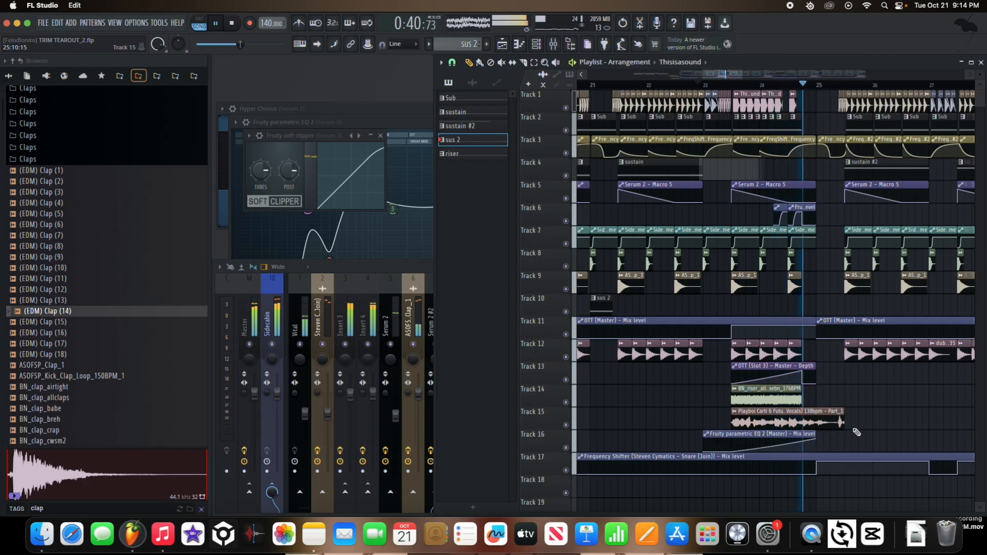
key(space)
Solo Tracks 13, 16 and 11 in turn to examine the master OTT and EQ automation clips, ending with all tracks active
right_click(567, 380)
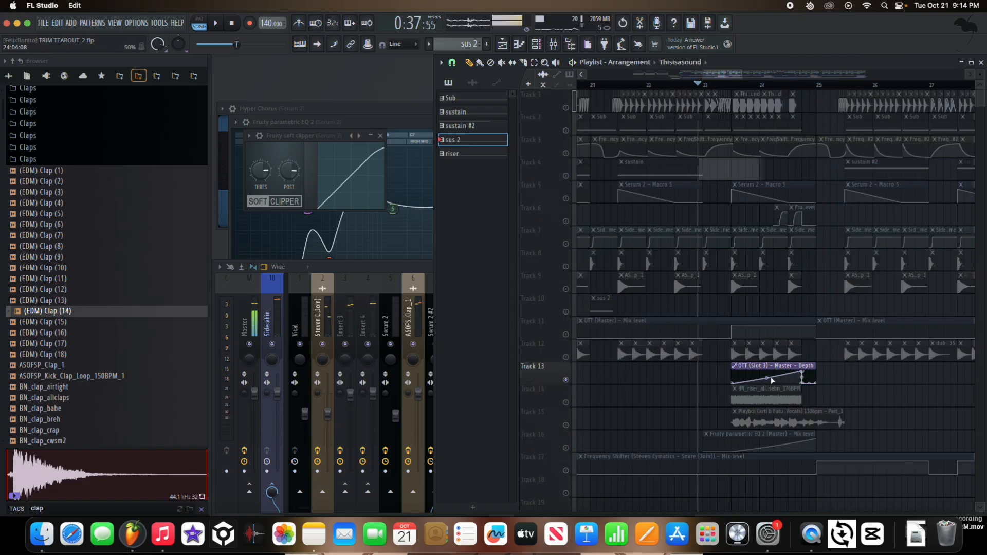
scroll(758, 374, up, 5)
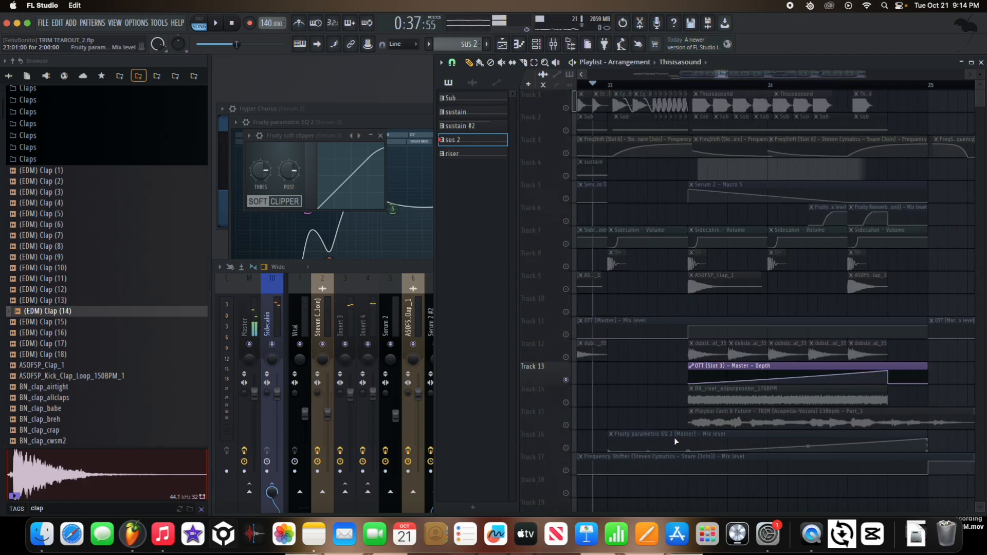
right_click(566, 447)
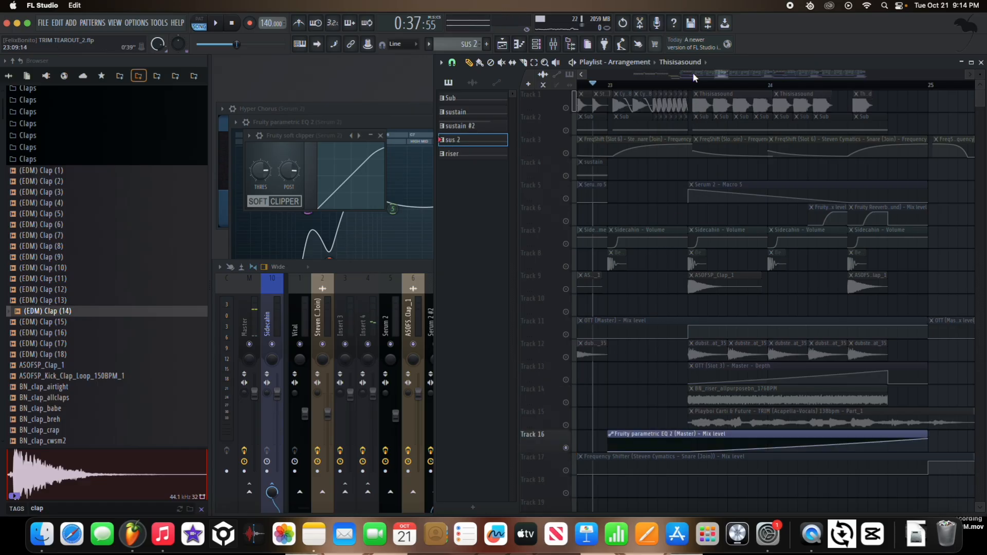
key(space)
scroll(610, 452, down, 2)
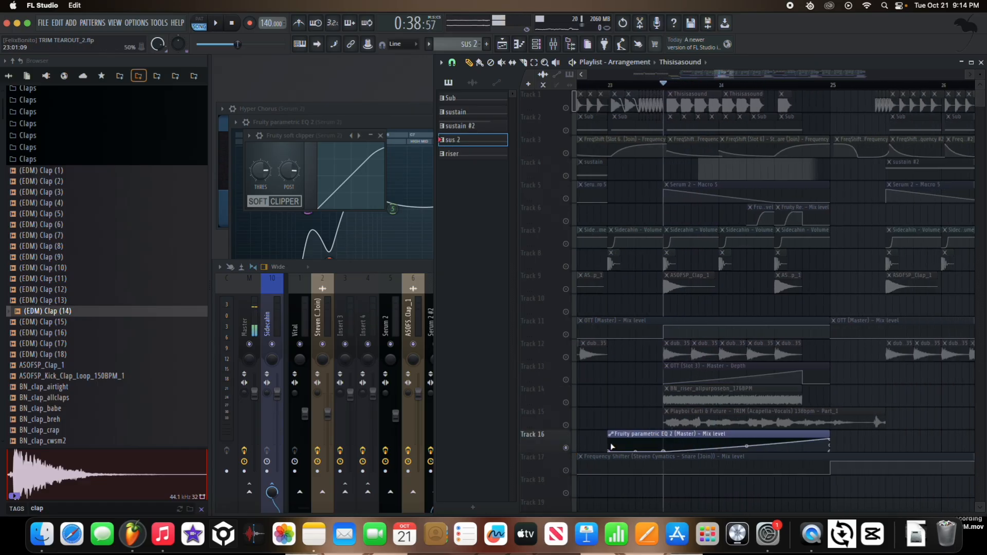
right_click(567, 334)
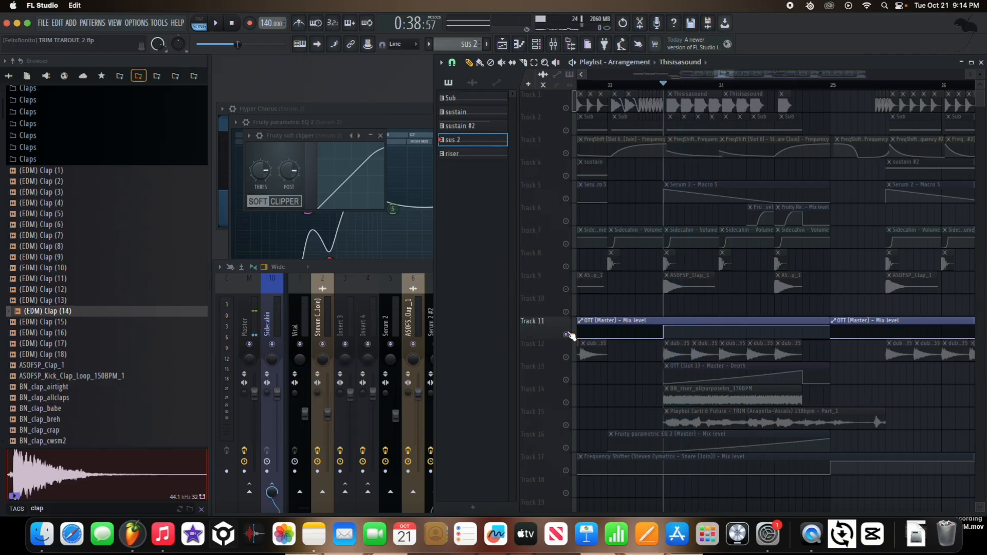
right_click(568, 335)
Play the full section from the middle of bar 23 twice, and select Track 13's OTT (Slot 3) - Master - Depth automation clip
key(space)
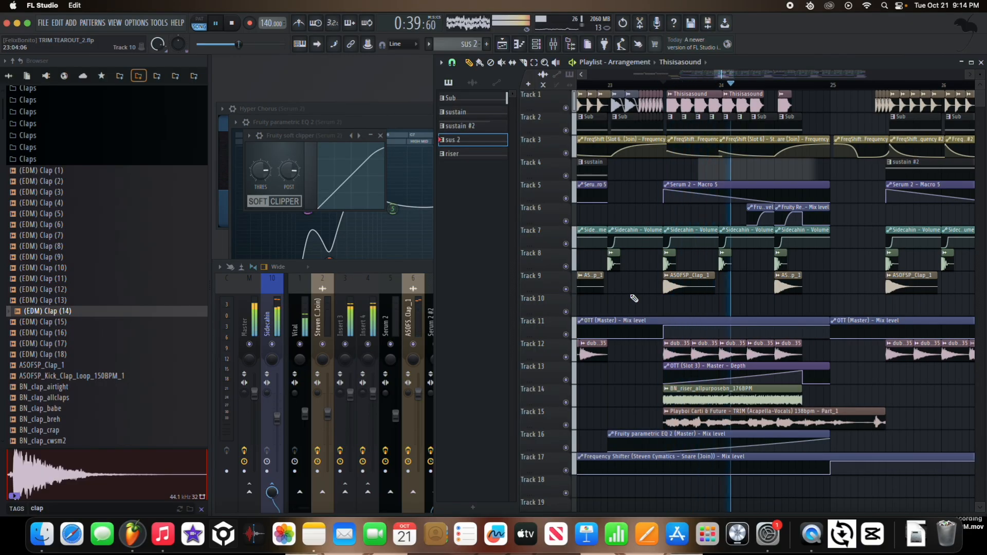
key(space)
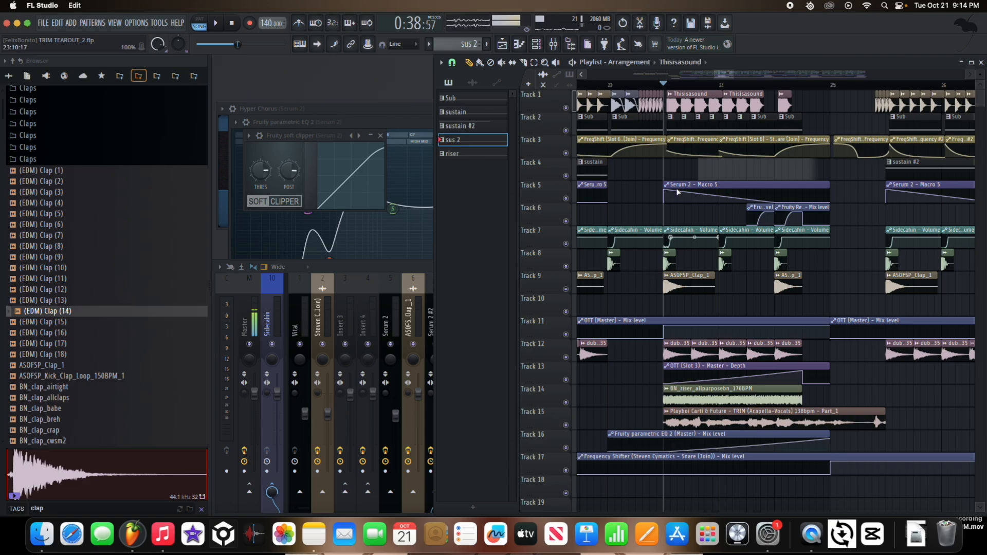
key(space)
scroll(696, 211, down, 3)
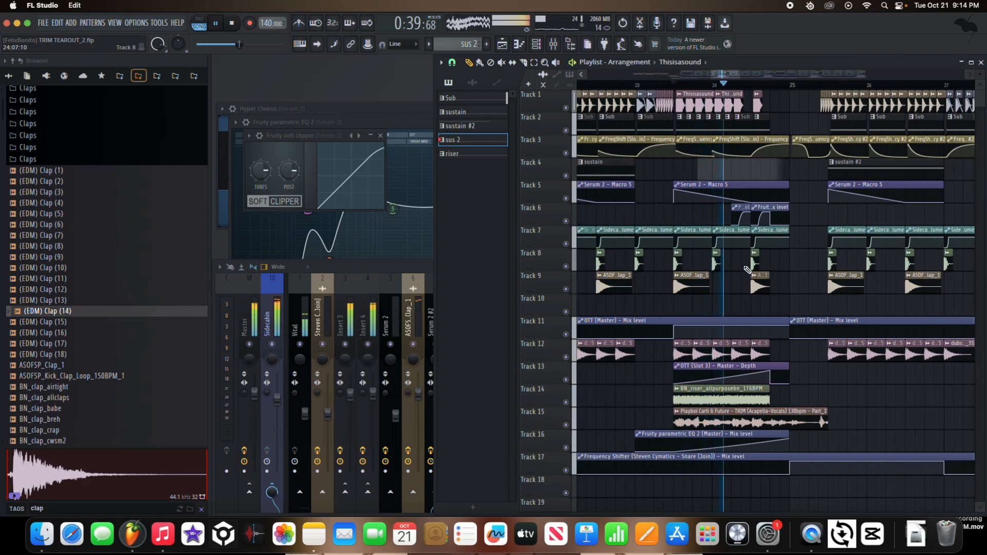
key(space)
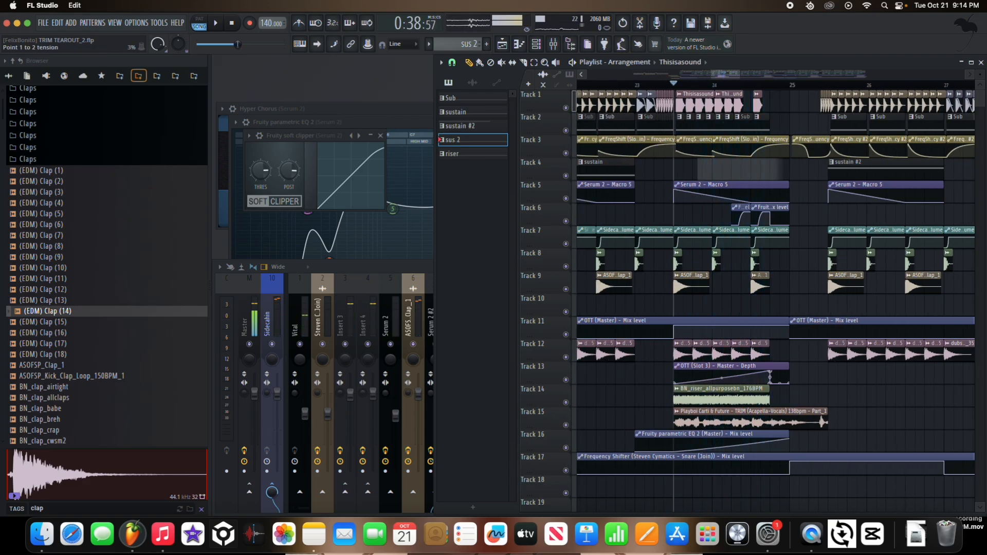
click(692, 366)
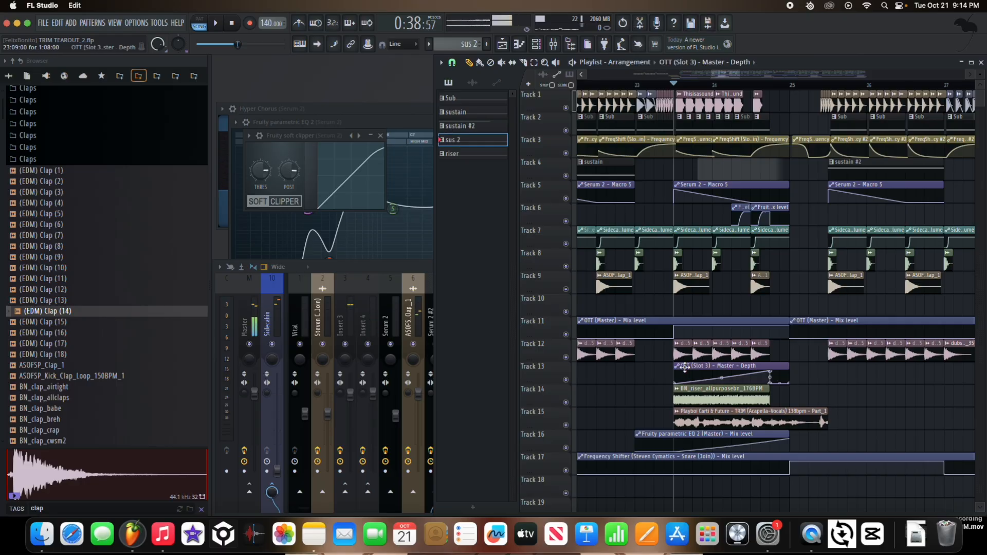
scroll(692, 367, up, 2)
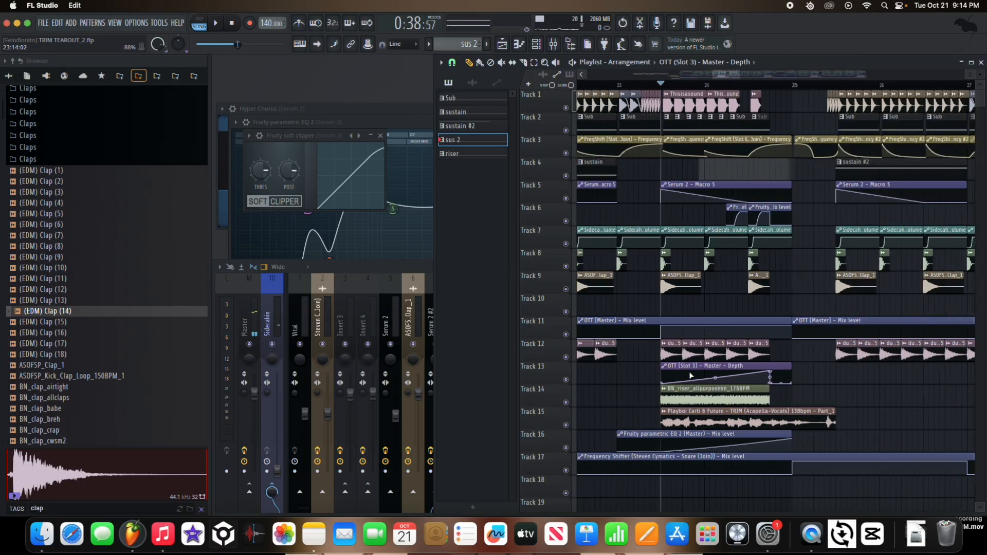
Play the section from the middle of bar 23 and examine the end points of the master OTT depth and EQ mix automation clips
key(space)
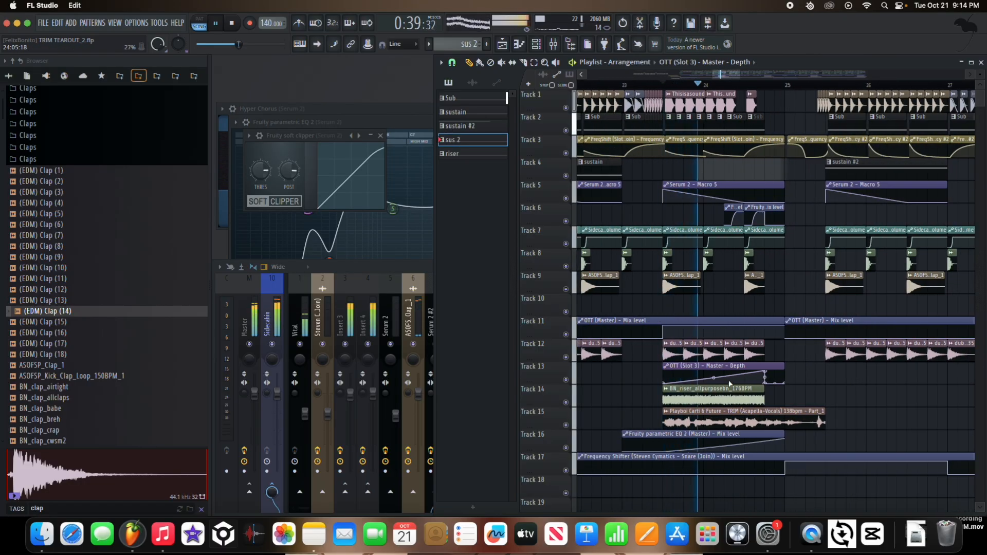
key(space)
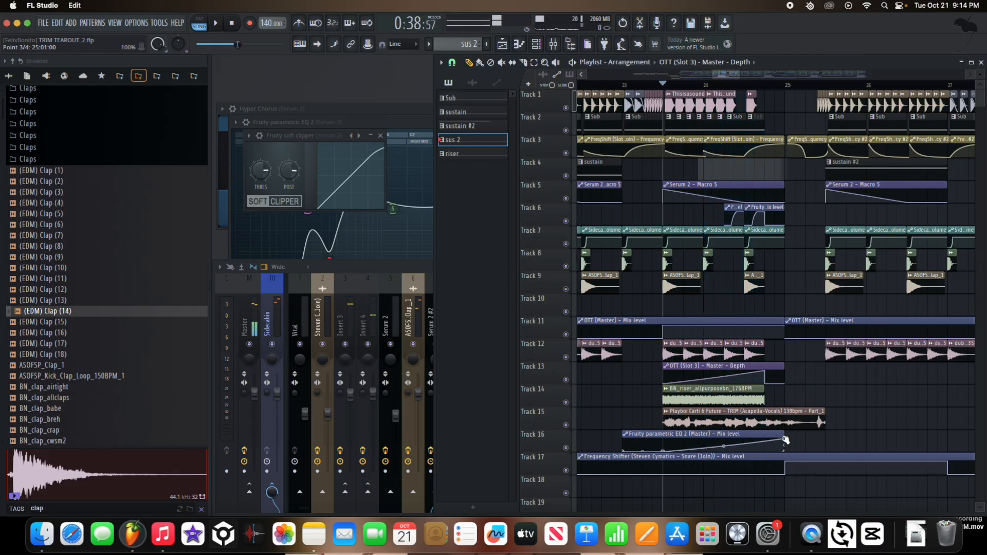
scroll(766, 374, down, 5)
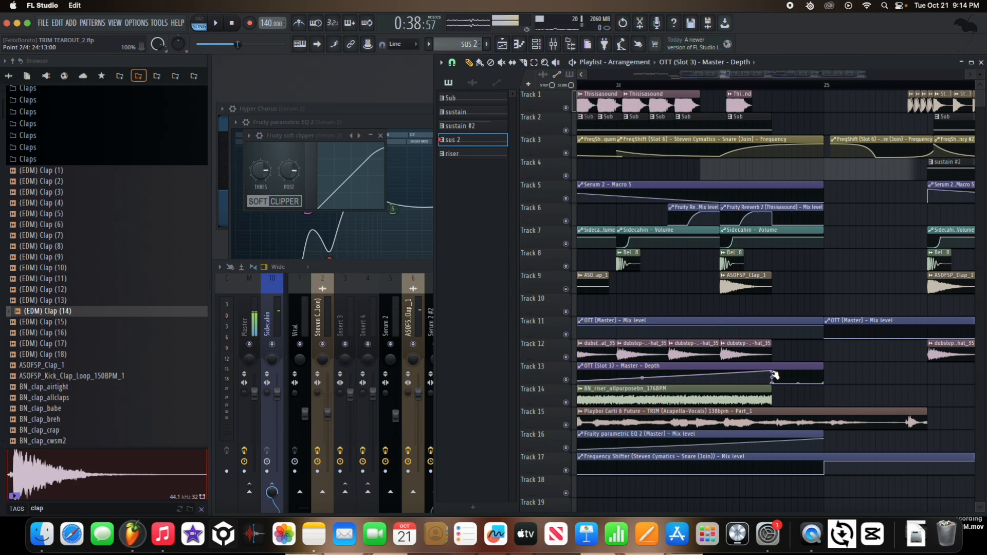
scroll(736, 175, down, 4)
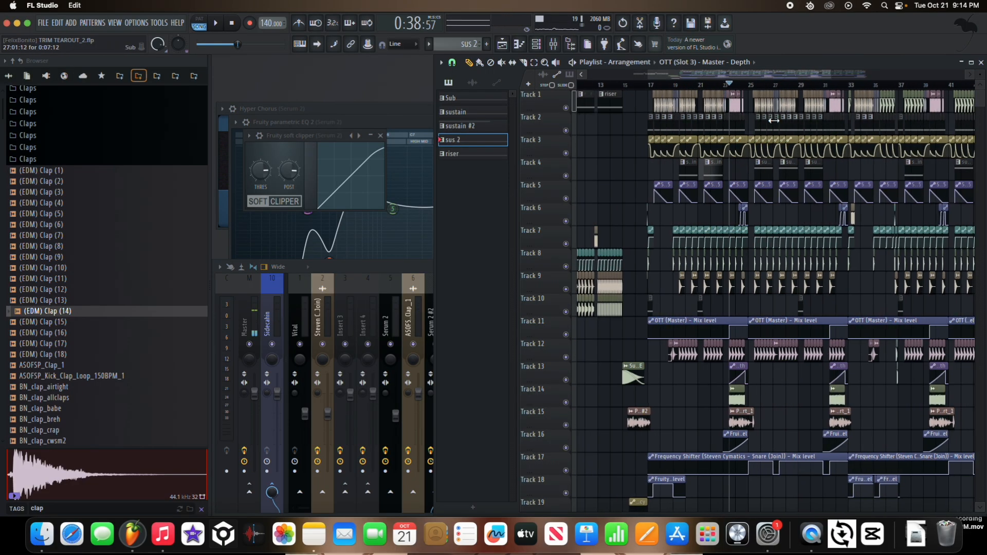
Play the full arrangement from the second half of bar 21, restarting it once near the same point
scroll(736, 174, up, 5)
scroll(732, 95, down, 4)
scroll(689, 91, up, 3)
scroll(689, 91, up, 4)
click(675, 93)
key(space)
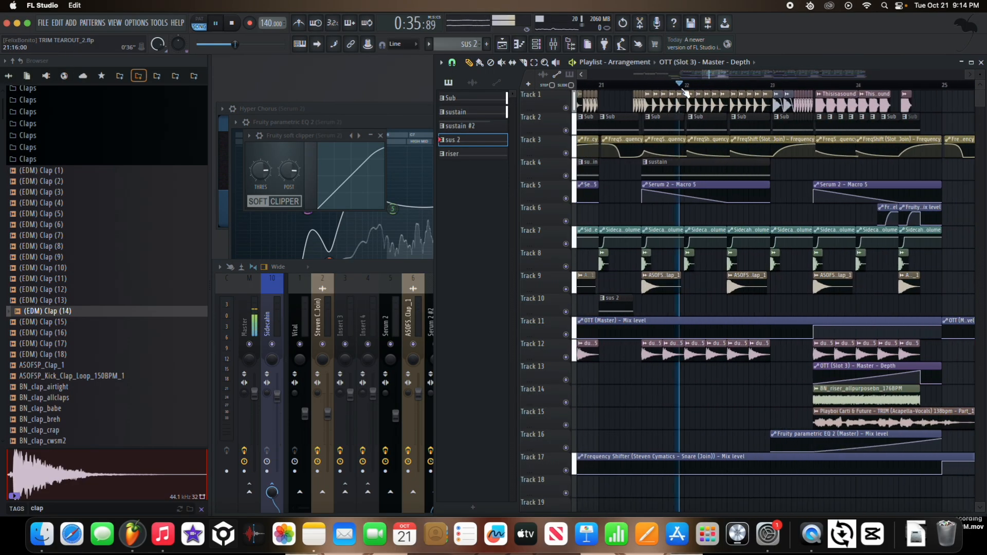
key(space)
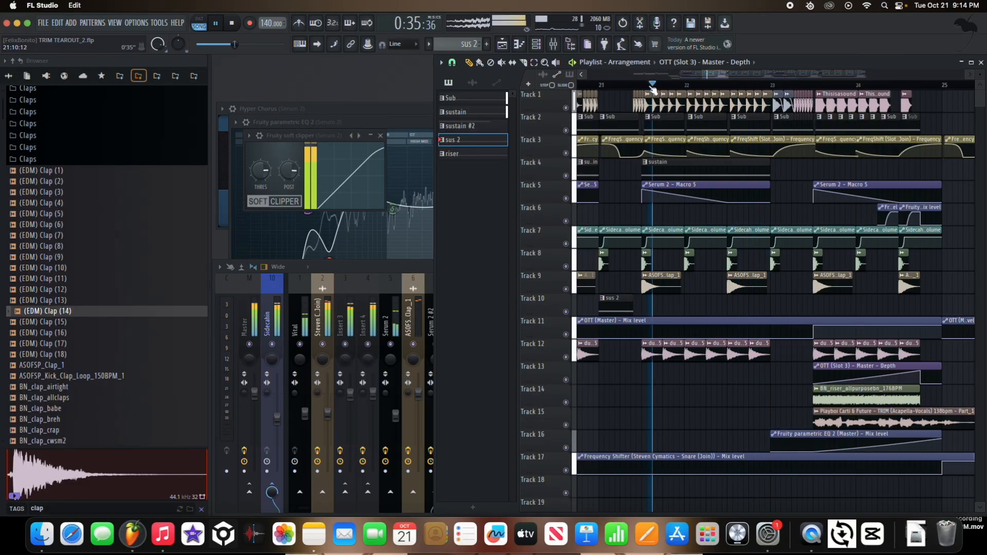
Play the arrangement from the middle of bar 25, where the sustain #2 clip on Track 4 starts
scroll(862, 93, down, 2)
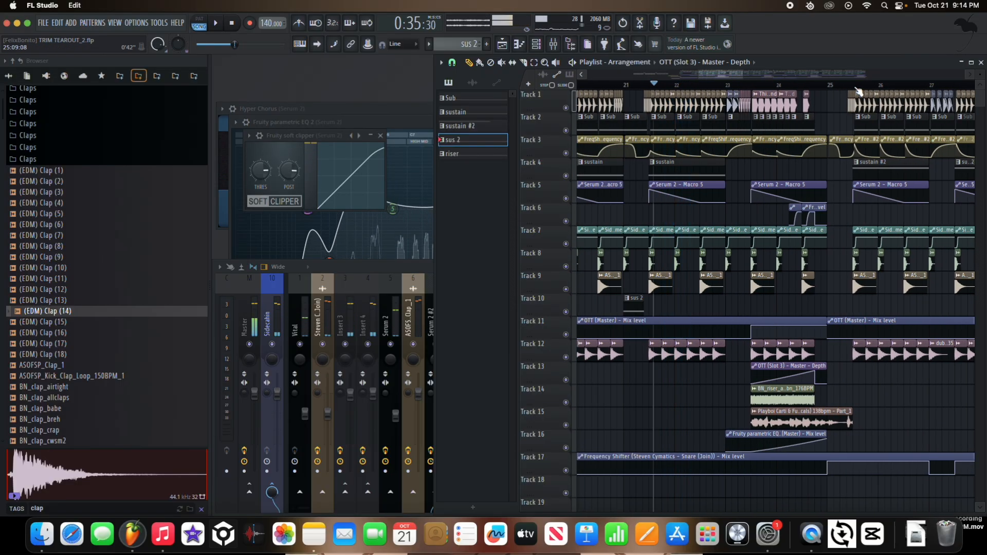
scroll(745, 170, down, 3)
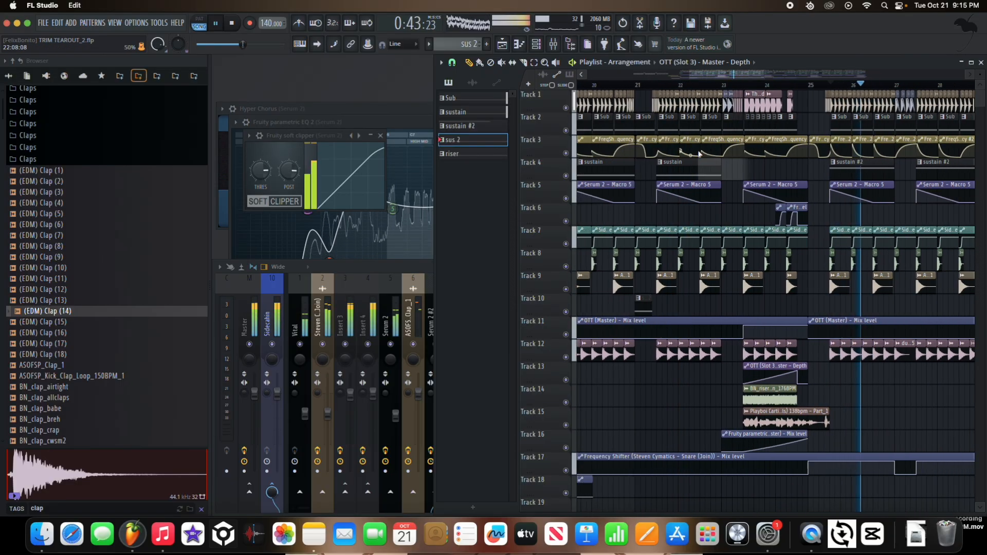
scroll(771, 400, down, 2)
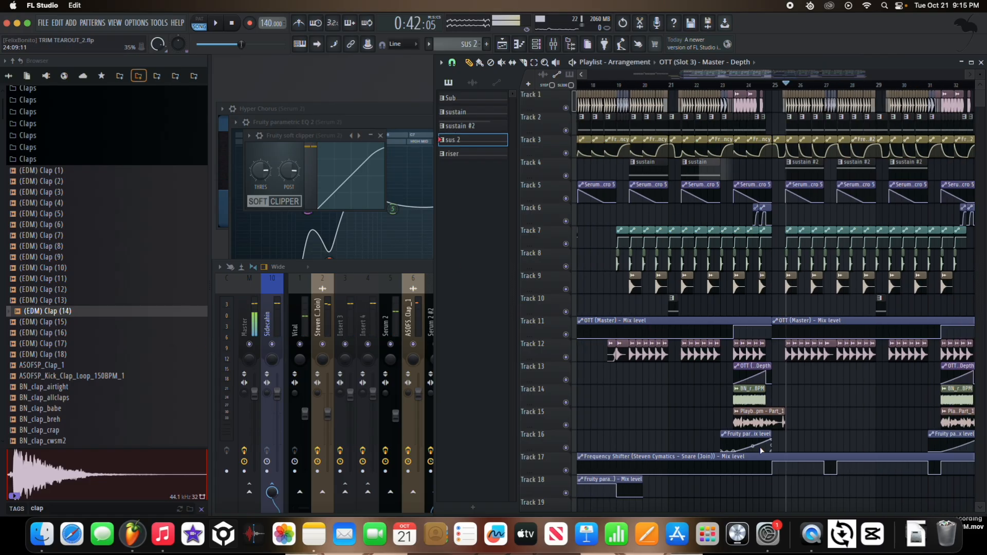
Examine the Frequency Shifter mix level automation on Track 17 across bars 25 to 28 and play from bar 27
scroll(776, 458, up, 6)
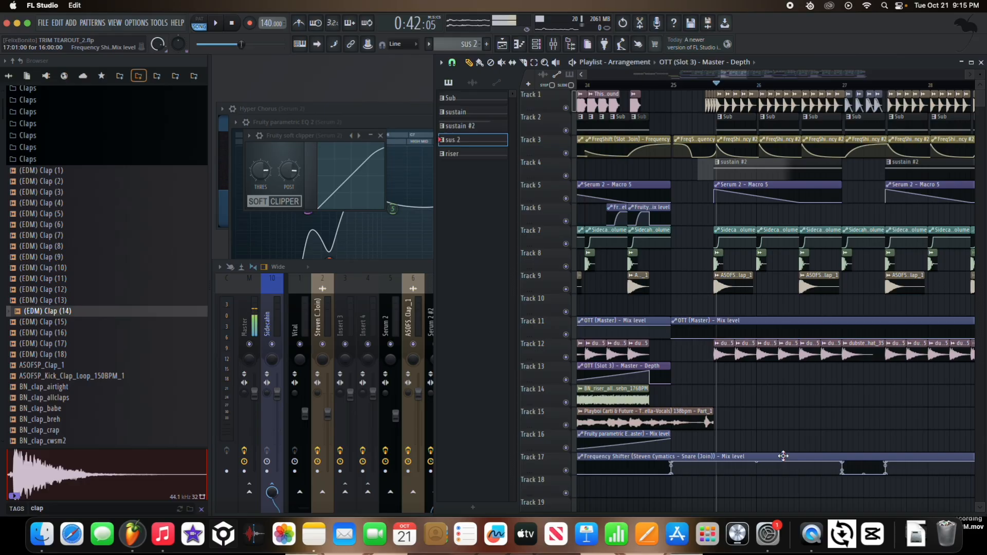
scroll(783, 456, down, 2)
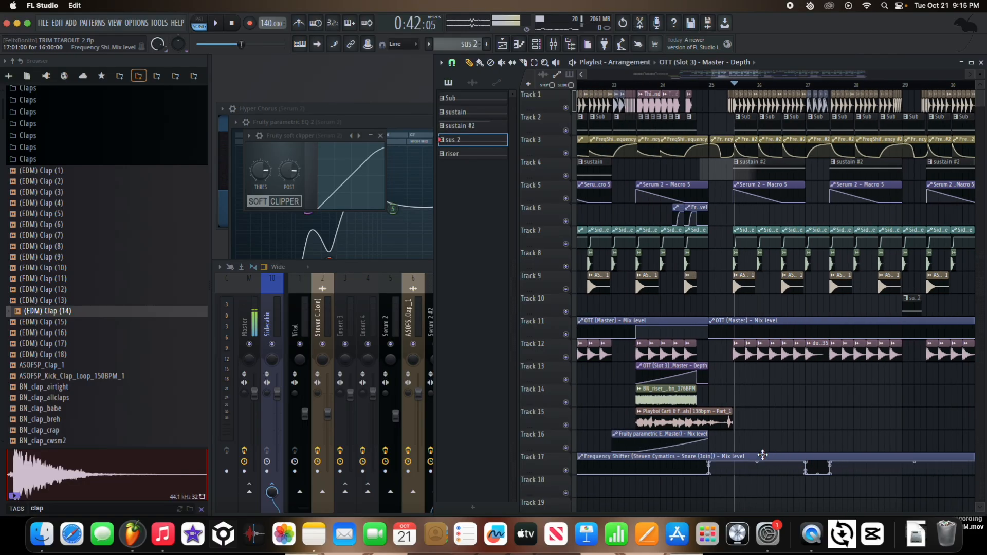
scroll(735, 210, up, 3)
key(space)
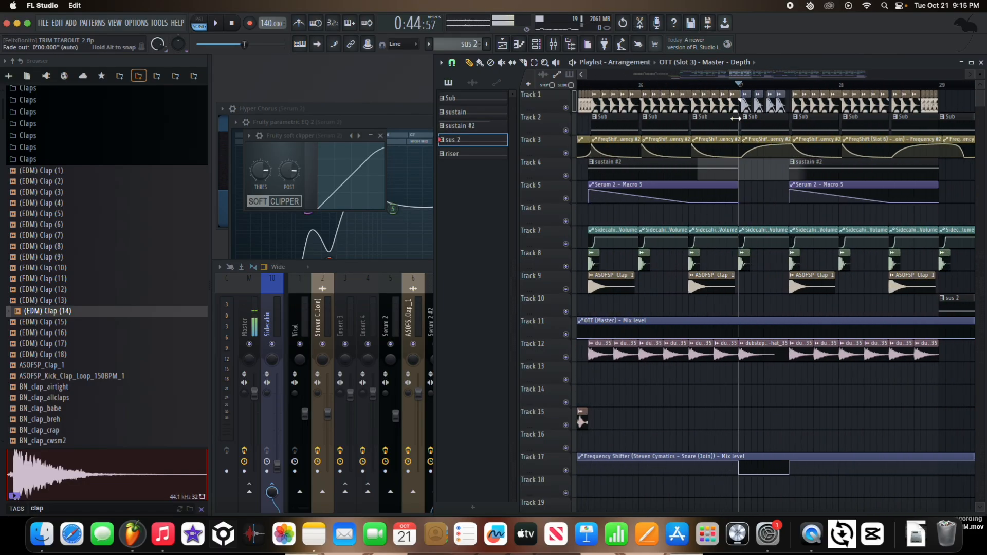
Play the Thisisasound section from bar 31 and move the playback position to the start of bar 33
scroll(739, 196, down, 4)
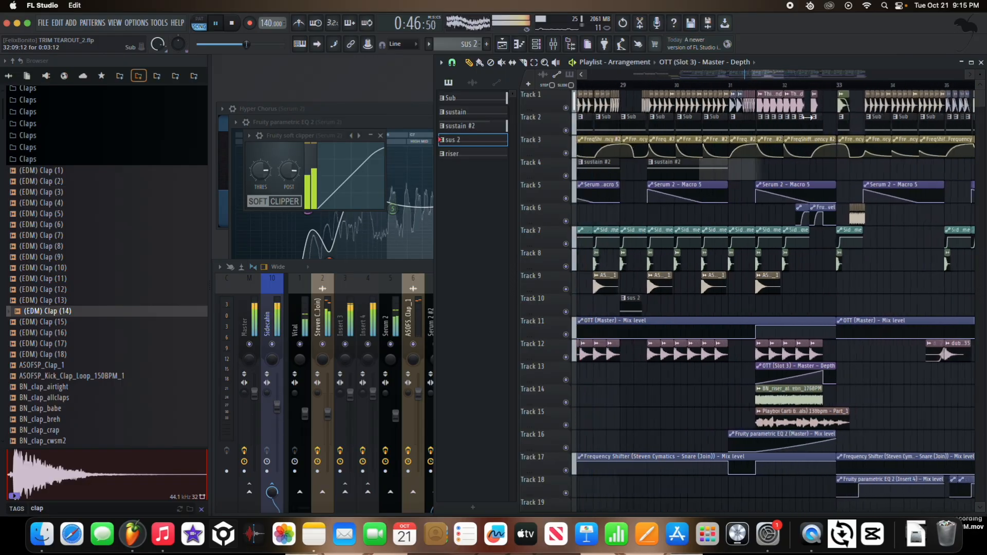
scroll(745, 100, down, 3)
scroll(754, 95, up, 5)
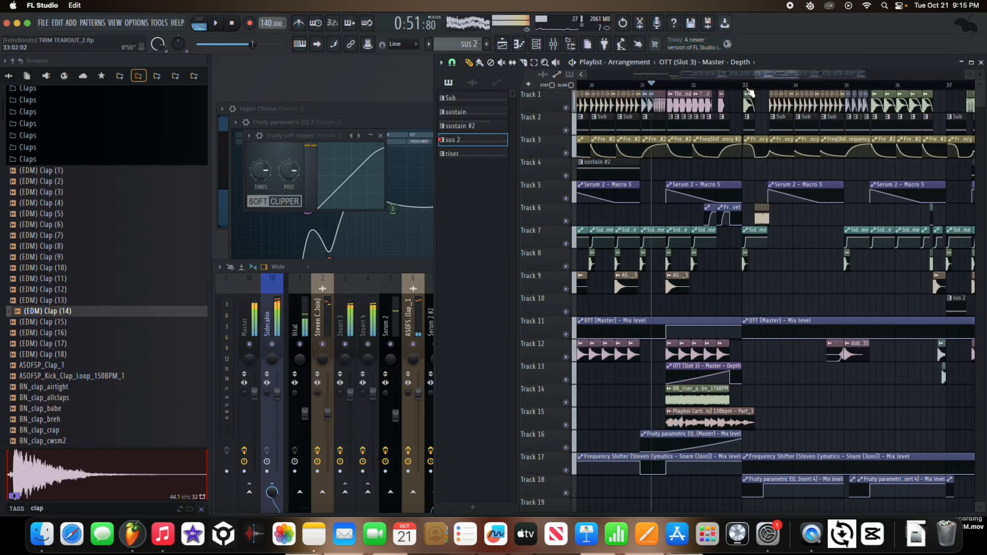
key(space)
scroll(762, 92, down, 3)
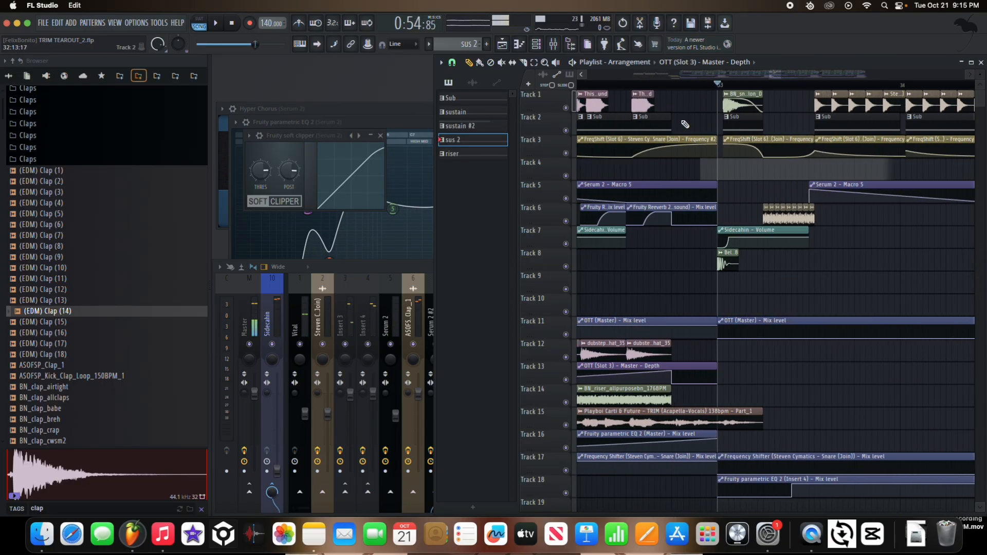
Play the opening of bar 33 with the BN_snare_melon_D hit, stopping before the Track 6 clips
key(space)
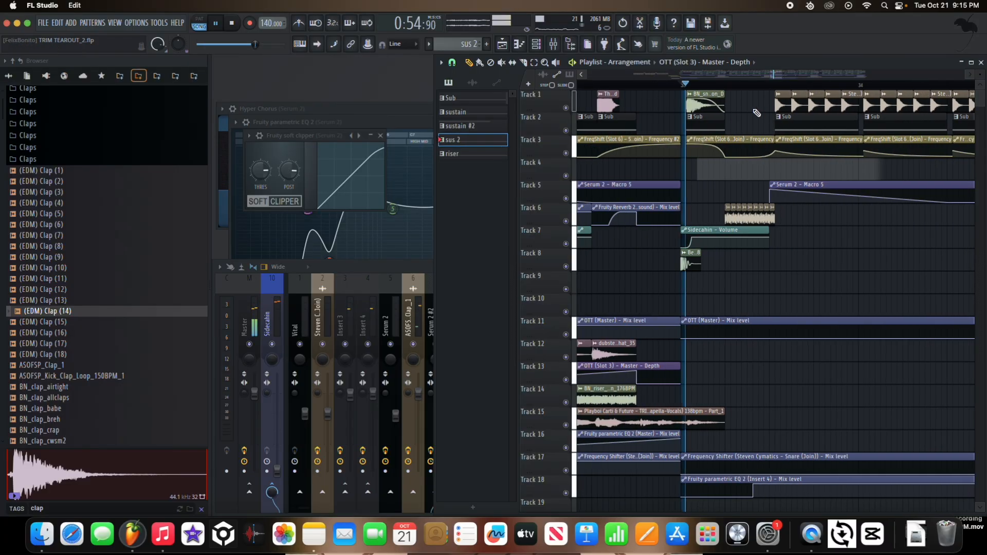
scroll(689, 91, down, 4)
scroll(689, 91, up, 4)
key(space)
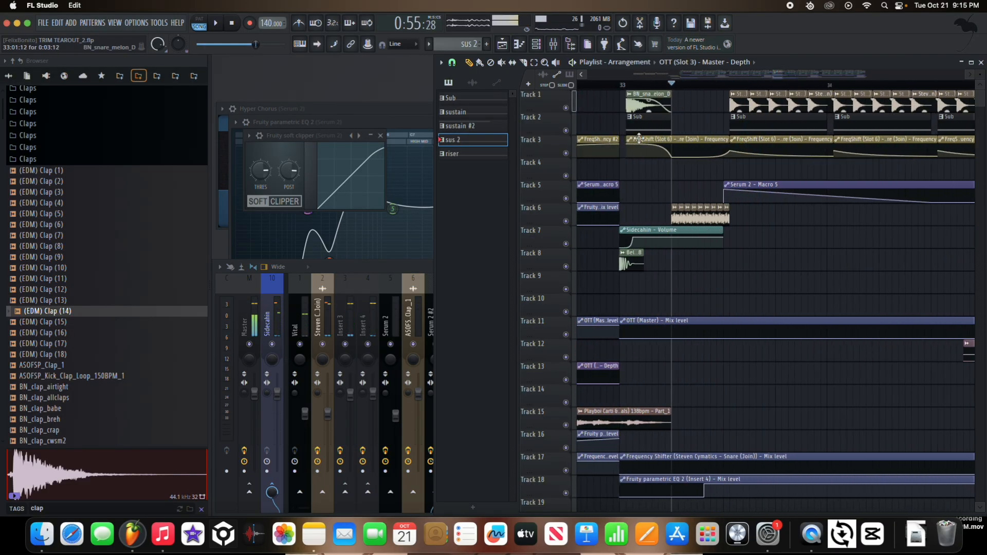
Solo Track 6 to examine its SYNTH DIRT 7 clips in bar 33, restore all tracks, and play the full arrangement
right_click(567, 221)
scroll(670, 222, up, 5)
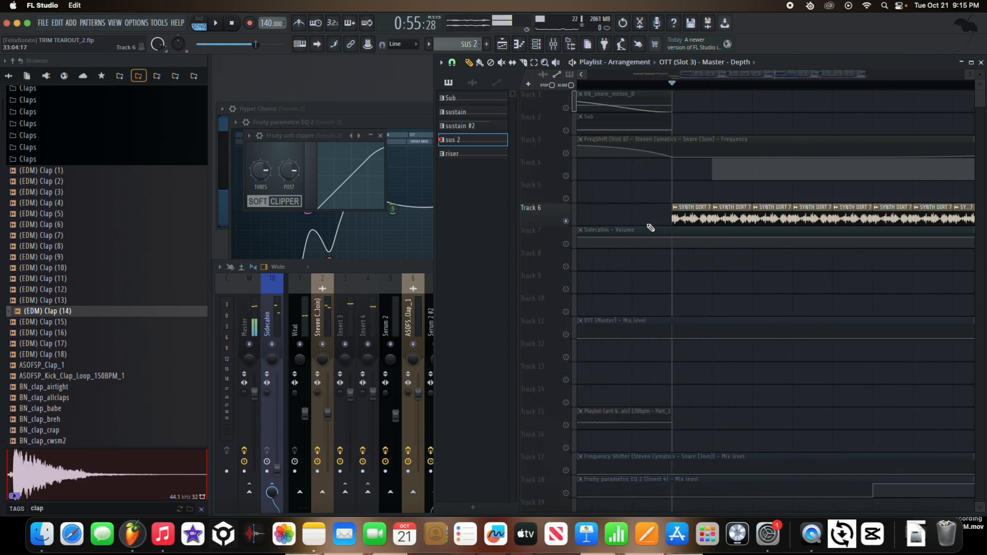
scroll(651, 227, down, 3)
right_click(566, 222)
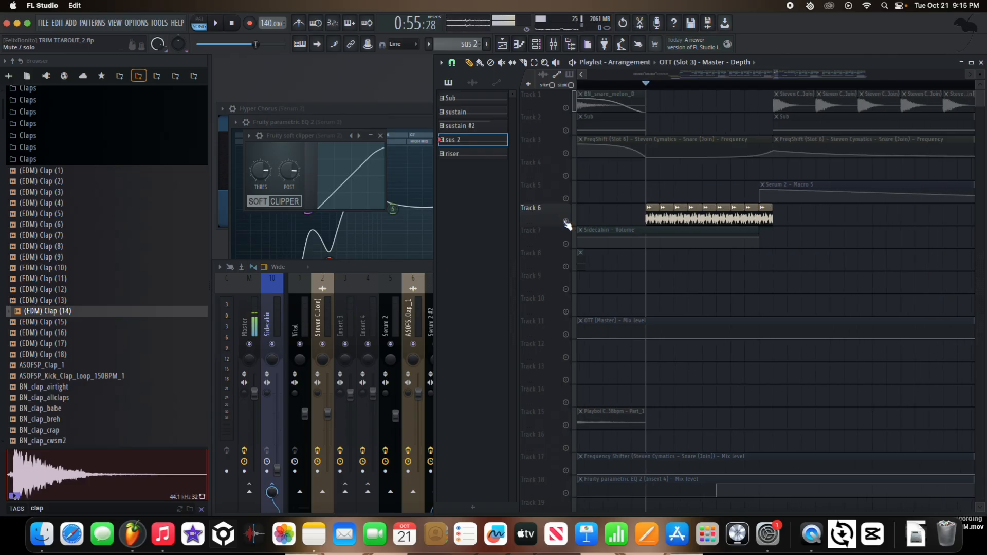
right_click(566, 221)
scroll(669, 222, up, 1)
key(space)
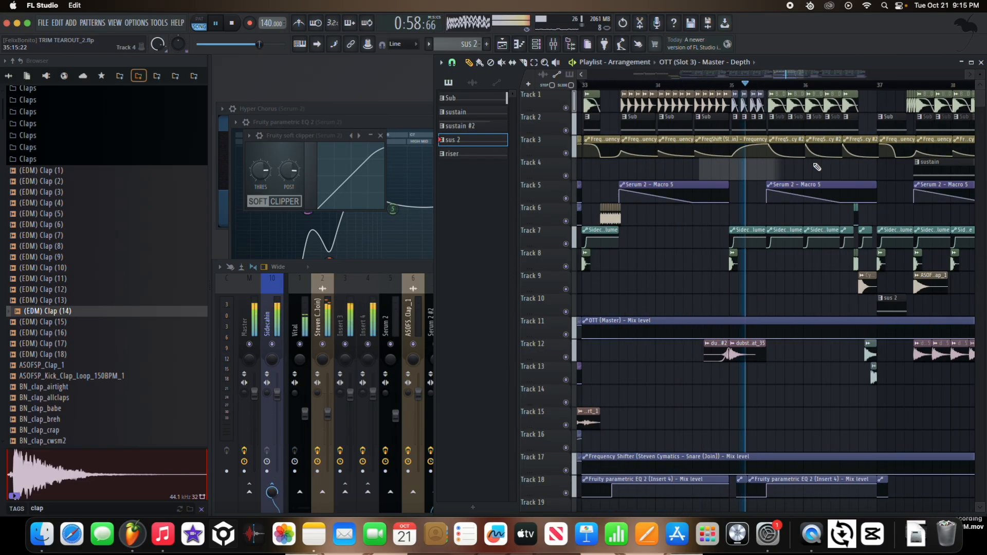
Play the full arrangement from the first BN_snare_melon_D clip in the middle of bar 35 through bar 37, examining the clips
key(space)
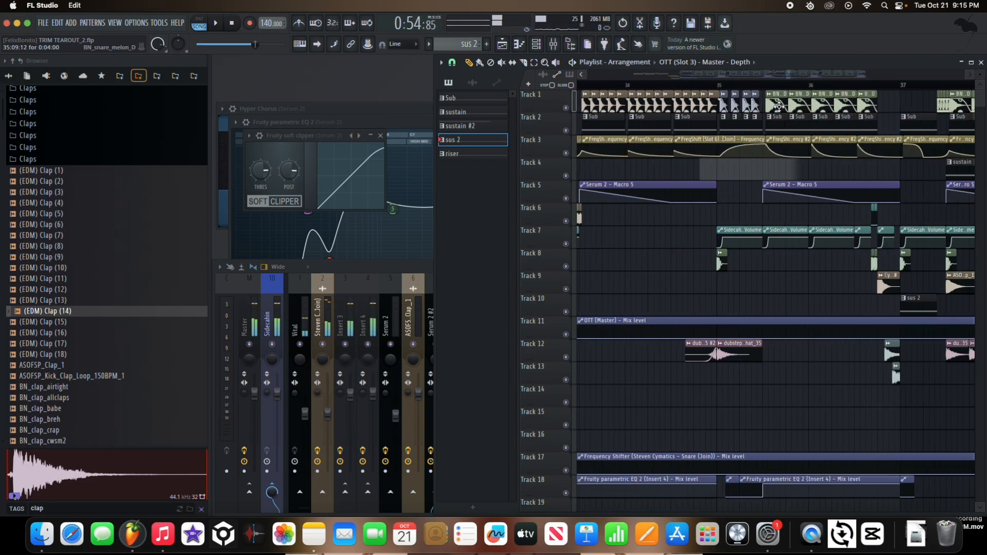
click(722, 86)
scroll(684, 117, down, 4)
key(space)
scroll(653, 131, down, 4)
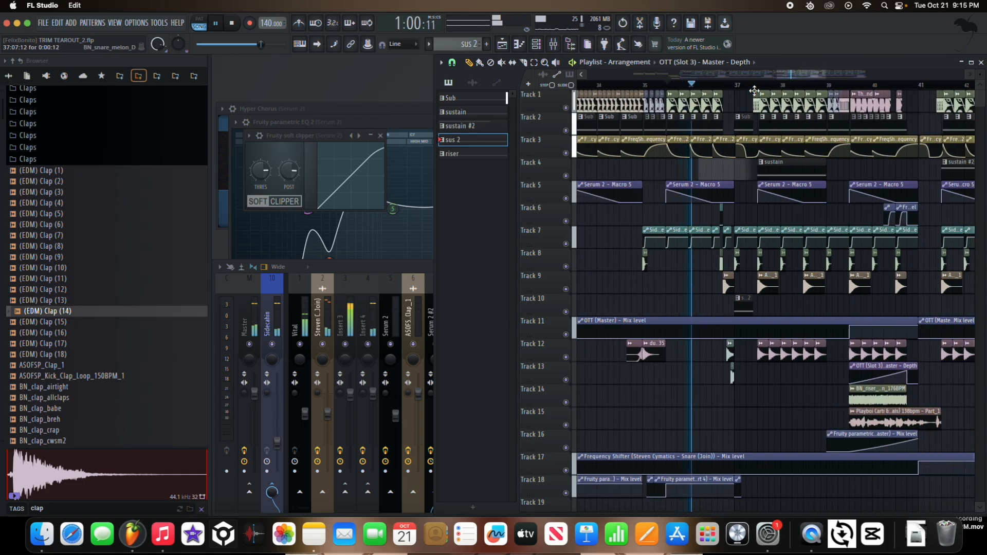
scroll(749, 91, up, 4)
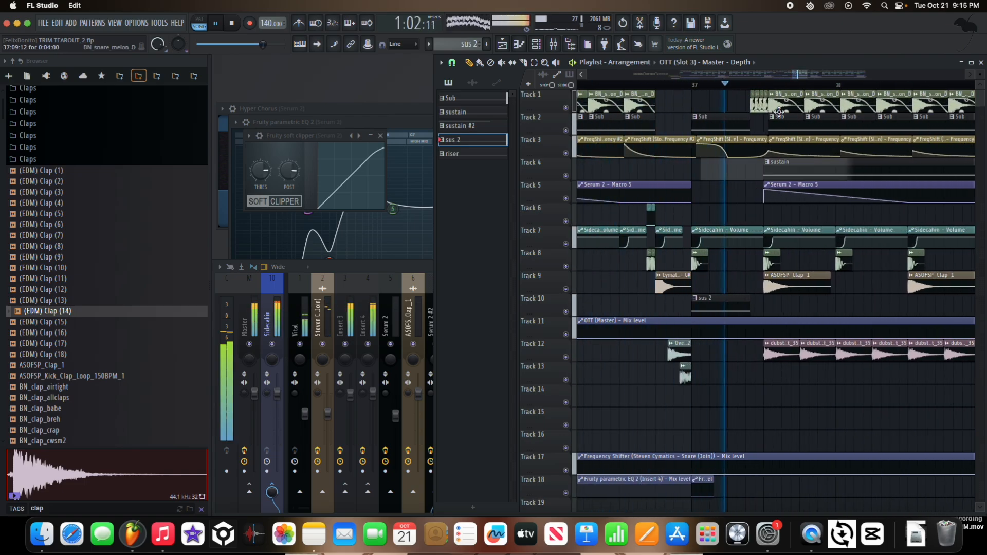
scroll(778, 163, down, 4)
scroll(749, 159, up, 3)
scroll(751, 150, down, 3)
scroll(749, 146, up, 5)
key(space)
Open the audio clip settings of the BN_snare_melon_D sample from its clip on Track 1
scroll(745, 134, down, 5)
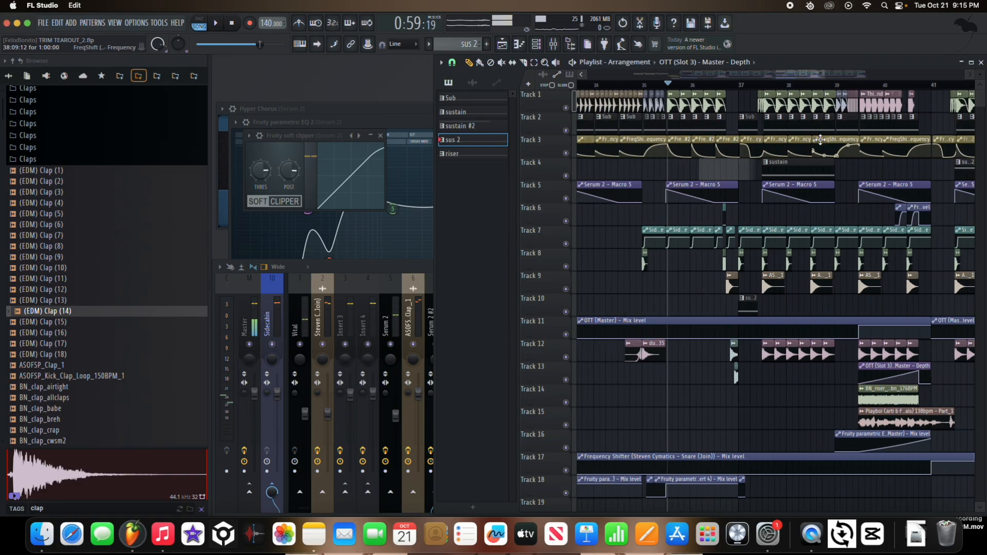
scroll(737, 108, up, 6)
double_click(737, 103)
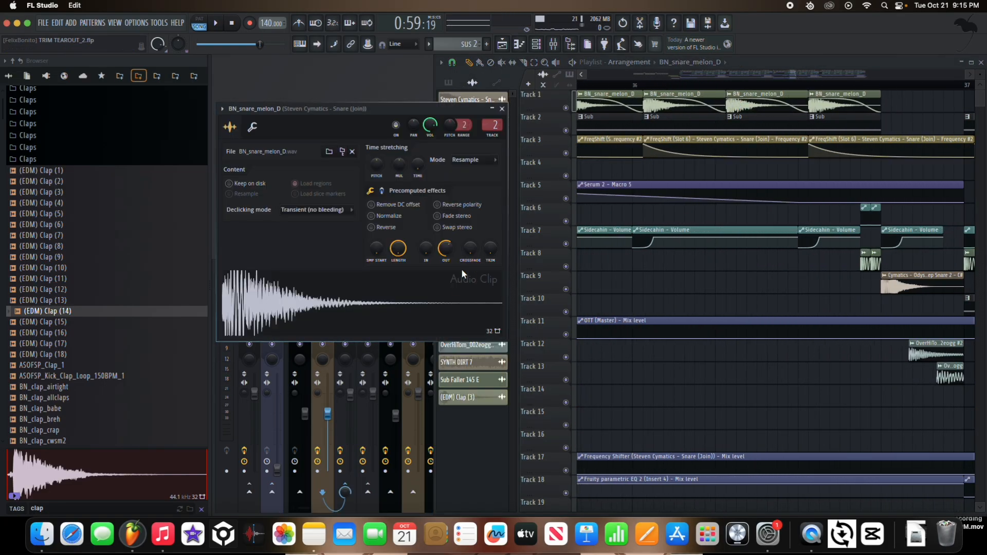
Play the arrangement from the middle of bar 30, solo Track 1, and play the snares on their own
click(644, 84)
scroll(661, 87, down, 6)
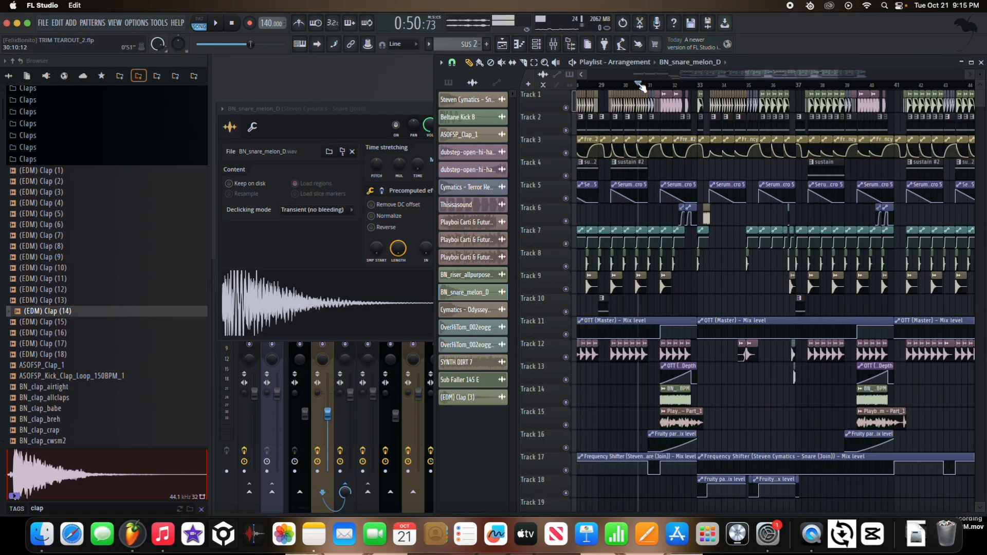
key(space)
key(space)
right_click(566, 108)
key(space)
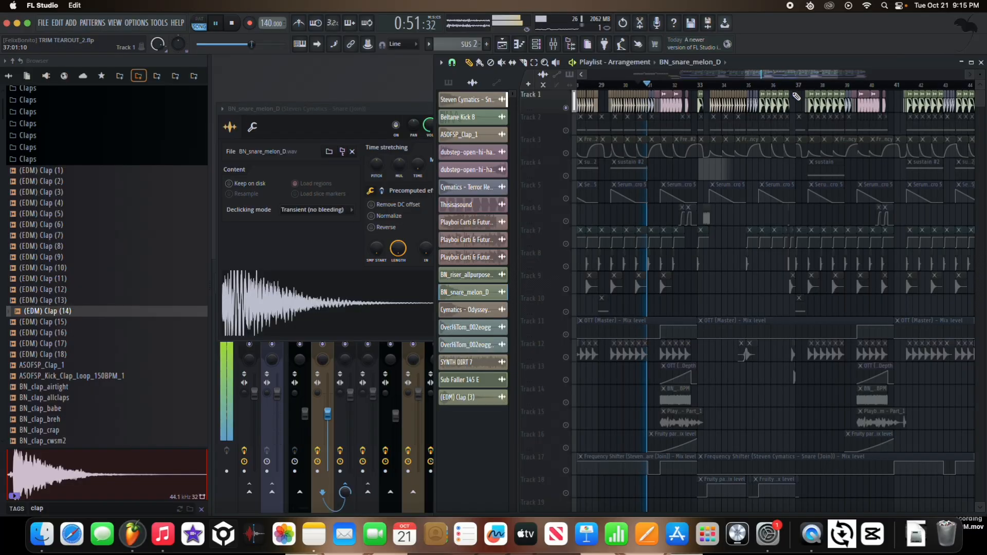
Play the soloed BN_snare_melon_D clips from the middle of bar 35
click(763, 84)
scroll(773, 98, up, 6)
key(space)
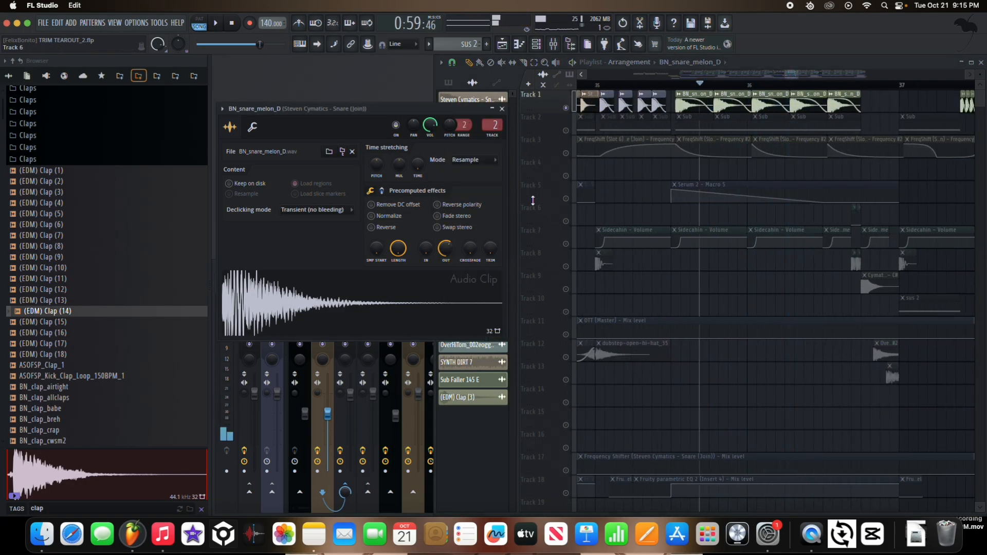
Disable the effects on the snare's mixer track 2, Insert 3 and Insert 4, and play the snares dry
click(318, 458)
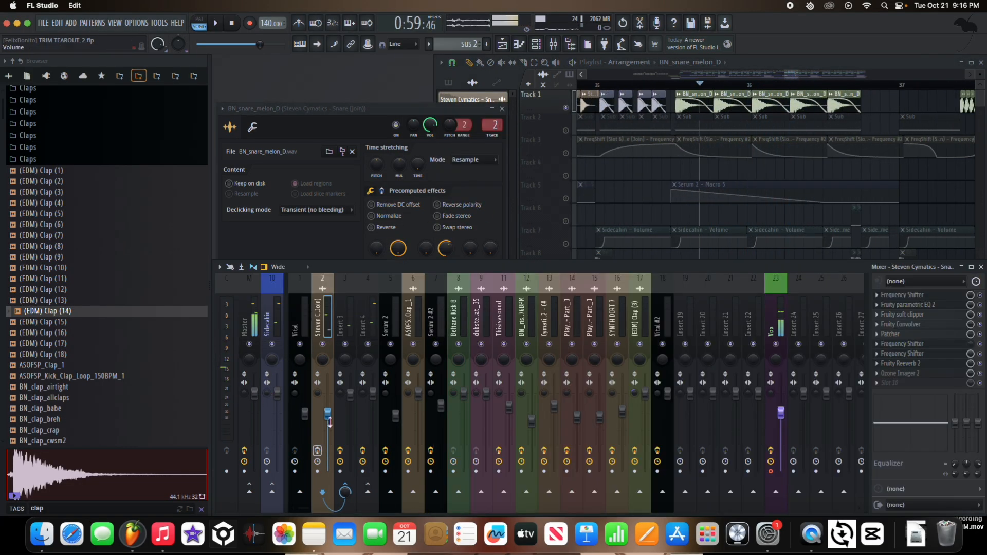
key(space)
click(343, 451)
click(363, 451)
key(space)
Show the precomputed effects of BN_snare_melon_D, and re-enable the effects on mixer track 2, Insert 3 and Insert 4
click(335, 253)
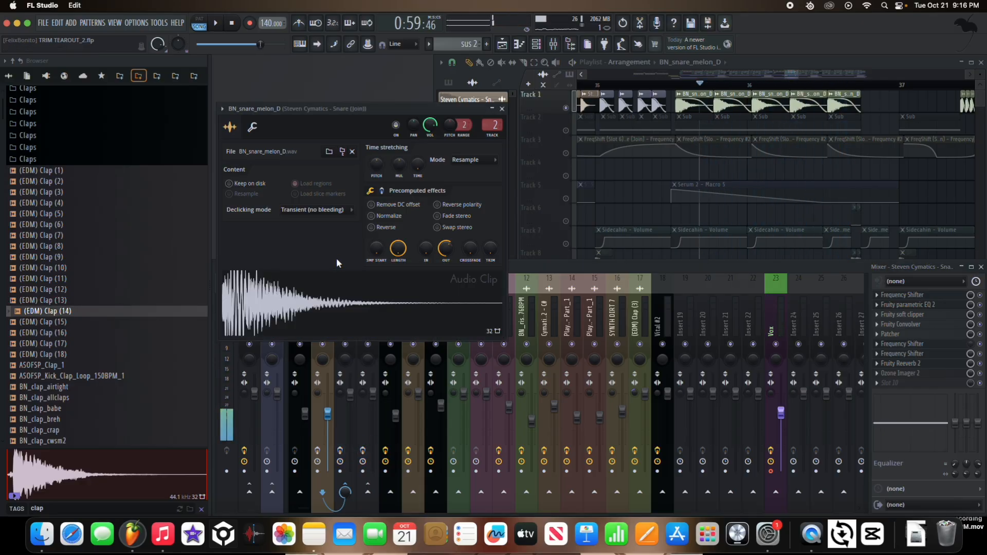
click(381, 192)
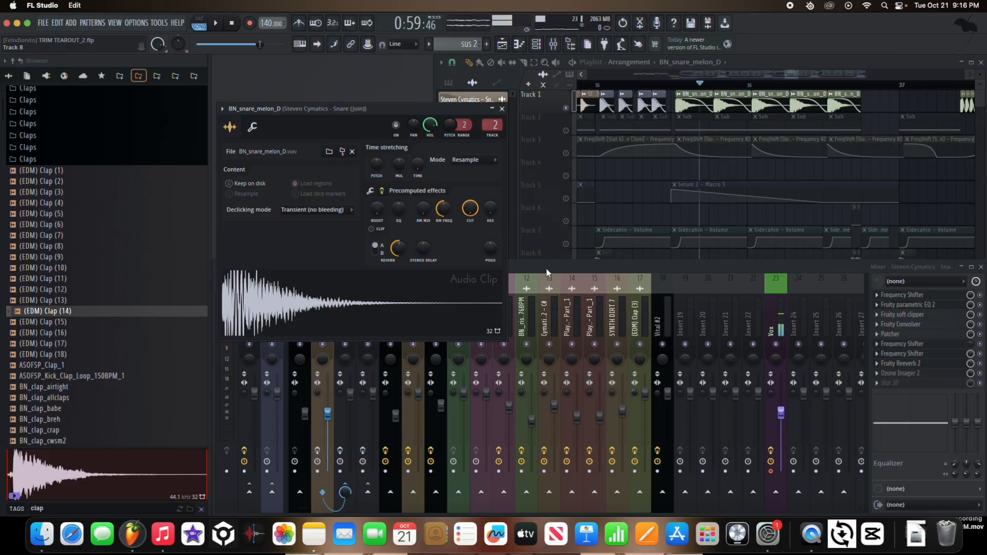
click(392, 350)
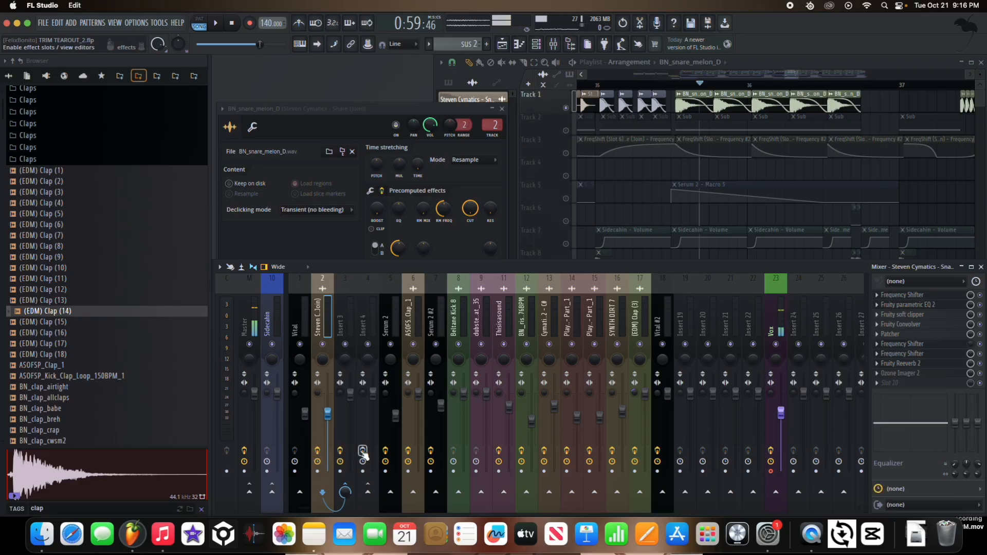
Play Track 2's Sub alone from the middle of bar 35, and replay it with Track 1's snares unmuted
click(567, 133)
scroll(680, 90, up, 3)
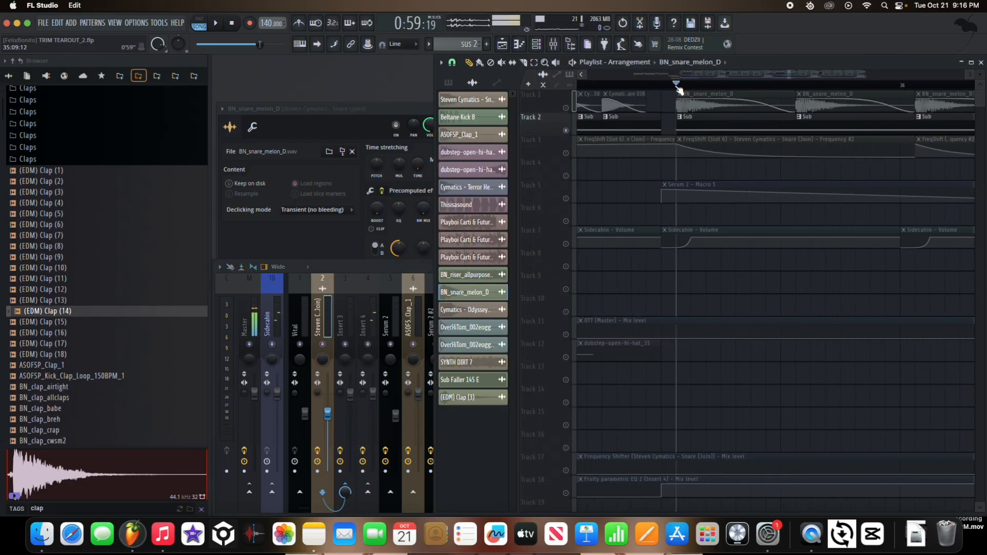
key(space)
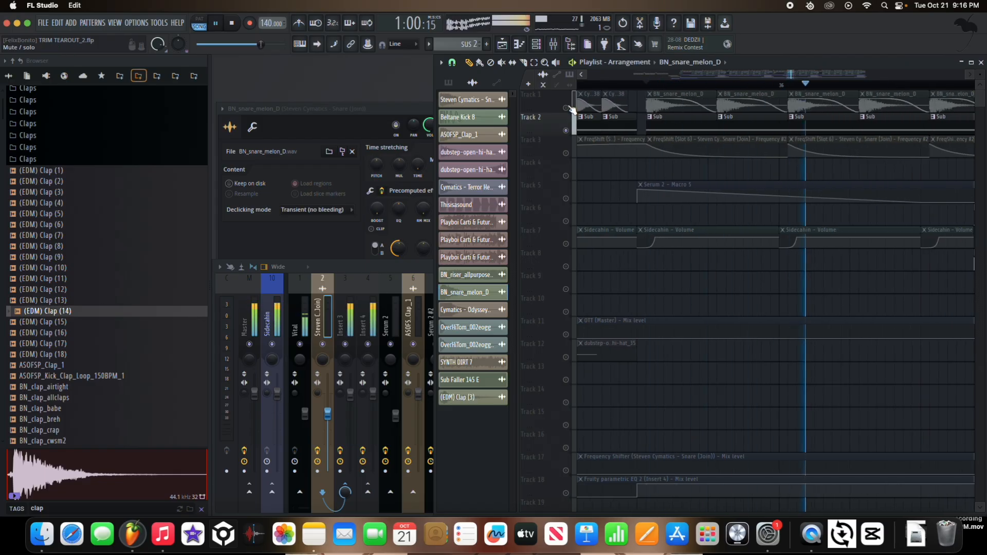
click(572, 108)
key(space)
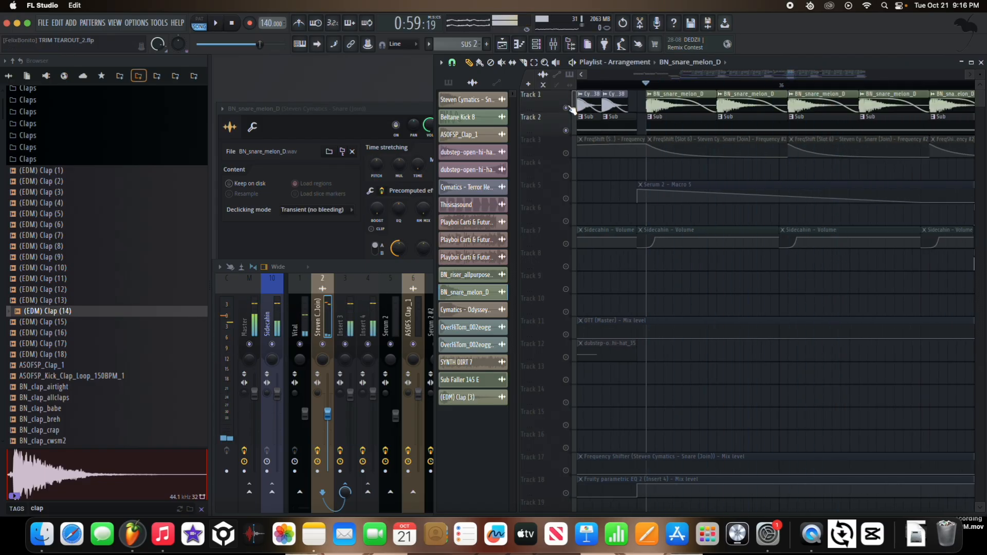
Bring all playlist tracks back into playback and delete Track 1's BN_snare_melon_D clips between the middle of bar 35 and bar 37
click(572, 108)
scroll(683, 136, down, 5)
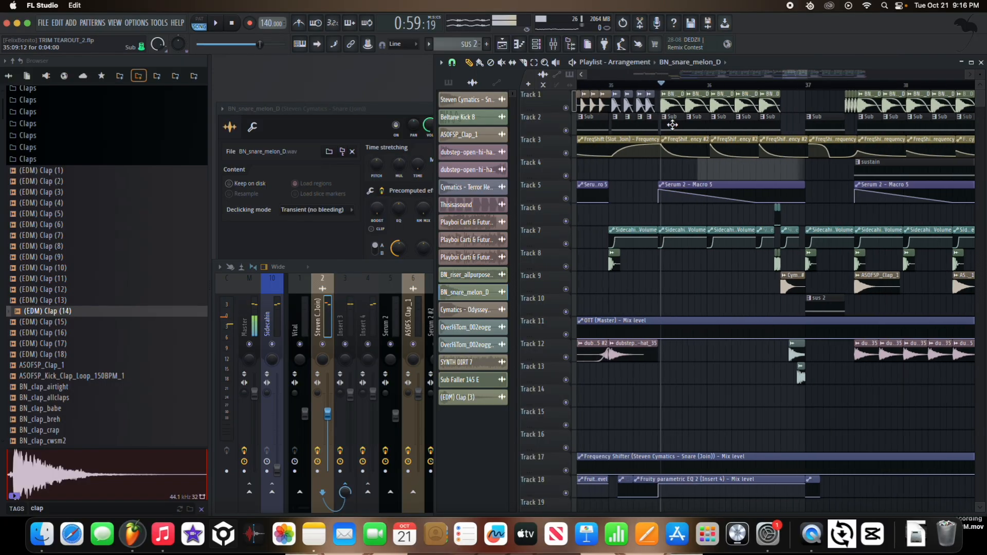
scroll(684, 136, up, 4)
right_click(772, 103)
right_click(668, 102)
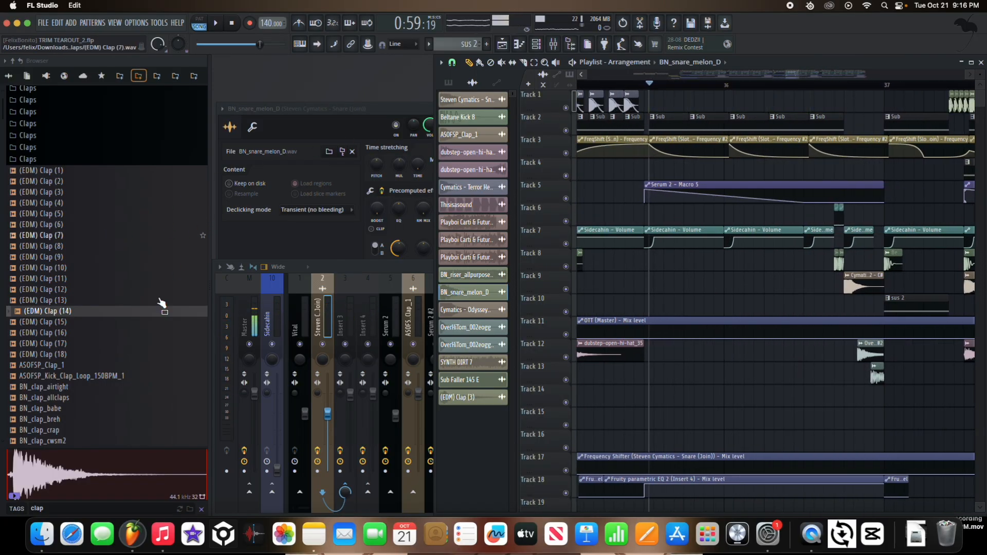
Search the sample browser for "snare" and audition several BN snares, including BN_snare_sharp_metal_high_end_D and BN_snare_whomp
text(sna)
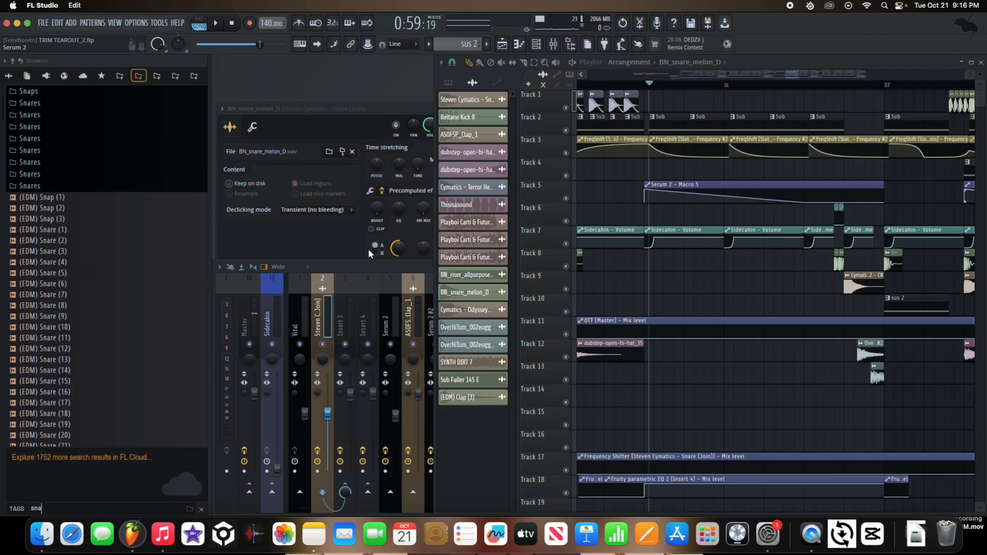
text(re)
click(105, 369)
scroll(97, 384, down, 10)
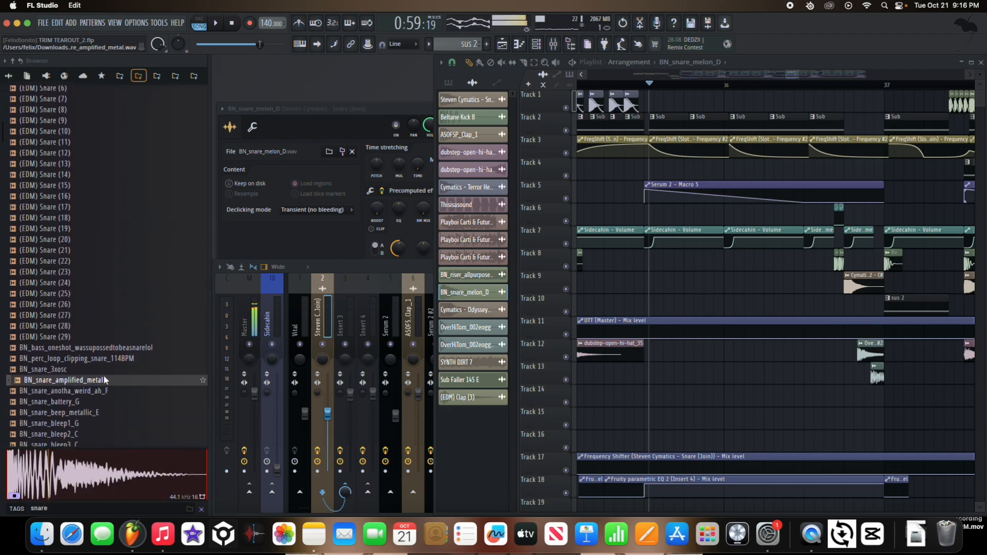
scroll(101, 390, down, 3)
click(100, 390)
scroll(104, 389, down, 7)
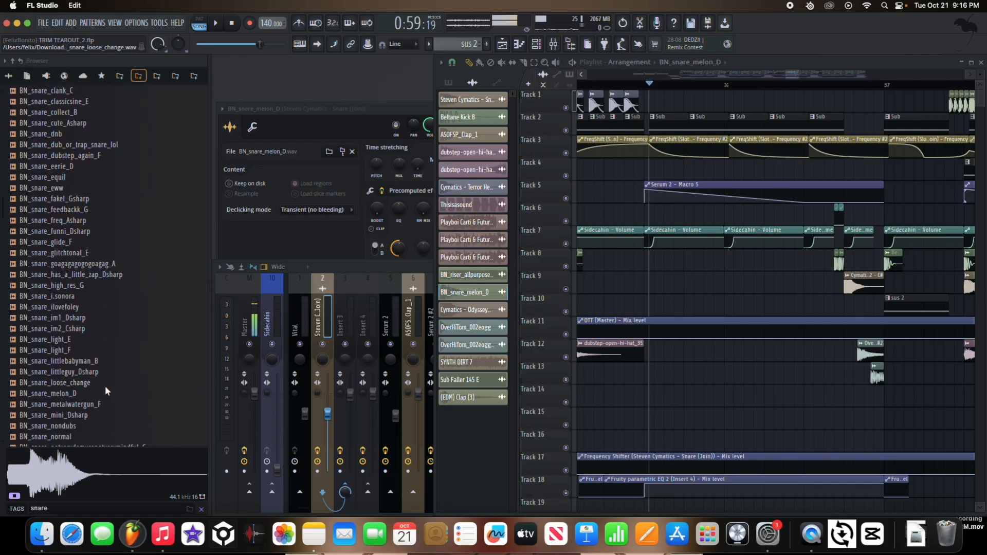
click(101, 304)
click(106, 368)
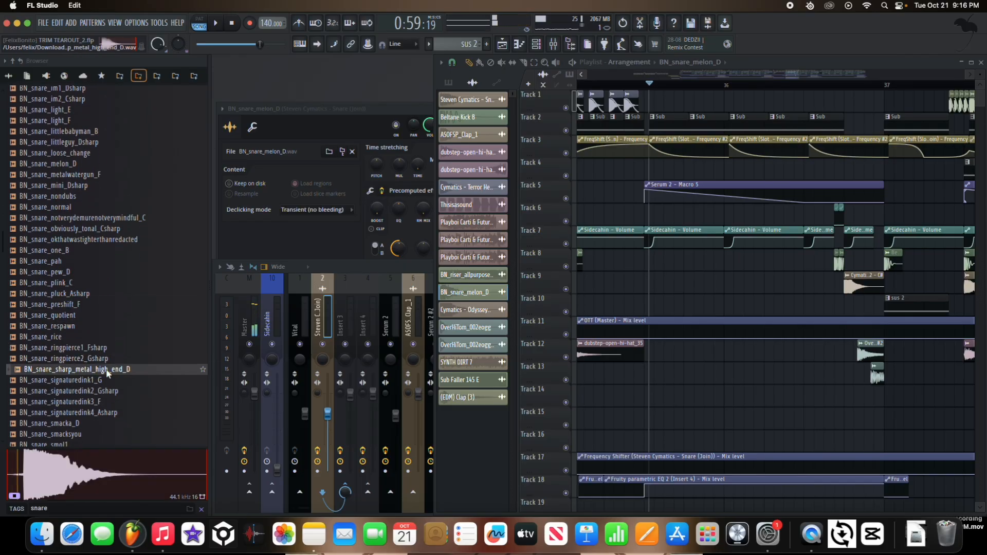
scroll(106, 370, down, 5)
click(103, 378)
scroll(103, 382, down, 5)
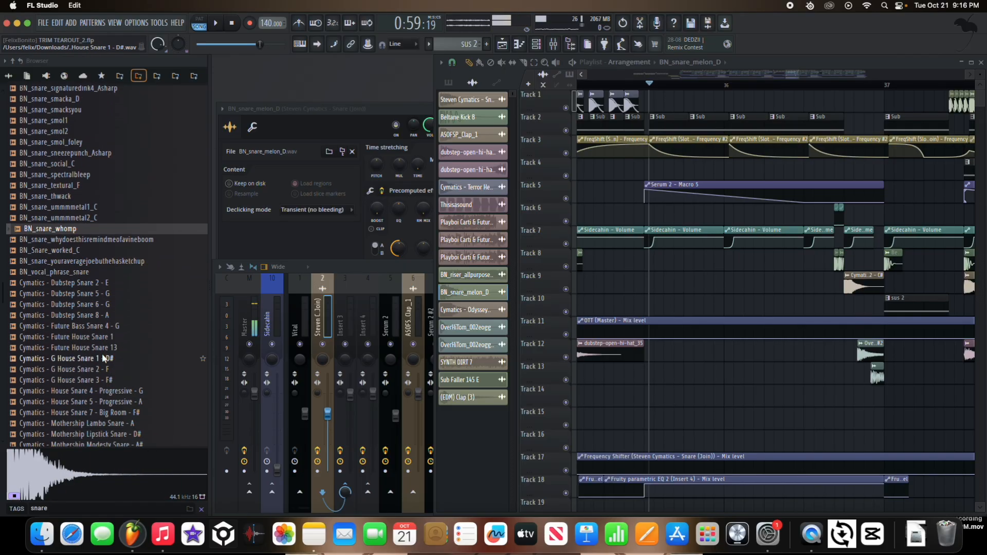
Audition the Cymatics house snares and place Cymatics - Future House Snare 1 on Track 1 at the middle of bar 35
click(105, 337)
click(109, 349)
click(109, 359)
click(109, 337)
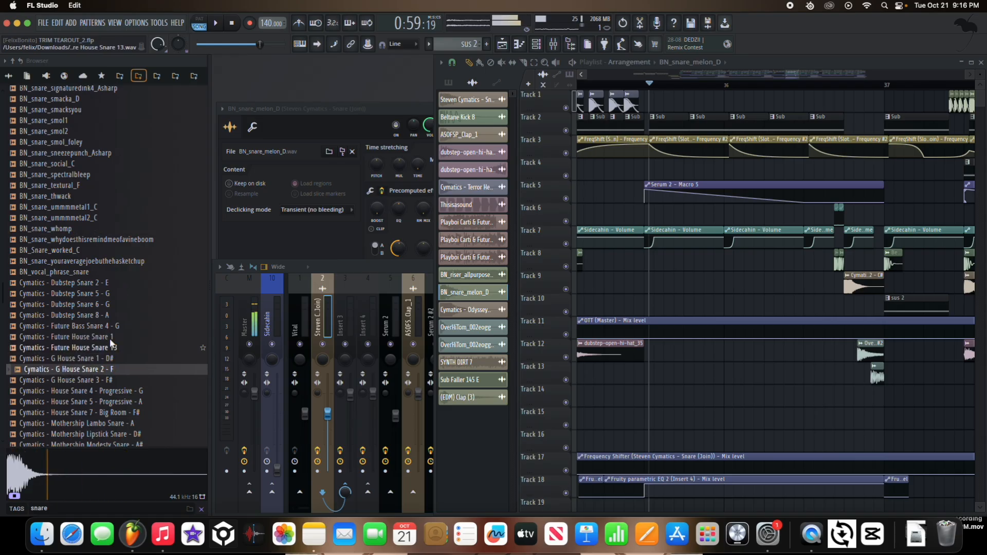
drag(110, 335, 635, 103)
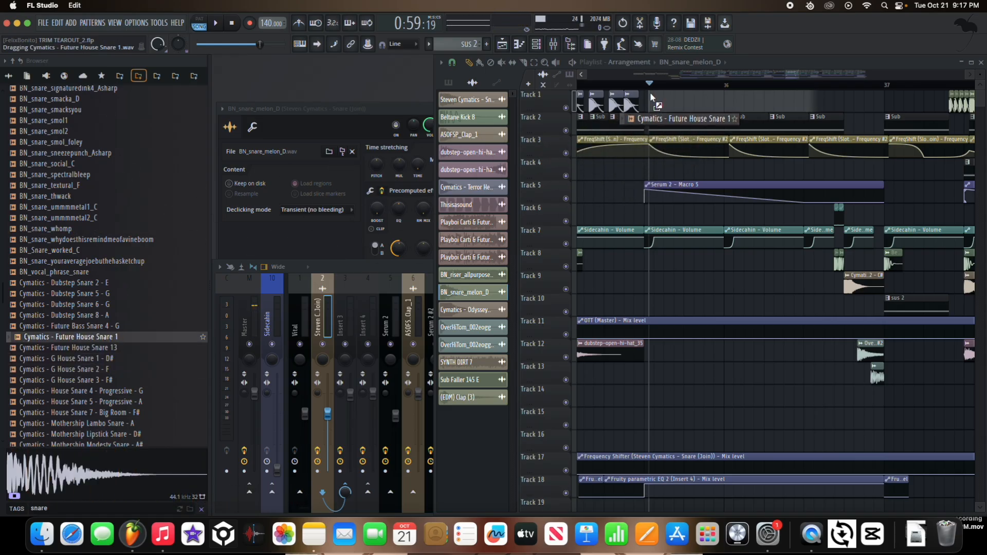
View the sample settings of Cymatics - Terror Heavy Snare 038 and Cymatics - Future House Snare 1, and mute Track 18
scroll(588, 100, up, 3)
double_click(589, 99)
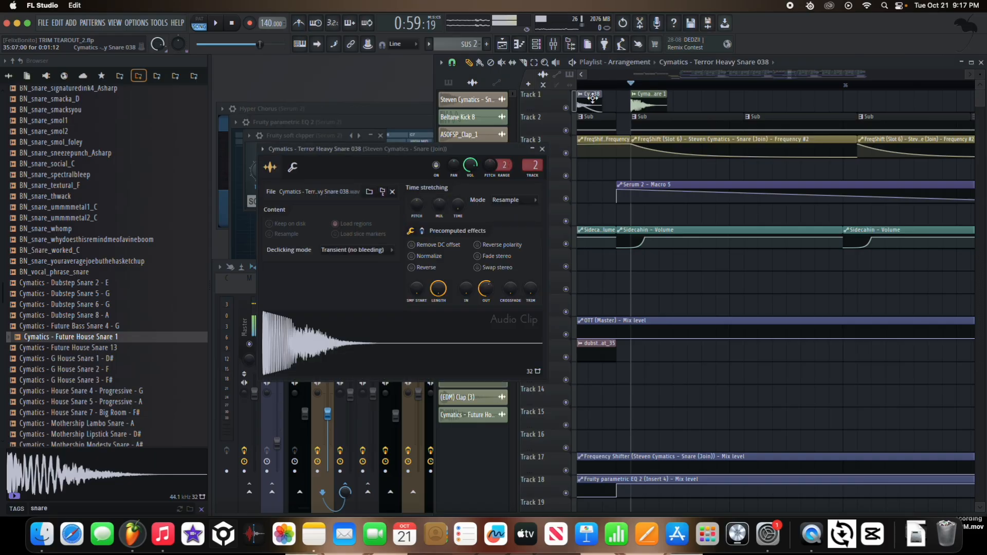
double_click(661, 104)
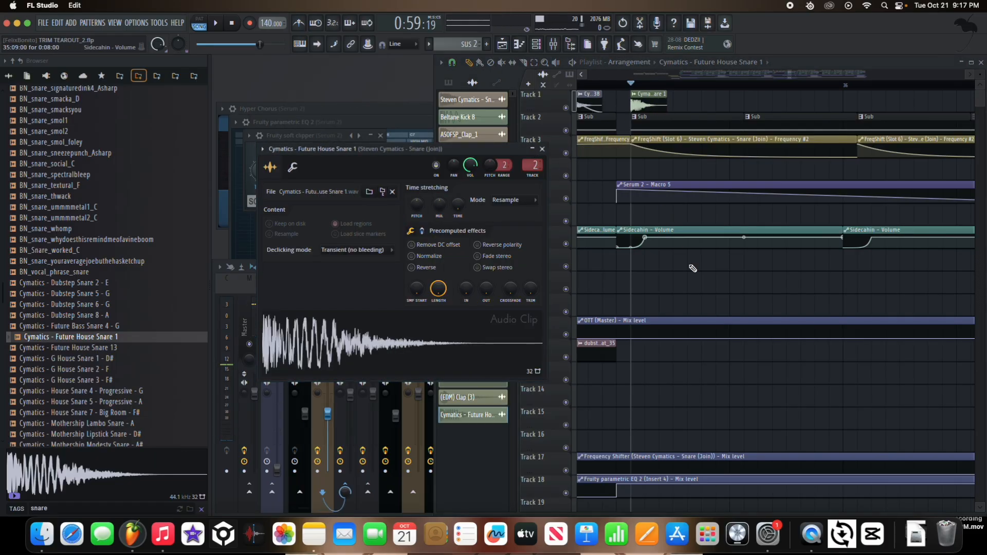
scroll(693, 268, down, 3)
click(567, 493)
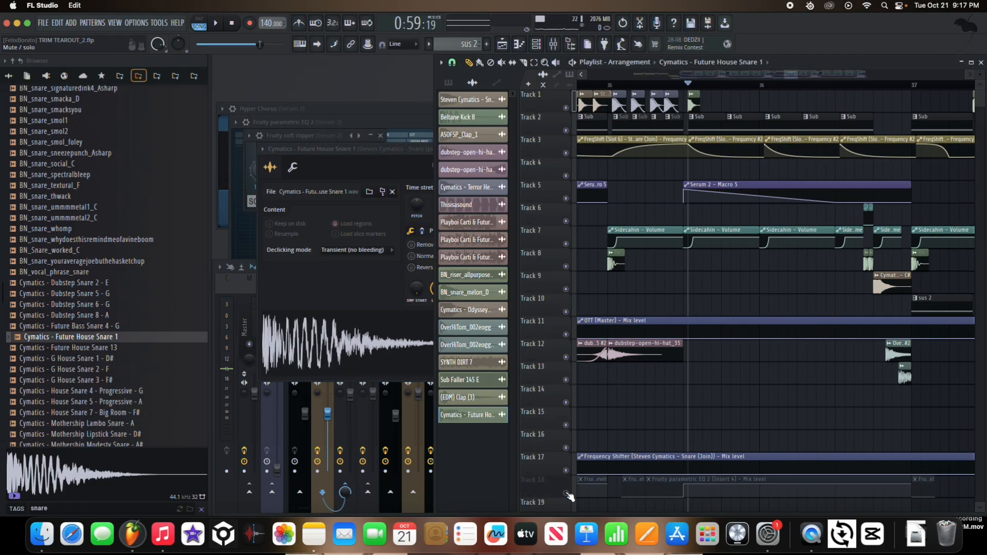
Try closely spaced copies of the Cymatics - Future House Snare 1 clip along Track 1, play them, and delete all but the first
scroll(679, 101, up, 5)
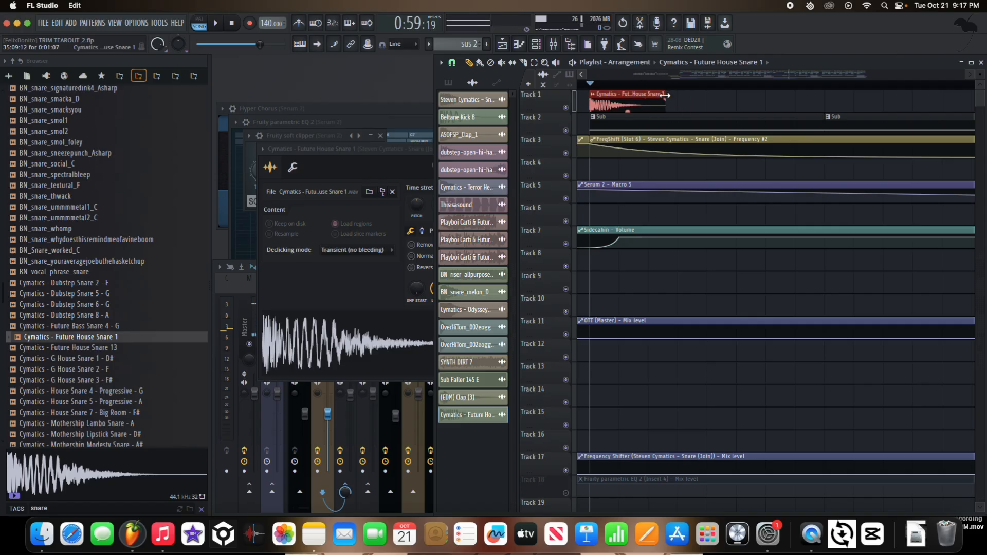
scroll(678, 103, down, 3)
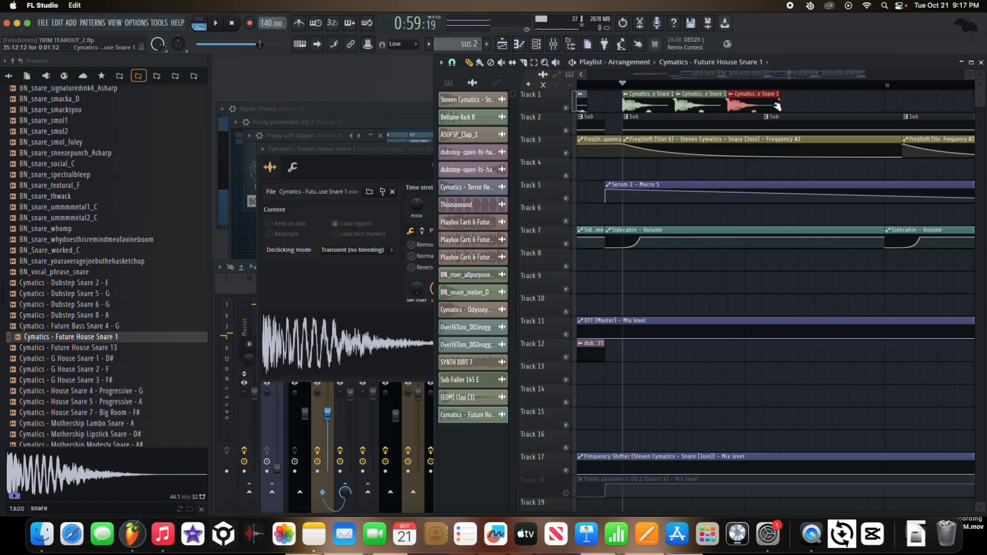
key(space)
scroll(842, 116, down, 3)
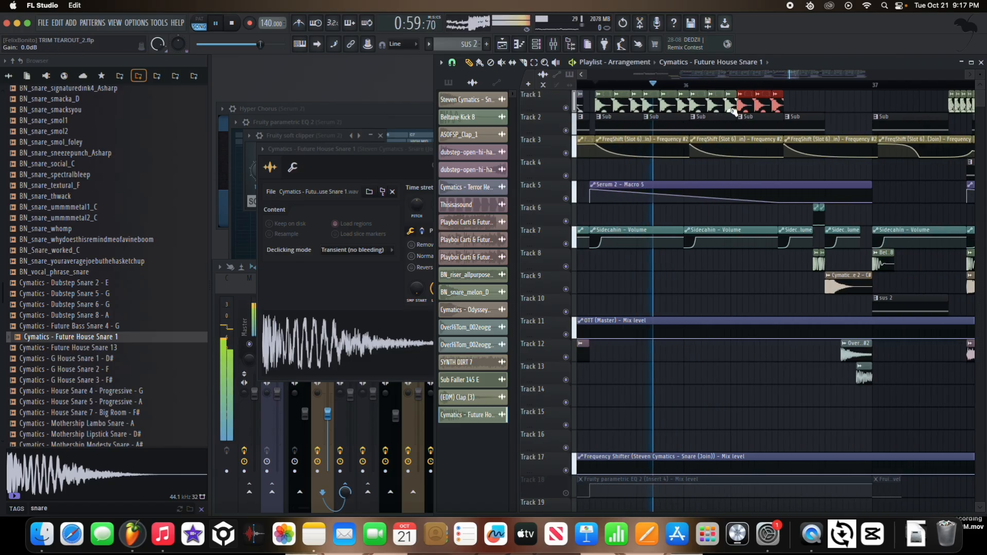
key(space)
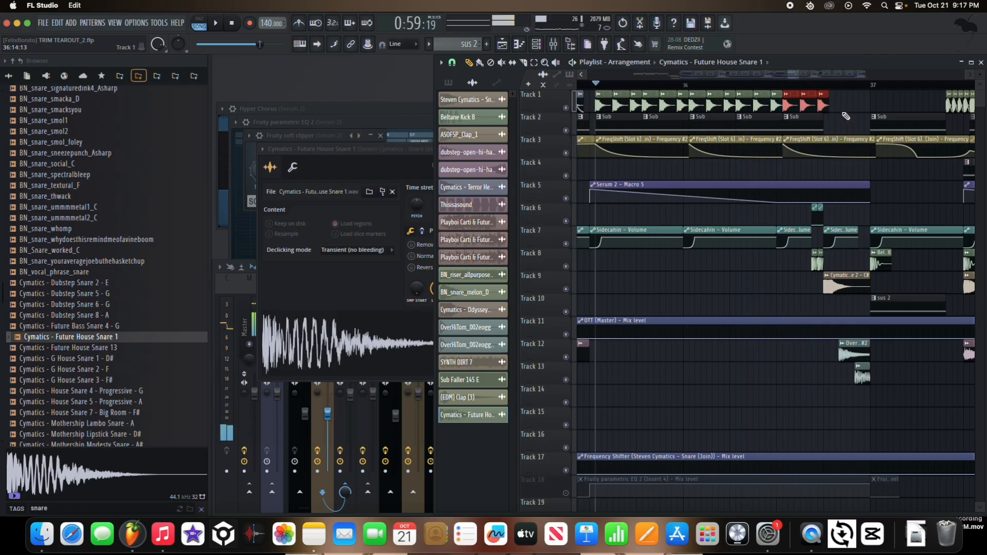
right_click(845, 110)
key(space)
key(space)
drag(845, 110, 722, 104)
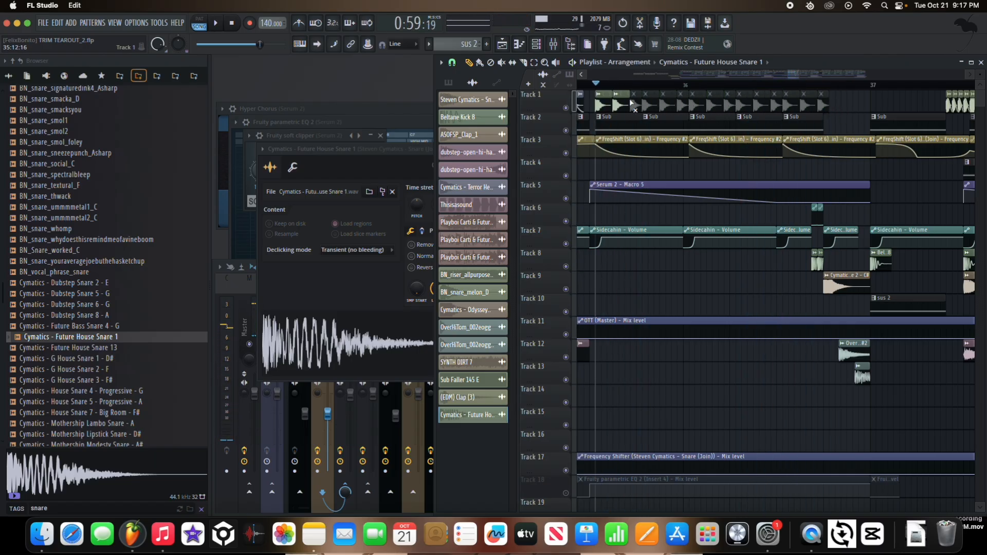
drag(855, 105, 649, 104)
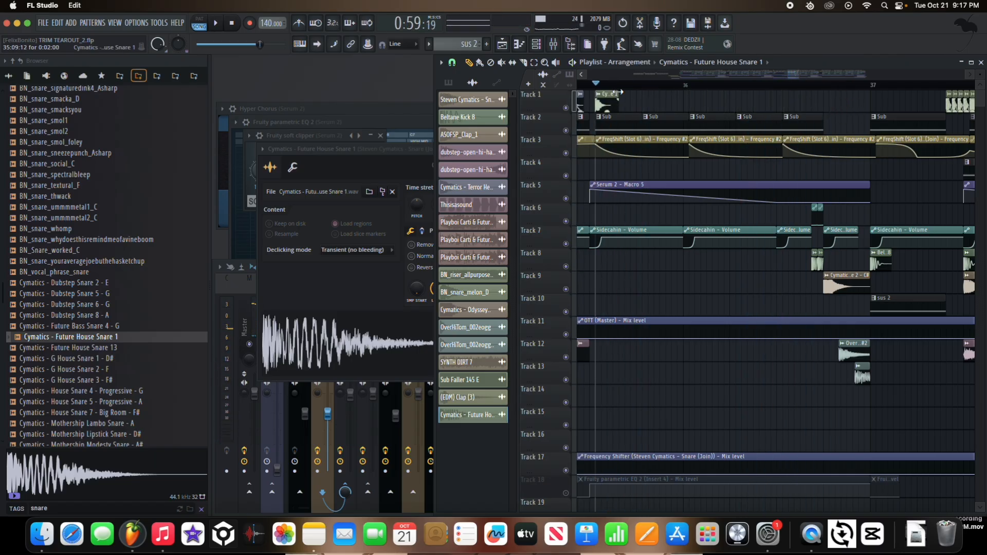
Repeat the lengthened Cymatics - Future House Snare 1 clip along Track 1 into late bar 36 and play the pattern
drag(612, 106, 846, 110)
key(space)
key(space)
key(space)
Open the settings of the Cymatics - Future House Snare 1 clip, try a pitch change, reset it, and play the pattern
scroll(626, 104, up, 5)
double_click(626, 105)
key(space)
key(space)
drag(417, 209, 417, 192)
right_click(417, 207)
click(431, 216)
key(space)
Load Cymatics - Dubstep Snare 5 - G and Cymatics - Dubstep Snare 2 - E in turn into the clip, and lower the precomputed filter cutoff
drag(113, 295, 318, 359)
click(165, 284)
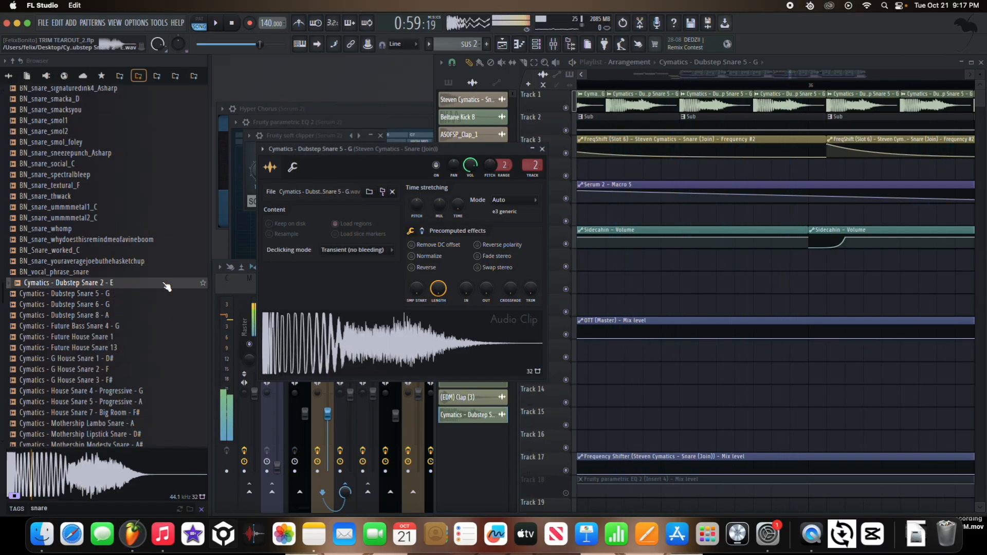
drag(213, 311, 319, 345)
click(422, 232)
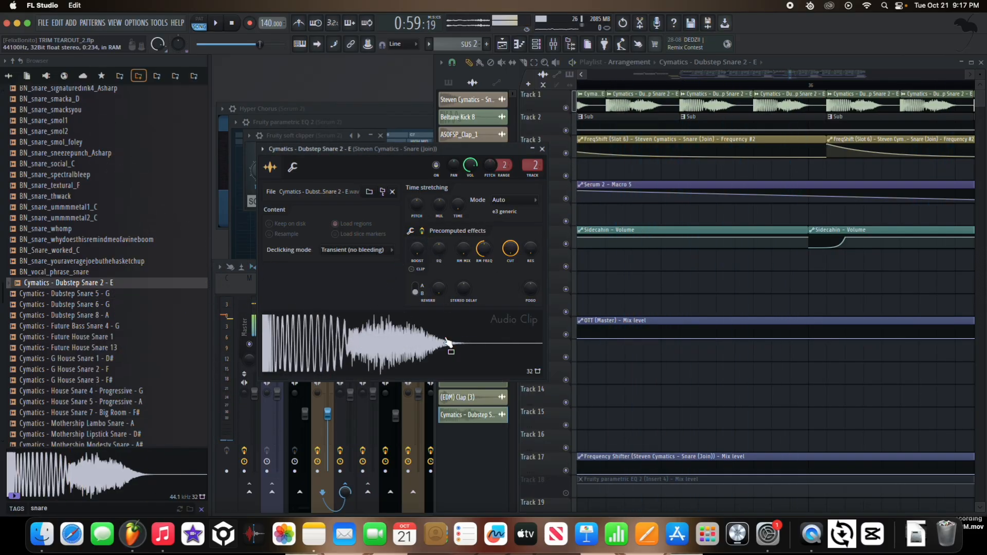
drag(510, 248, 510, 267)
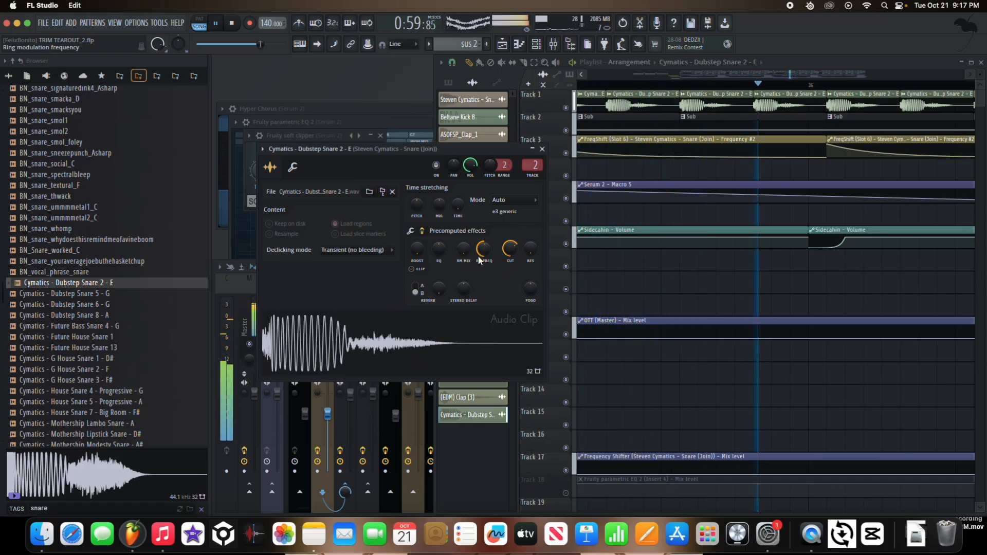
Preview BN_snare_ummmmetal2_C and load BN_snare_ummmmetal1_C as the clip's sample
click(134, 219)
click(130, 210)
drag(546, 495, 401, 339)
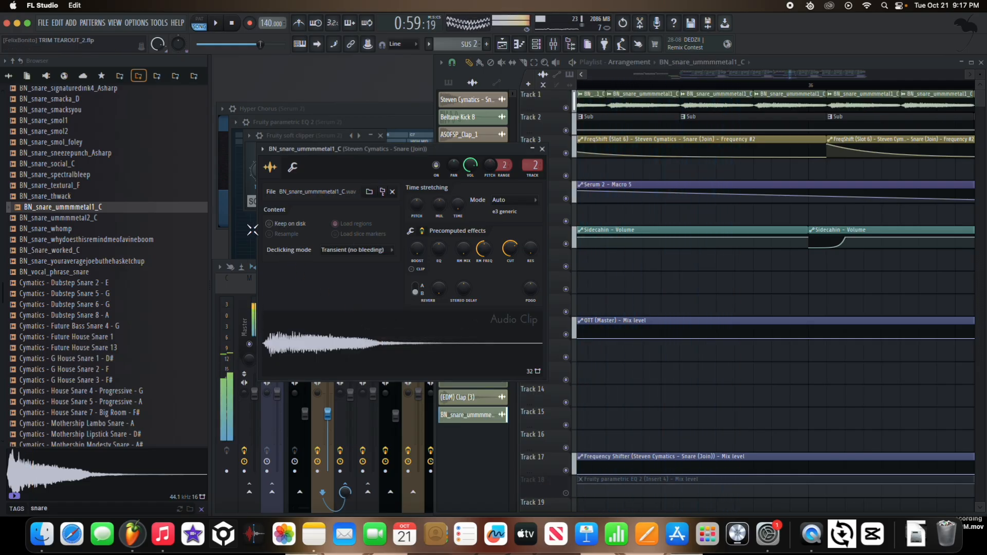
Preview BN_snare_social_C, load BN_snare_smacka_D into the clip, and play the pattern with precomputed reverb A added
click(105, 166)
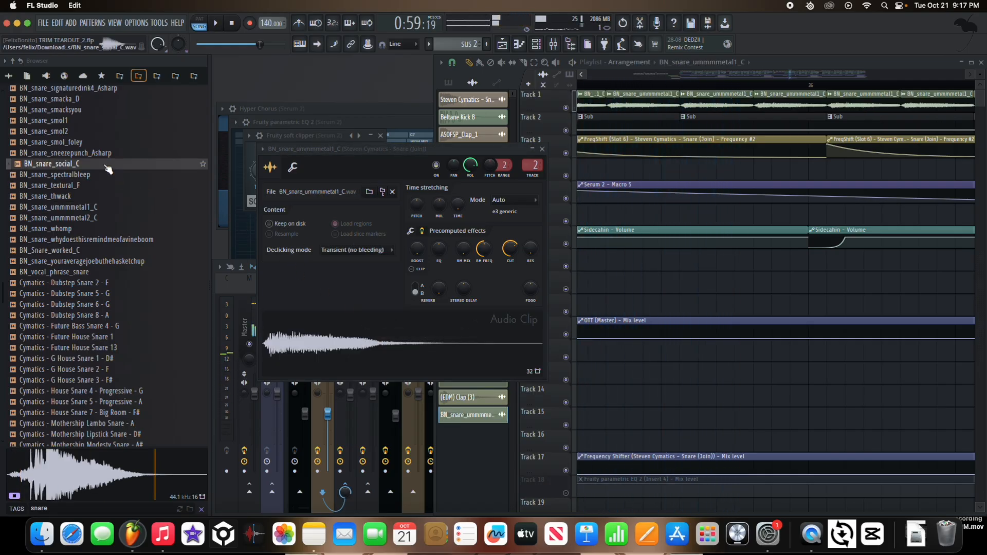
scroll(108, 169, up, 2)
click(110, 165)
drag(334, 326, 336, 329)
key(space)
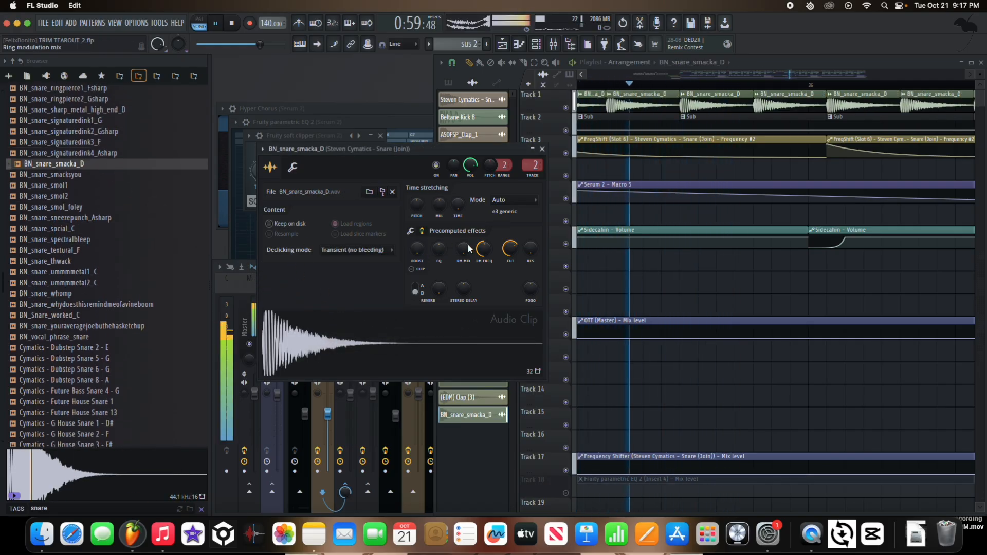
key(space)
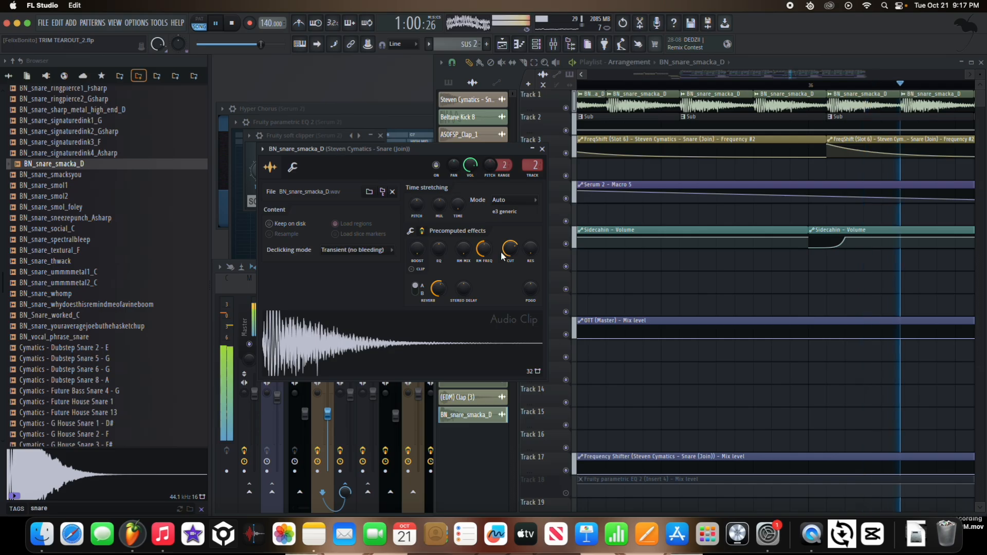
key(space)
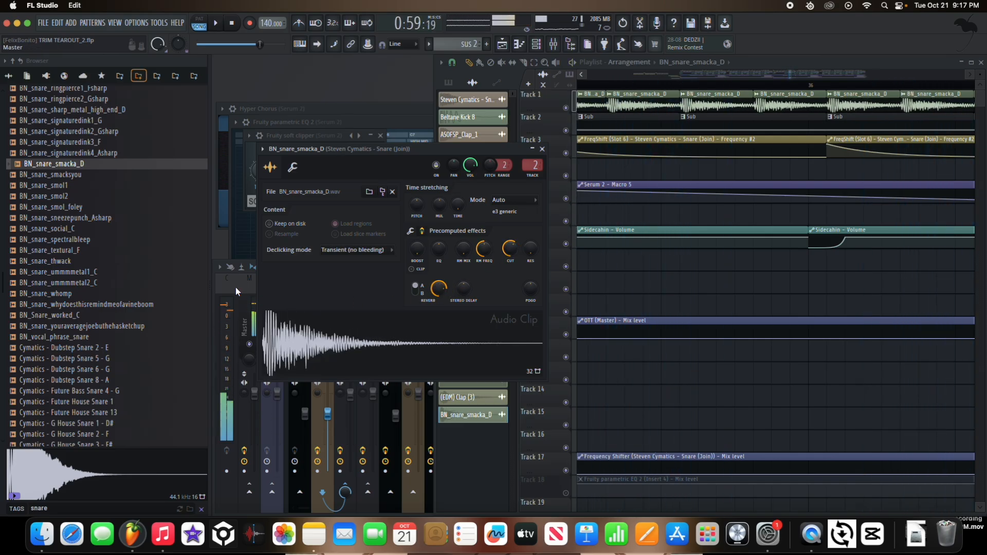
Preview BN_snare_signaturedink1_G, replace the clip's sample with BN_snare_ringpierce2_Gsharp, and play the pattern
scroll(119, 206, up, 3)
click(120, 186)
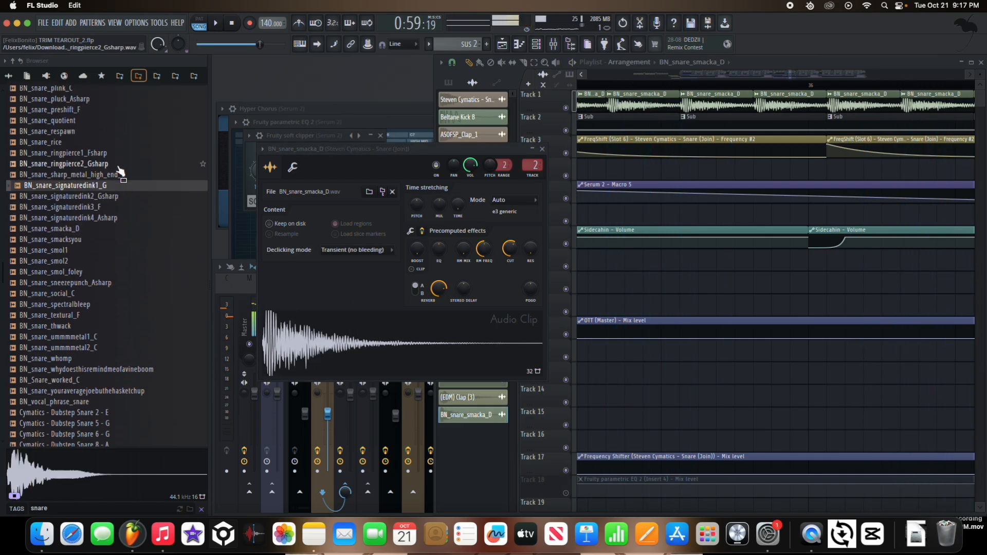
click(119, 165)
drag(382, 320, 383, 321)
key(space)
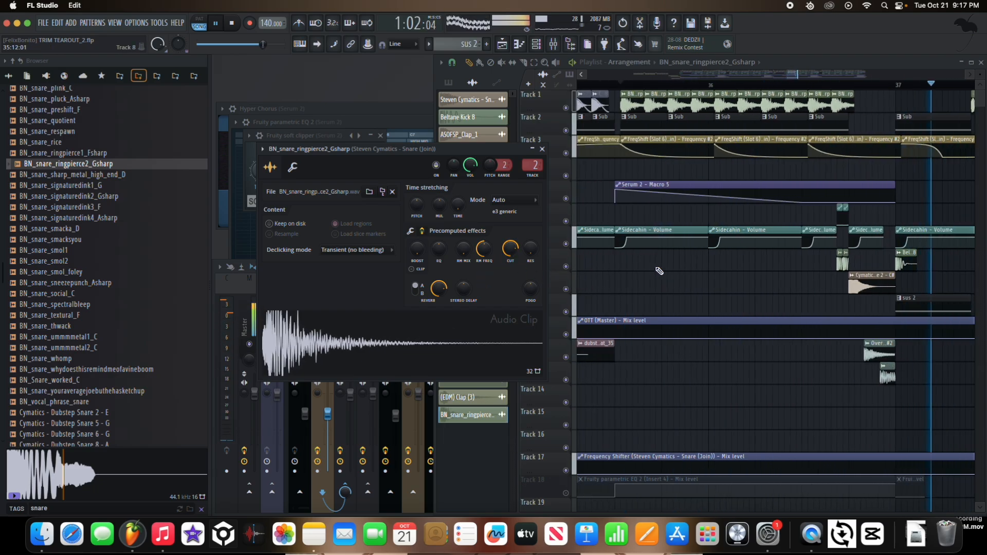
key(space)
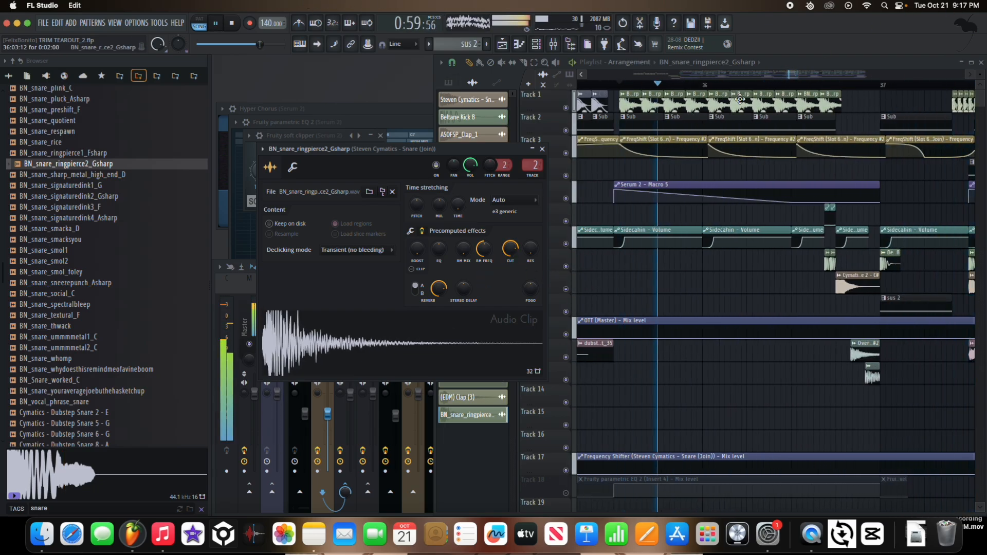
Load Dope snare into the clip, play the pattern, and replay it with the precomputed reverb reset
scroll(82, 355, down, 10)
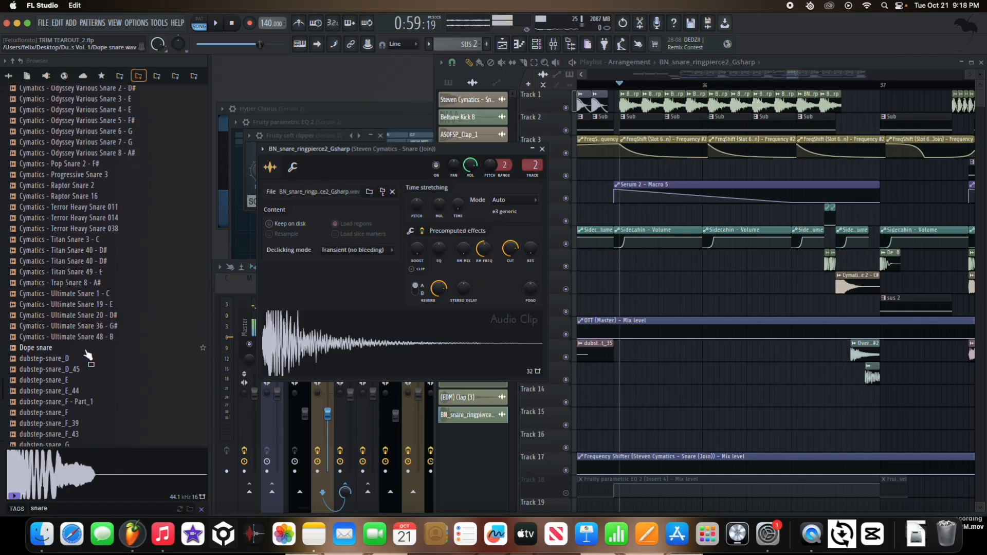
click(87, 353)
drag(90, 352, 506, 337)
key(space)
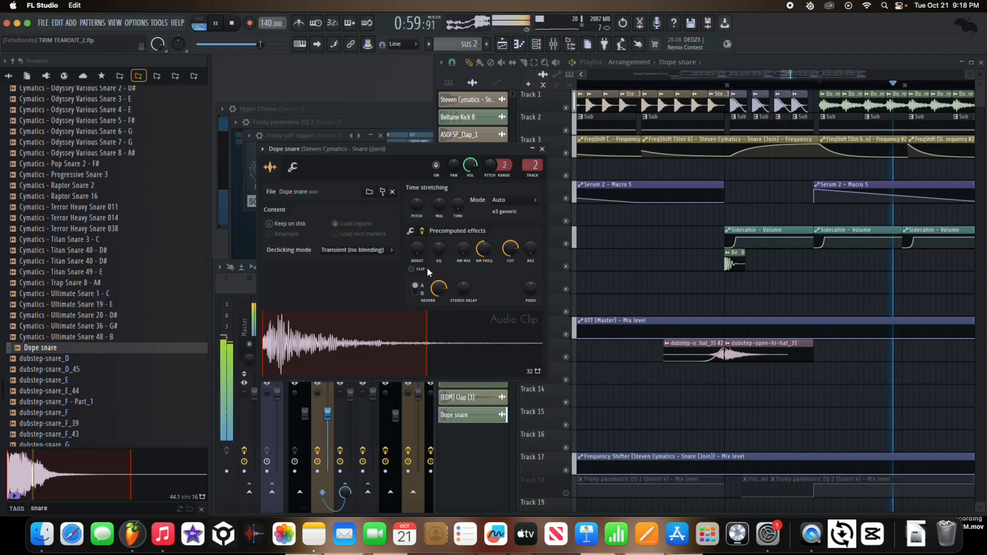
key(space)
alt+click(433, 289)
key(space)
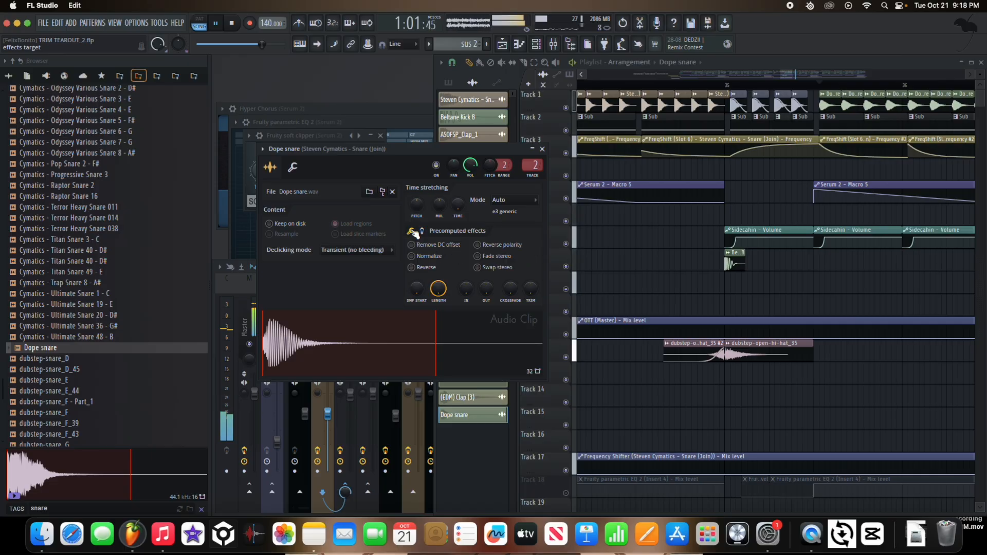
Replace the clip's sample with dubstep-snare_F_43 and sweep its precomputed filter cutoff down to 32% during playback
key(space)
scroll(118, 370, down, 2)
click(117, 372)
drag(117, 378, 349, 342)
key(space)
click(422, 231)
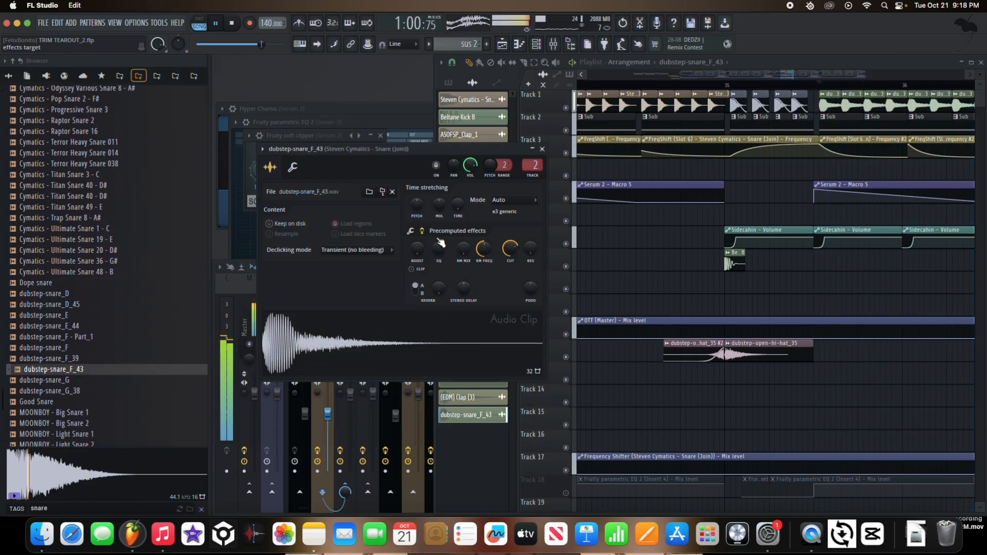
drag(511, 251, 511, 216)
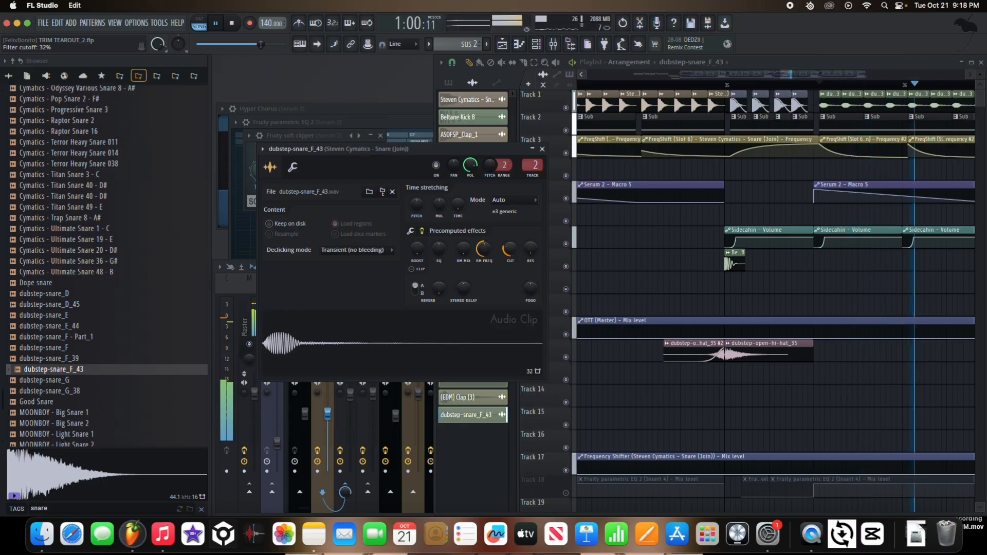
key(space)
Preview Cymatics - Ultimate Snare 36 - G#, restore the clip's precomputed filter cutoff to maximum, and play the pattern with the quick fade-out at maximum
drag(77, 261, 96, 292)
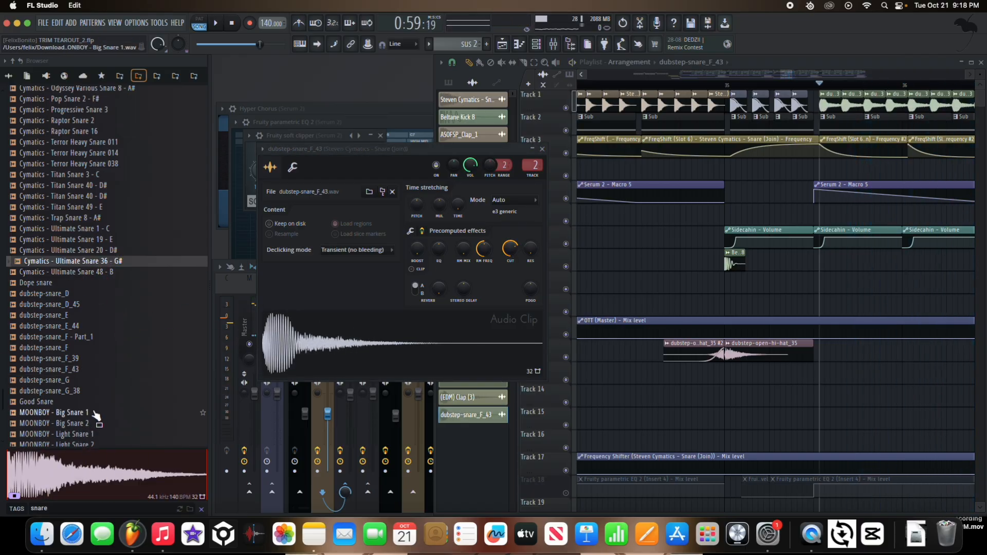
drag(510, 250, 509, 224)
click(410, 232)
drag(487, 296, 439, 299)
key(space)
key(space)
key(space)
key(space)
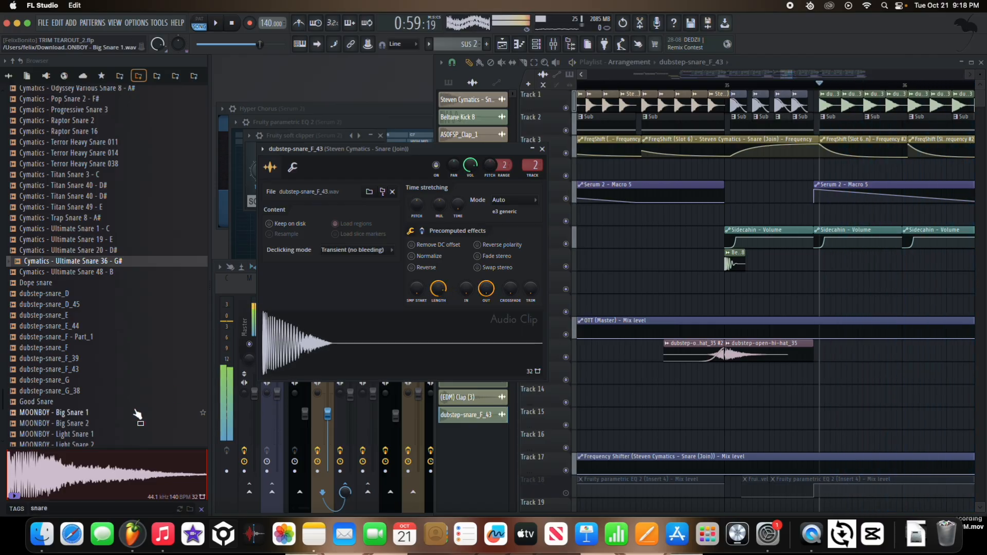
Load MOONBOY - Big Snare 1 into the clip, preview other MOONBOY snares, and replace it with MOONBOY - Metallic Snare 1
click(137, 415)
drag(368, 343, 367, 346)
scroll(178, 406, down, 3)
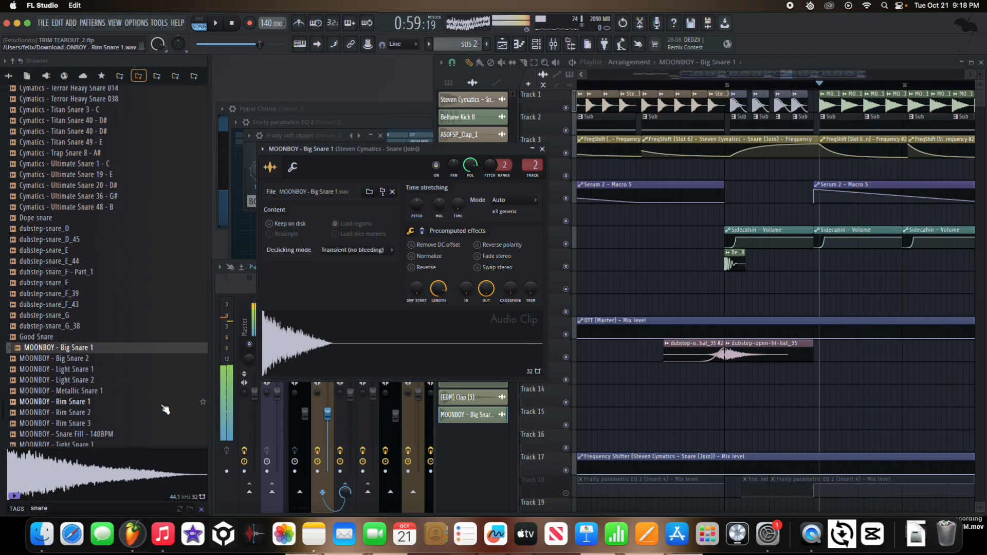
click(160, 404)
click(144, 383)
click(146, 390)
drag(140, 396, 291, 345)
Preview MOONBOY - Tight Snare 2 and BN_snare_smol1, and load BN_snare_smol_foley into the clip
scroll(142, 401, down, 2)
click(130, 382)
click(123, 412)
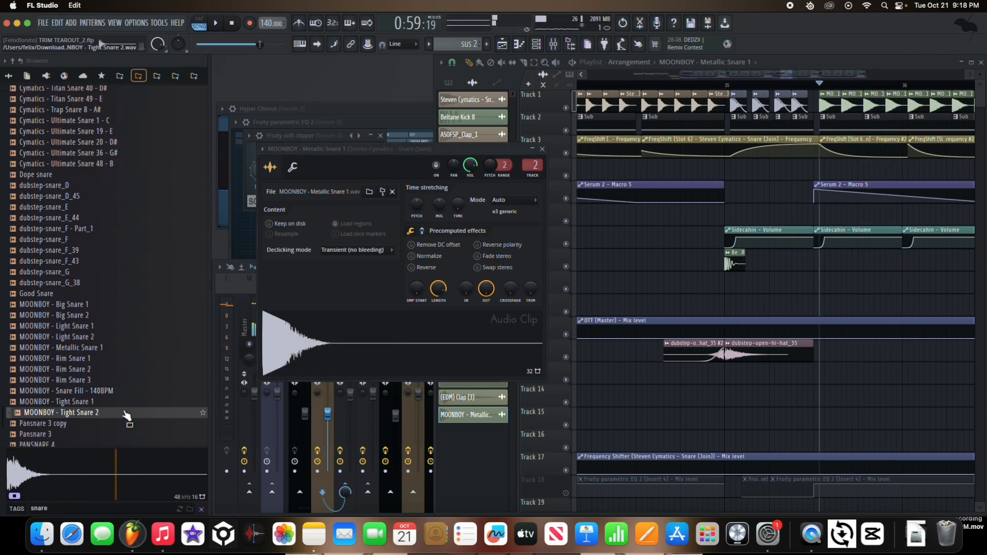
scroll(133, 377, up, 20)
scroll(95, 281, down, 15)
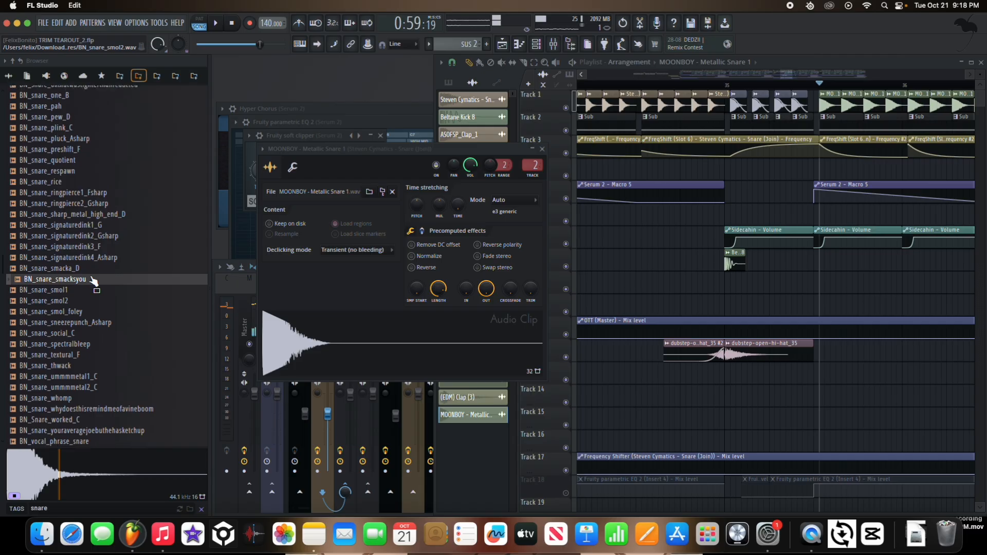
click(94, 295)
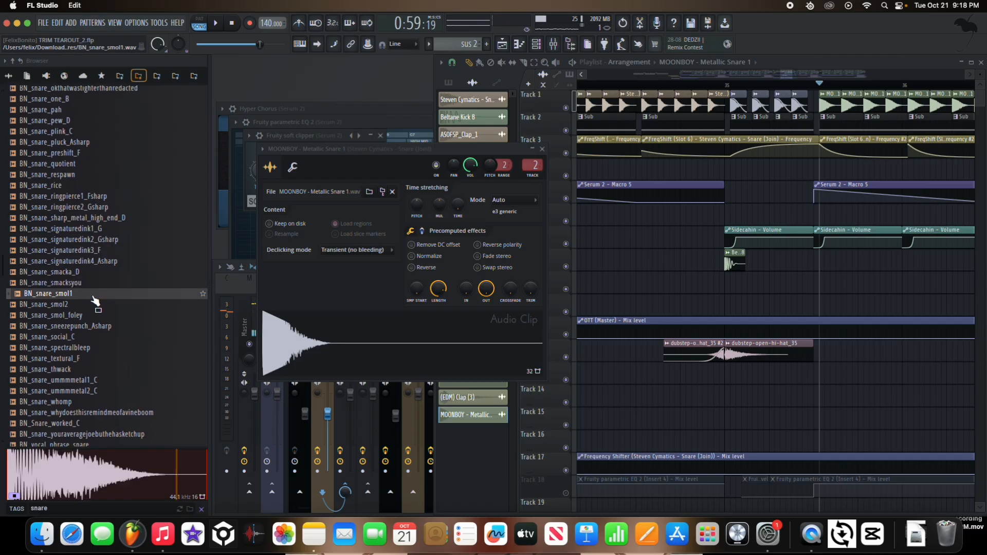
click(135, 315)
drag(135, 315, 270, 336)
Try BN_snare_smol2 in the clip, replace it with BN_snare_ringpierce2_Gsharp, and play the pattern
click(157, 308)
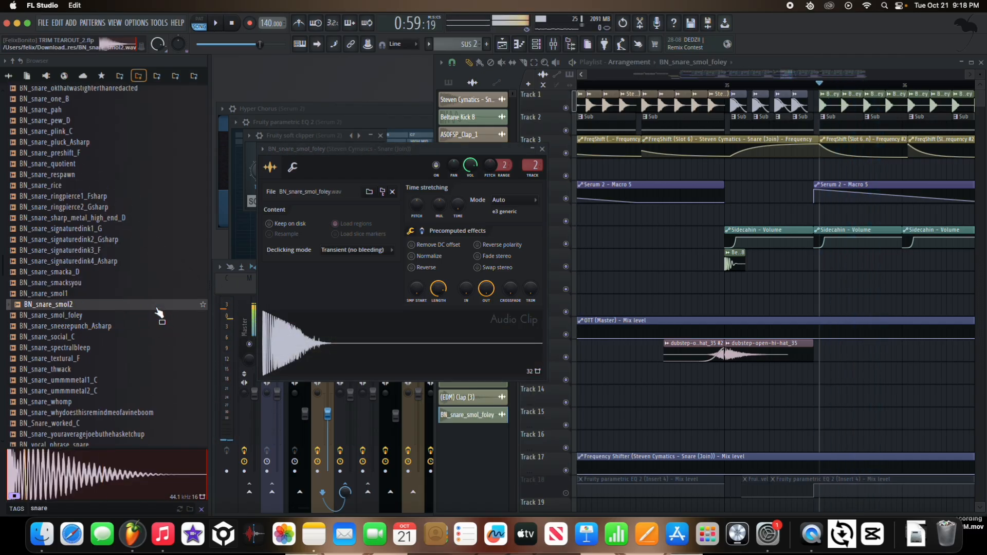
drag(156, 307, 278, 313)
scroll(128, 283, up, 2)
click(108, 274)
drag(108, 278, 277, 332)
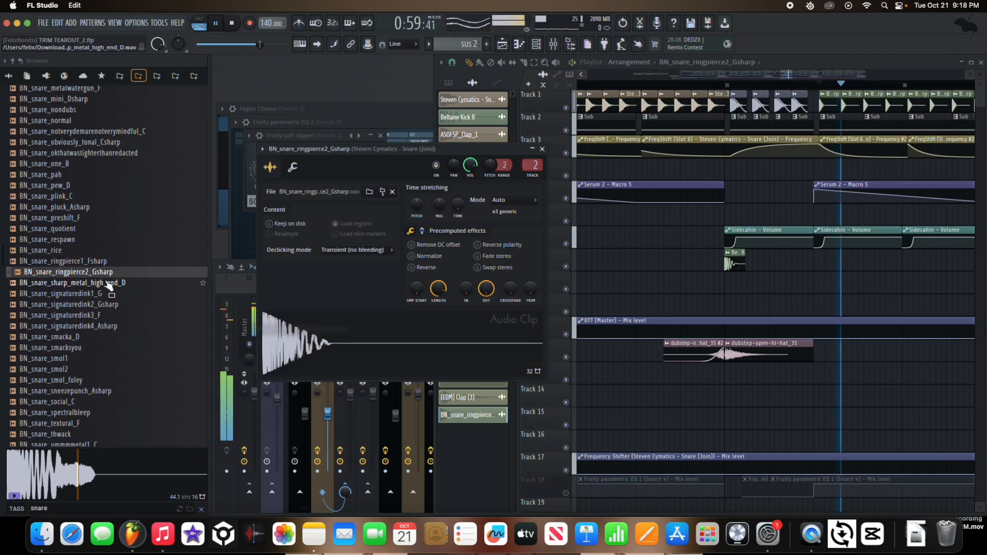
Audition BN_snare_preshift_F and BN_snare_plink_C as replacement samples in the clip
scroll(108, 288, up, 2)
drag(106, 284, 296, 337)
drag(122, 262, 124, 270)
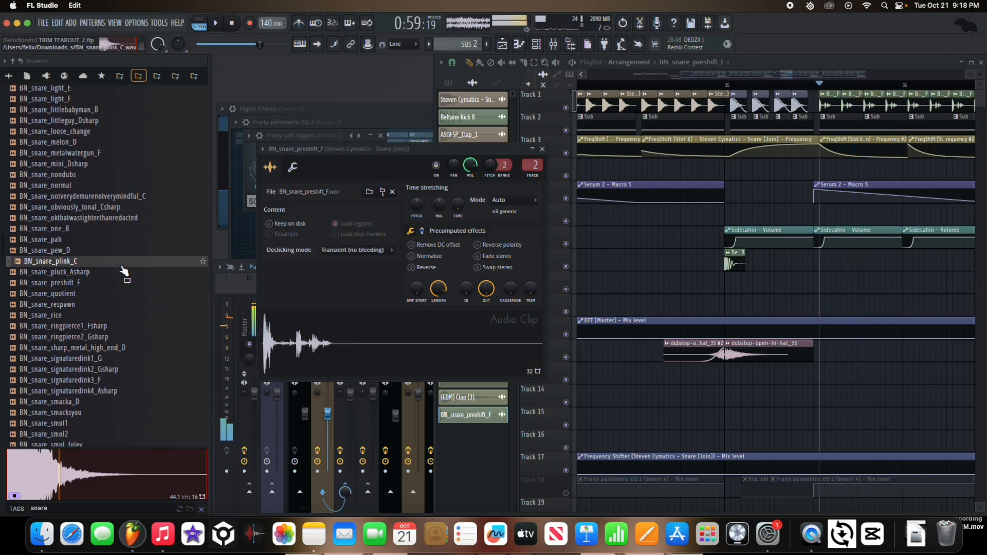
drag(259, 320, 282, 330)
Audition further BN snares in the clip one after another, ending with BN_snare_metalwatergun_F
scroll(131, 270, up, 2)
drag(130, 271, 280, 324)
drag(95, 261, 277, 332)
scroll(118, 280, up, 2)
scroll(119, 280, up, 3)
click(124, 282)
drag(123, 283, 303, 337)
click(115, 275)
drag(97, 261, 264, 331)
drag(118, 253, 207, 277)
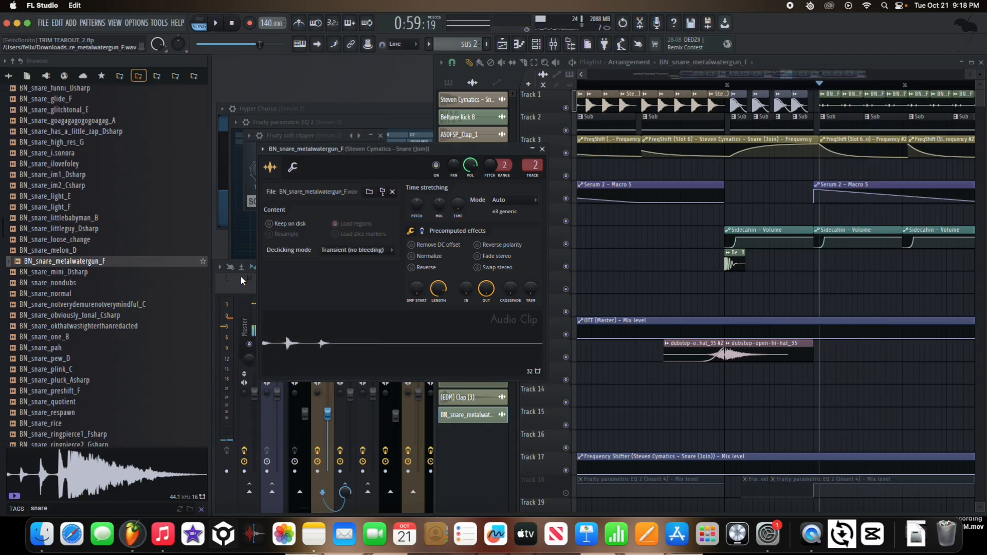
Raise the metalwatergun clip's sample start offset, set its quick fade-out to 38%, and replay the pattern
key(space)
drag(412, 293, 412, 289)
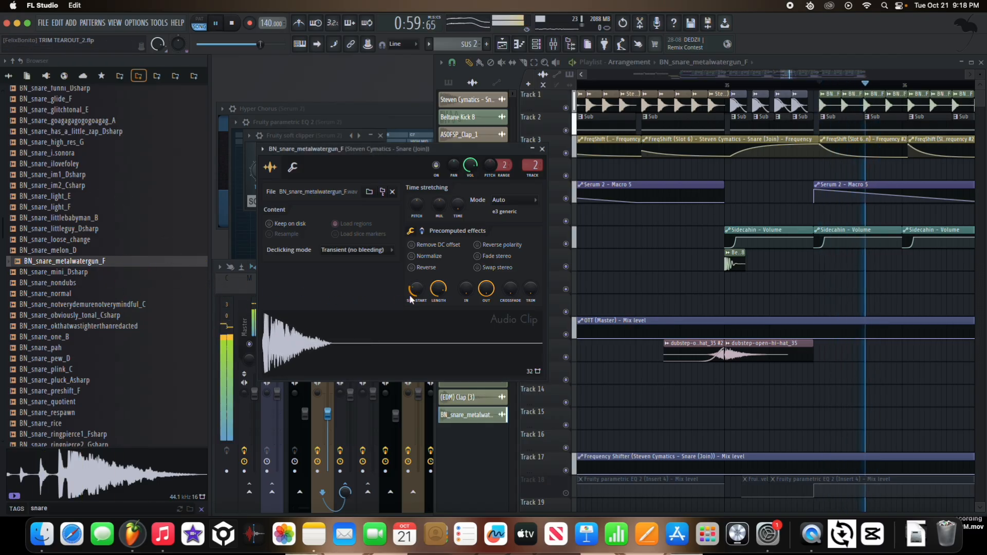
mouse_move(485, 287)
mouse_down()
mouse_move(485, 322)
mouse_move(484, 284)
mouse_up()
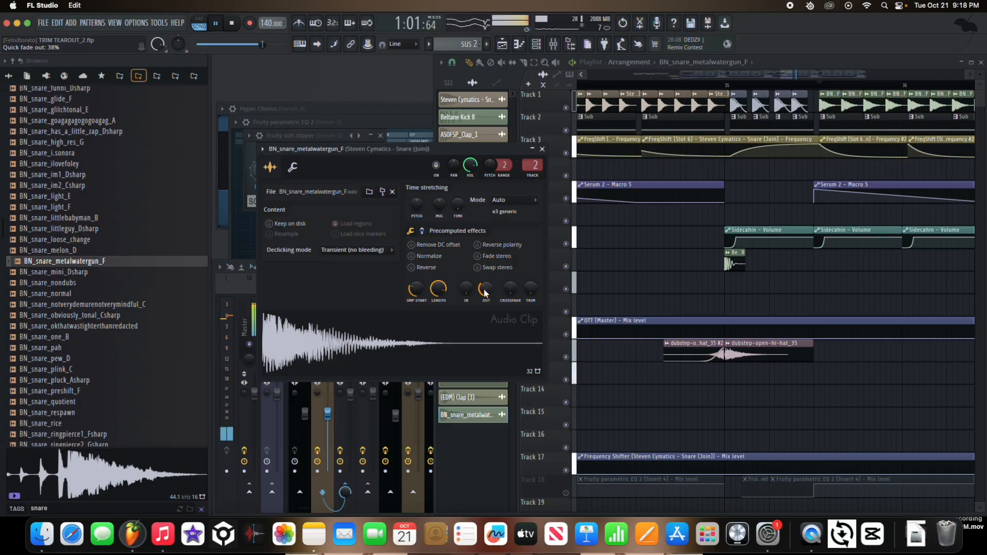
key(space)
key(space)
key(space)
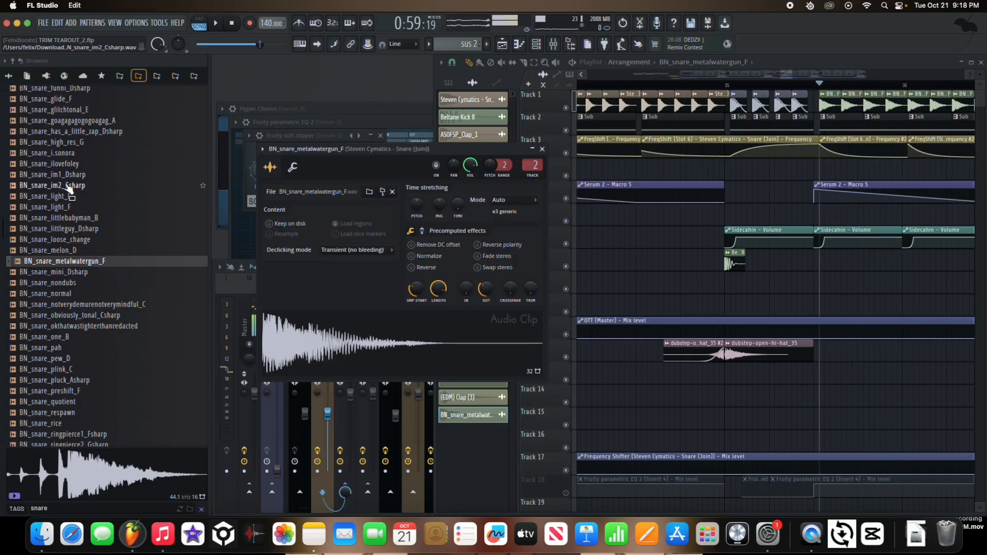
Load BN_snare_im1_Dsharp into the clip, reset its sample start offset, and raise the quick fade-out during playback
click(62, 175)
drag(574, 359, 446, 351)
key(space)
drag(416, 289, 438, 272)
drag(486, 289, 483, 269)
Lower the im1_Dsharp clip's precomputed filter cutoff and quick fade-out while replaying the pattern
click(411, 232)
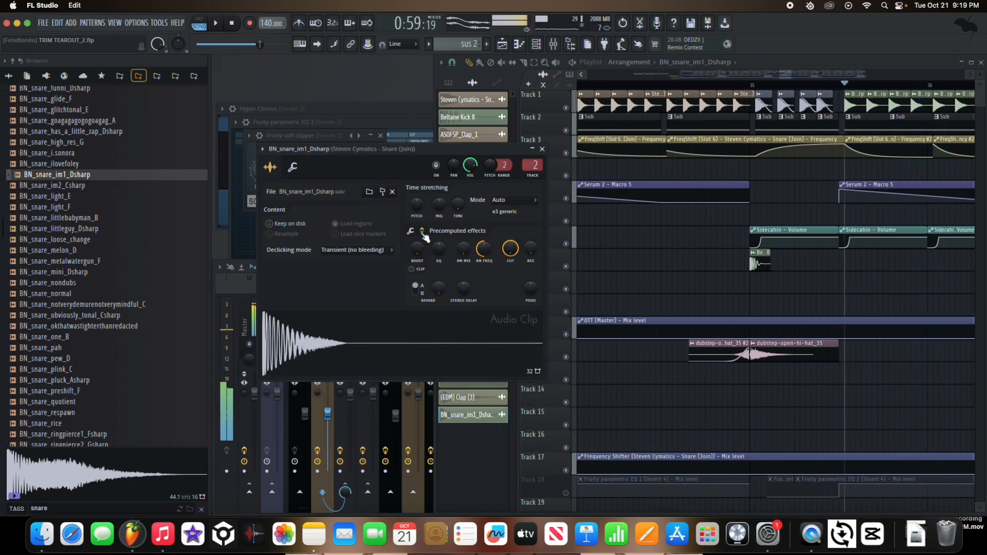
click(416, 234)
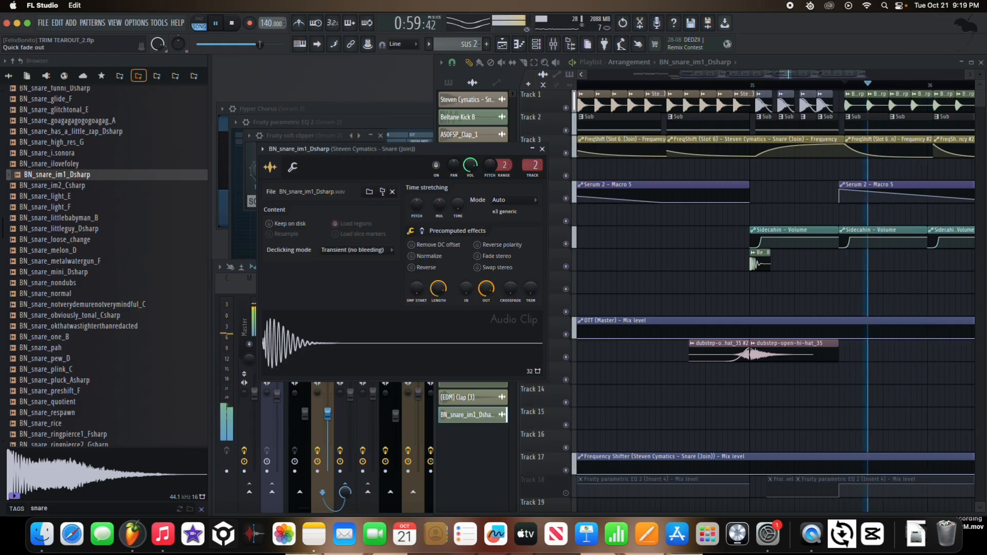
click(425, 235)
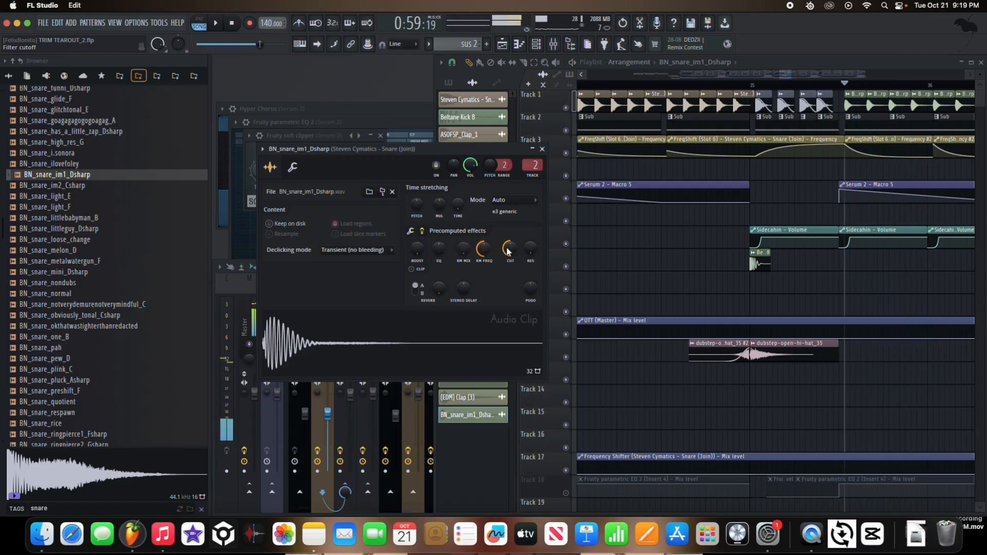
click(423, 233)
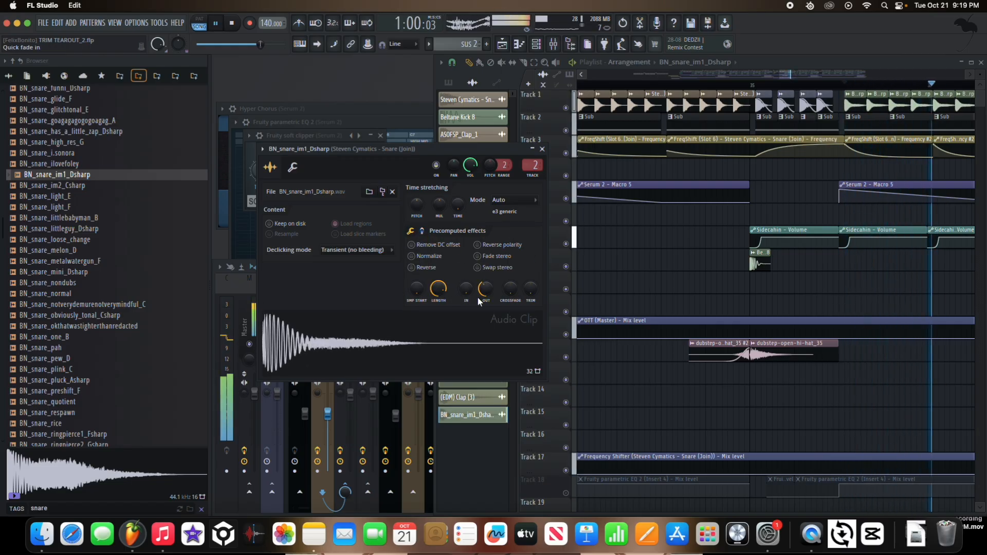
Add a quick fade-in to the snare clip, try reversing it, and turn on Normalize
drag(462, 289, 467, 281)
click(435, 267)
click(434, 267)
click(434, 256)
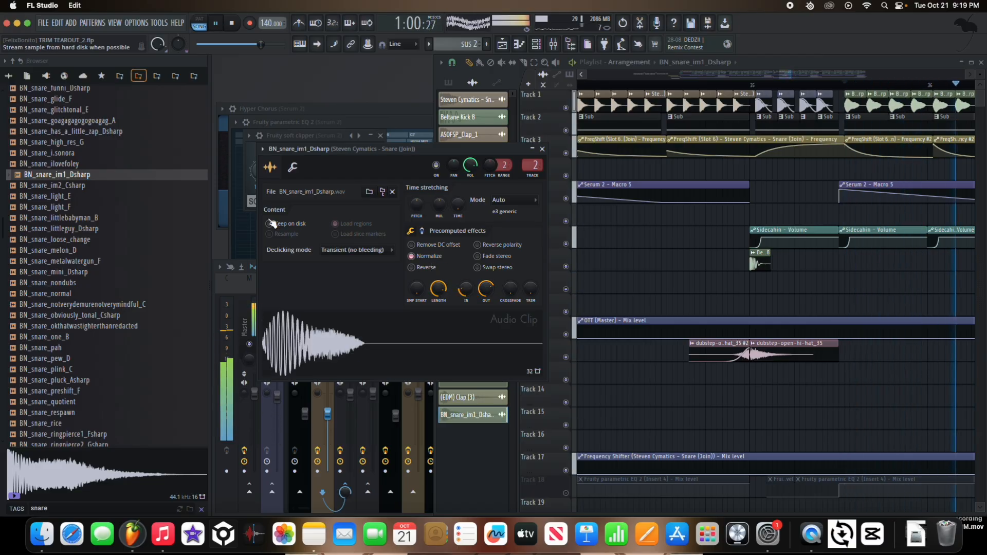
Preview nearby BN snares, load BN_snare_has_a_little_zap_Dsharp into the clip, and play the pattern
click(105, 134)
click(102, 145)
click(102, 135)
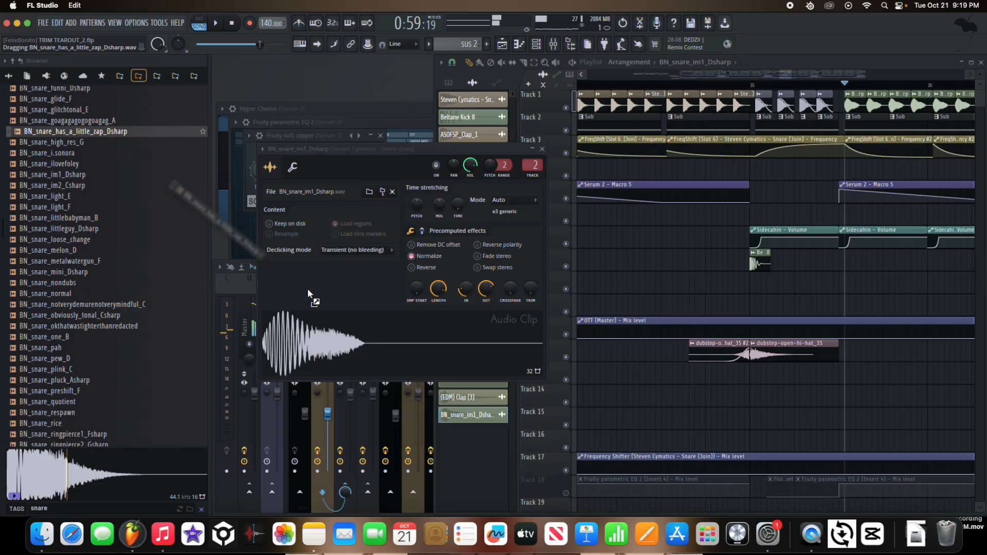
drag(308, 289, 308, 290)
key(space)
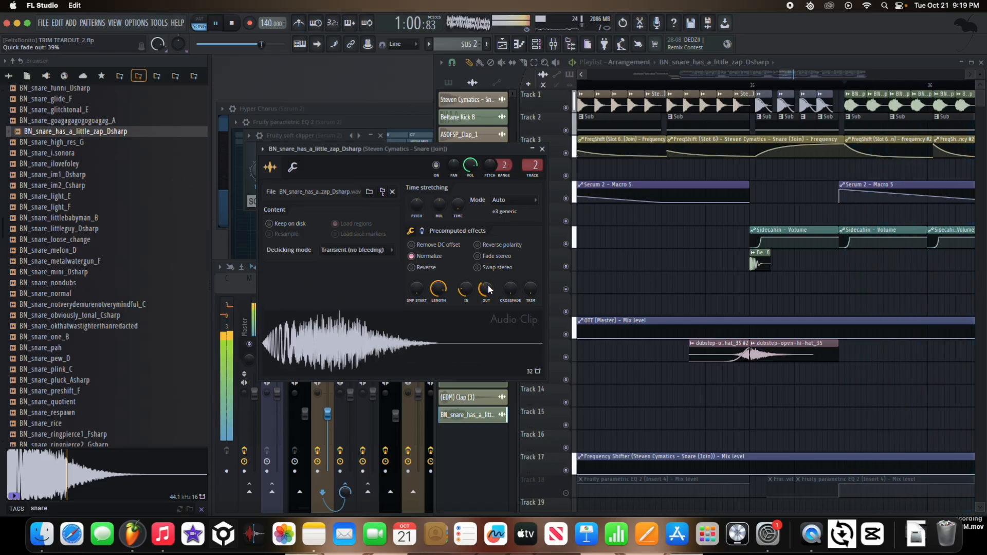
Restore the zap snare's filter cutoff to maximum, remove its fade-in, adjust its quick fade-out, and close the clip settings
key(space)
click(421, 231)
drag(510, 249, 510, 221)
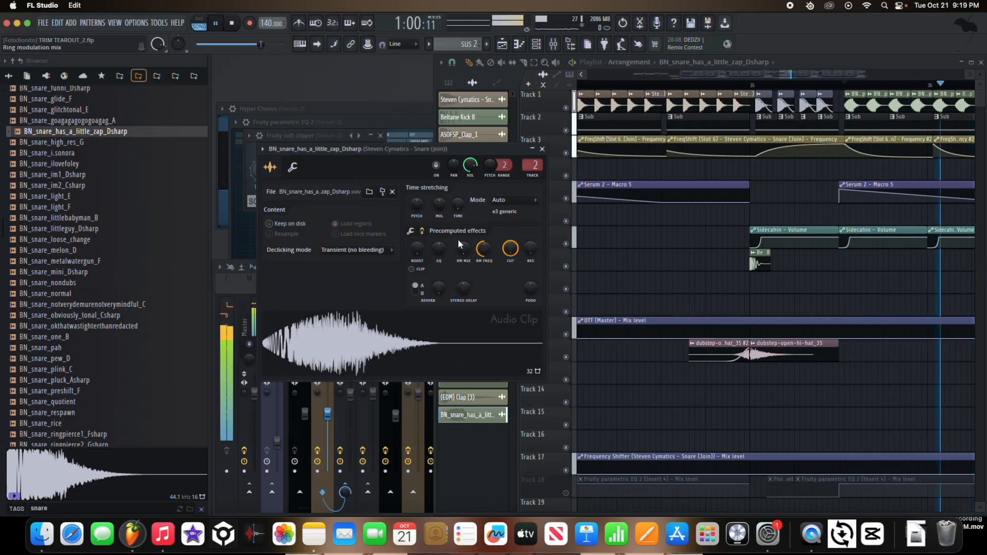
click(421, 230)
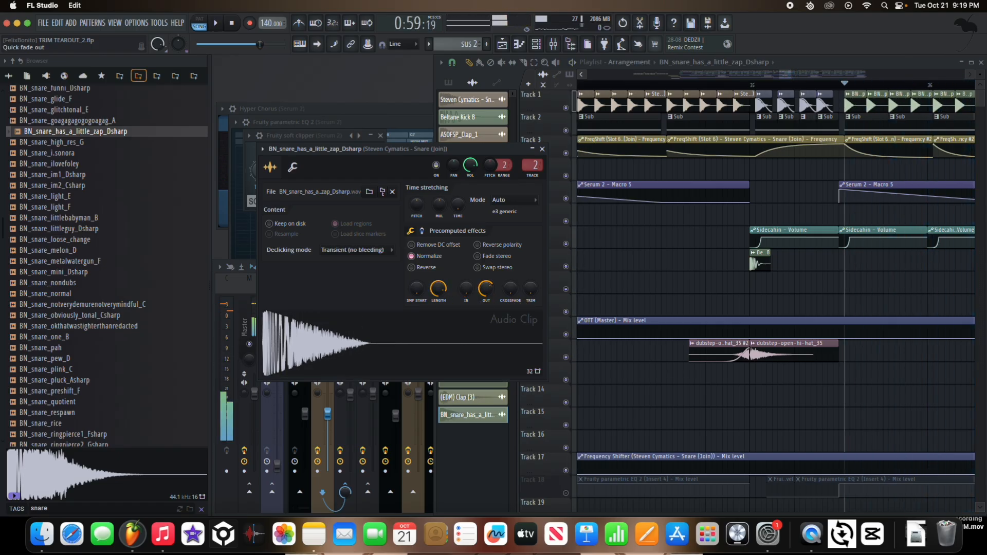
drag(486, 289, 489, 297)
click(543, 150)
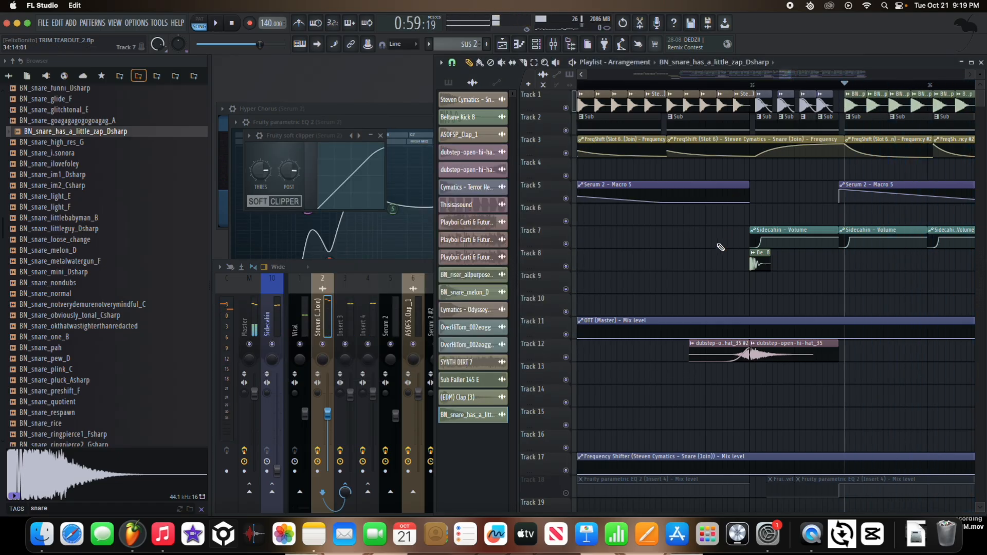
Replace the Track 1 snare clips from 35:09 up to bar 37 with five BN_snare_melon_D clips, using the later section's clip as source
scroll(787, 138, down, 3)
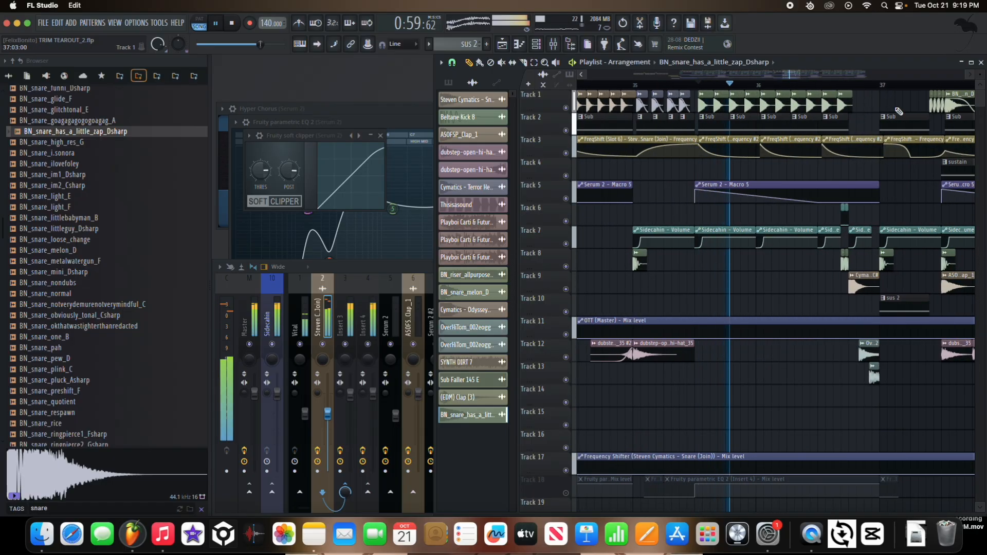
scroll(827, 106, down, 3)
scroll(826, 107, up, 4)
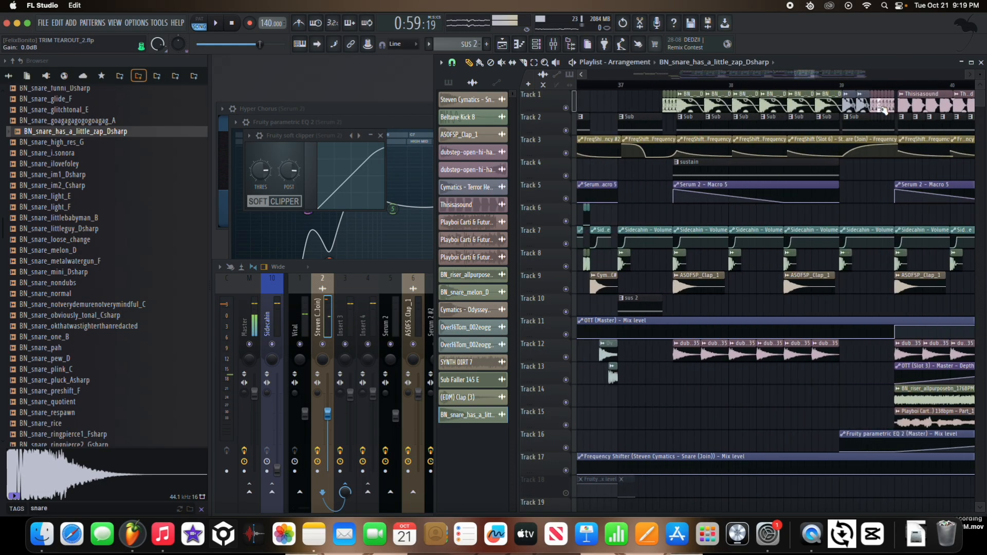
scroll(825, 95, down, 1)
click(825, 96)
scroll(833, 98, down, 4)
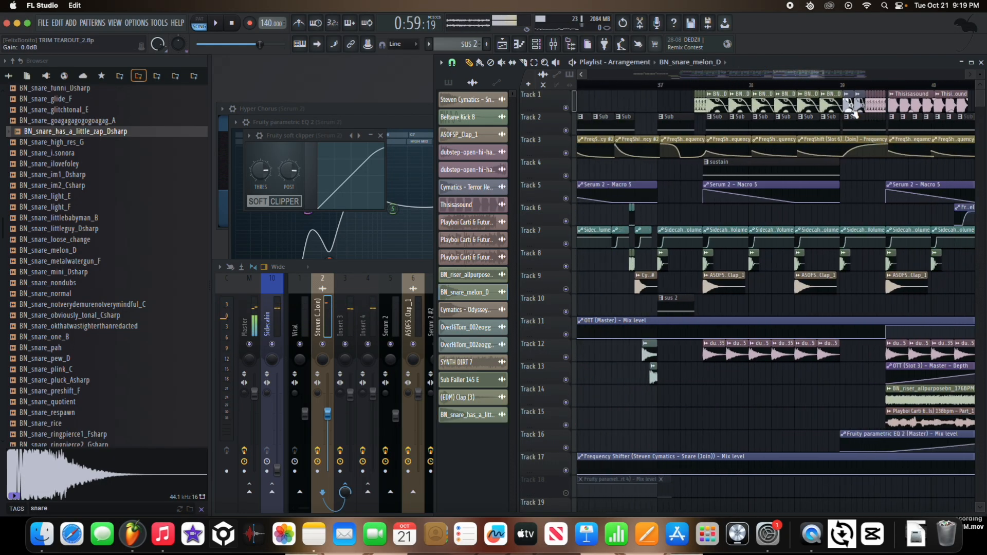
scroll(670, 104, up, 4)
scroll(669, 100, up, 2)
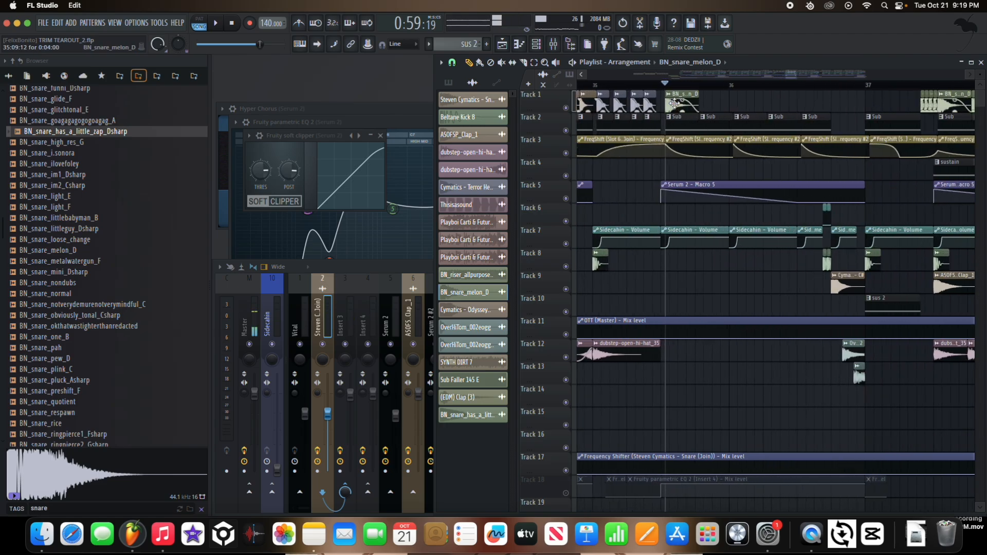
drag(713, 103, 839, 107)
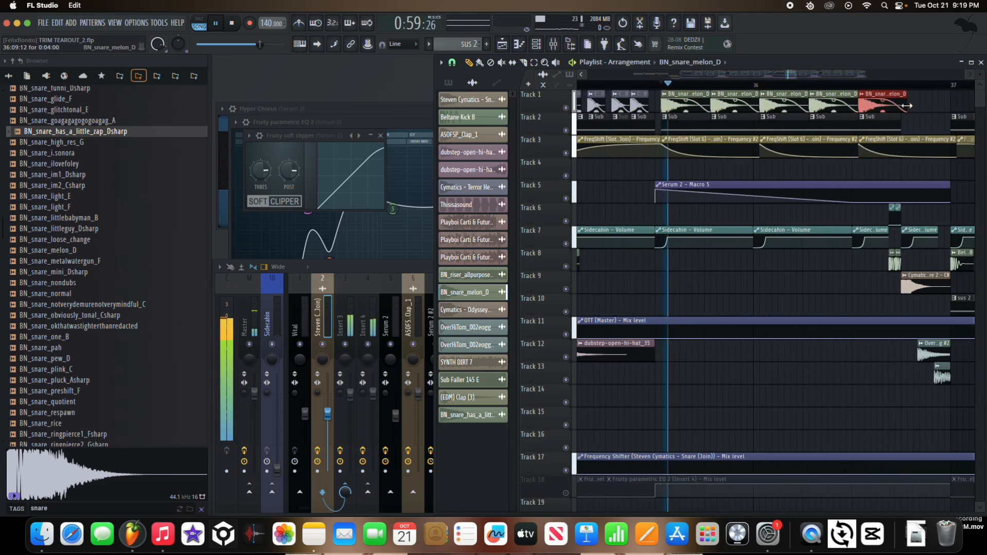
Play the arrangement from bar 33 through the second half and unmute Track 18 during playback
scroll(804, 154, down, 1)
scroll(789, 181, down, 6)
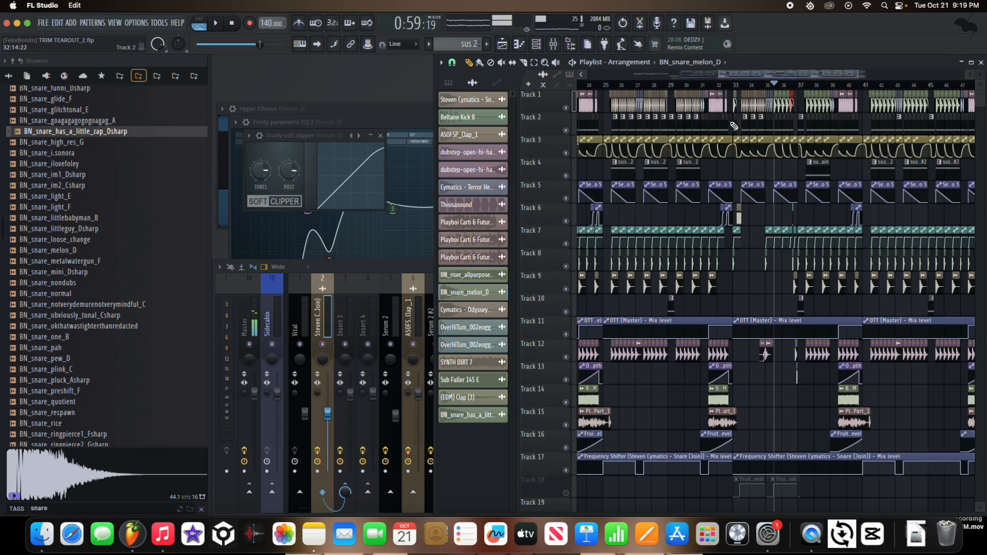
scroll(740, 155, up, 5)
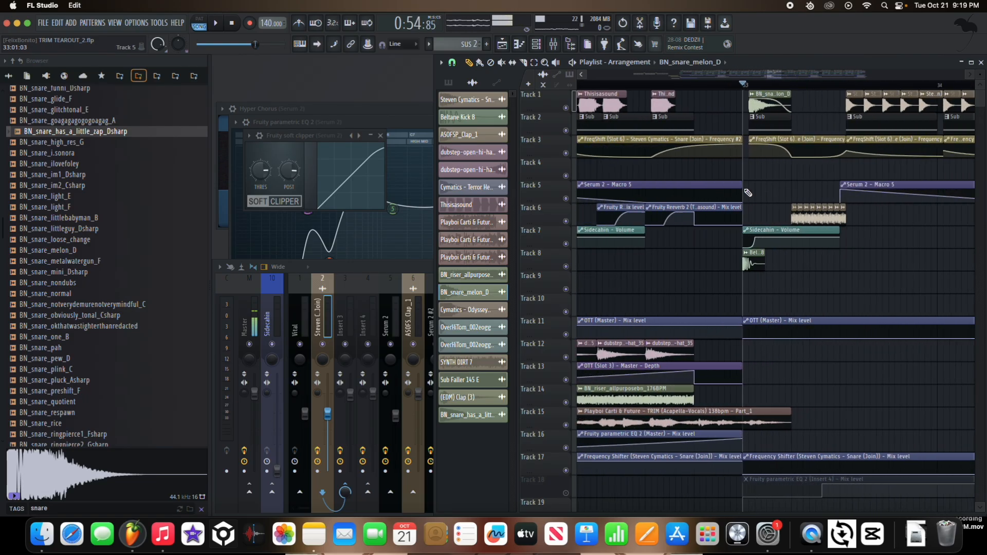
scroll(748, 193, down, 8)
key(space)
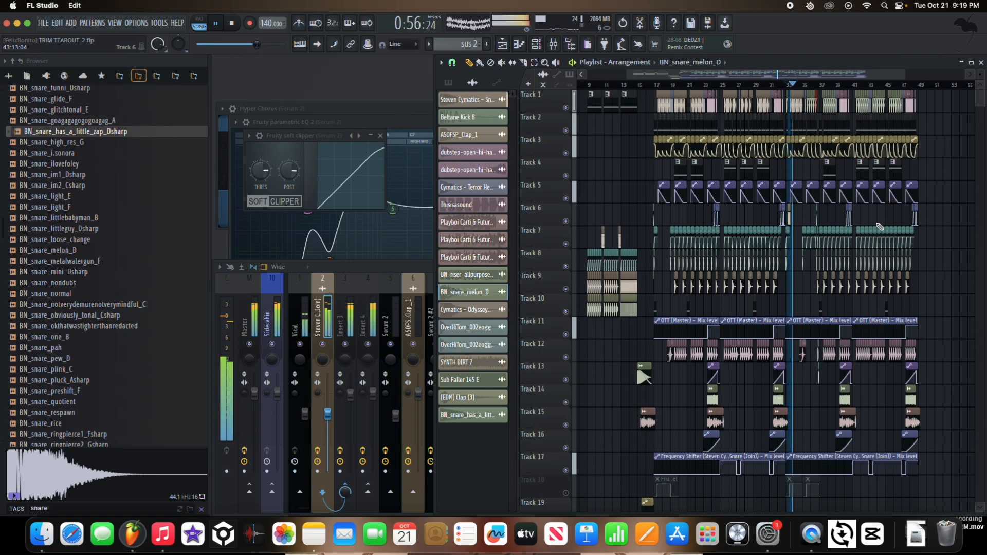
scroll(879, 226, up, 3)
scroll(746, 220, up, 3)
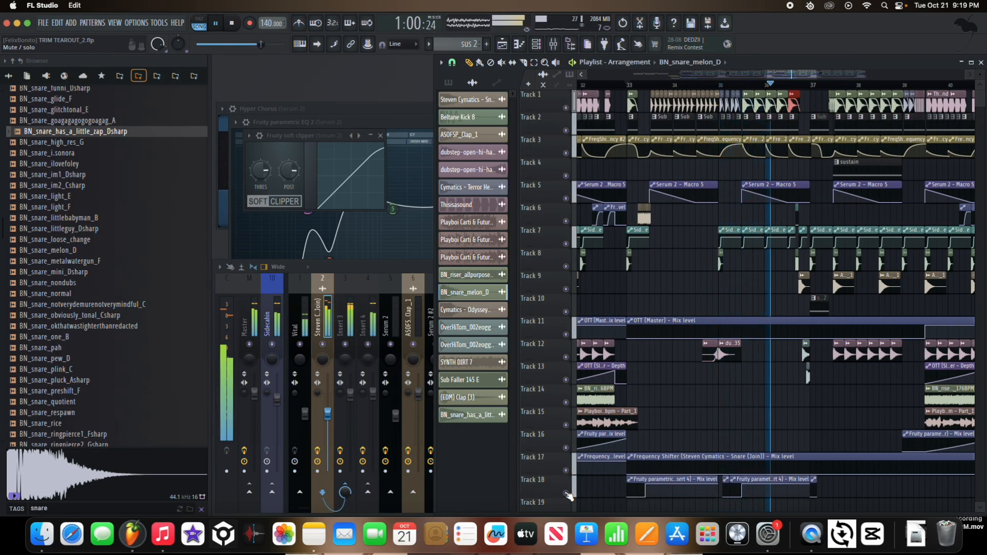
scroll(820, 414, up, 2)
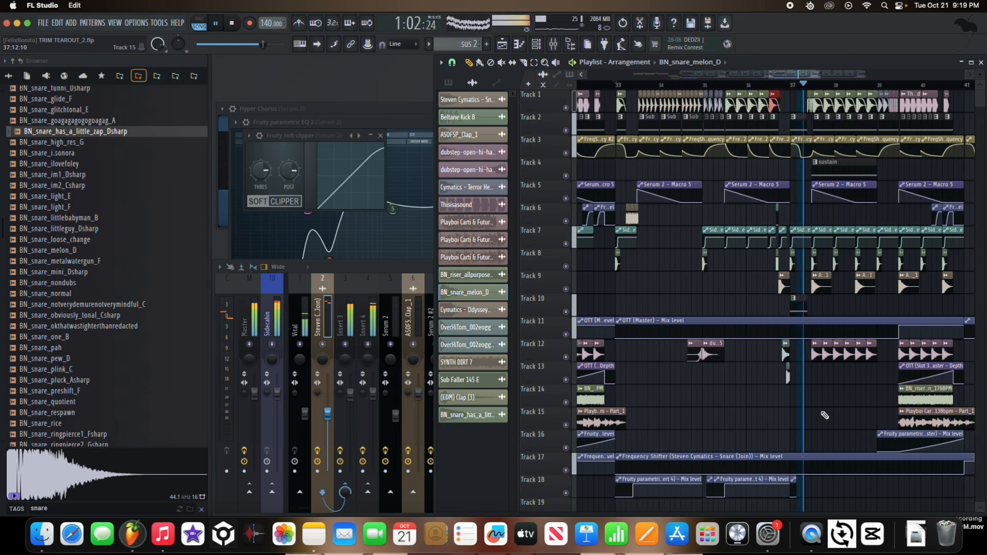
scroll(777, 401, down, 2)
scroll(777, 401, up, 1)
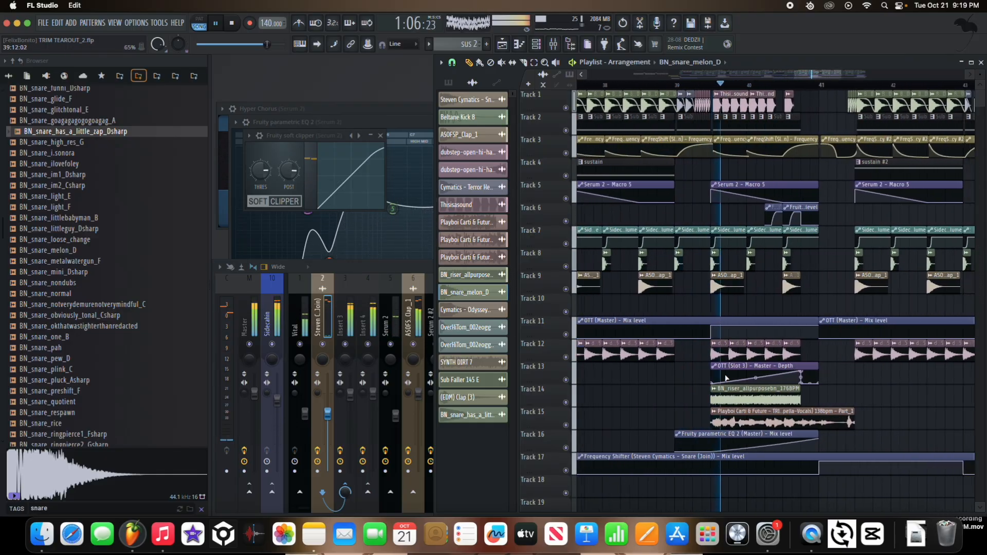
scroll(771, 381, up, 2)
scroll(744, 393, up, 1)
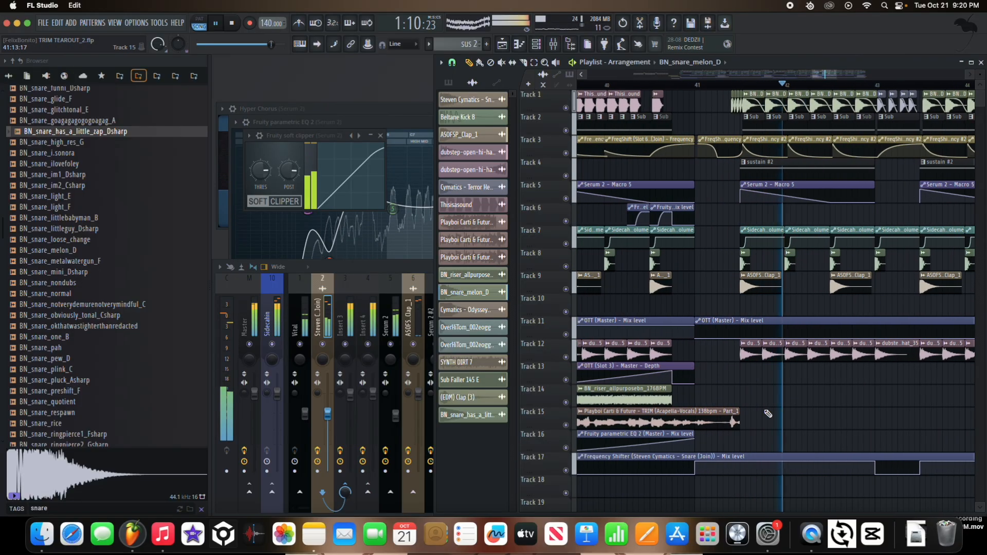
Stop playback, solo the Track 15 vocal clip, play it from around bar 40, and restore all tracks
key(space)
right_click(566, 426)
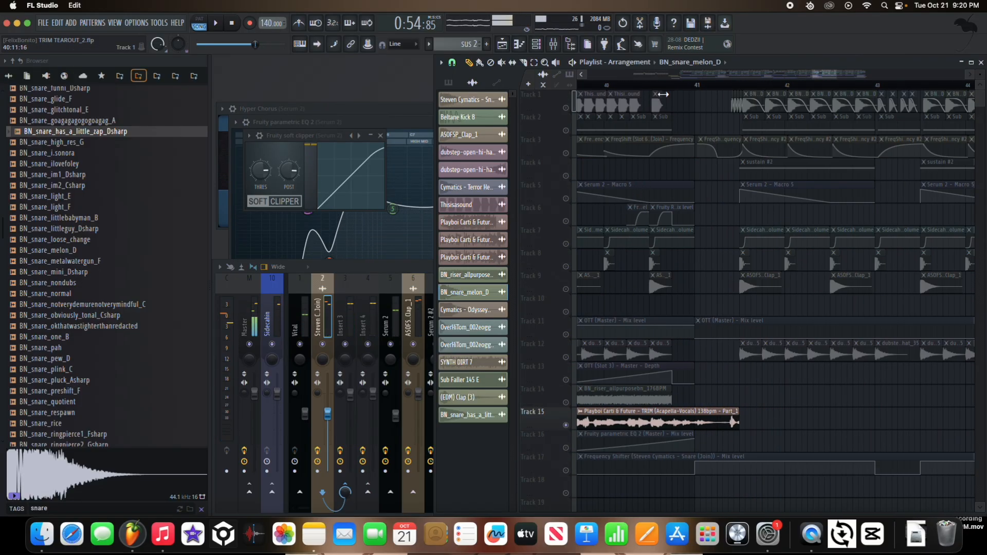
scroll(702, 199, down, 3)
key(space)
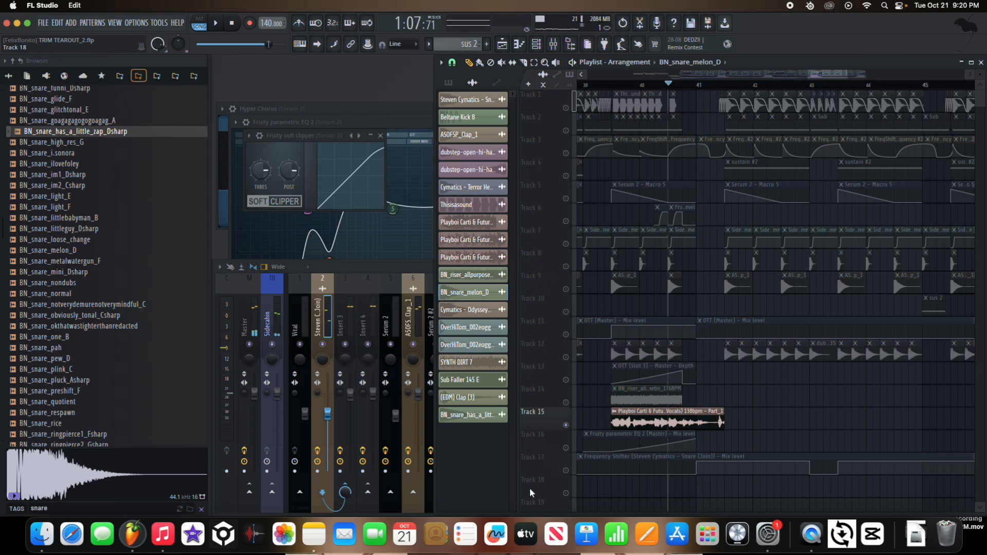
right_click(563, 426)
scroll(643, 257, down, 4)
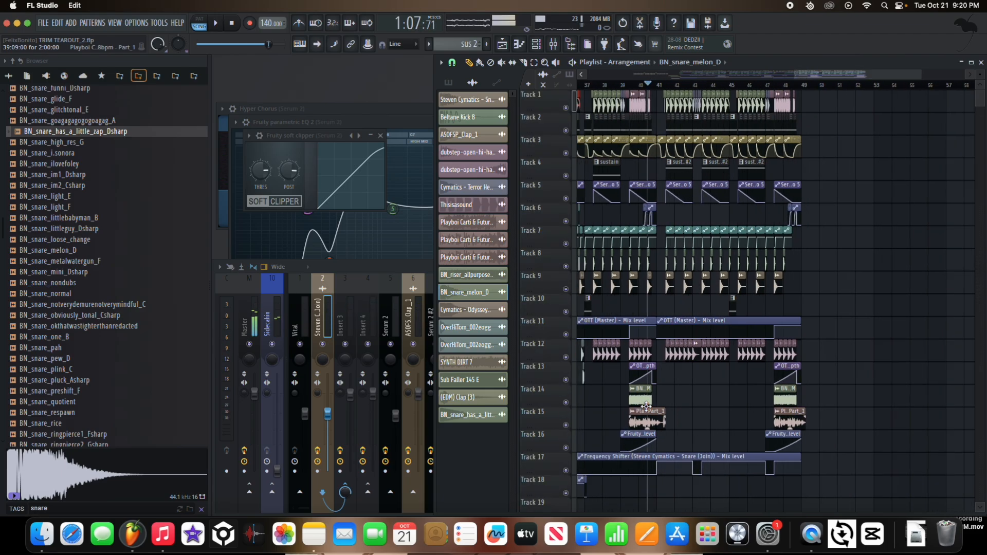
Play the arrangement from bar 45, jump the playhead back to around bar 16, and stop playback
click(735, 86)
key(space)
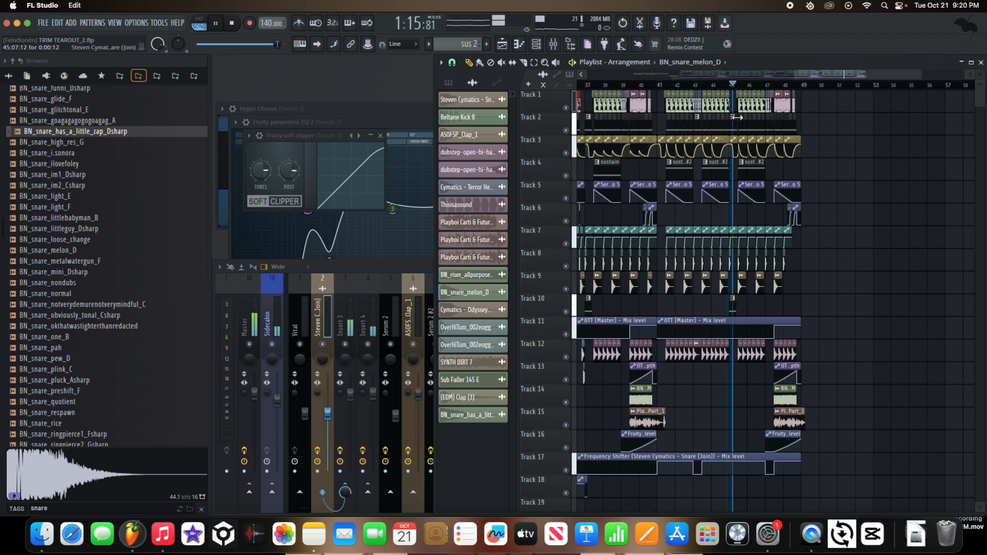
scroll(777, 222, down, 4)
scroll(669, 108, up, 5)
click(670, 86)
key(space)
scroll(687, 121, down, 4)
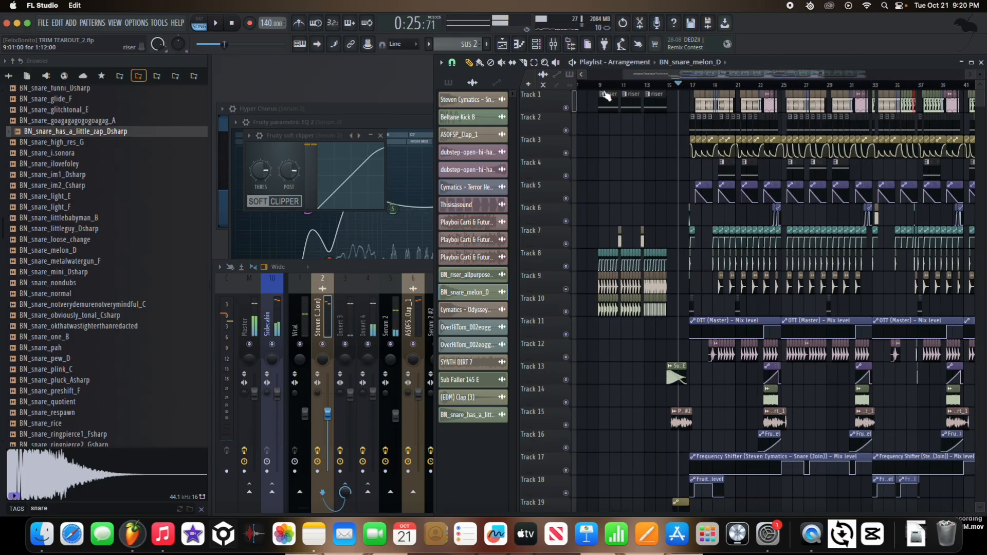
Move the playhead to bar 9, solo the build-up snare on Track 9, and play it briefly
scroll(604, 92, up, 5)
click(611, 86)
click(567, 290)
click(567, 289)
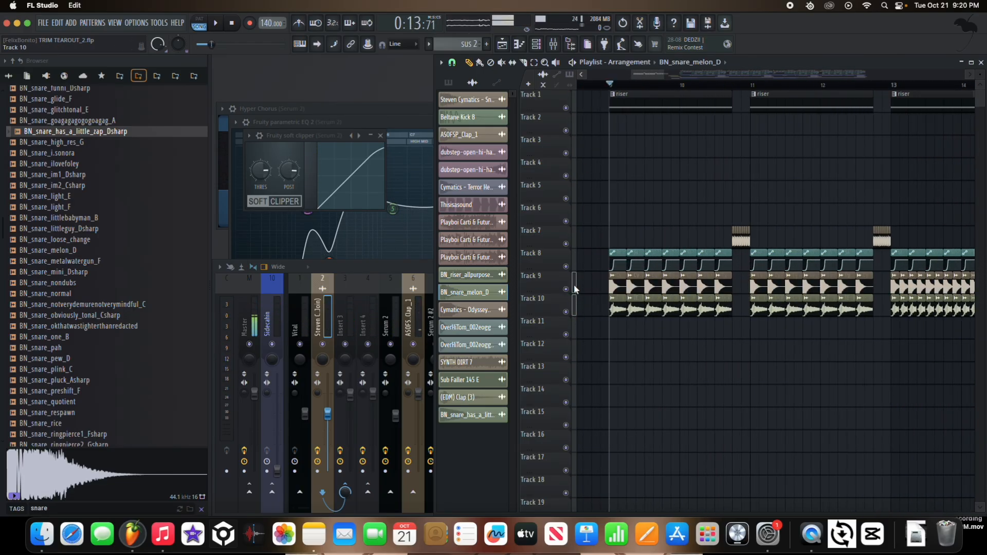
right_click(567, 290)
click(568, 313)
click(567, 314)
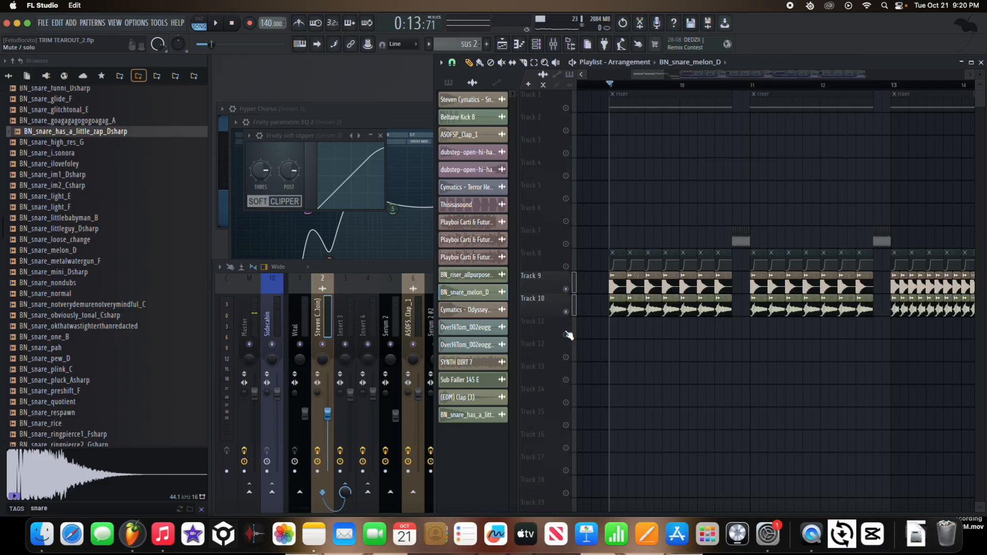
click(568, 313)
key(space)
scroll(593, 293, up, 4)
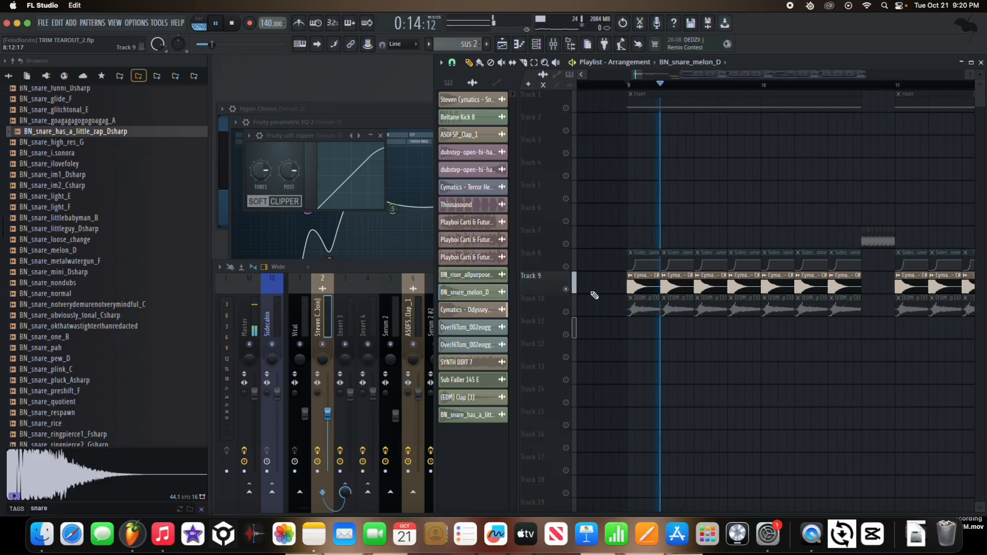
scroll(694, 290, up, 2)
scroll(696, 290, up, 2)
key(space)
Solo and play the EDM clap on Track 10, and unmute the Track 9 snare alongside it
scroll(689, 307, down, 1)
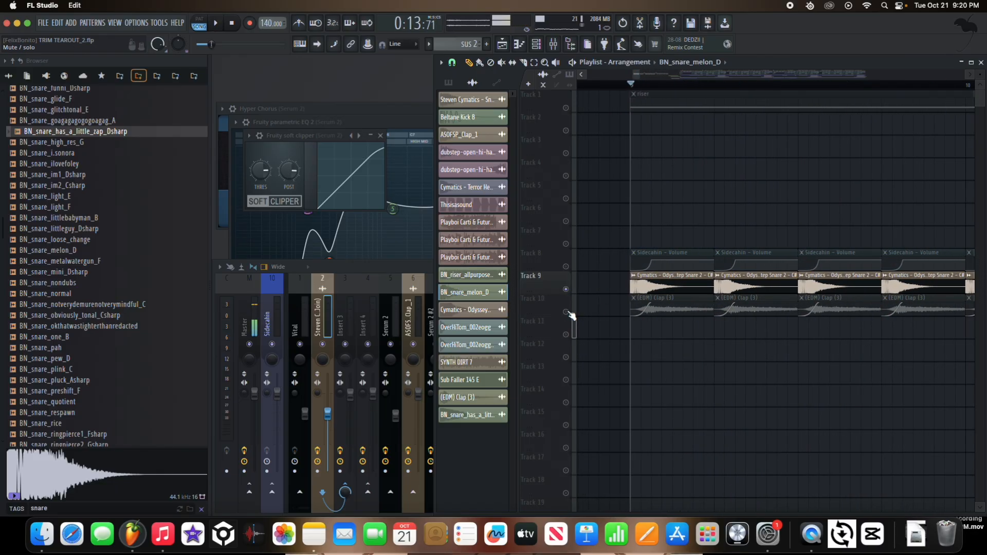
right_click(568, 312)
key(space)
key(space)
scroll(626, 302, down, 1)
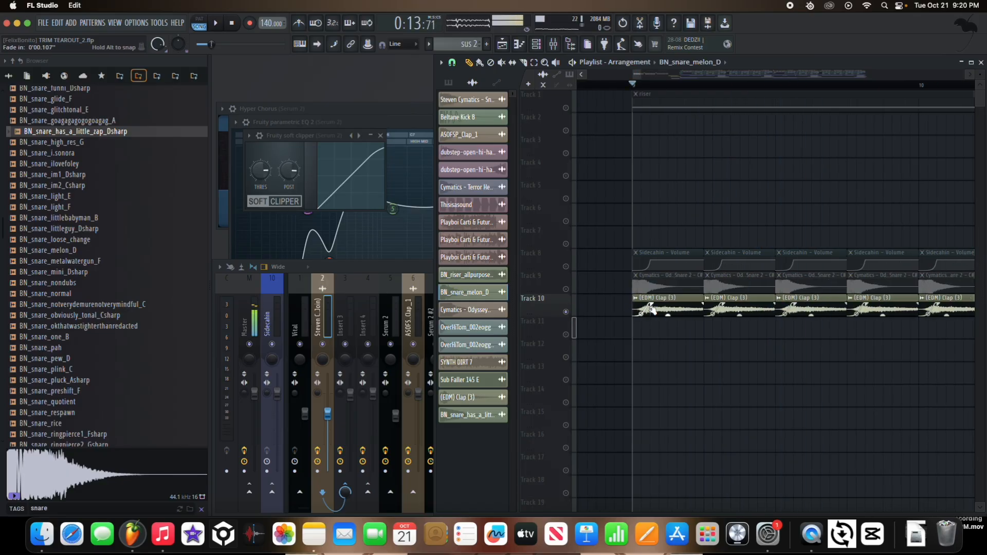
click(566, 289)
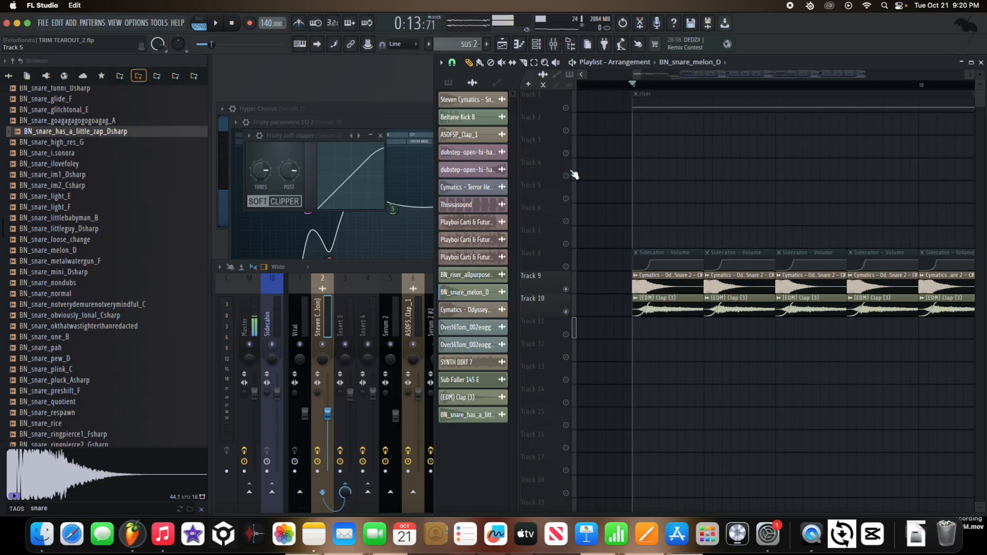
Solo the riser pattern on Track 1 and play it from bar 9
right_click(566, 108)
key(space)
scroll(649, 155, down, 5)
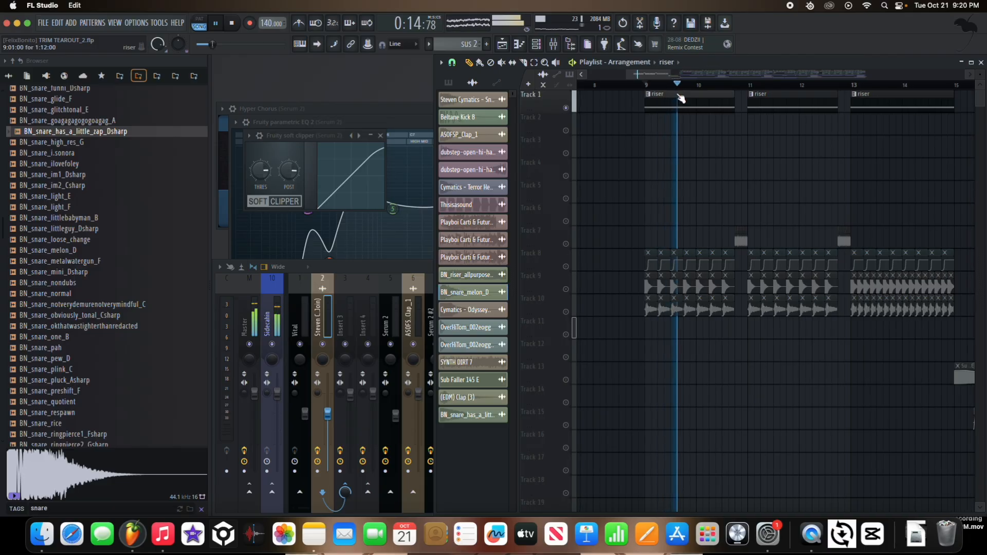
Open the riser pattern, inspect the voice and effects settings of its Vital #2 synth, and close both windows
double_click(677, 94)
click(546, 77)
click(321, 241)
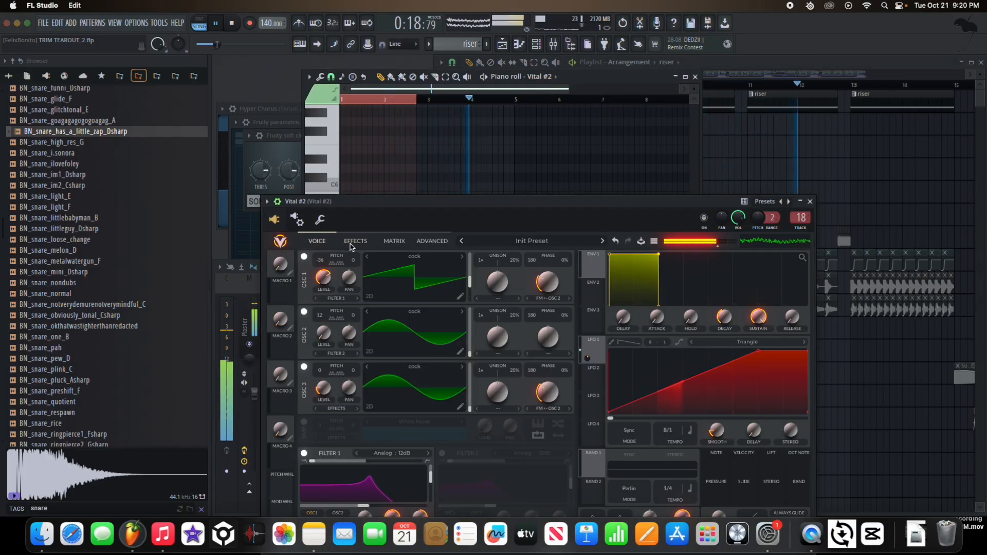
click(351, 245)
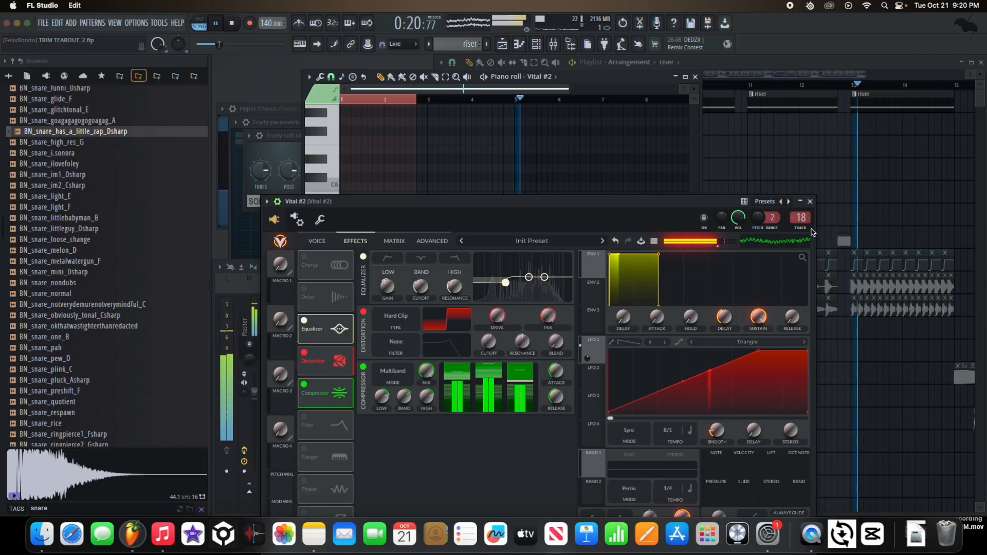
click(810, 203)
click(695, 77)
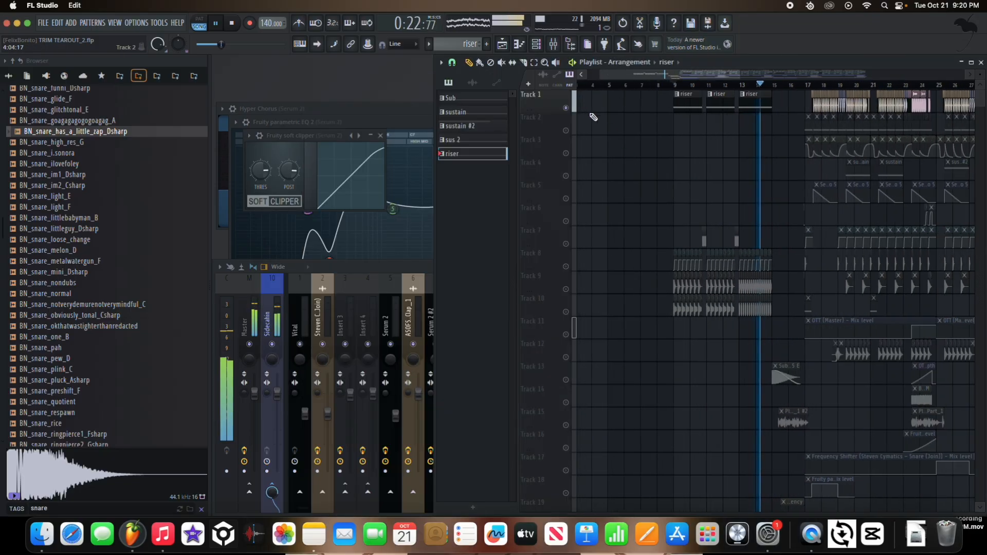
Restore all tracks and play from the end of the build-up through the first drop to around bar 19
scroll(807, 360, up, 6)
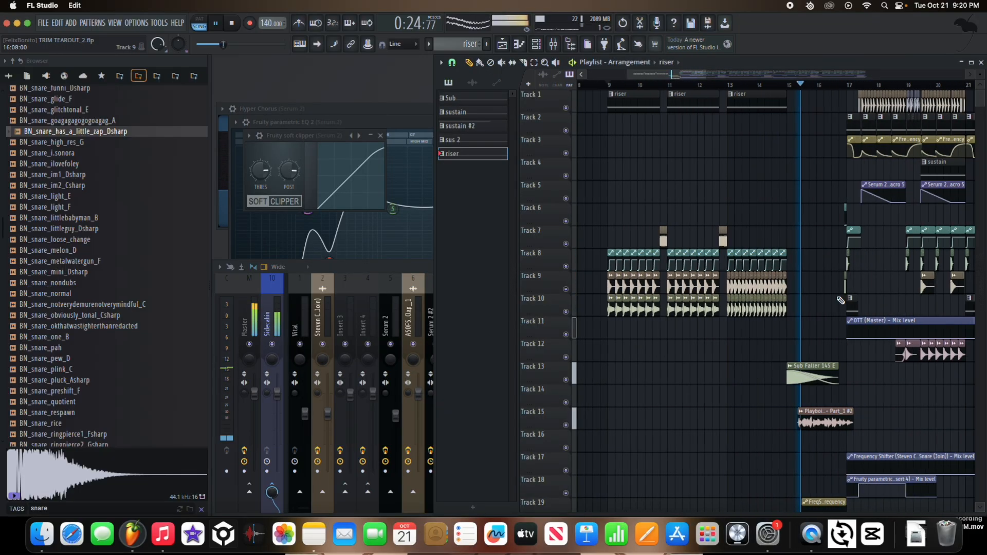
scroll(807, 367, down, 2)
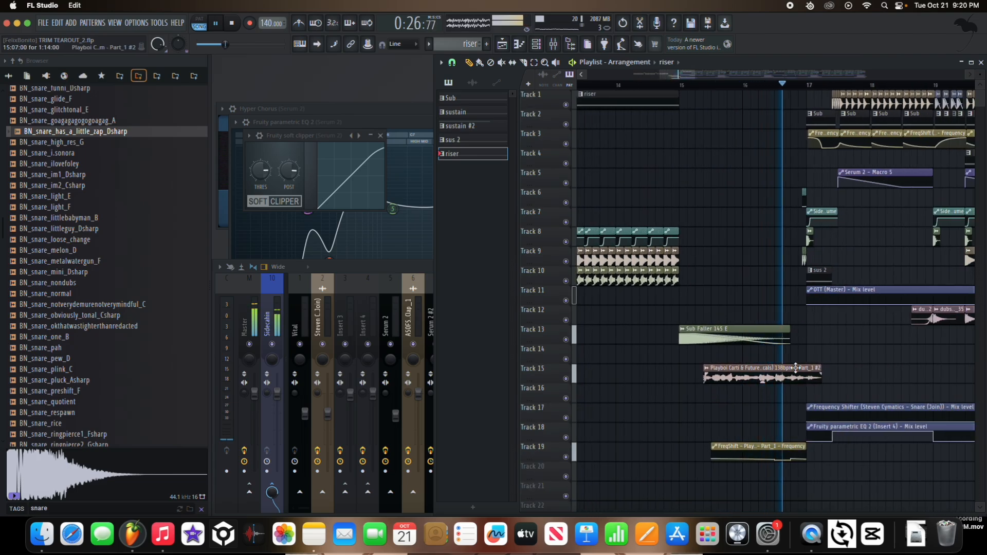
scroll(796, 368, up, 3)
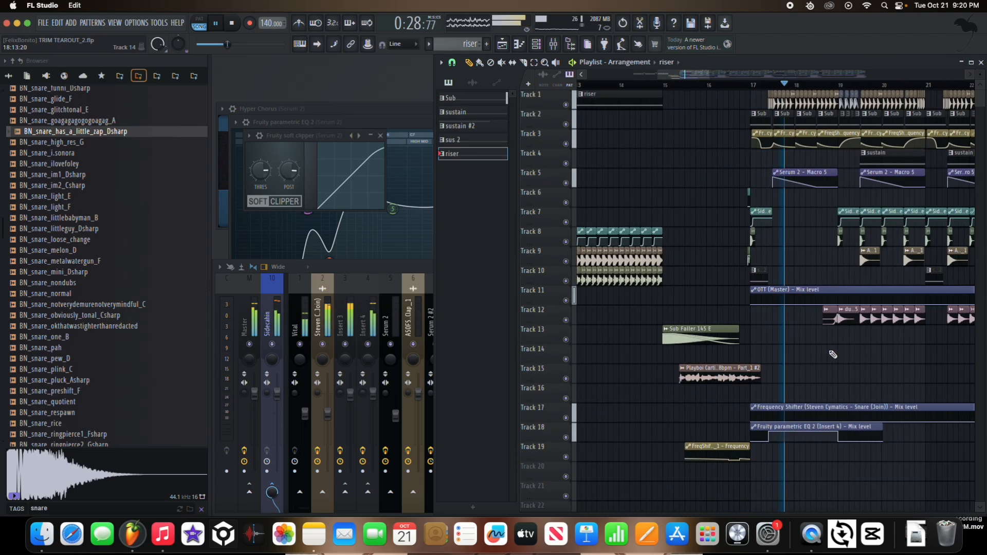
scroll(743, 365, down, 2)
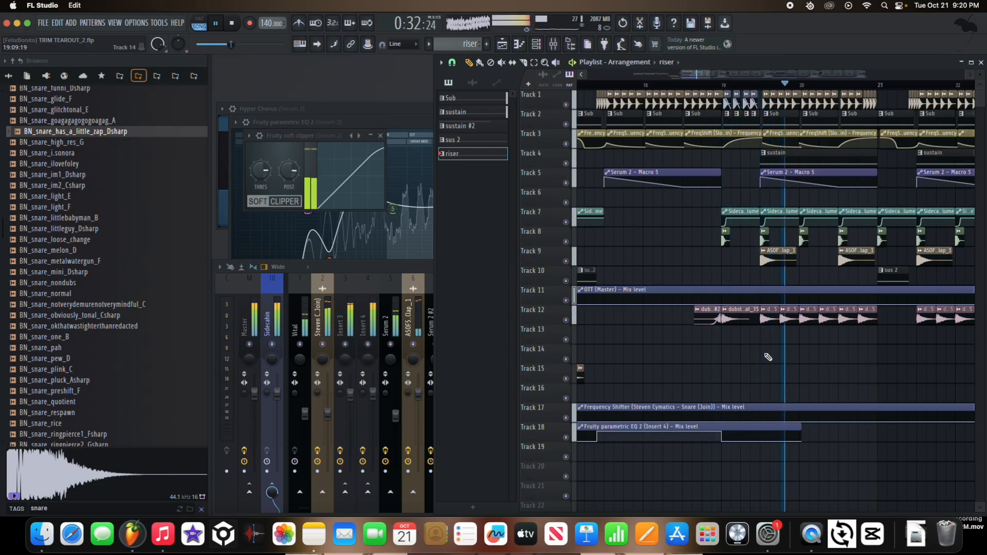
key(space)
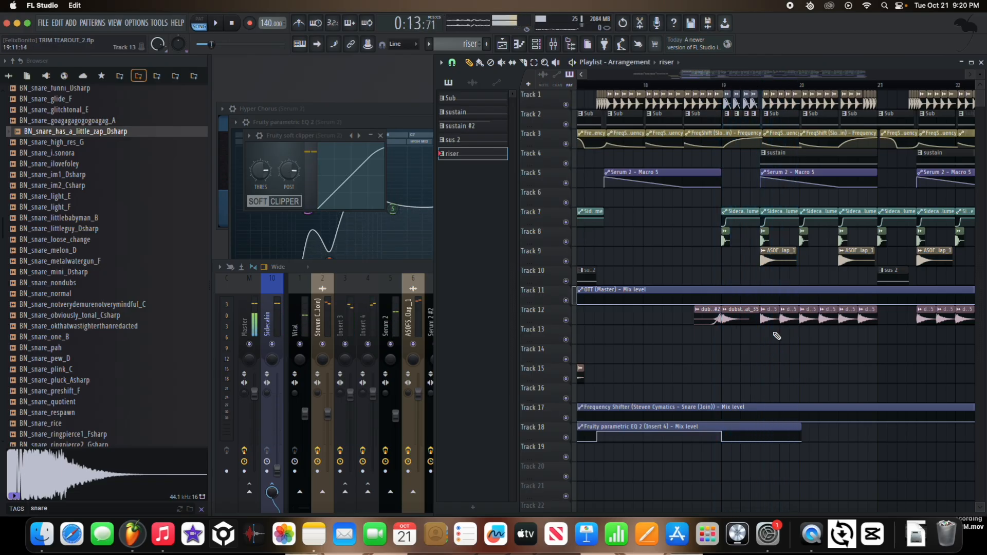
Examine the complete arrangement from the build-up at bar 9 through both drops to bar 49
scroll(764, 348, down, 5)
scroll(692, 211, up, 2)
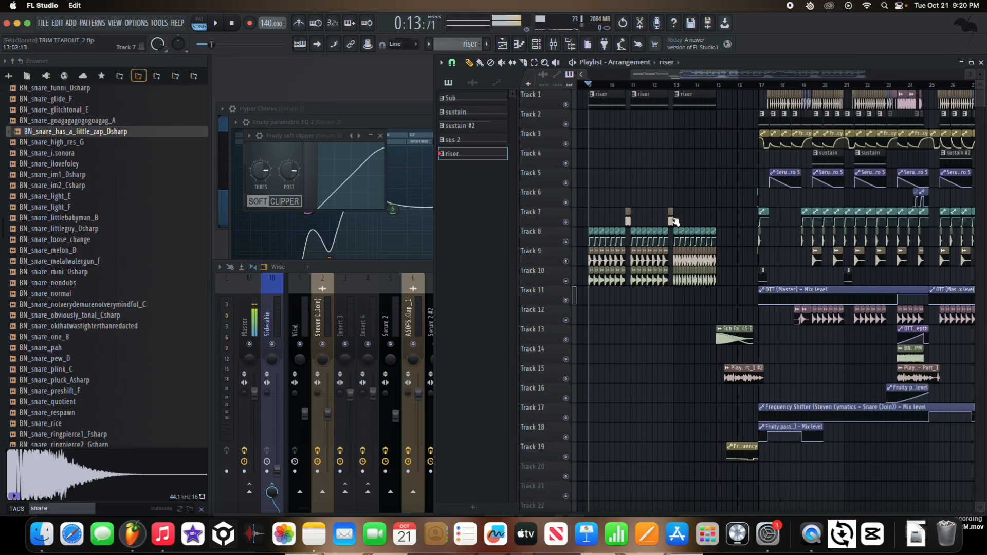
scroll(709, 166, right, 3)
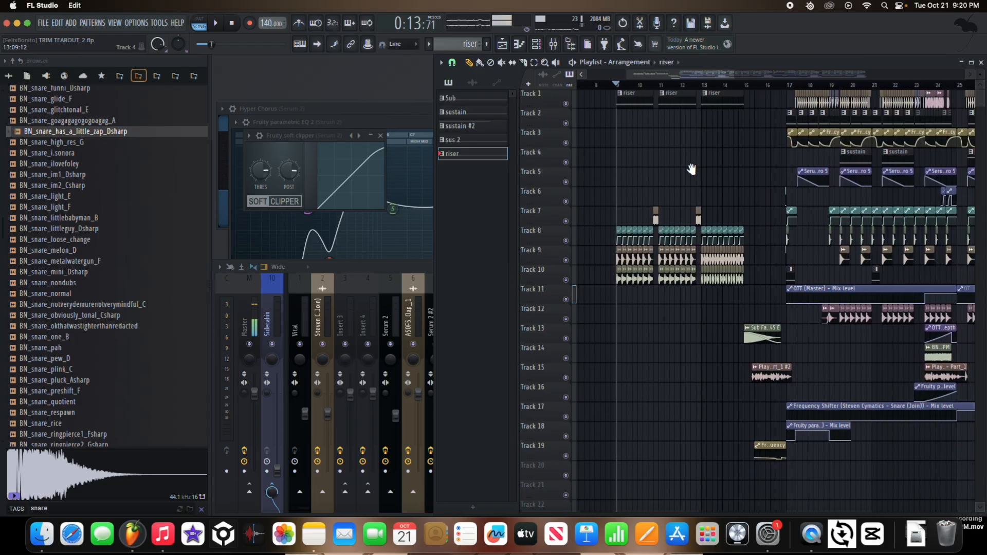
drag(731, 165, 668, 170)
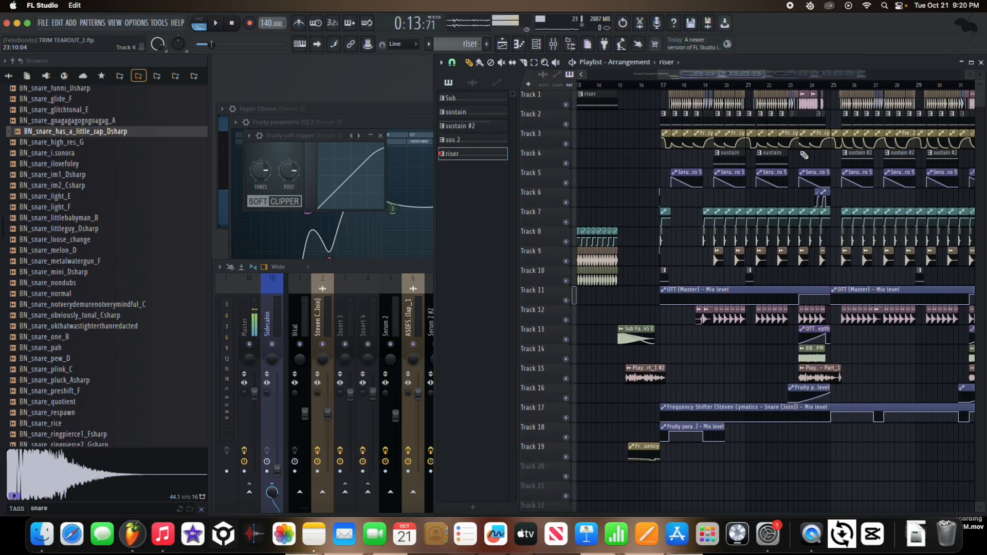
scroll(800, 156, up, 5)
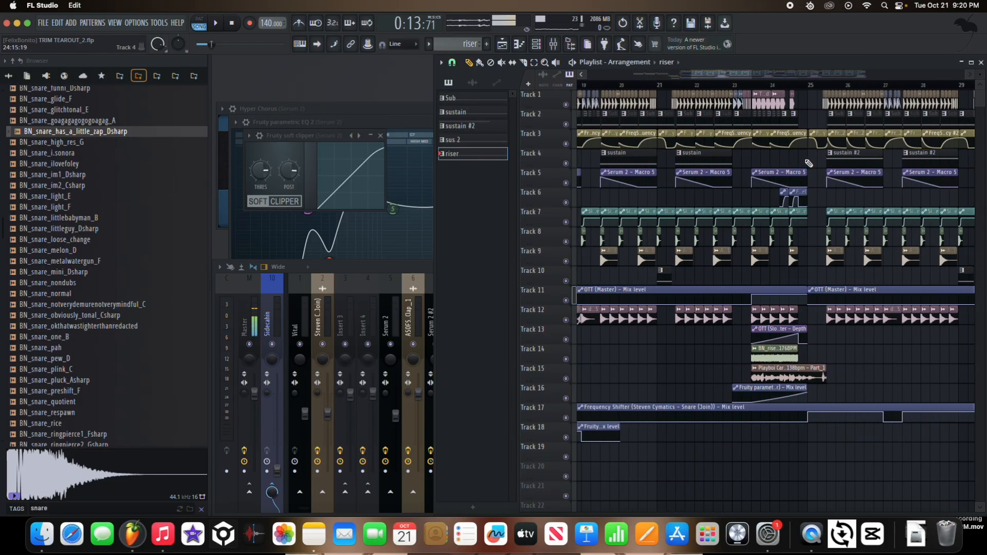
scroll(799, 165, down, 5)
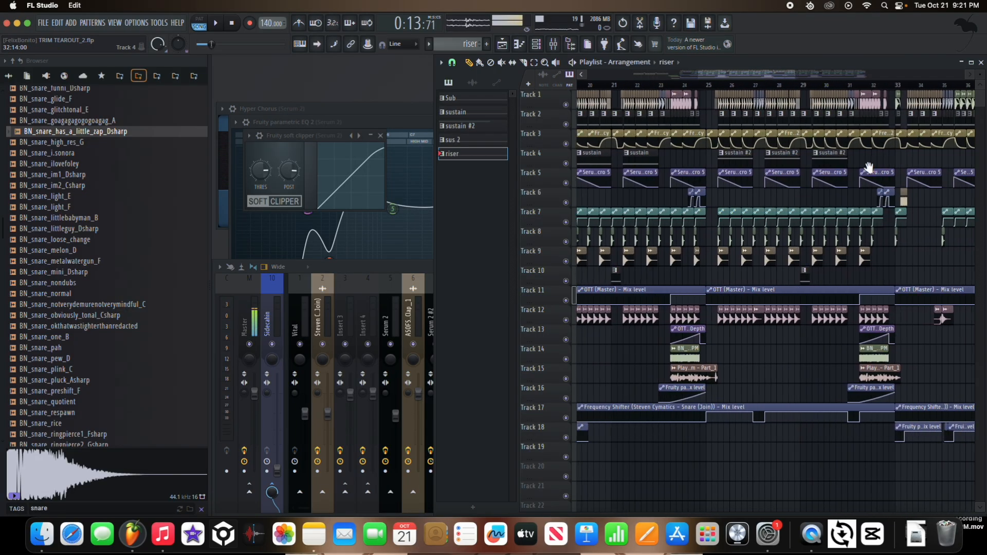
scroll(835, 166, right, 5)
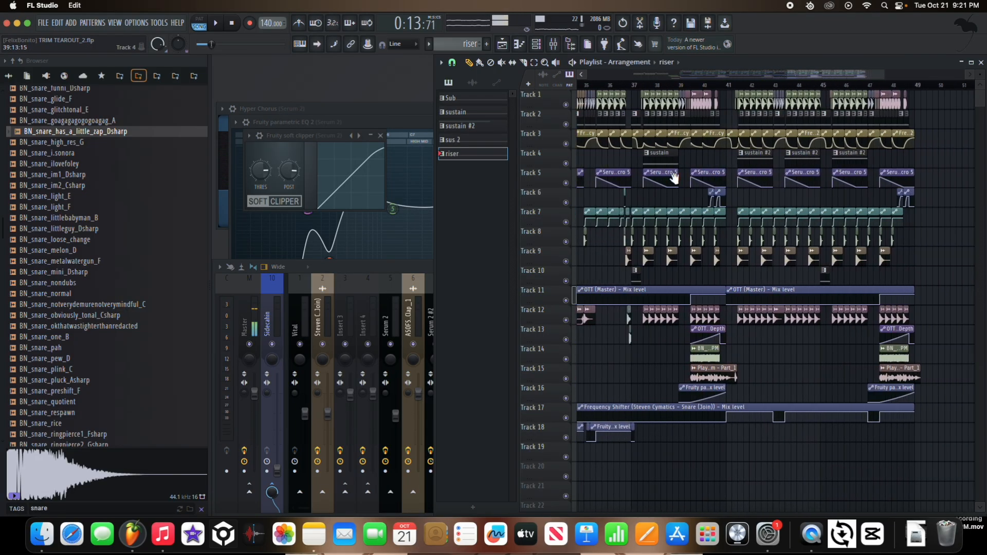
scroll(840, 164, down, 3)
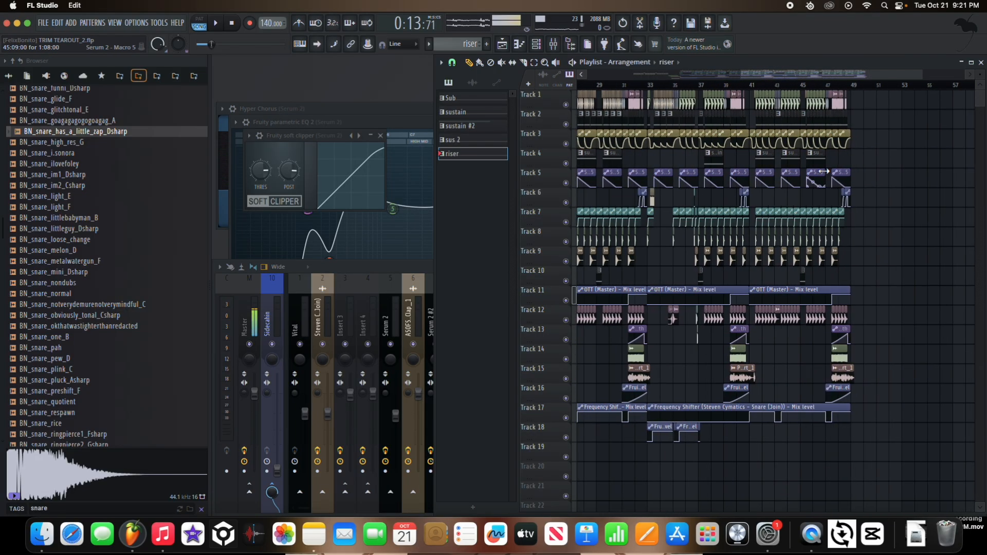
scroll(795, 208, up, 5)
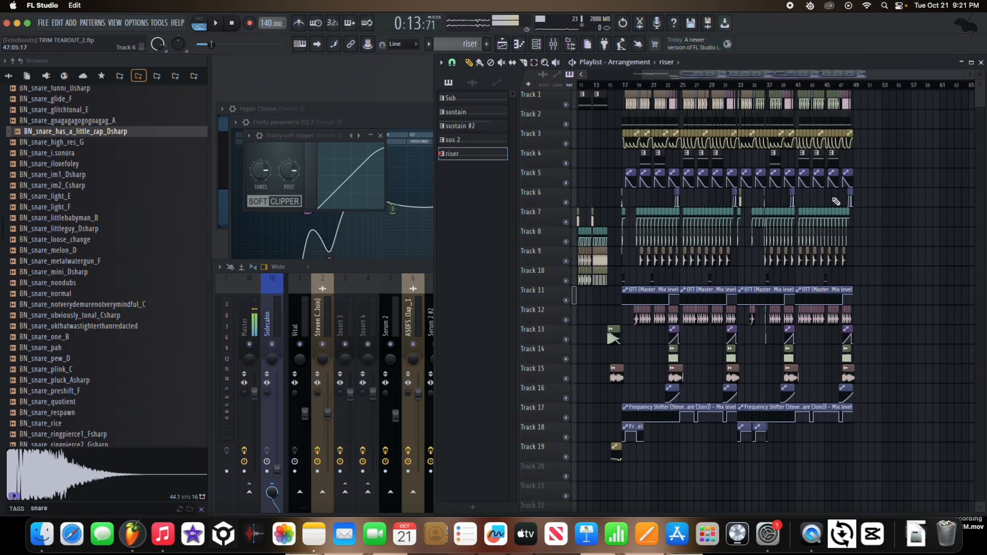
scroll(781, 203, up, 3)
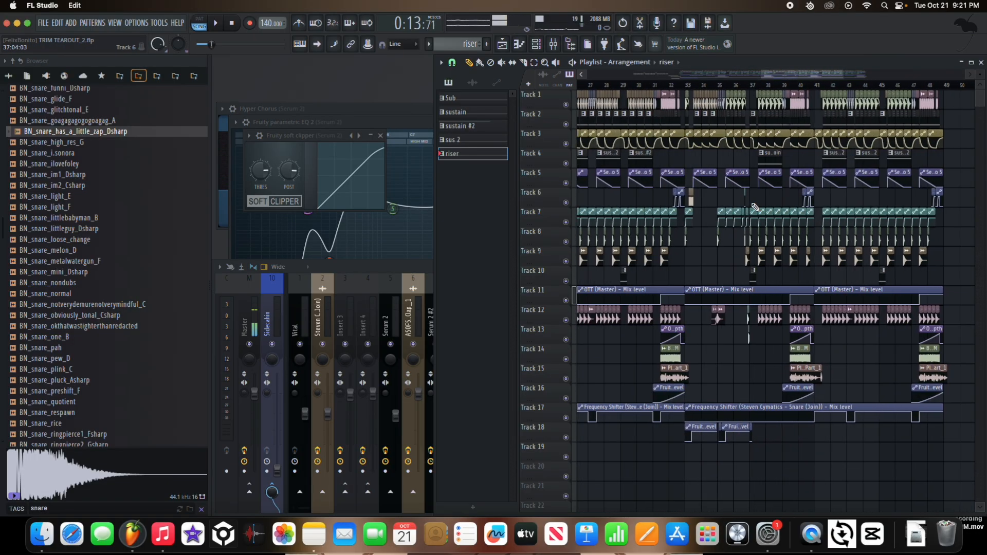
scroll(813, 203, down, 4)
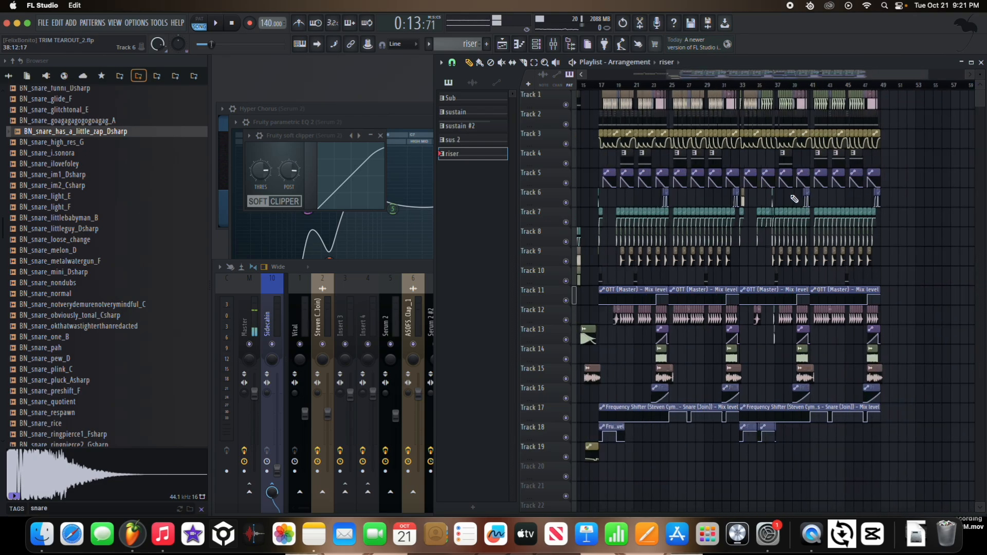